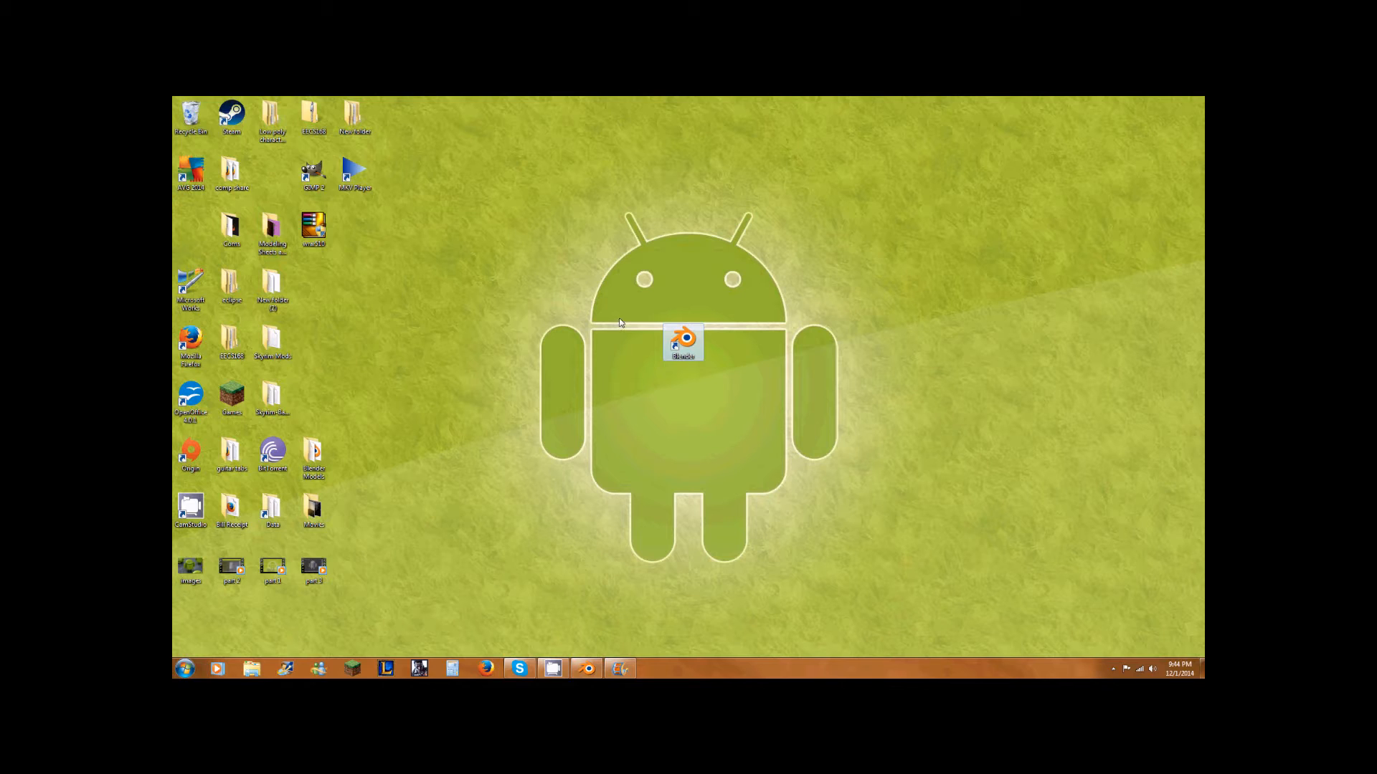
left_click_drag(683, 392, 689, 401)
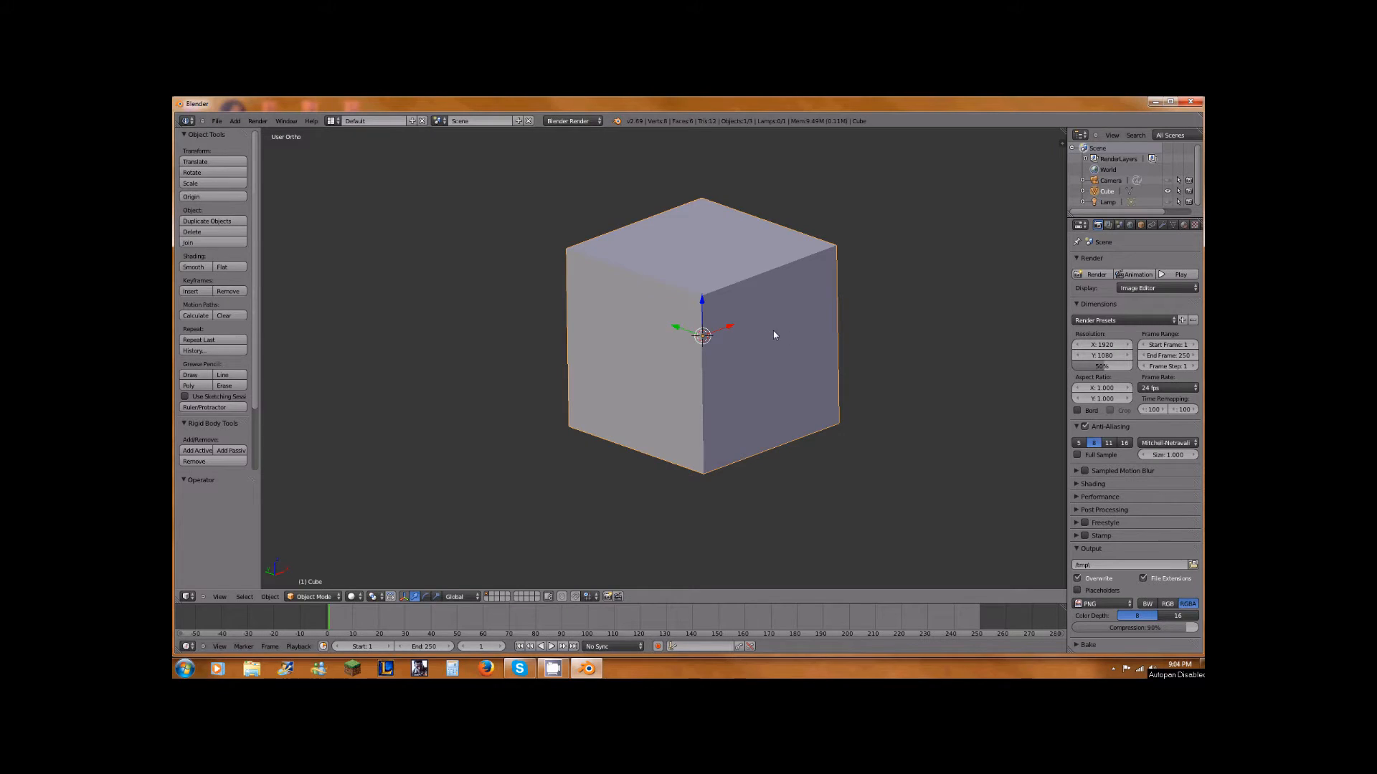
middle_click_drag(773, 335, 866, 335)
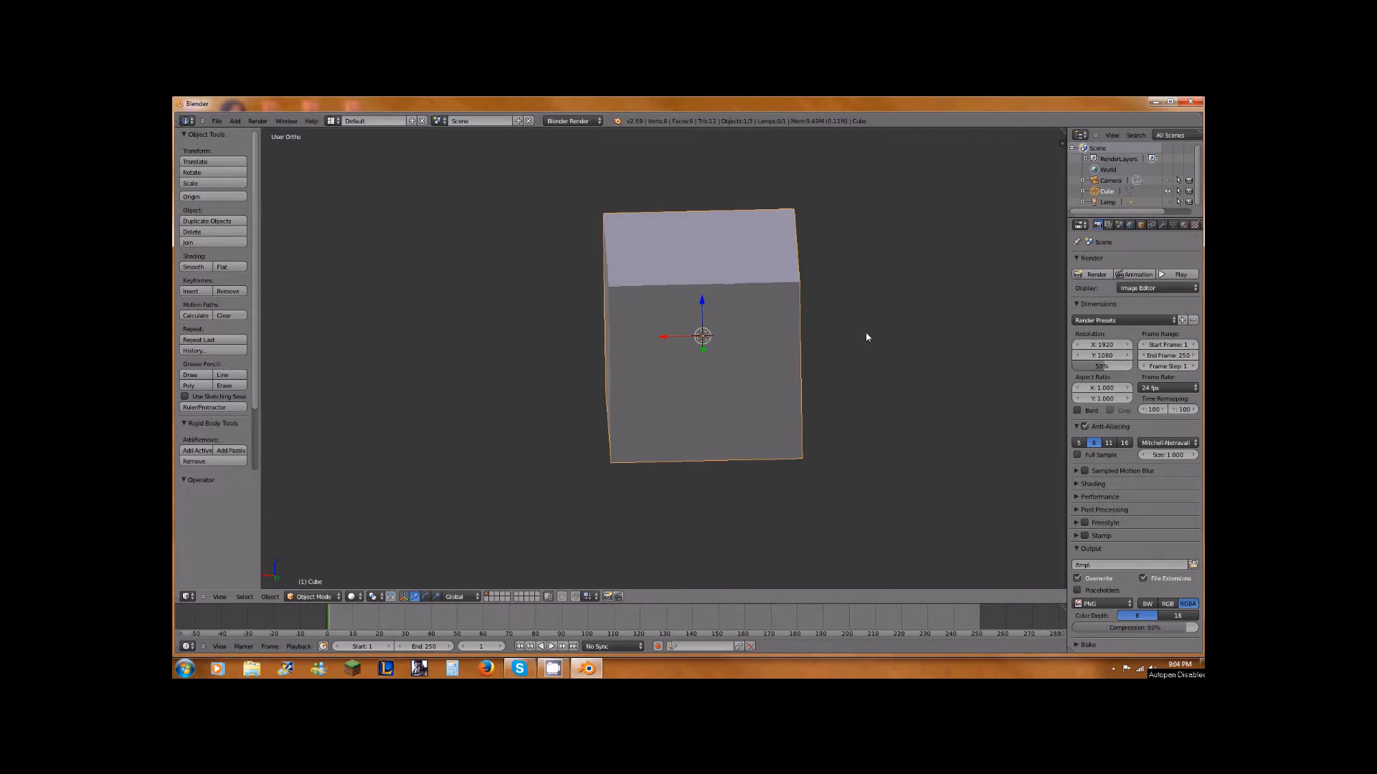
left_click(1155, 105)
left_click_drag(853, 561, 519, 286)
left_click(587, 668)
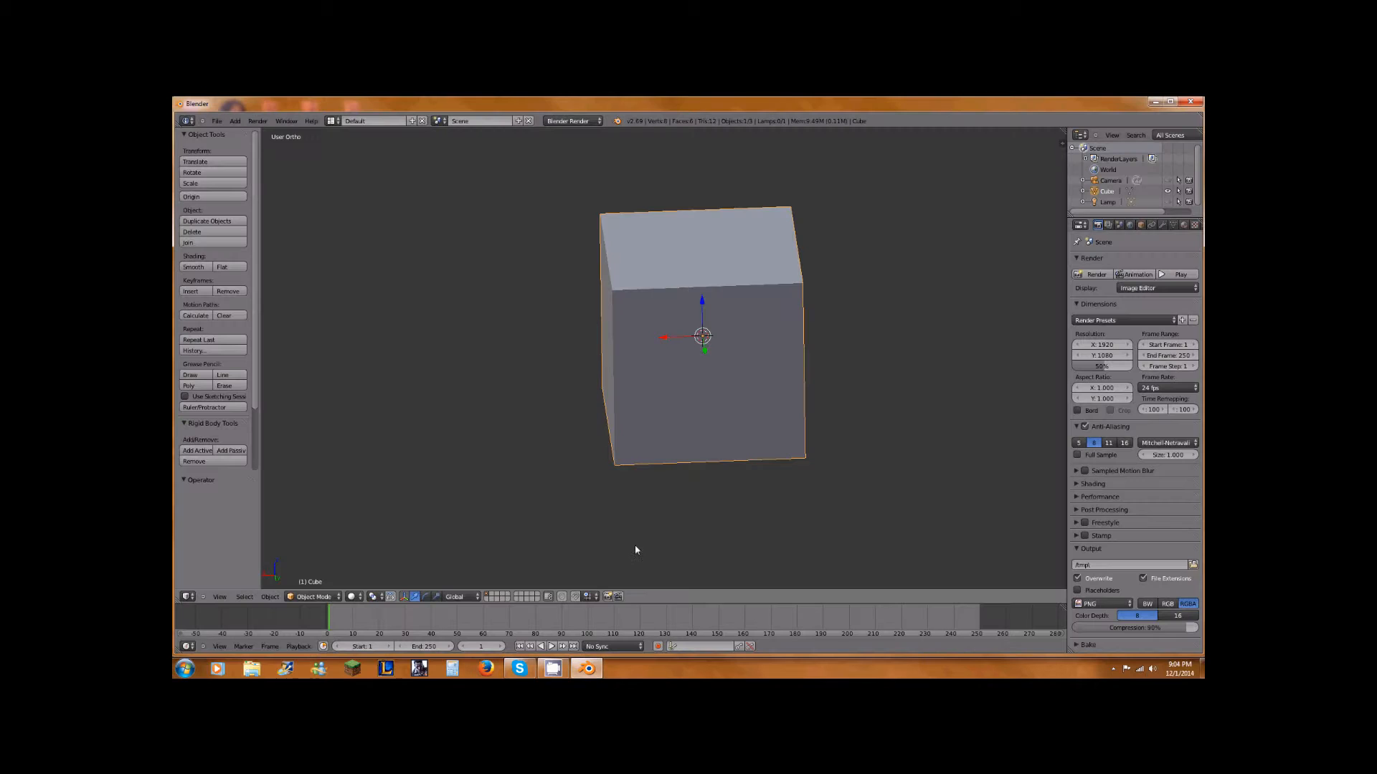
- Delete the default cube from the scene
mouse_move(744, 323)
middle_mouse_down()
mouse_move(694, 275)
mouse_move(990, 255)
mouse_move(862, 313)
mouse_move(793, 298)
mouse_move(802, 280)
middle_mouse_up()
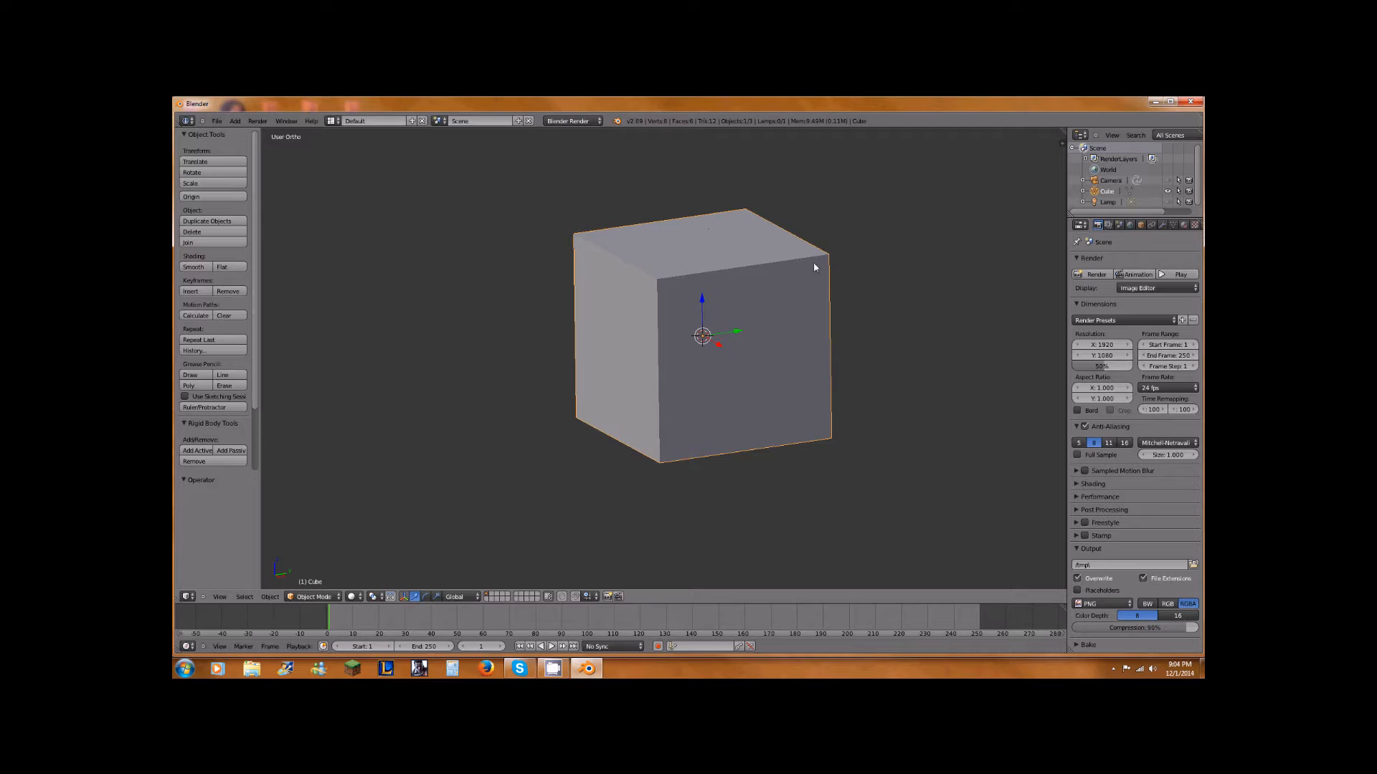
key("x")
left_click(674, 384)
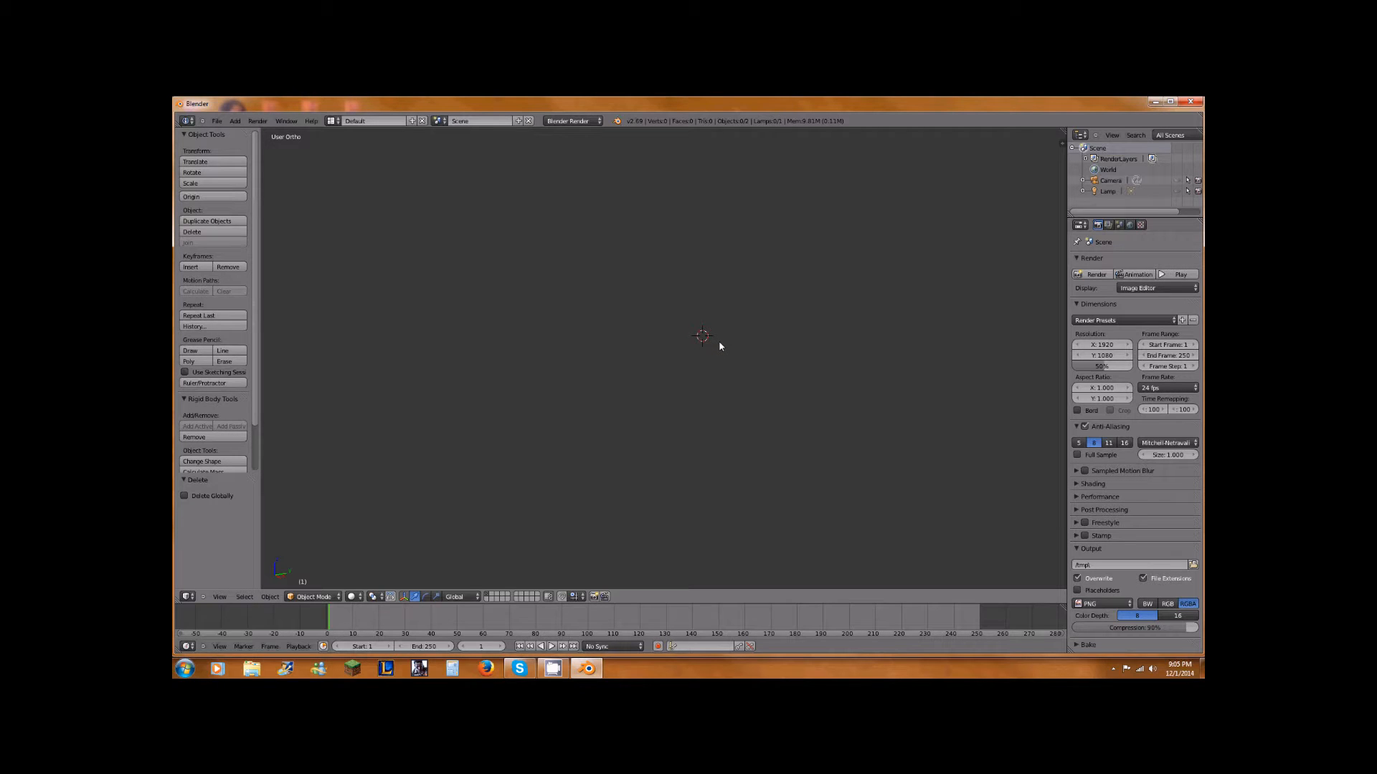
- Add a UV sphere mesh to the scene and view it from the front
key("shift+a")
mouse_move(706, 352)
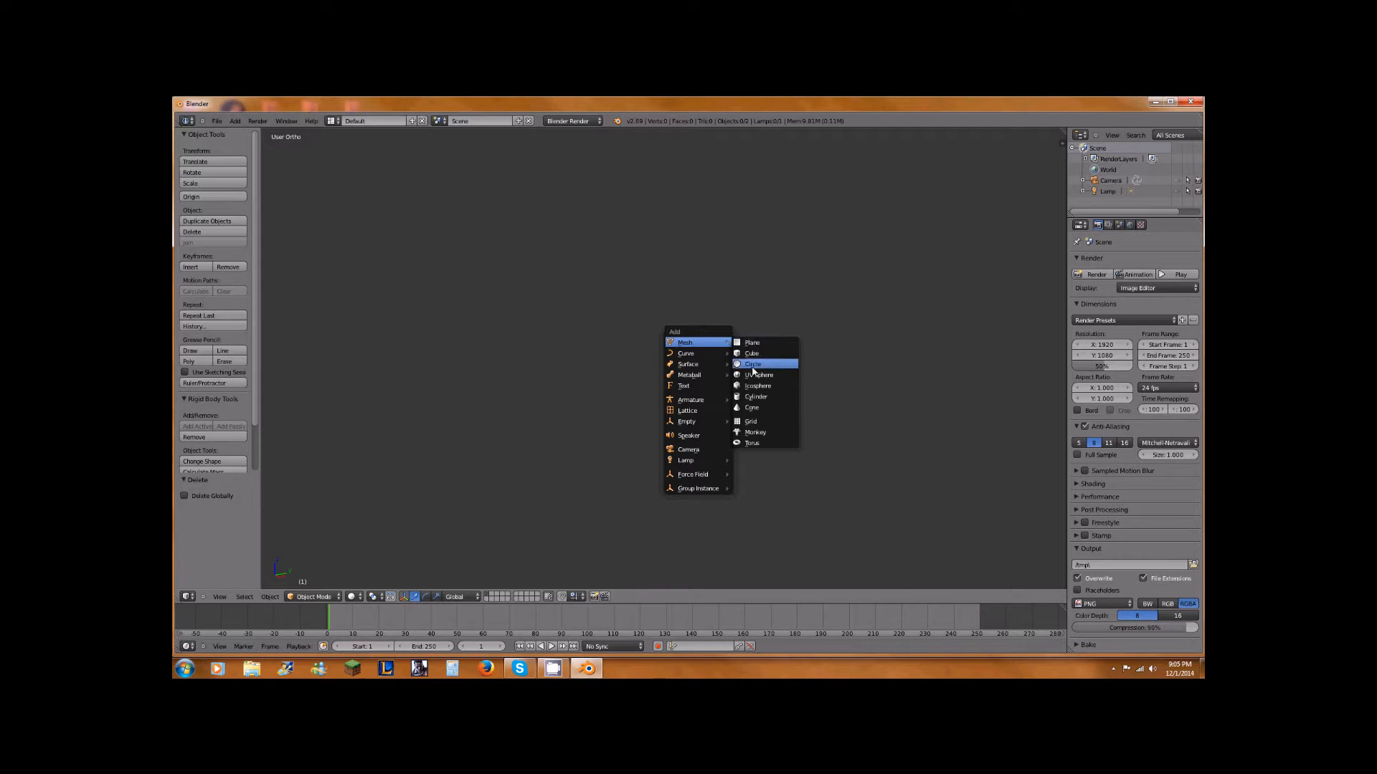
left_click(762, 376)
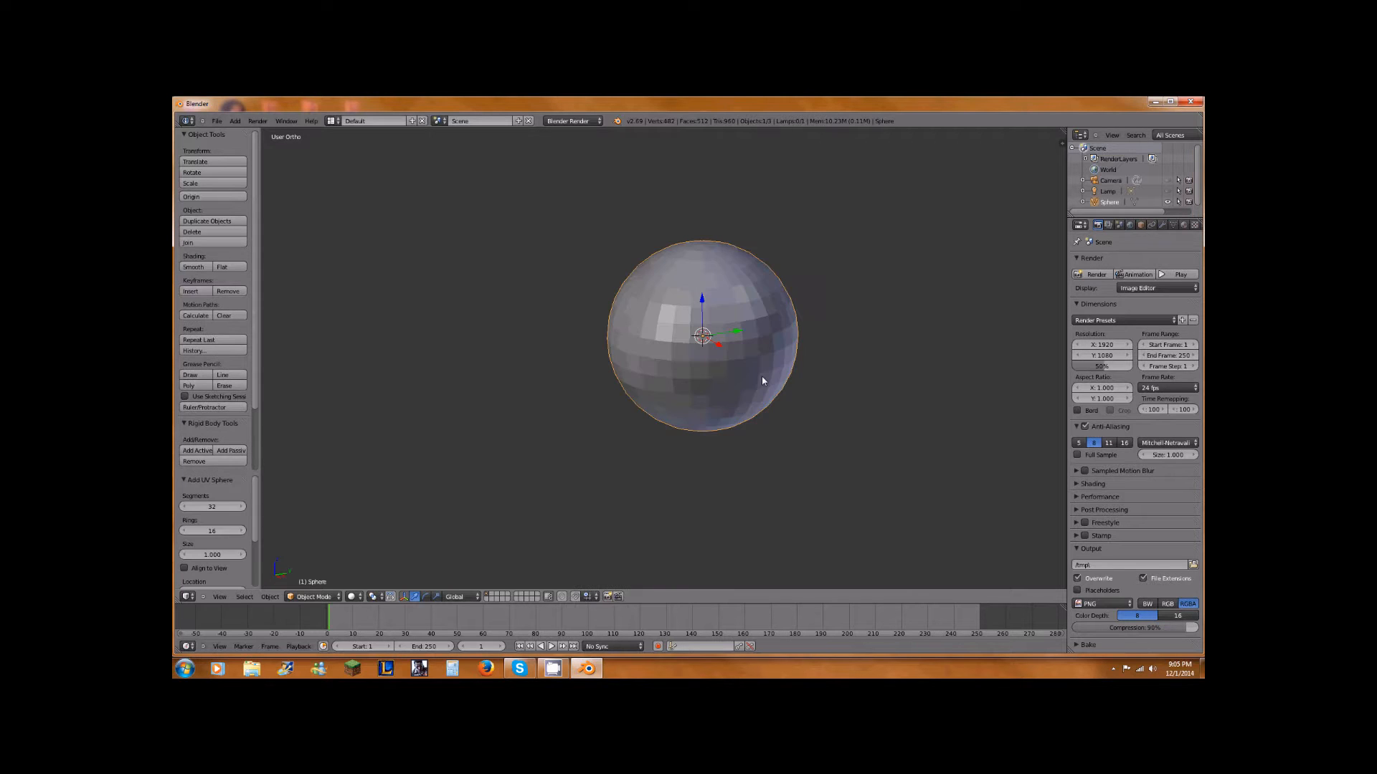
mouse_move(848, 278)
middle_mouse_down()
mouse_move(808, 243)
mouse_move(704, 304)
mouse_move(706, 328)
middle_mouse_up()
key("KP_1")
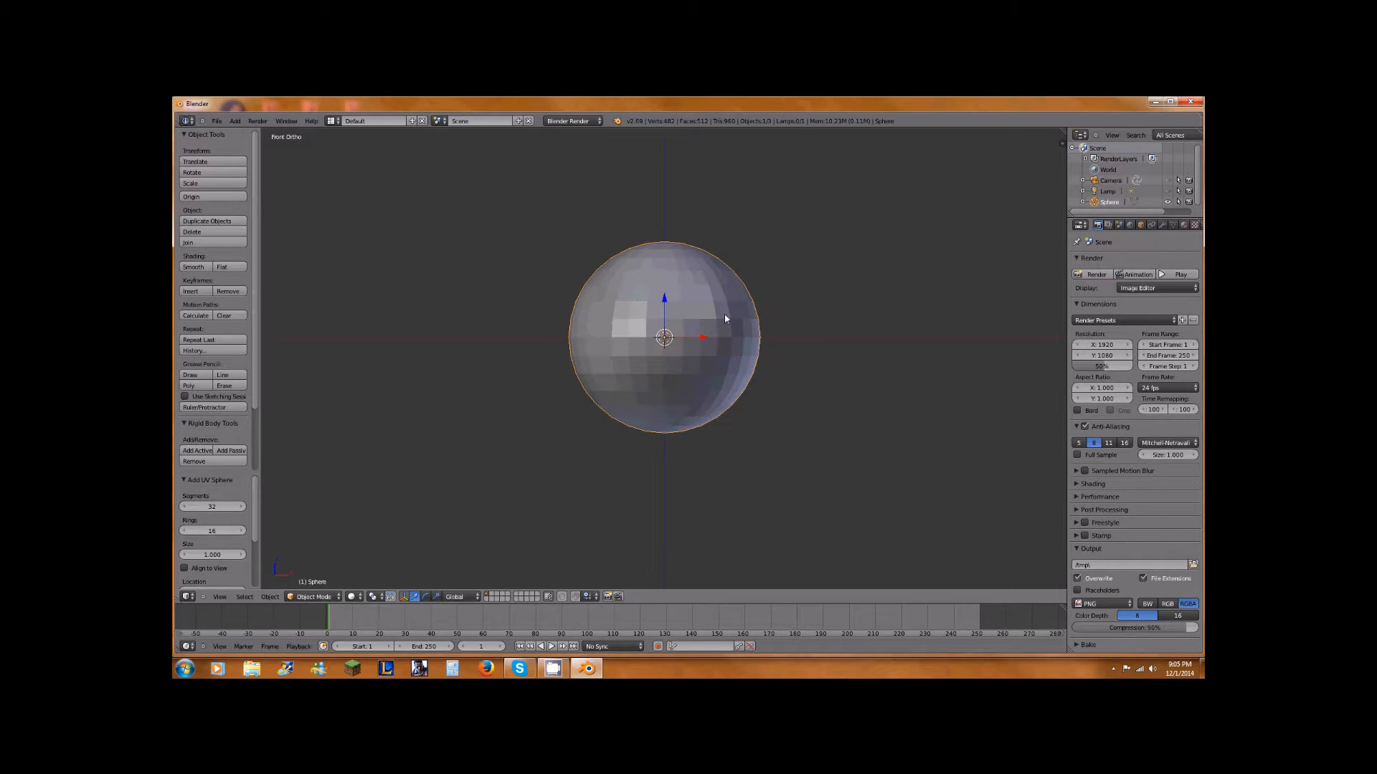
scroll(622, 321, "up", 1)
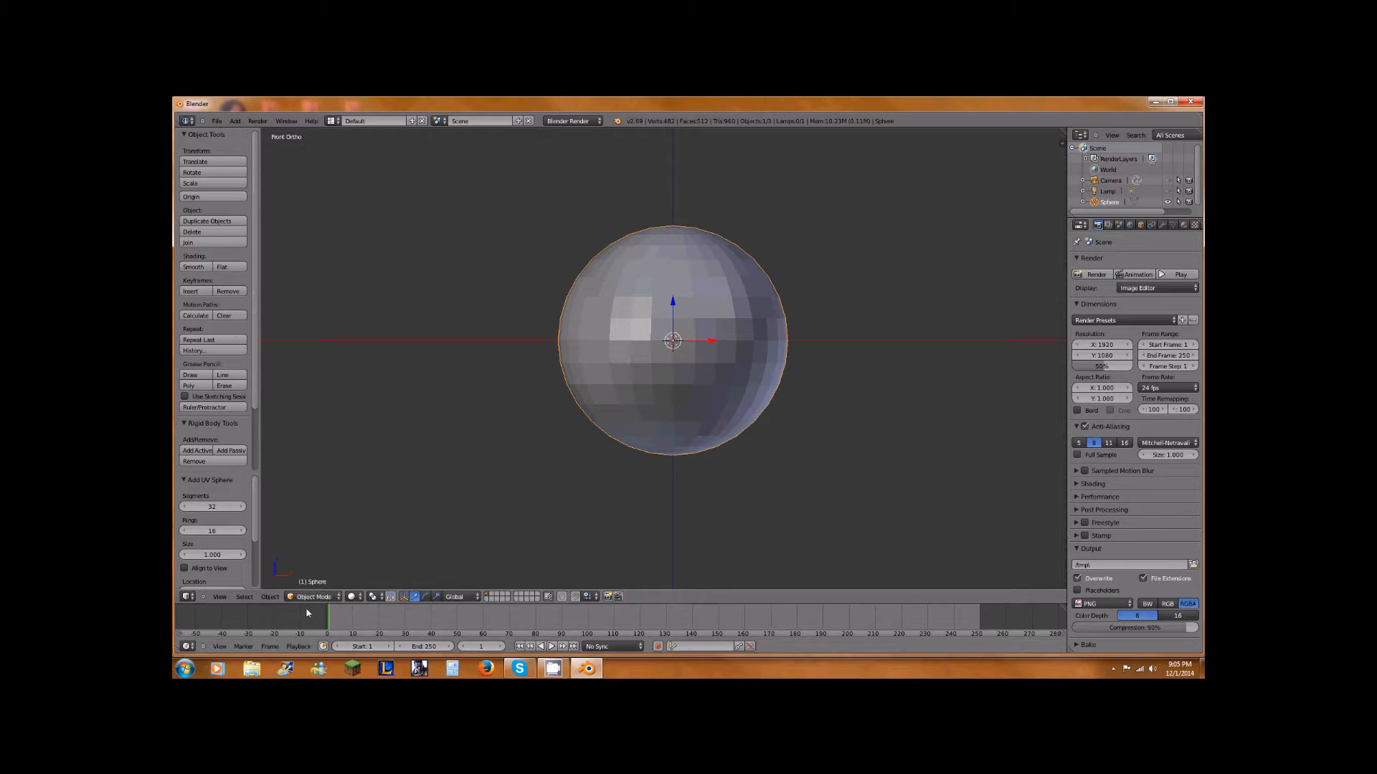
- Put the sphere into Edit Mode
key("Tab")
key("Tab")
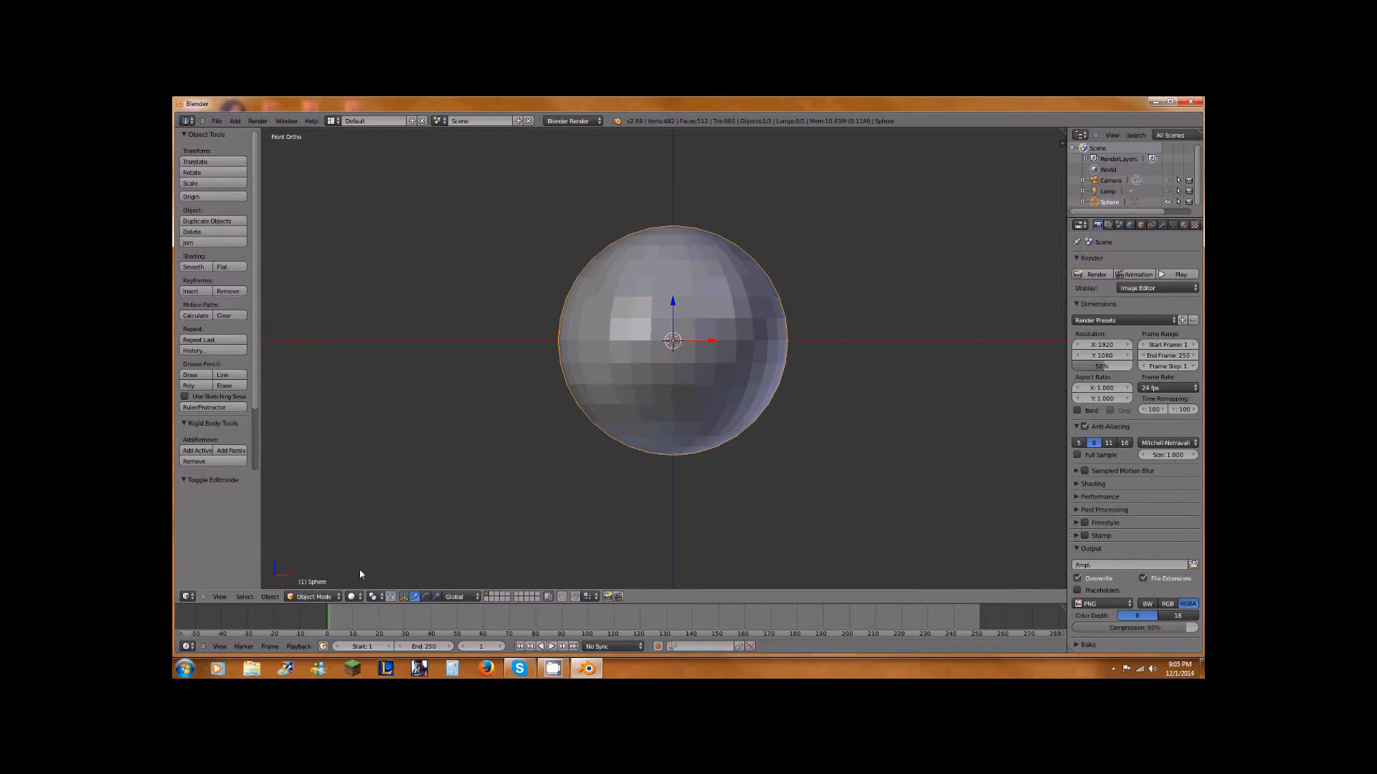
left_click(314, 598)
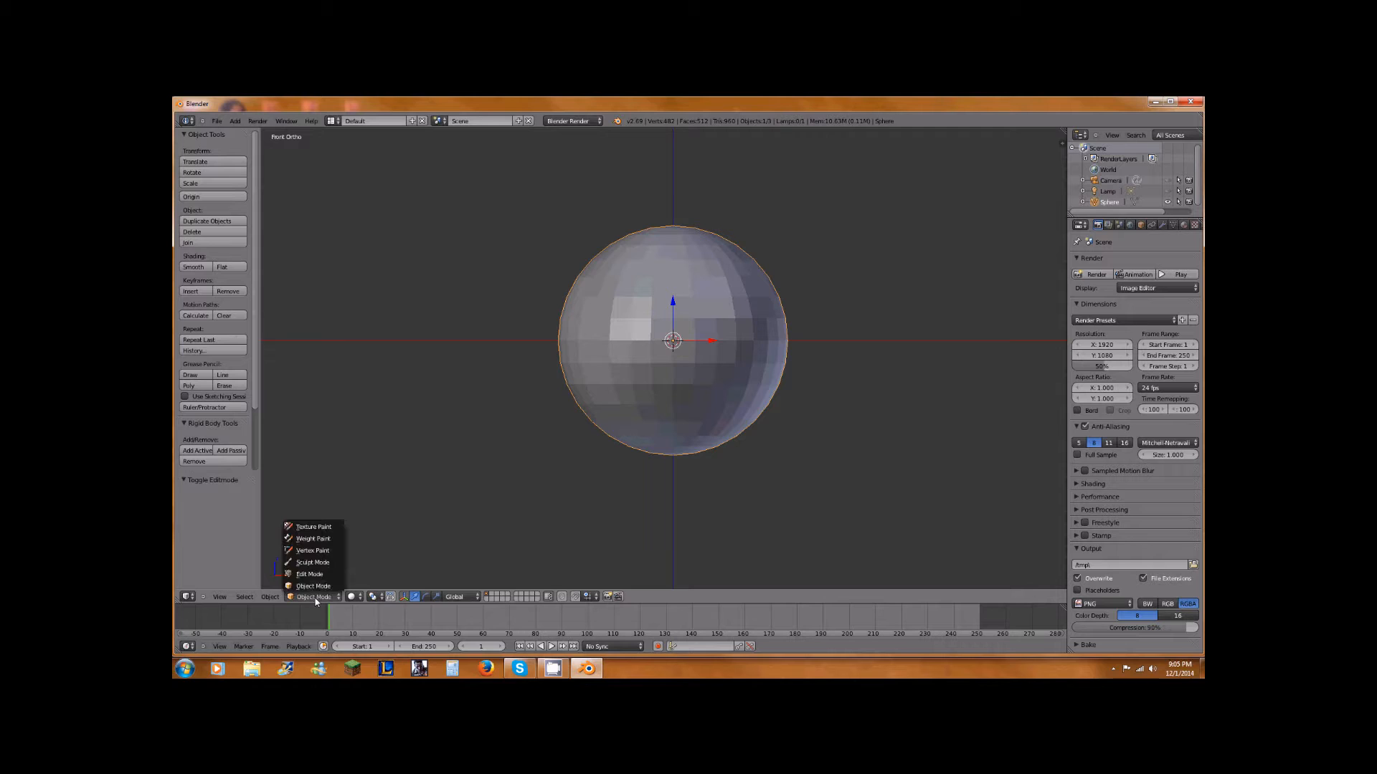
left_click(310, 574)
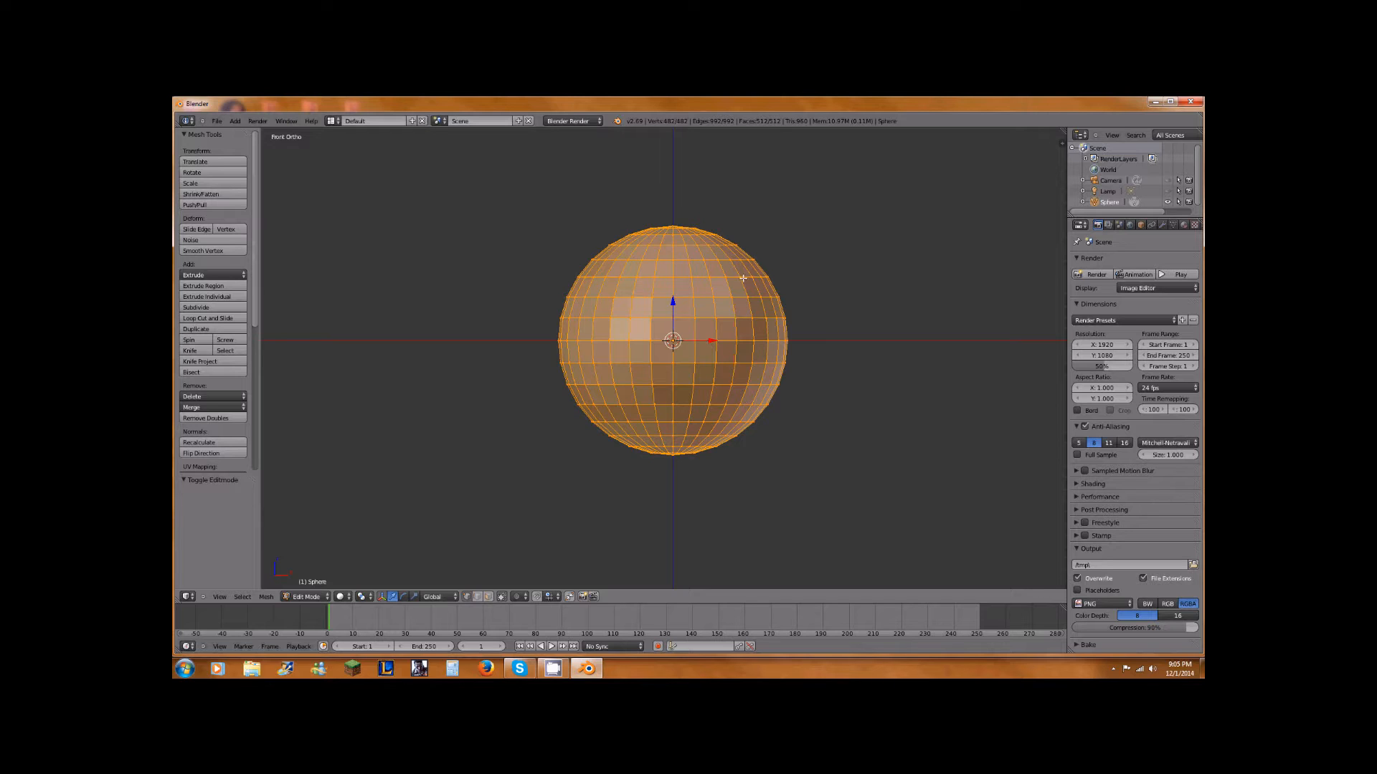
- Try moving the whole sphere mesh along X and scaling it along the Z and X axes
left_click_drag(712, 344, 754, 337)
right_click(755, 337)
scroll(754, 338, "up", 5)
scroll(717, 341, "down", 5)
key("s")
key("z")
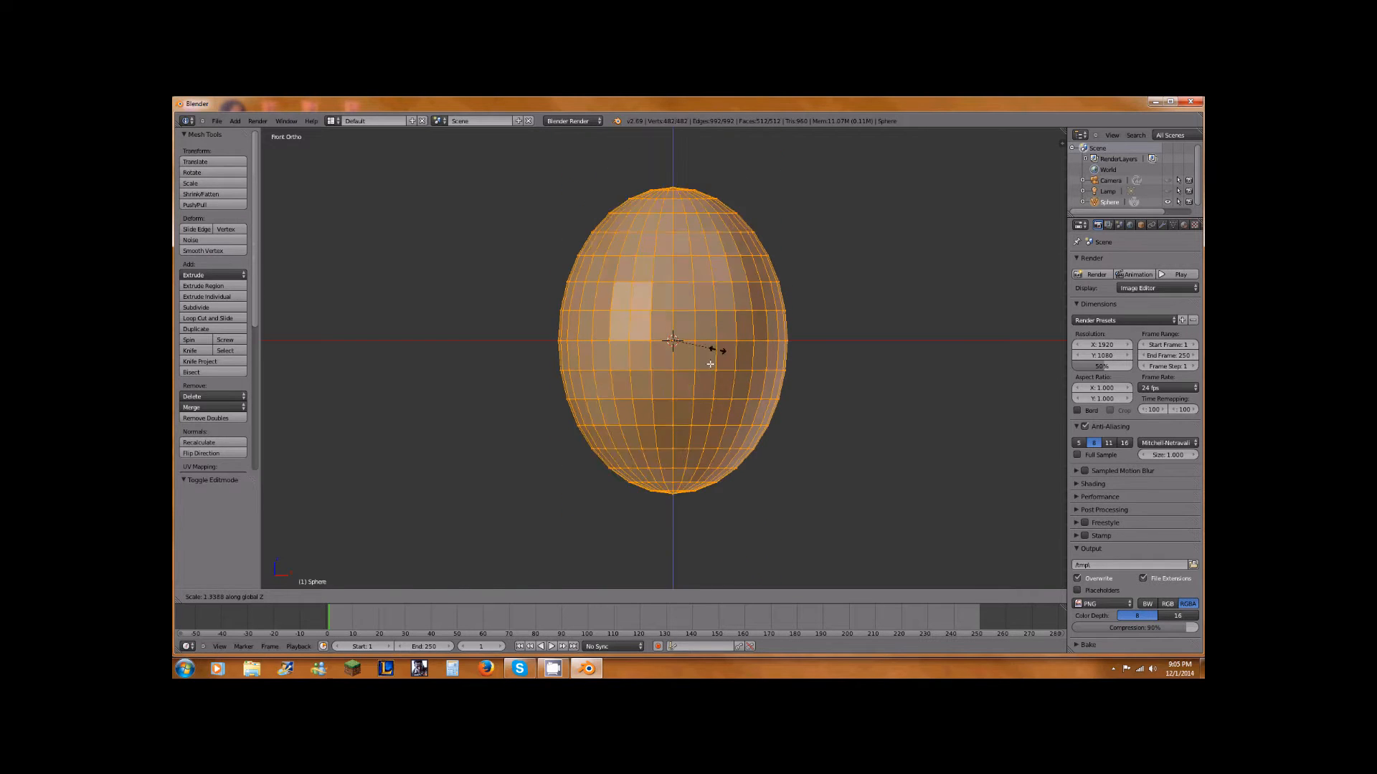
key("x")
right_click(737, 345)
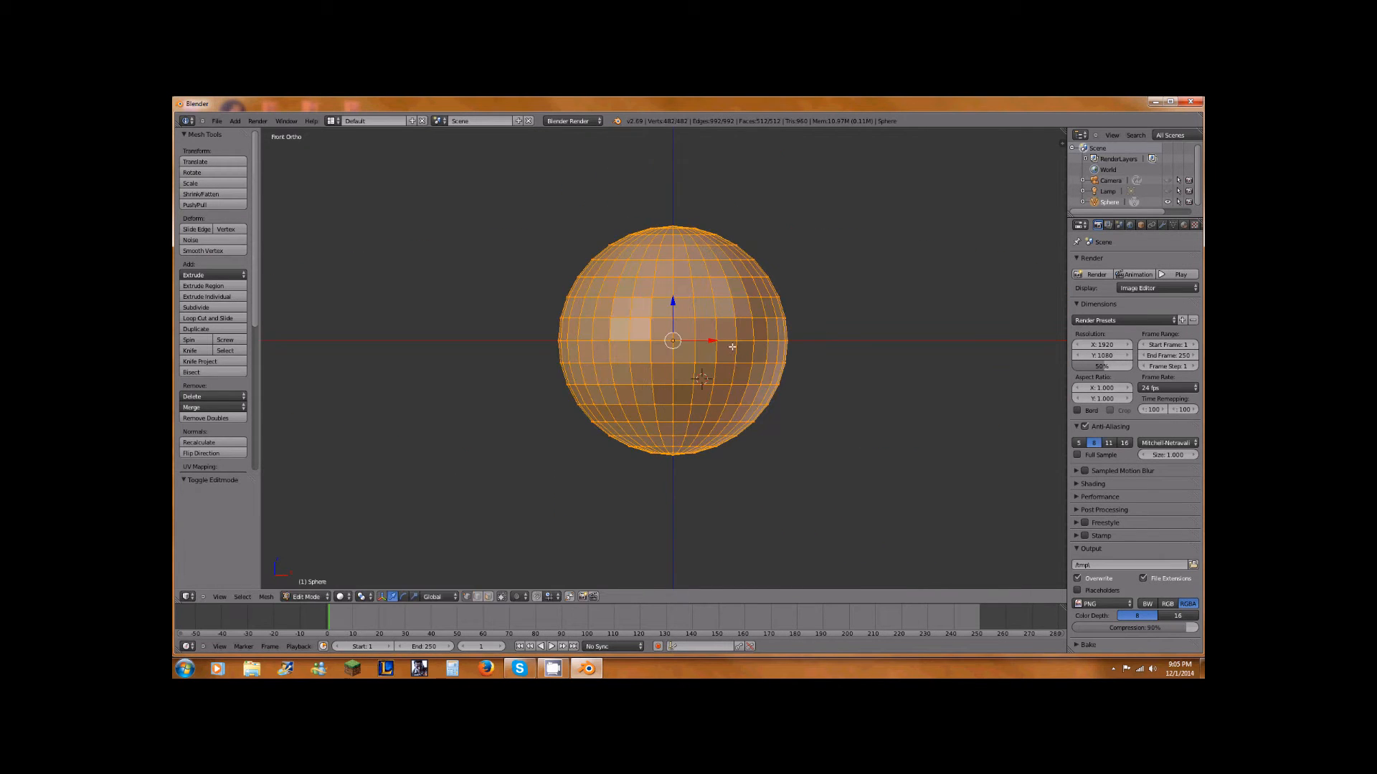
- Try moving the sphere mesh along its Y and X axes with the transform manipulator, cancelling each move
middle_click_drag(759, 301, 698, 331)
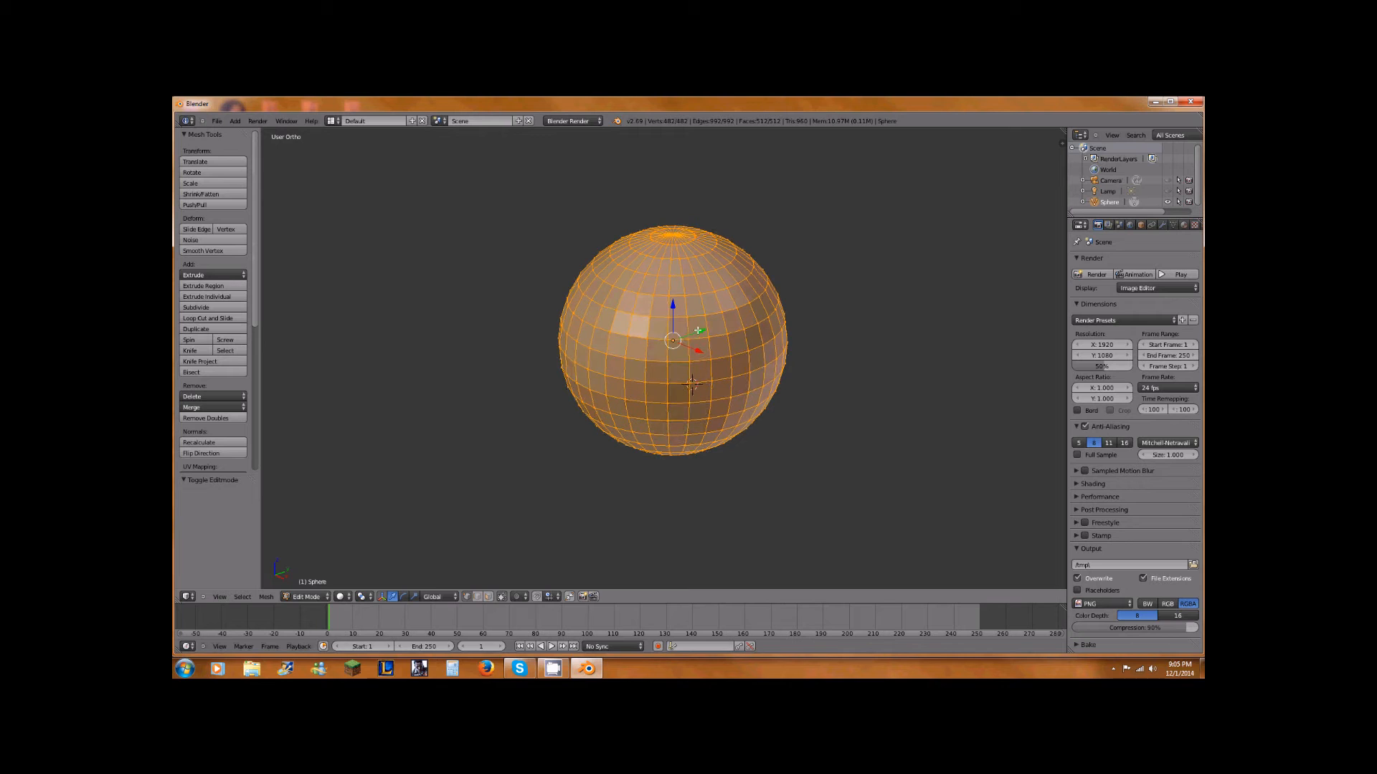
left_click_drag(698, 330, 673, 208)
right_click(678, 332)
right_click(673, 208)
left_click_drag(700, 350, 813, 389)
right_click(812, 388)
left_click(812, 388)
left_click_drag(697, 332, 678, 308)
right_click(646, 339)
right_click(677, 308)
middle_click_drag(617, 370, 680, 364)
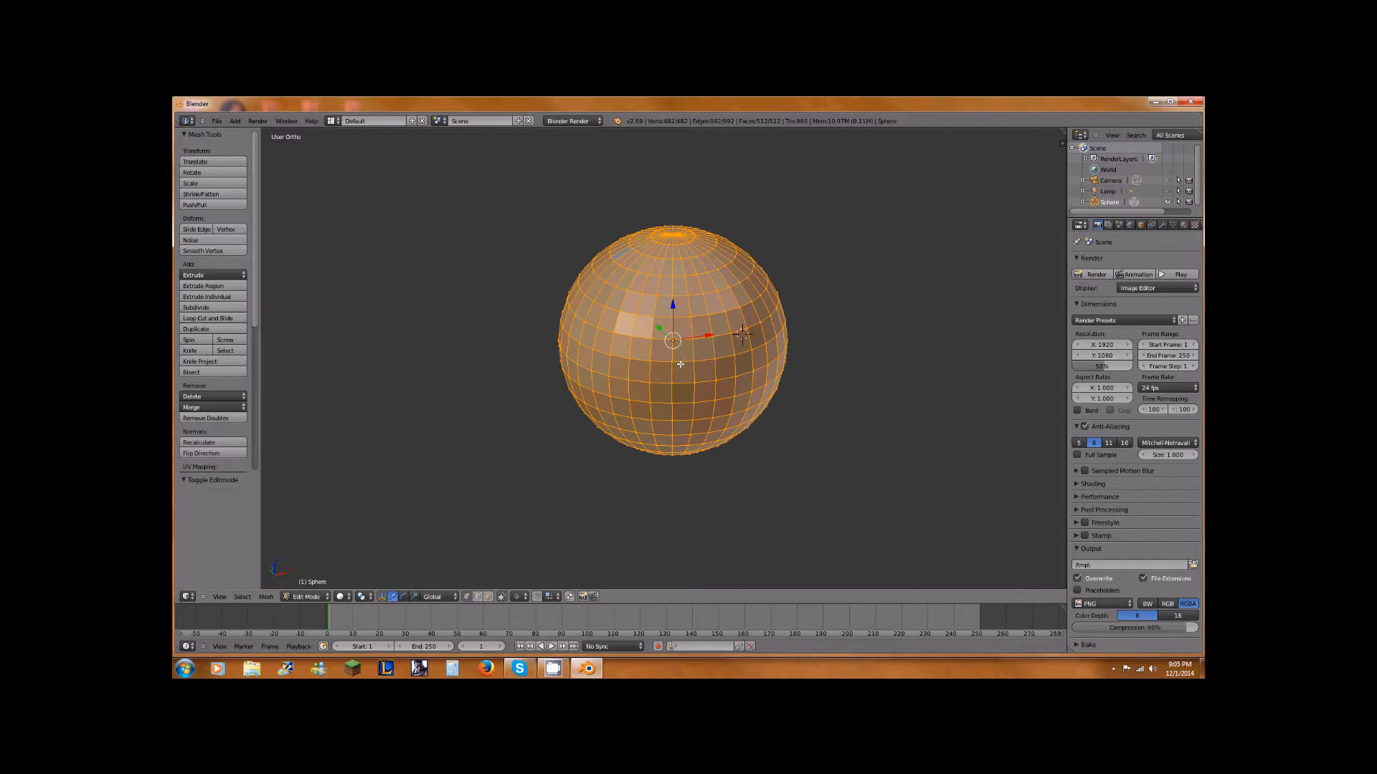
key("KP_1")
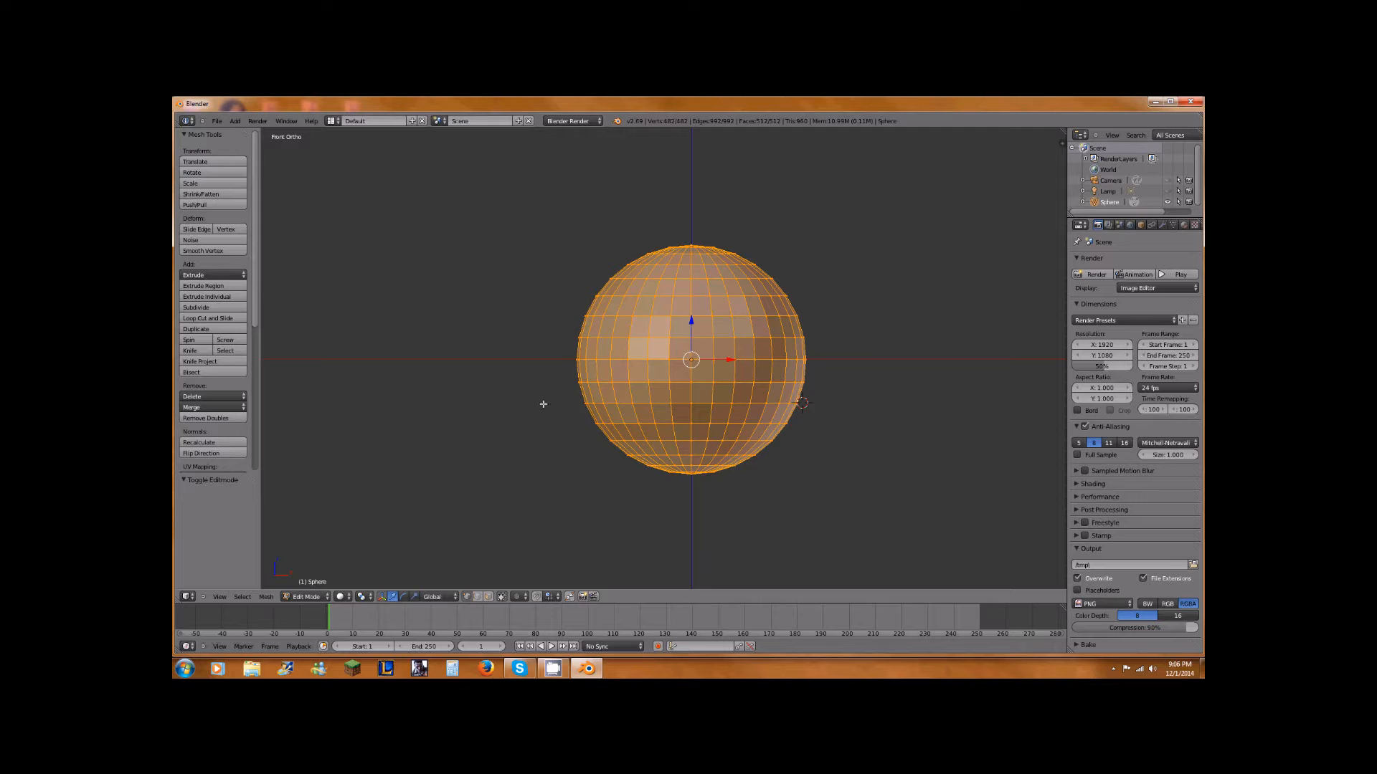
left_click(1155, 102)
left_click_drag(856, 294, 513, 194)
left_click(587, 669)
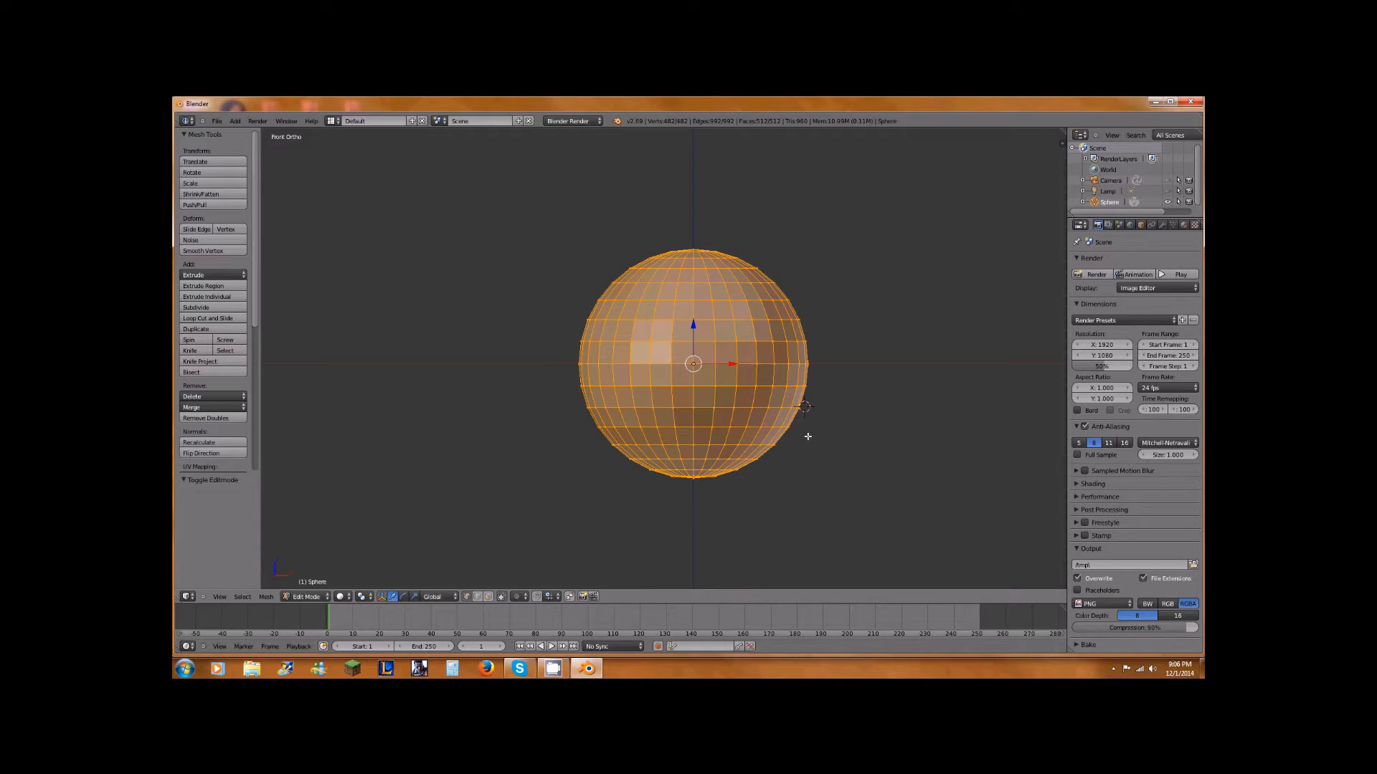
- Deselect all of the sphere's vertices and show the mesh as a wireframe in front view
key("a")
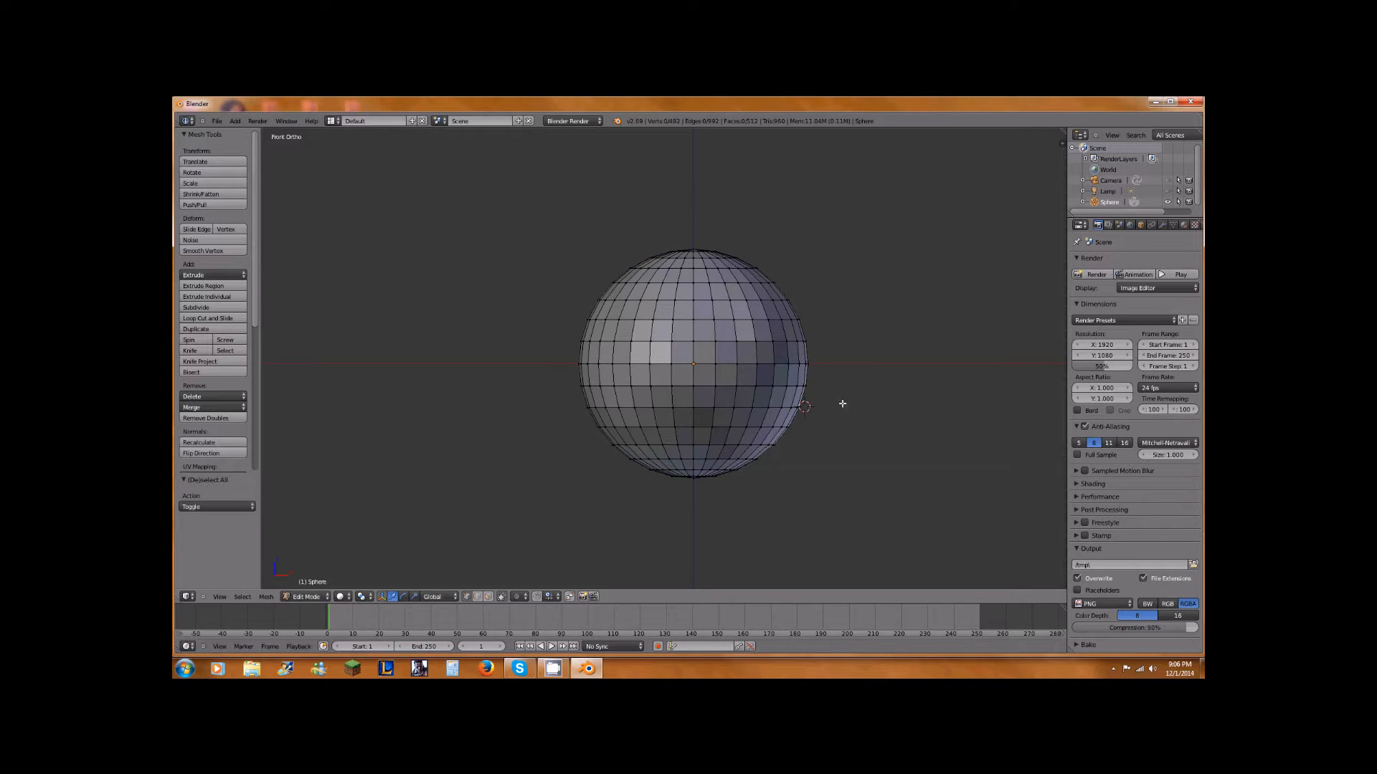
scroll(839, 390, "up", 2)
middle_click_drag(842, 326, 735, 335)
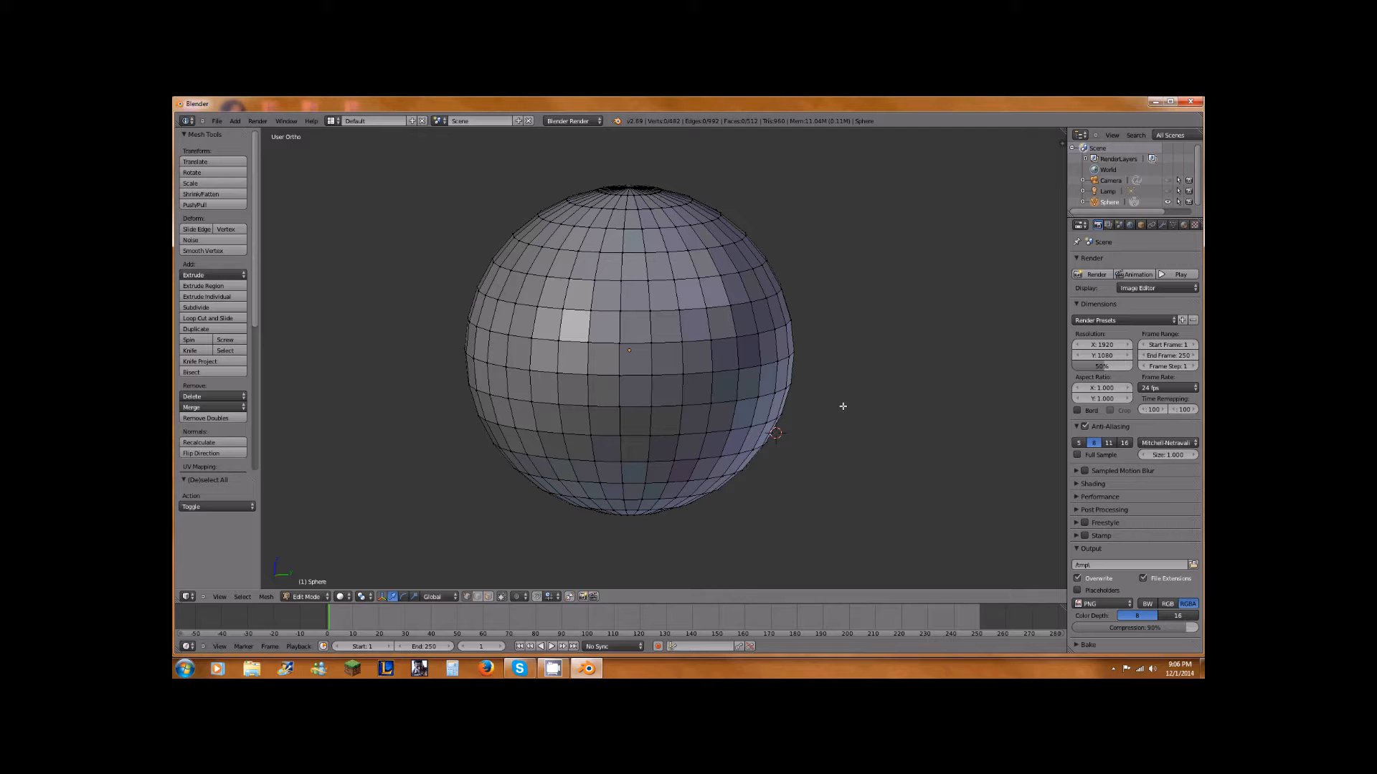
key("KP_1")
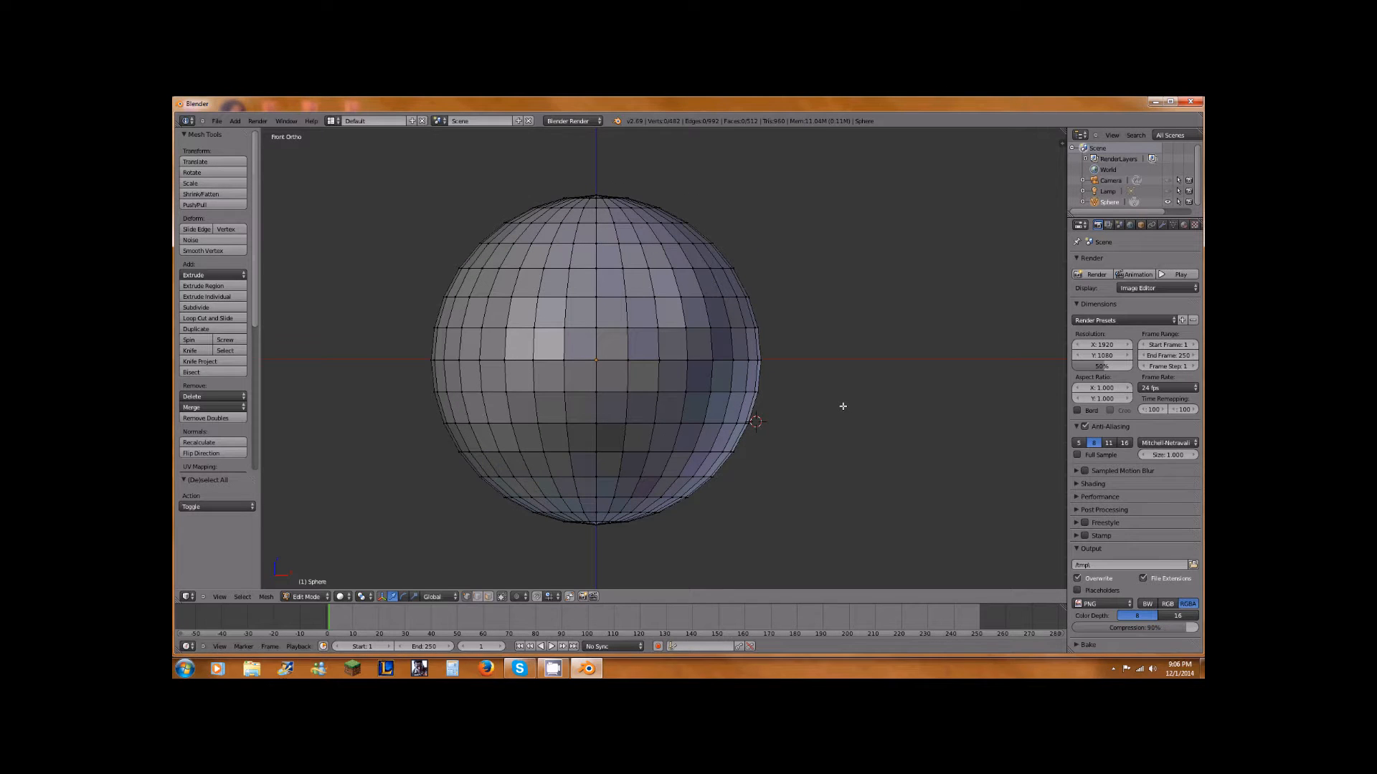
scroll(661, 400, "down", 1)
middle_click_drag(660, 399, 699, 365, "shift")
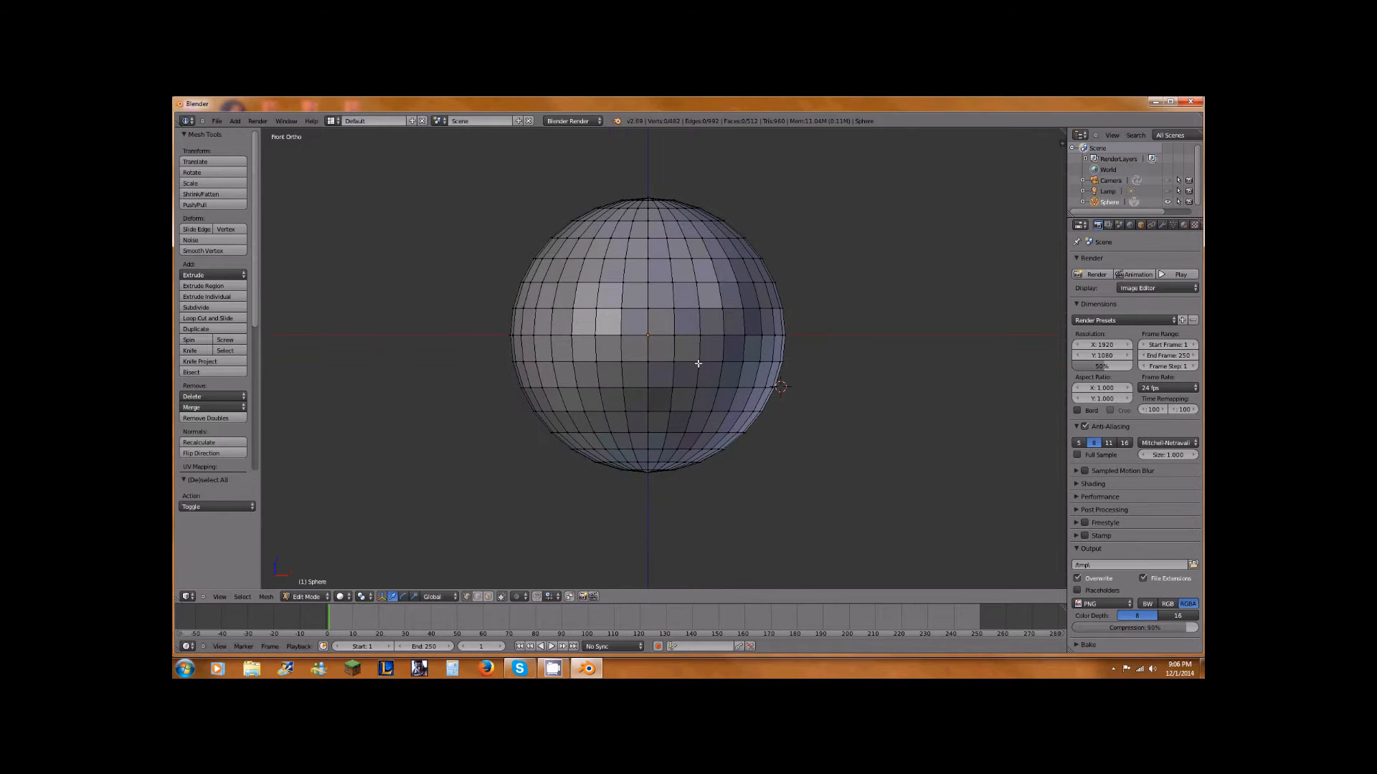
key("z")
mouse_move(820, 273)
middle_mouse_down()
mouse_move(774, 282)
mouse_move(772, 298)
mouse_move(803, 292)
middle_mouse_up()
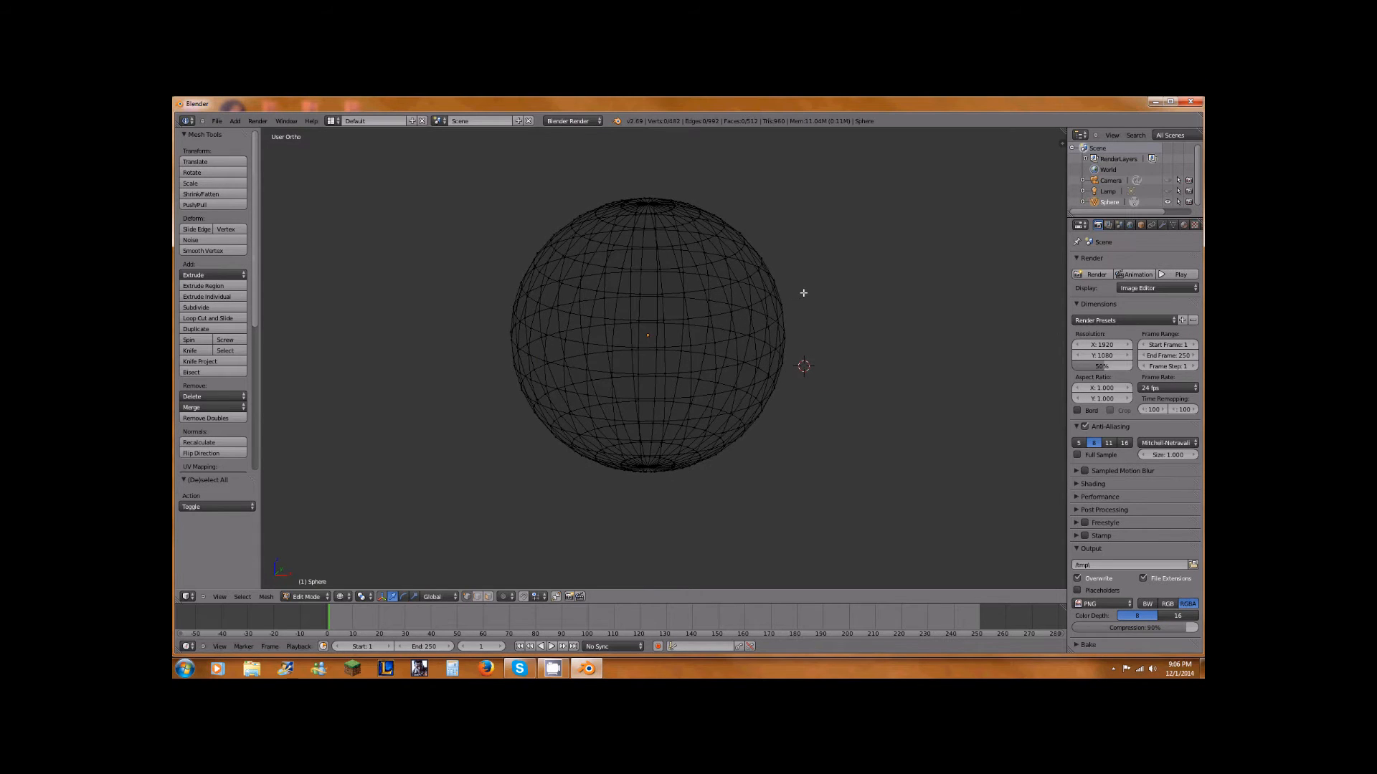
key("KP_1")
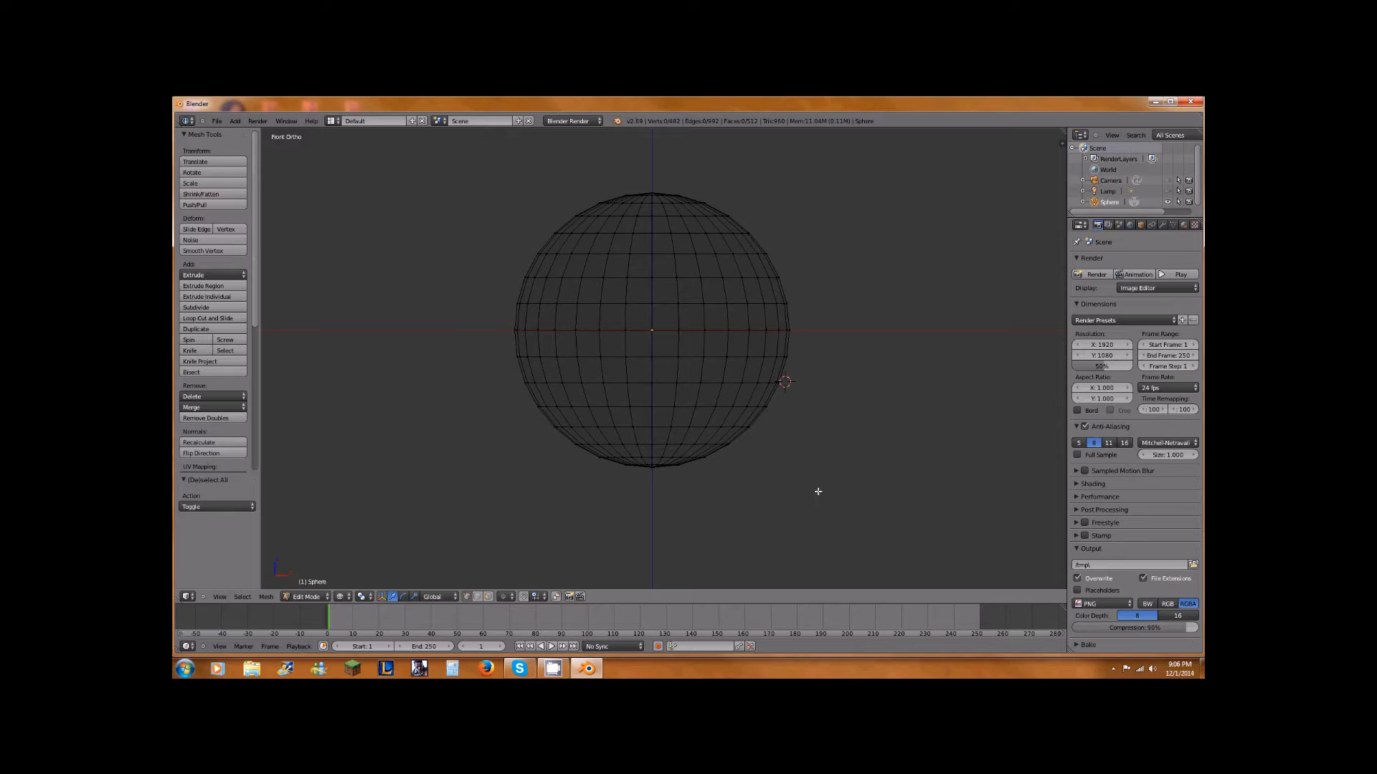
- Box-select the vertices below the sphere's equator, delete them, and return to solid shading
key("b")
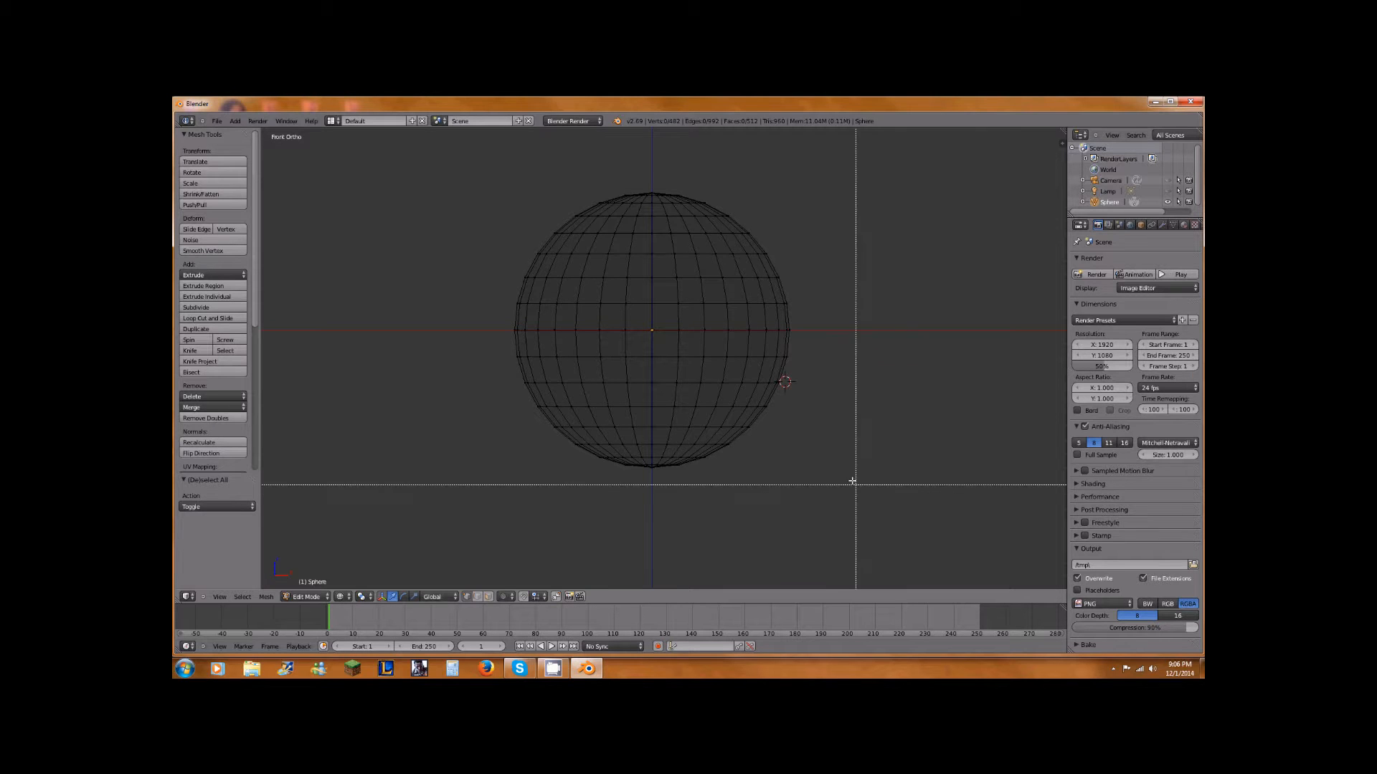
left_click_drag(859, 496, 411, 340)
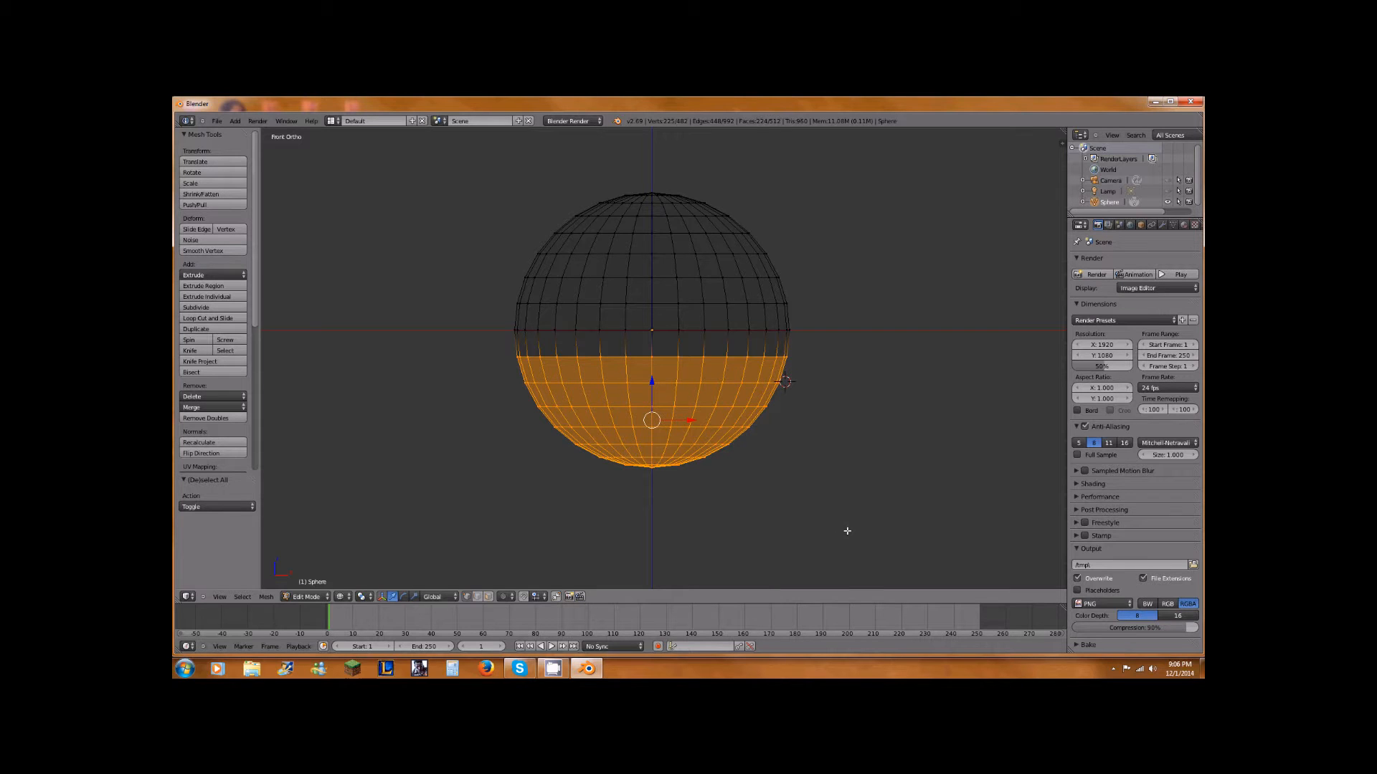
key("x")
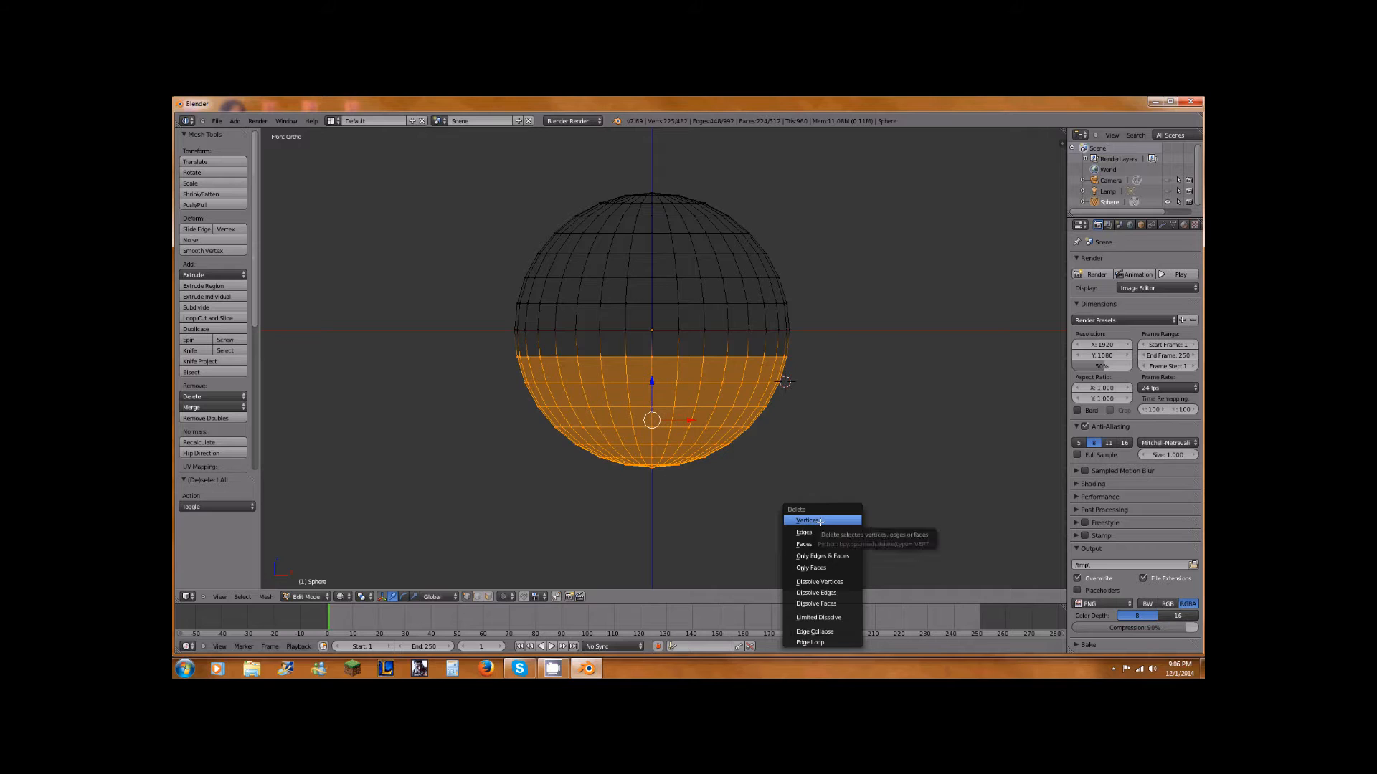
left_click(819, 521)
key("z")
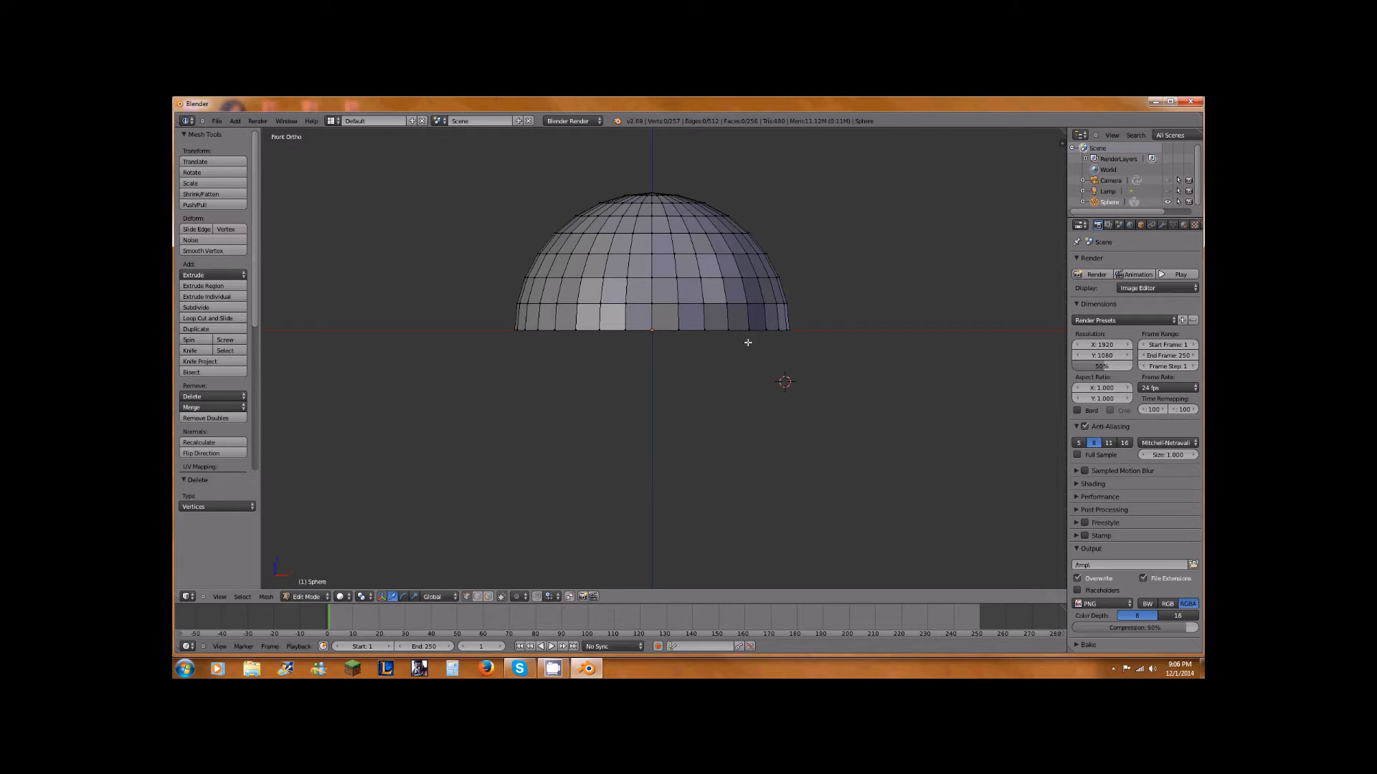
- Switch the mesh selection mode to faces for the half-sphere
mouse_move(694, 302)
middle_mouse_down()
mouse_move(746, 461)
mouse_move(596, 446)
mouse_move(584, 318)
mouse_move(595, 337)
mouse_move(609, 280)
mouse_move(624, 342)
mouse_move(770, 268)
mouse_move(734, 206)
mouse_move(854, 286)
mouse_move(679, 319)
mouse_move(688, 297)
middle_mouse_up()
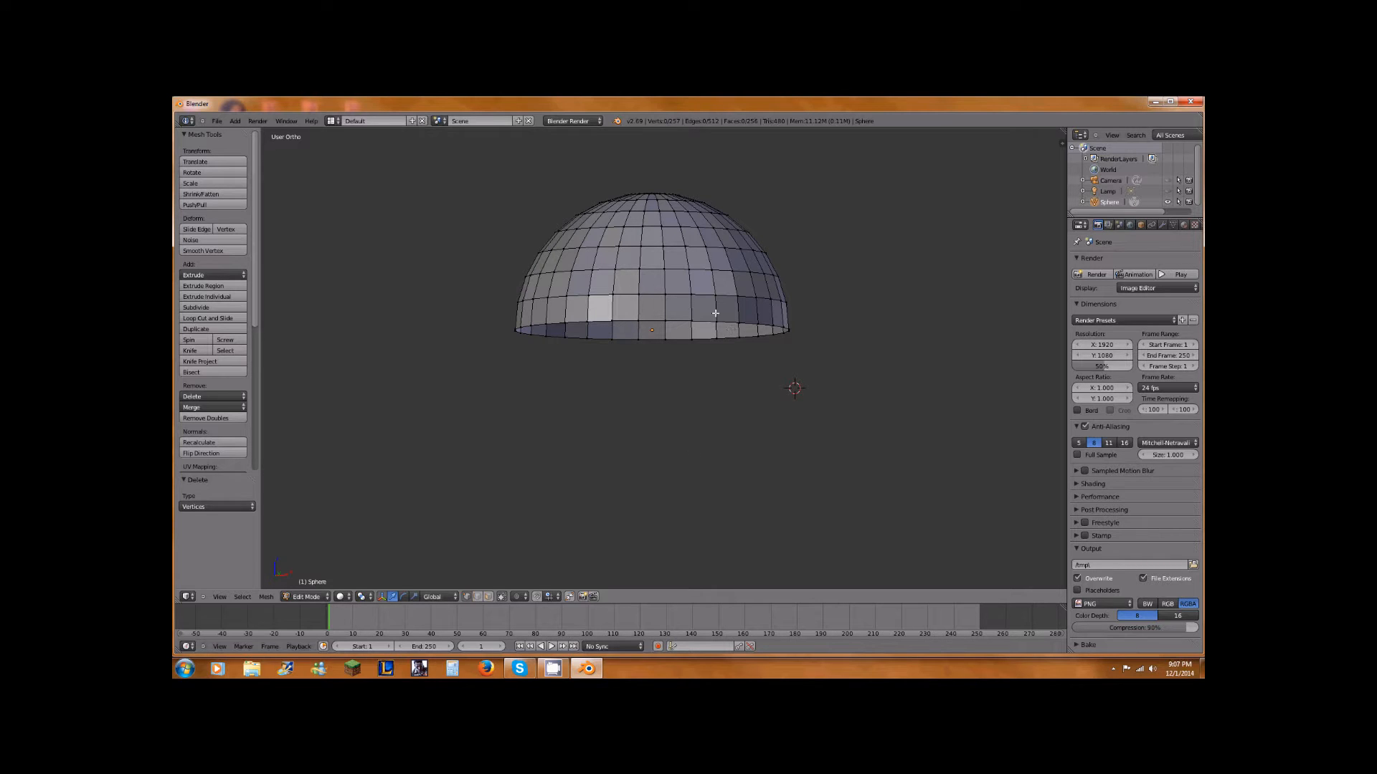
middle_click_drag(714, 293, 725, 316)
left_click(489, 598)
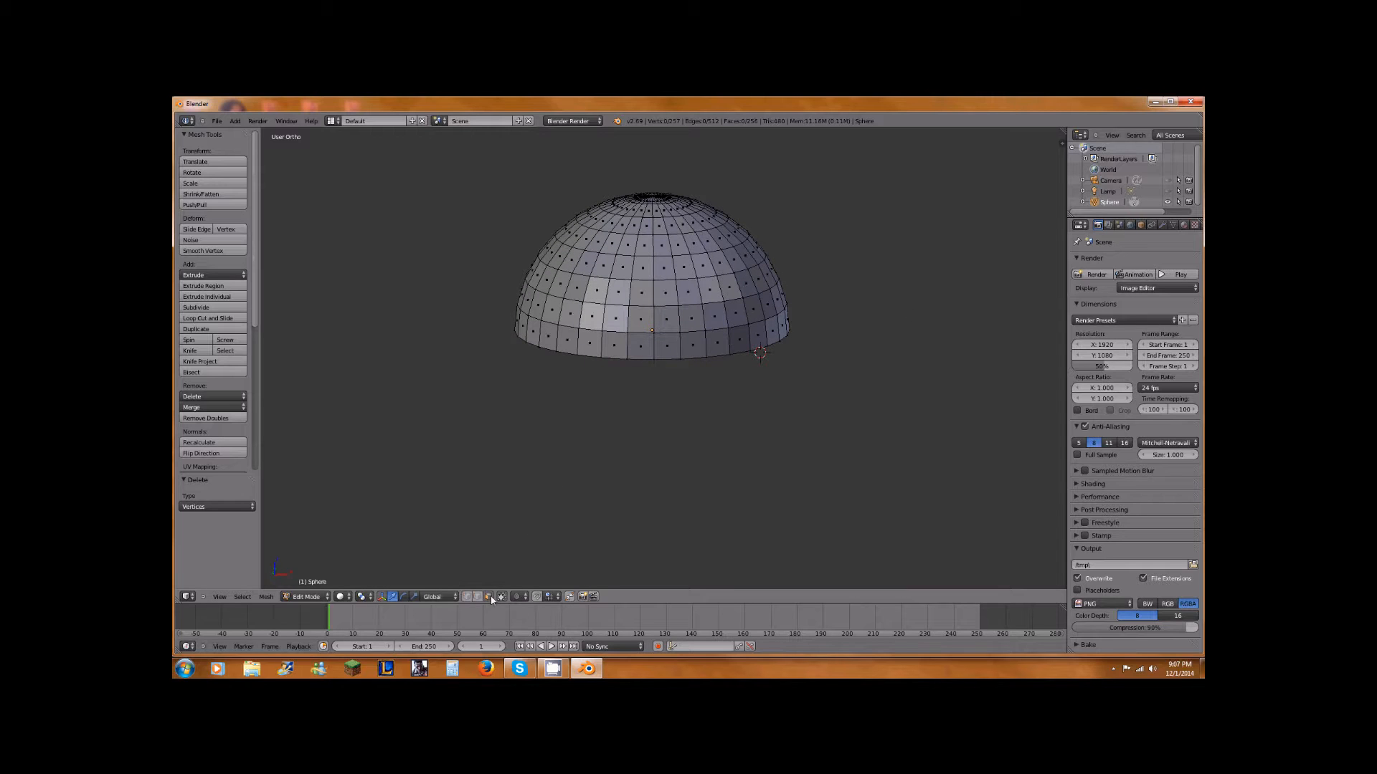
- Select one face on the upper side of the dome and extrude it outward twice to form an arm
left_click(720, 265)
right_click(687, 267)
middle_click_drag(661, 295, 729, 302)
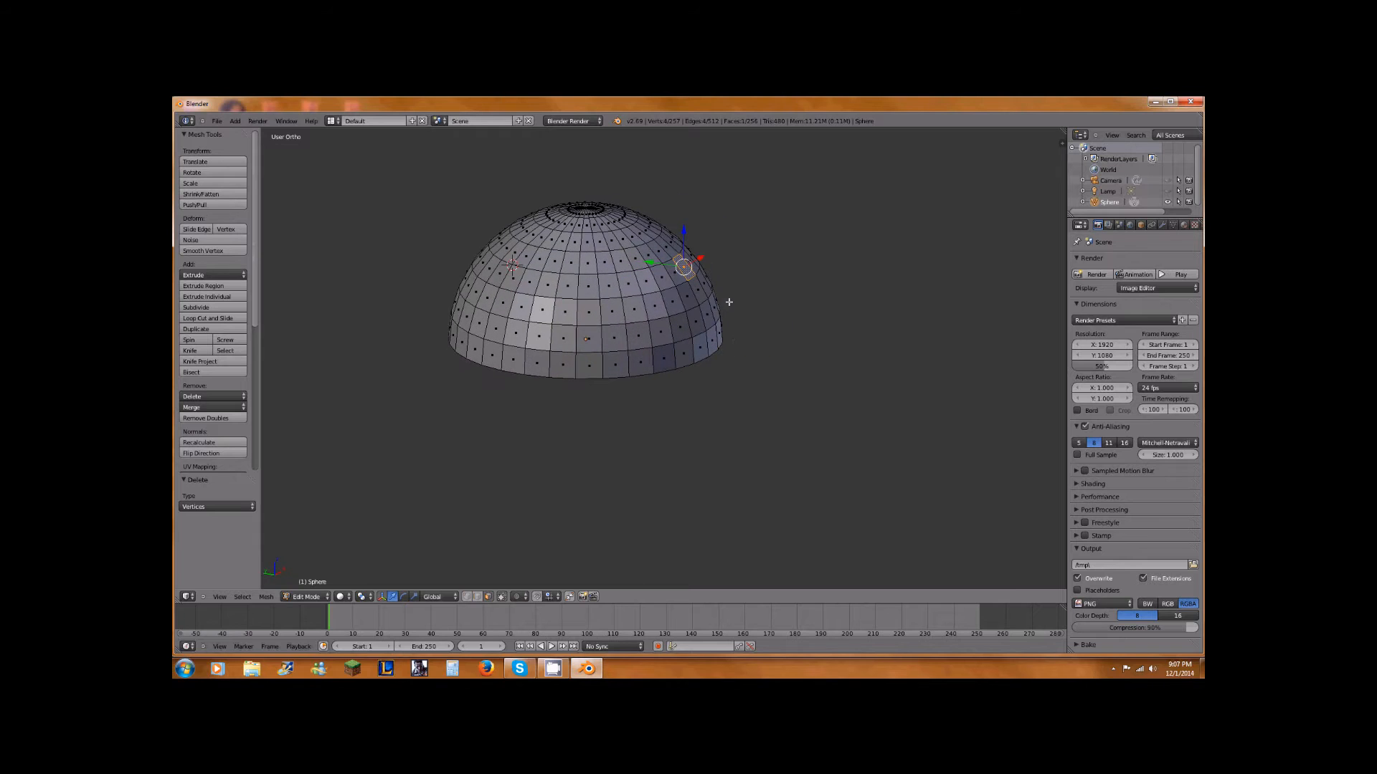
key("e")
left_click(757, 215)
key("e")
left_click(784, 187)
left_click(781, 191)
- Select a side face at the arm's outer end and extrude it sideways
middle_click_drag(864, 185, 680, 326)
right_click(768, 200)
key("e")
left_click(695, 201)
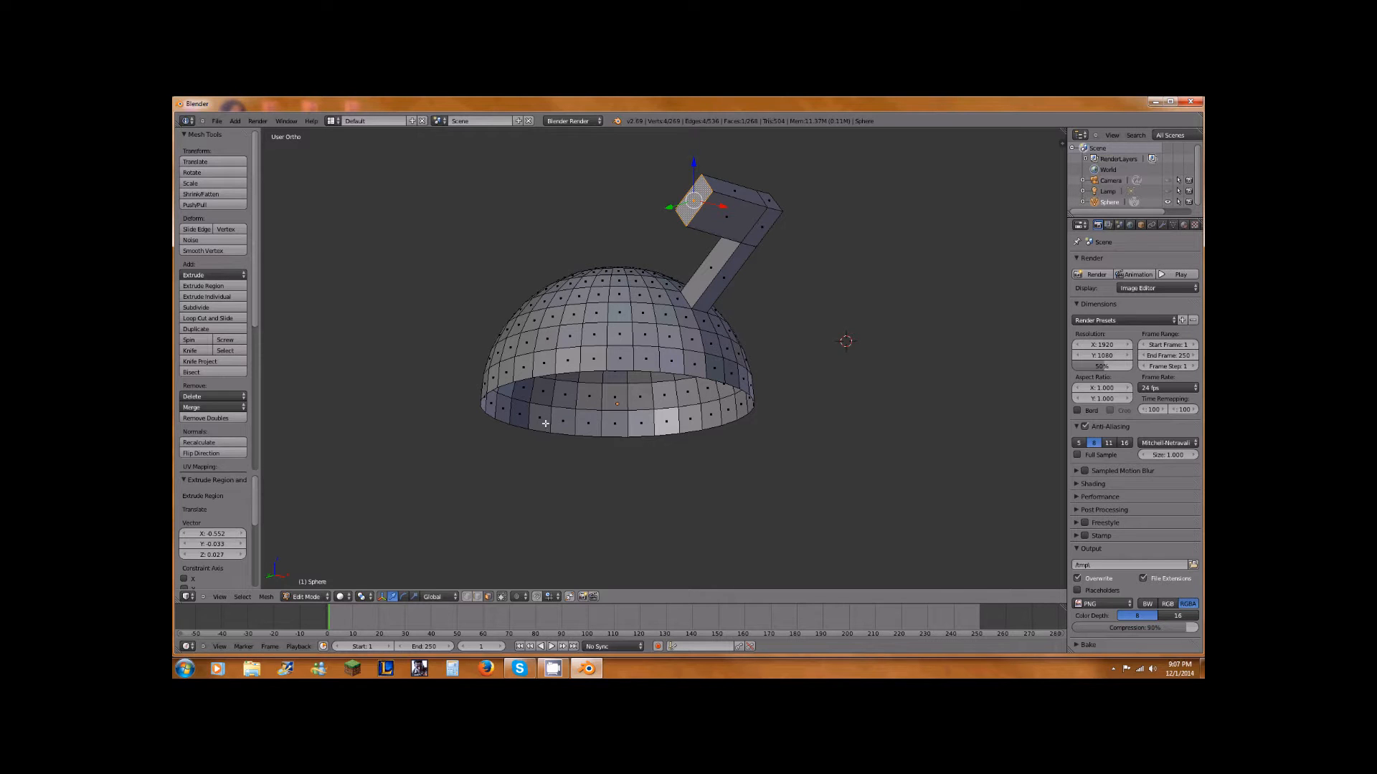
- Undo the arm extrusions to restore the plain dome and deselect all faces
middle_click_drag(717, 285, 753, 304)
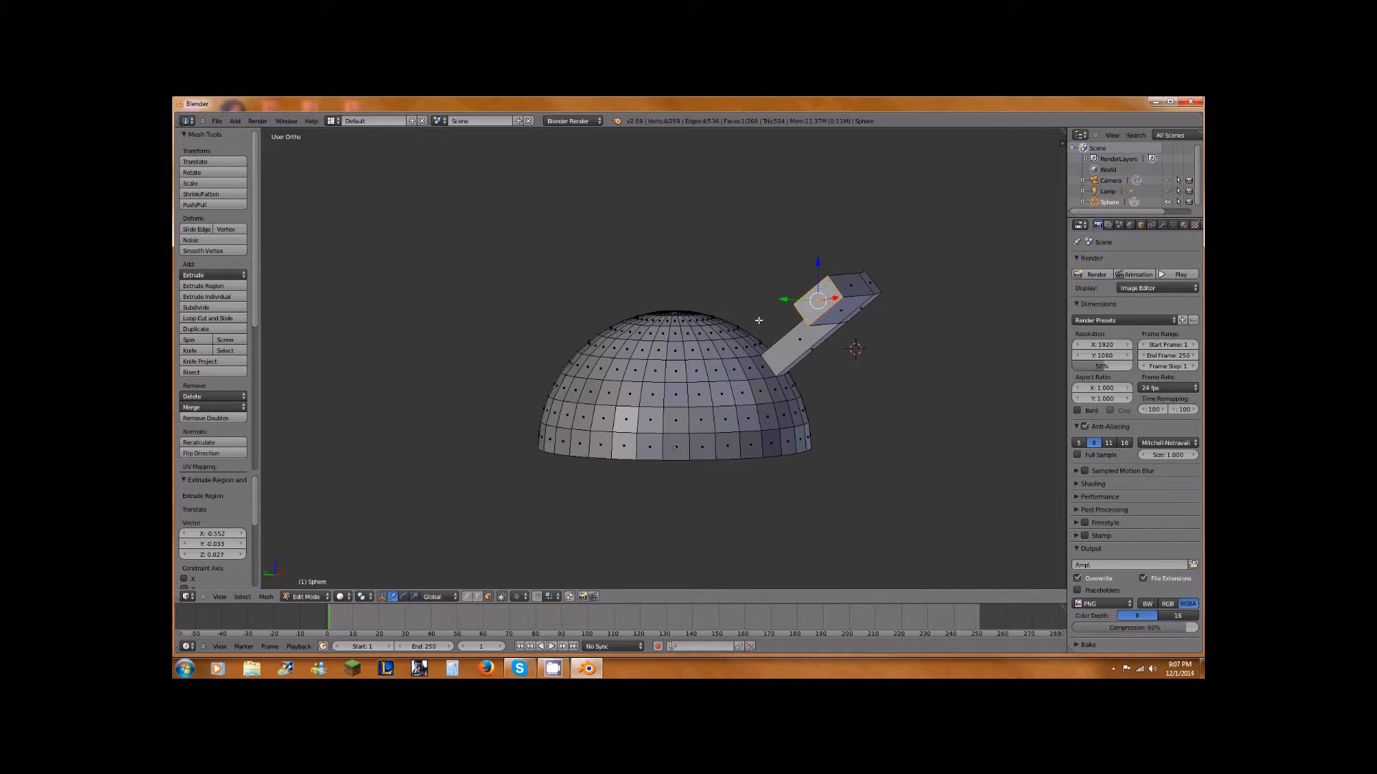
key("ctrl+z")
key("ctrl+z")
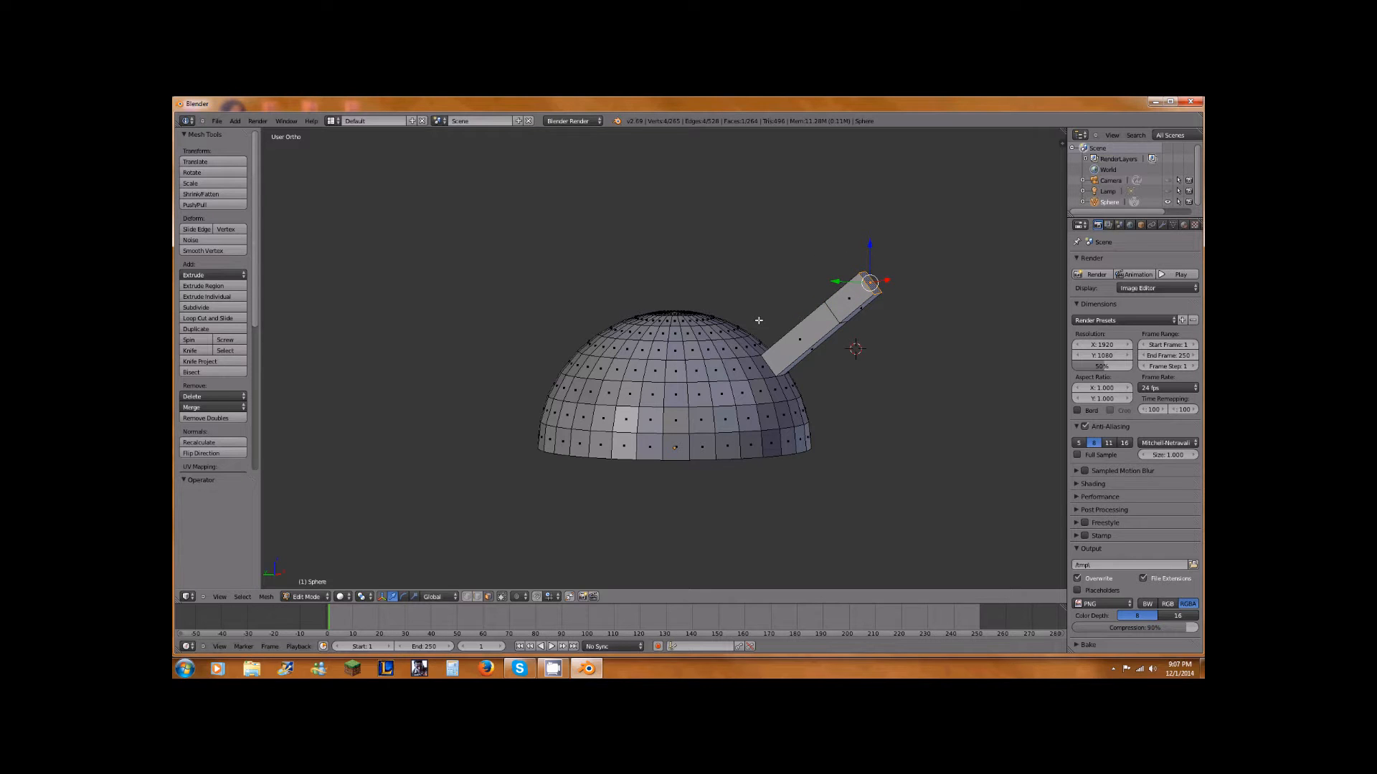
key("ctrl+z")
middle_click_drag(766, 347, 735, 355)
key("a")
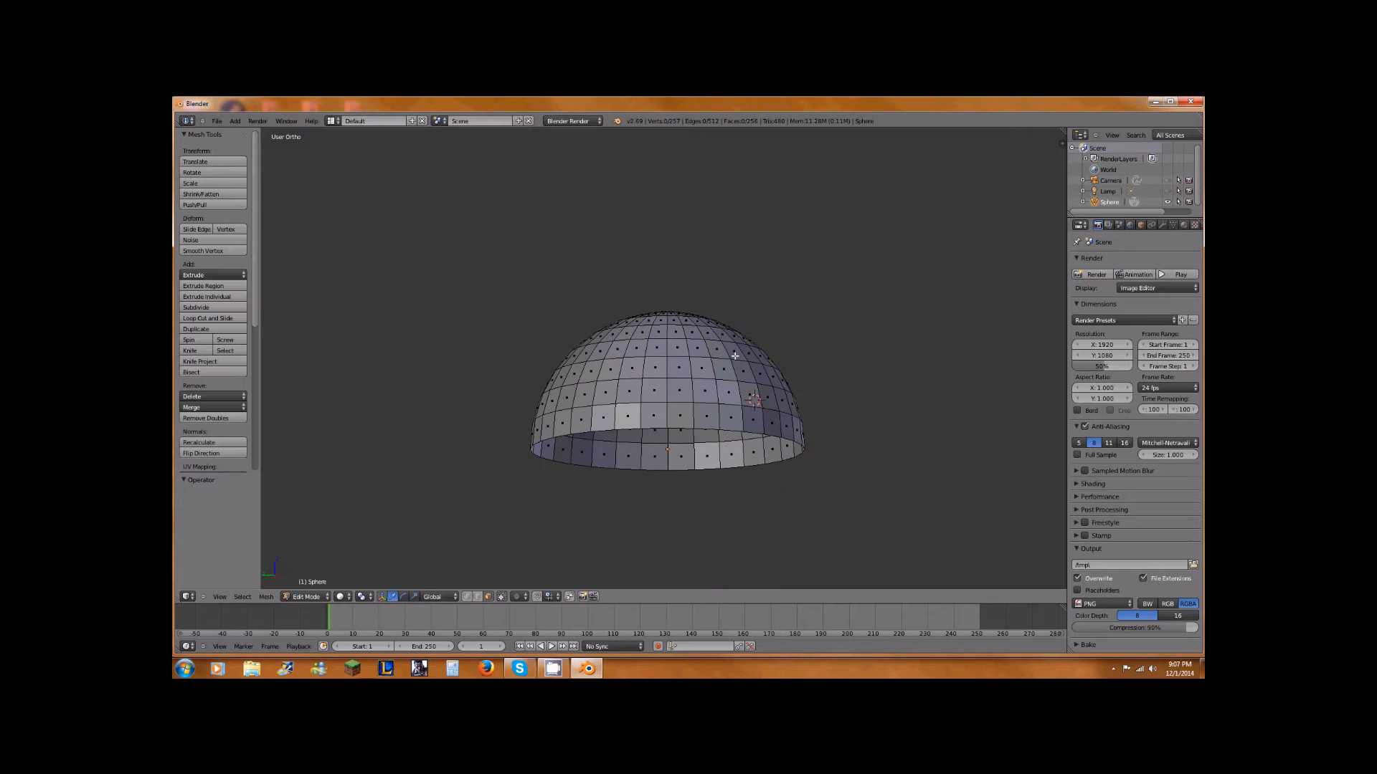
- Switch the mesh selection mode to edges and select the whole edge loop around the dome's open rim
left_click(479, 598)
middle_click_drag(631, 429, 662, 441)
scroll(706, 482, "up", 3)
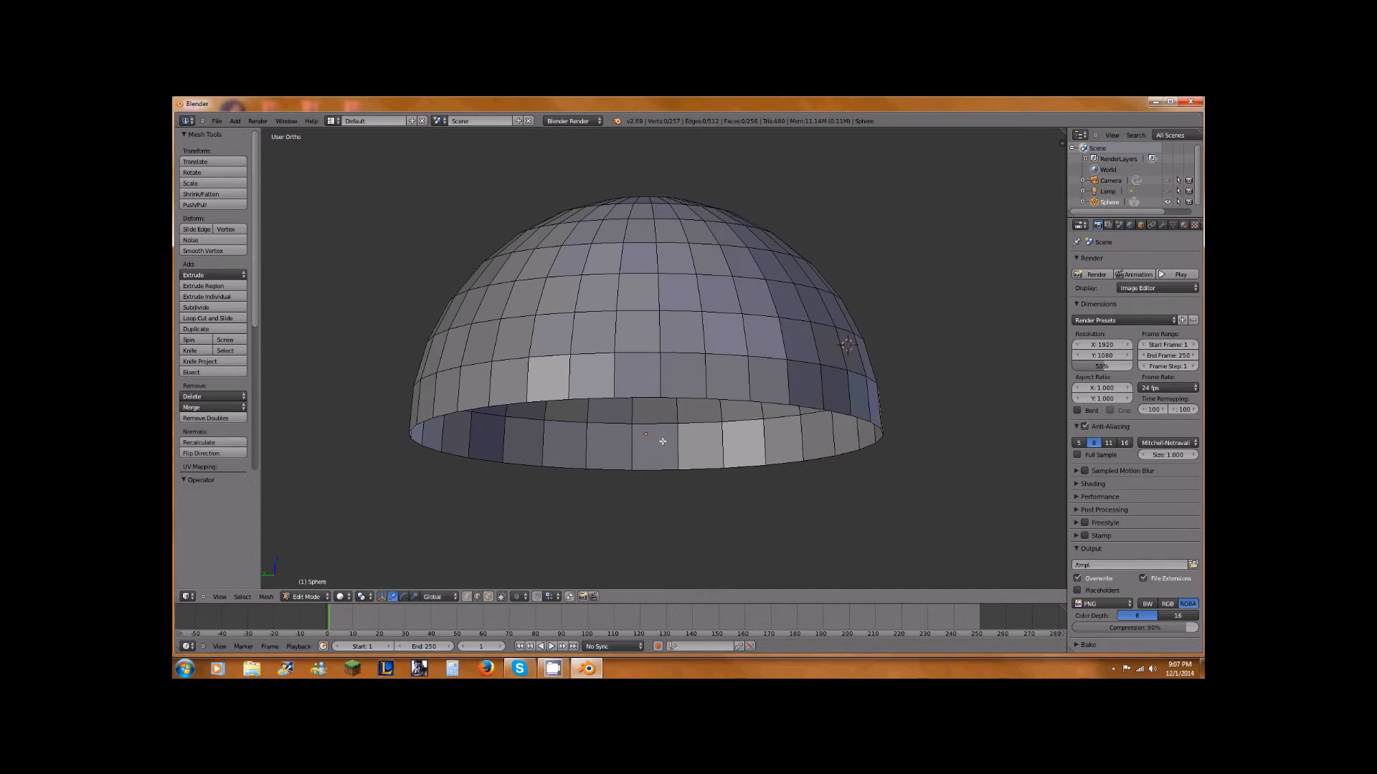
right_click(656, 467)
right_click(750, 466)
right_click(795, 459)
right_click(638, 400, "alt")
middle_click_drag(687, 397, 719, 332)
- Extrude the dome's rim loop in place and scale it to 0 to close the underside
key("KP_1")
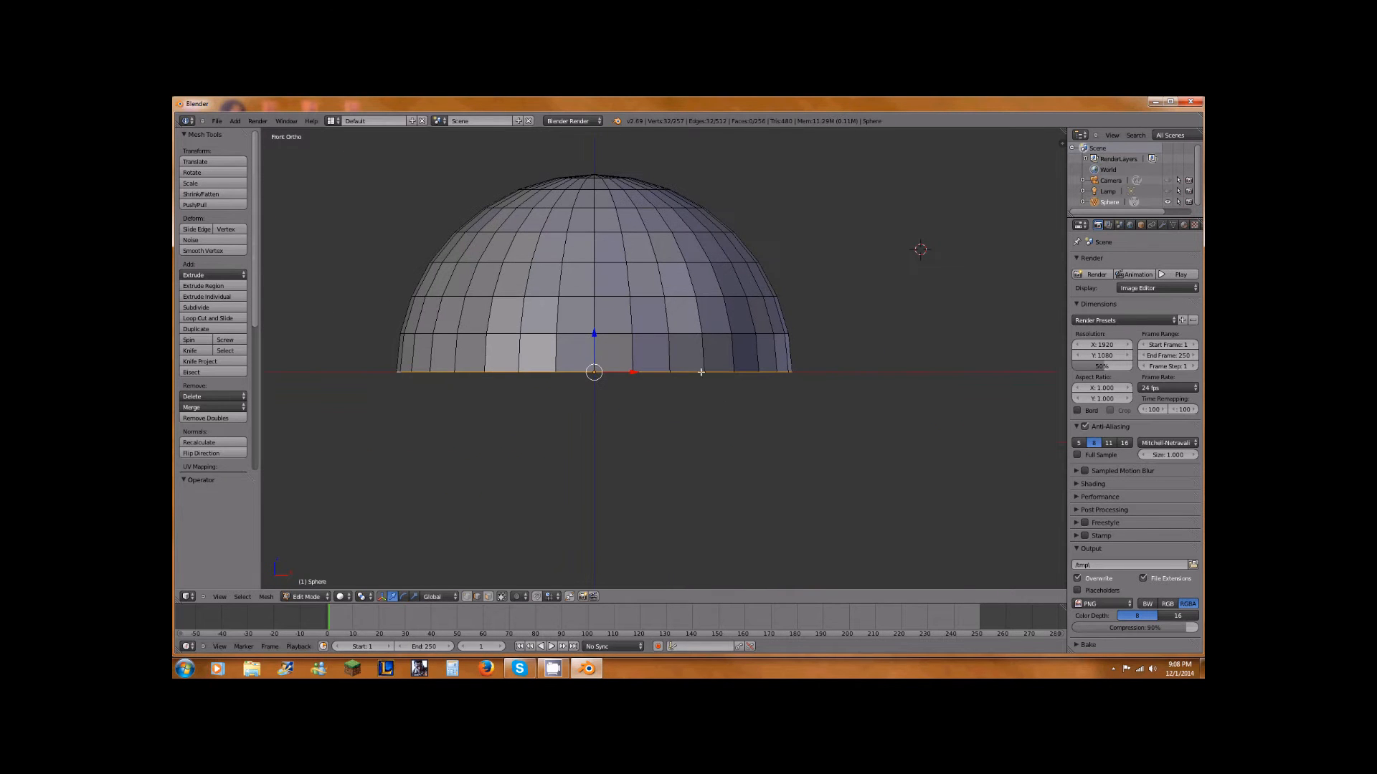
key("e")
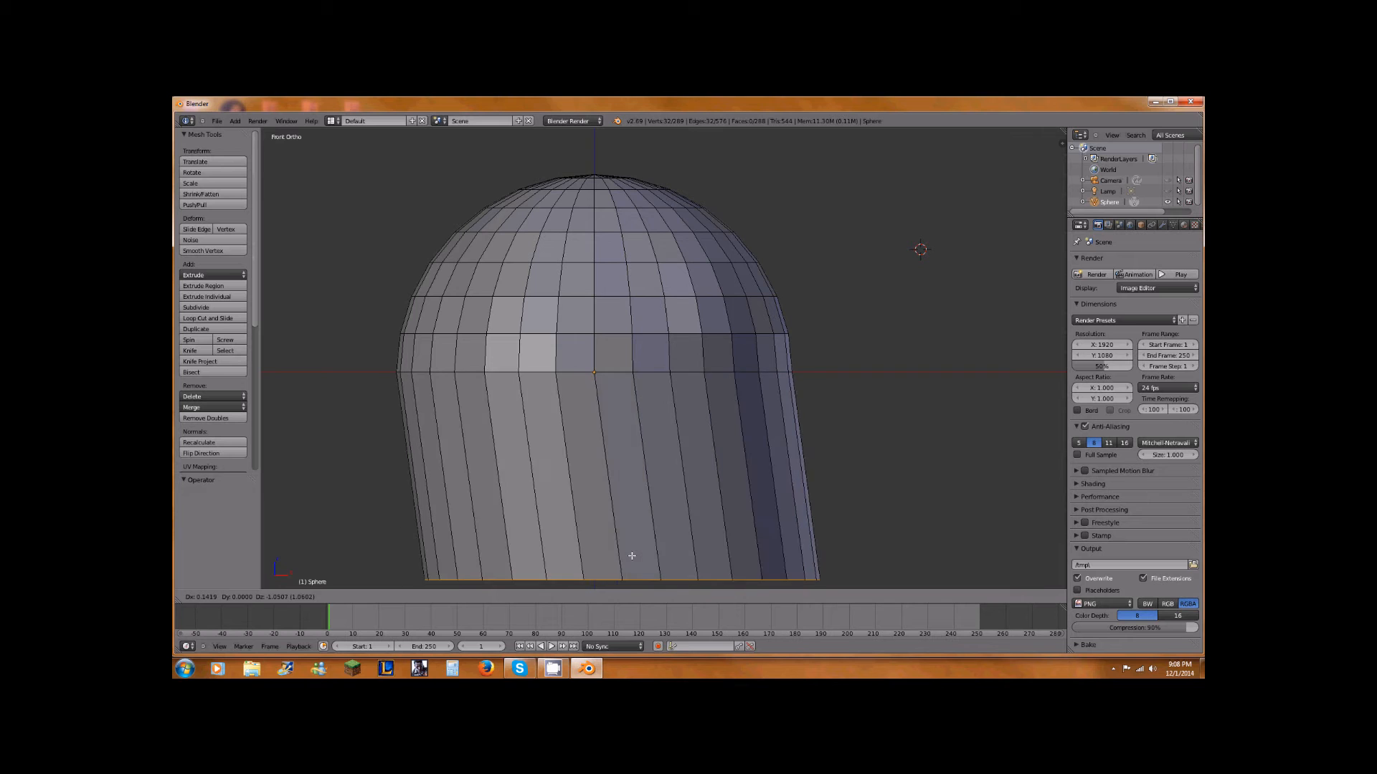
right_click(731, 418)
middle_click_drag(594, 385, 581, 367)
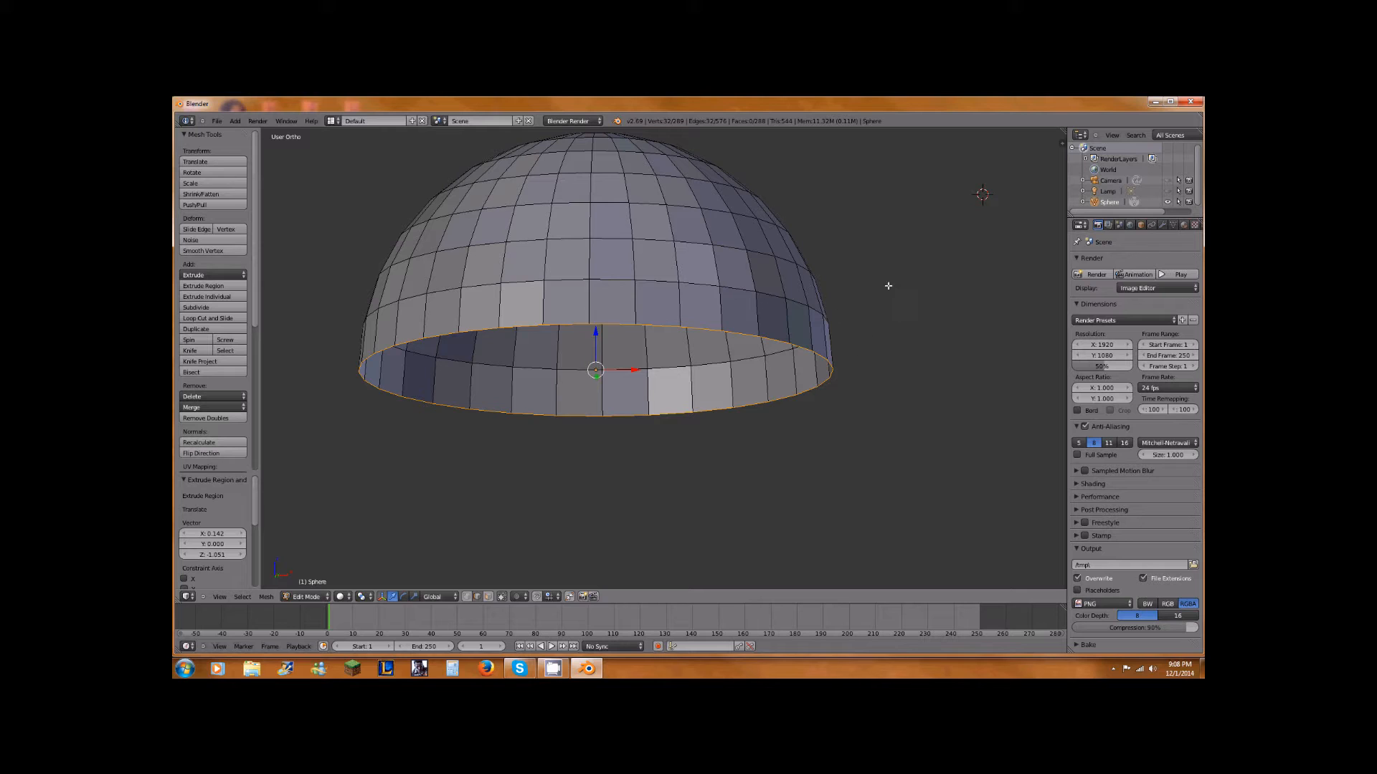
key("s")
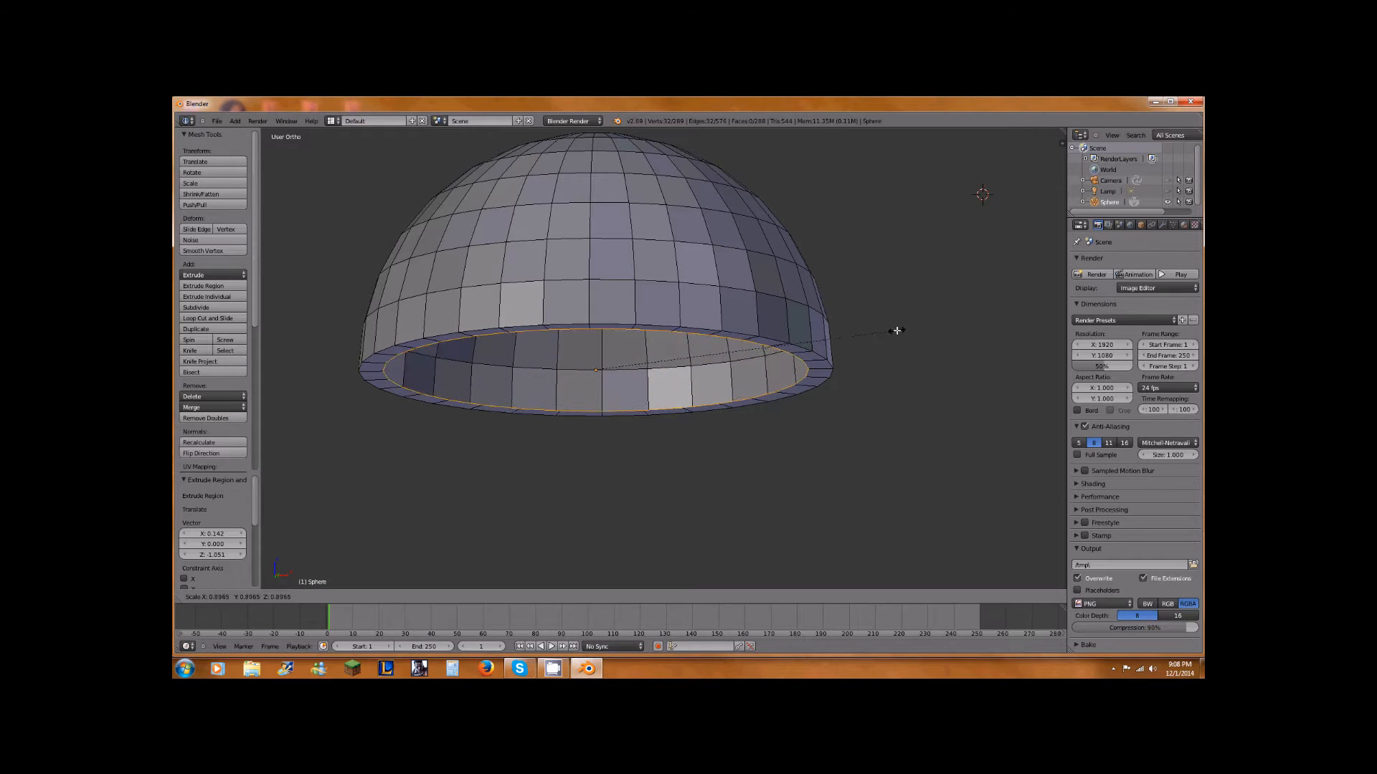
key("0")
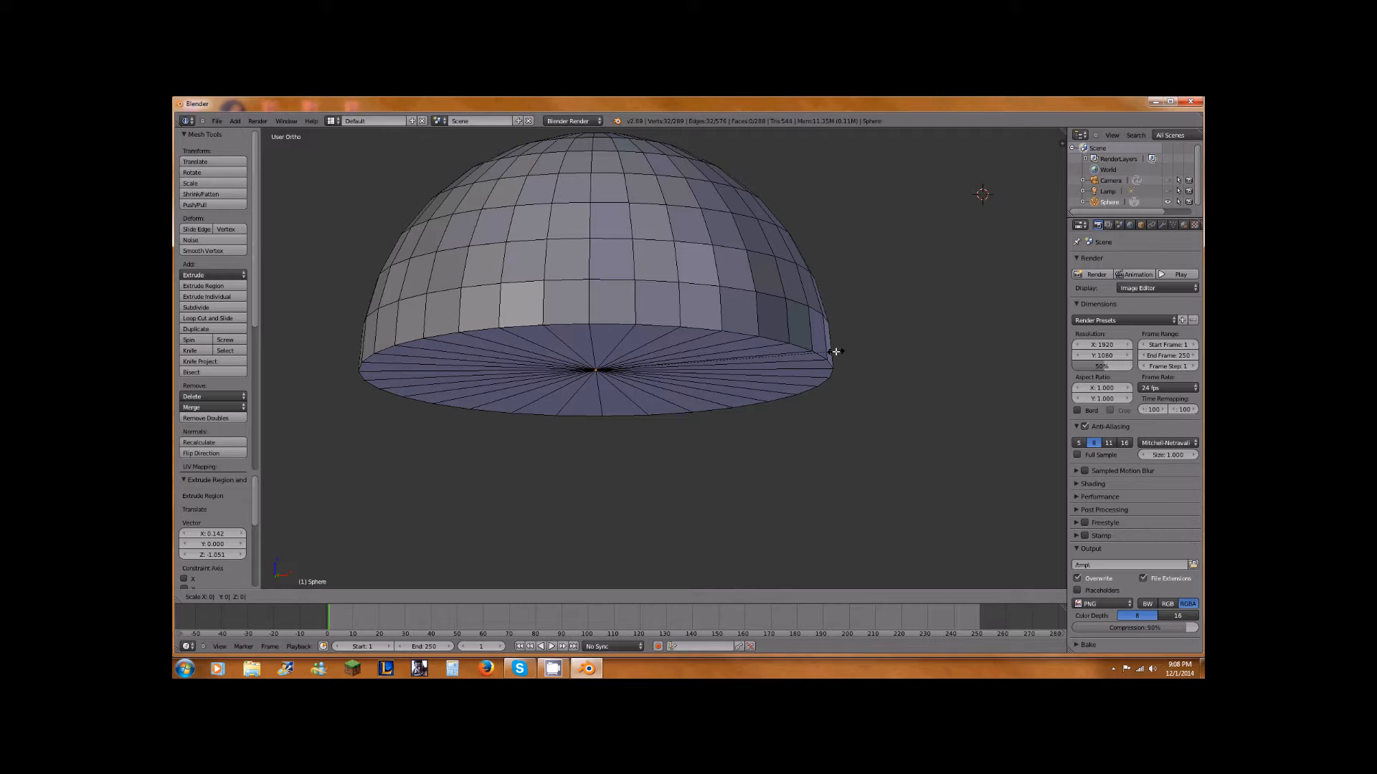
key("Return")
scroll(583, 362, "up", 3)
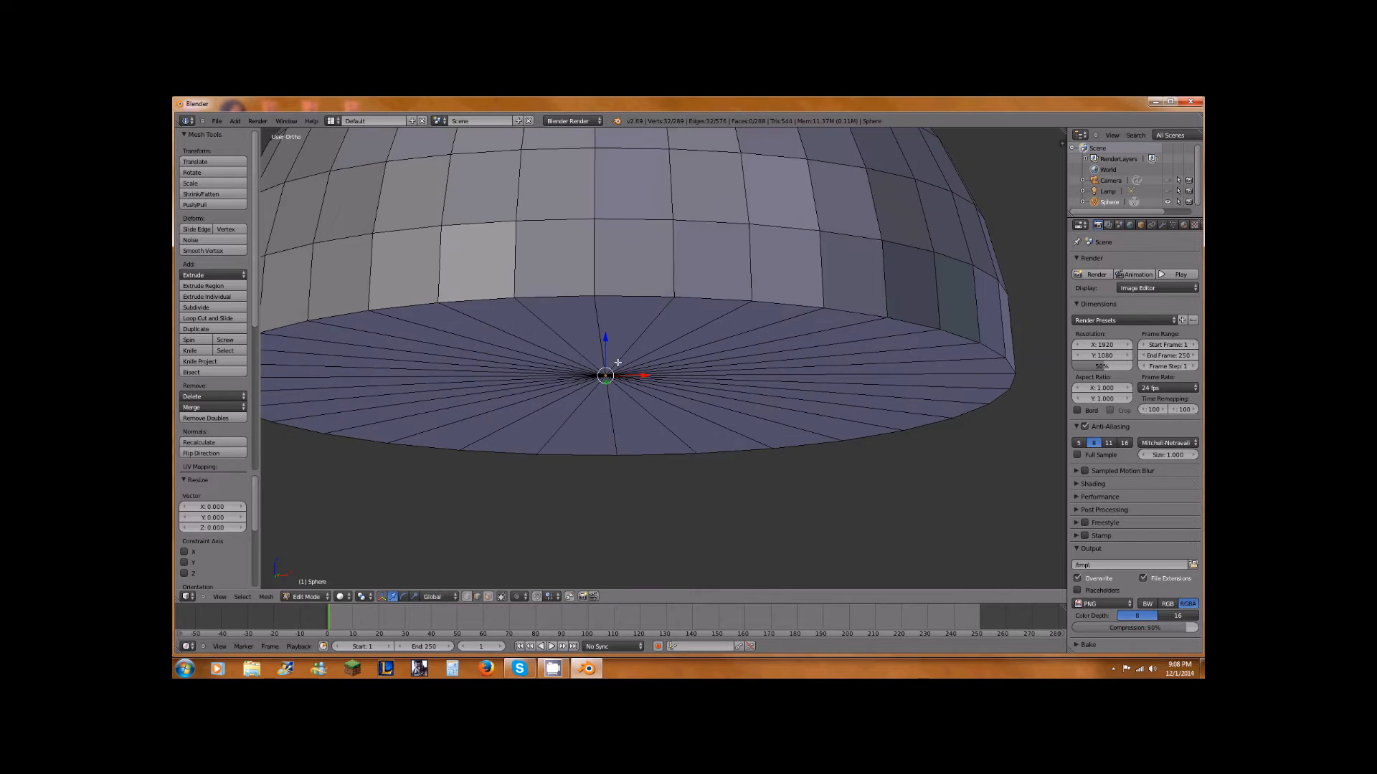
- Deselect the whole mesh and return the closed dome to Object Mode
scroll(594, 354, "down", 4)
middle_click_drag(597, 354, 796, 243)
key("a")
key("Tab")
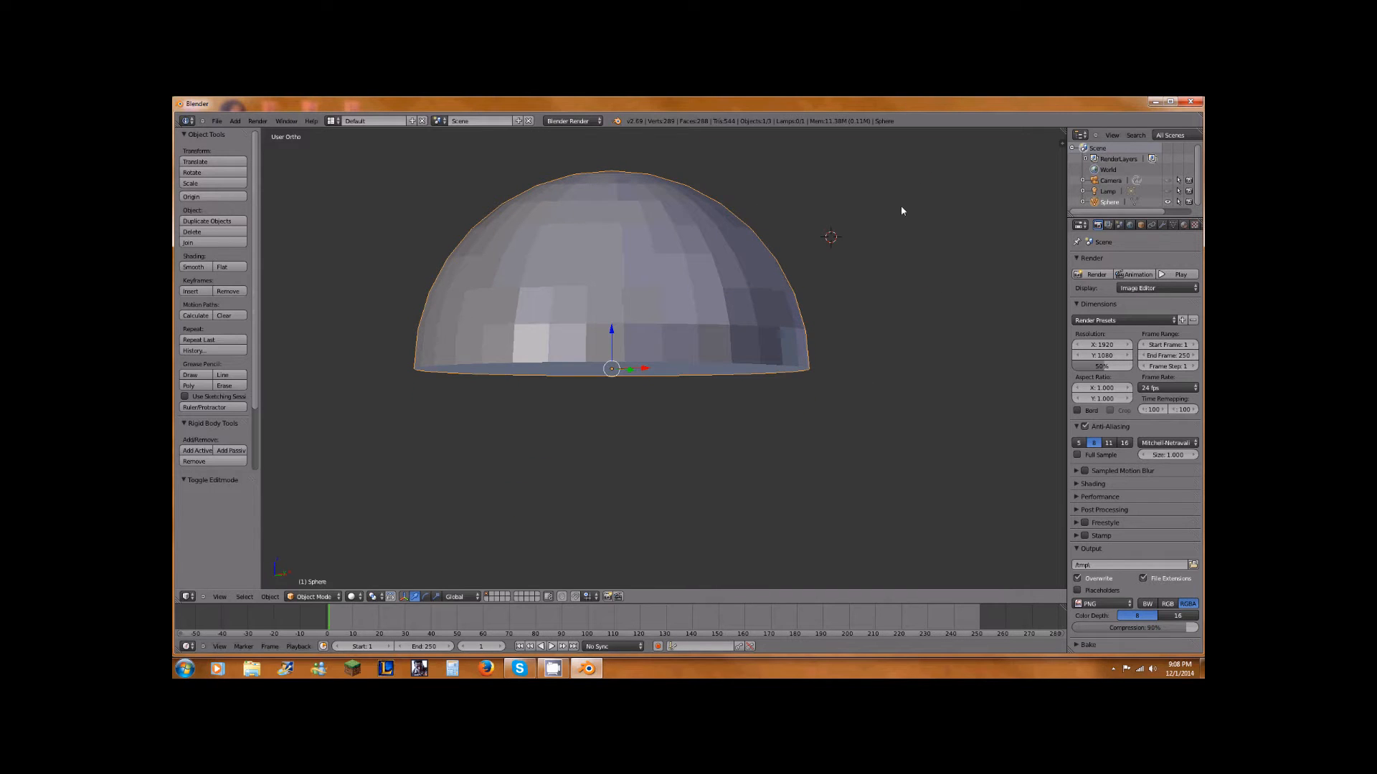
- Minimize Blender to examine the Android robot's head and body shapes on the desktop wallpaper, and bring Blender back
left_click(1156, 101)
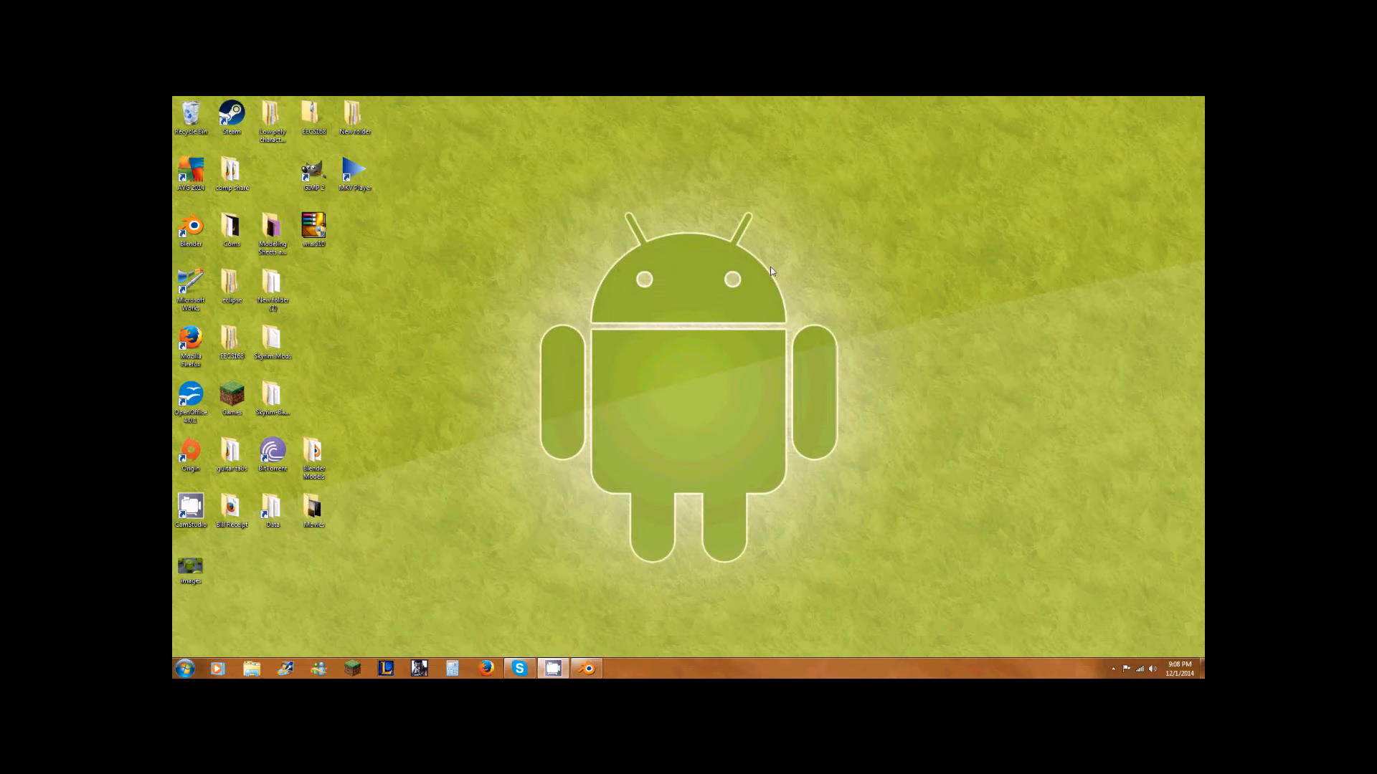
left_click_drag(842, 304, 595, 236)
left_click(586, 671)
- Re-enter Edit Mode and select the edge loop around the closed dome's base
middle_click_drag(722, 332, 676, 306)
key("Tab")
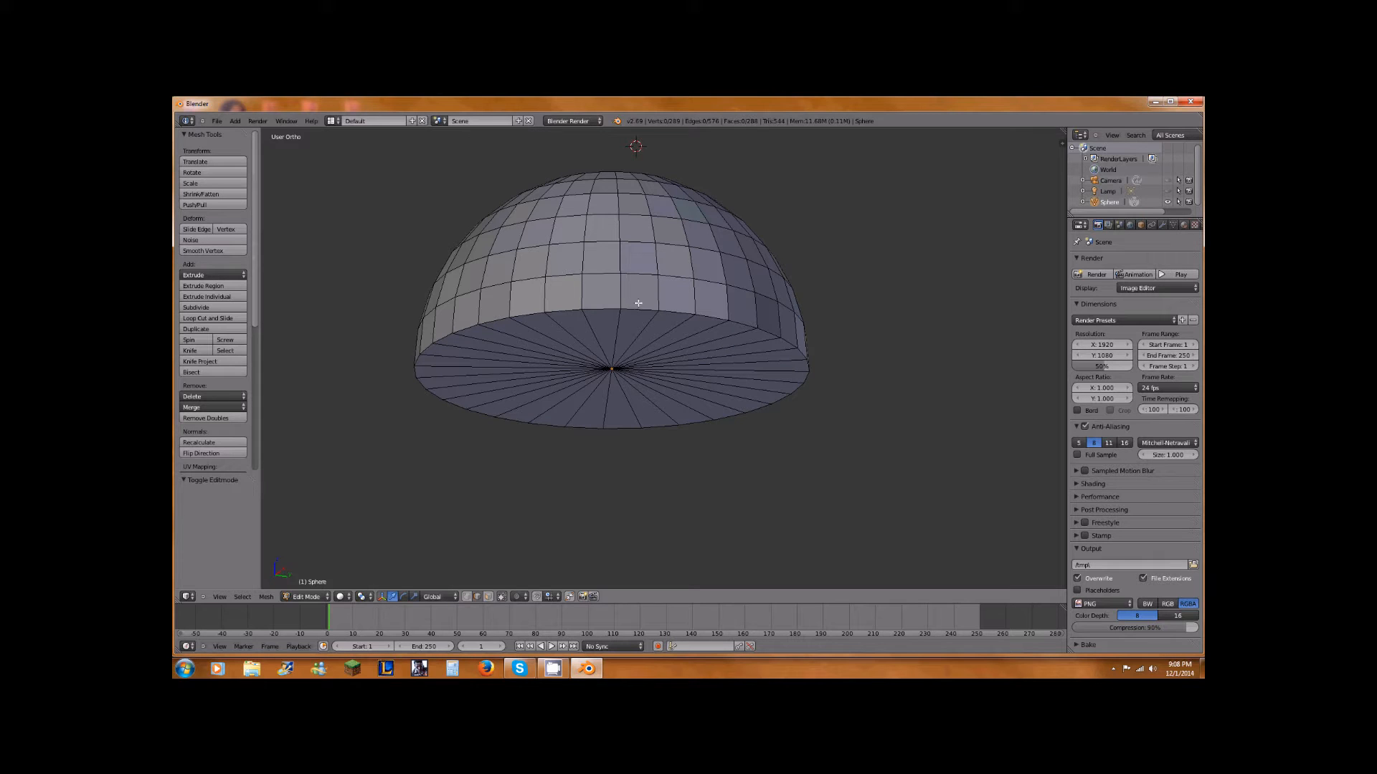
middle_click_drag(647, 309, 627, 322)
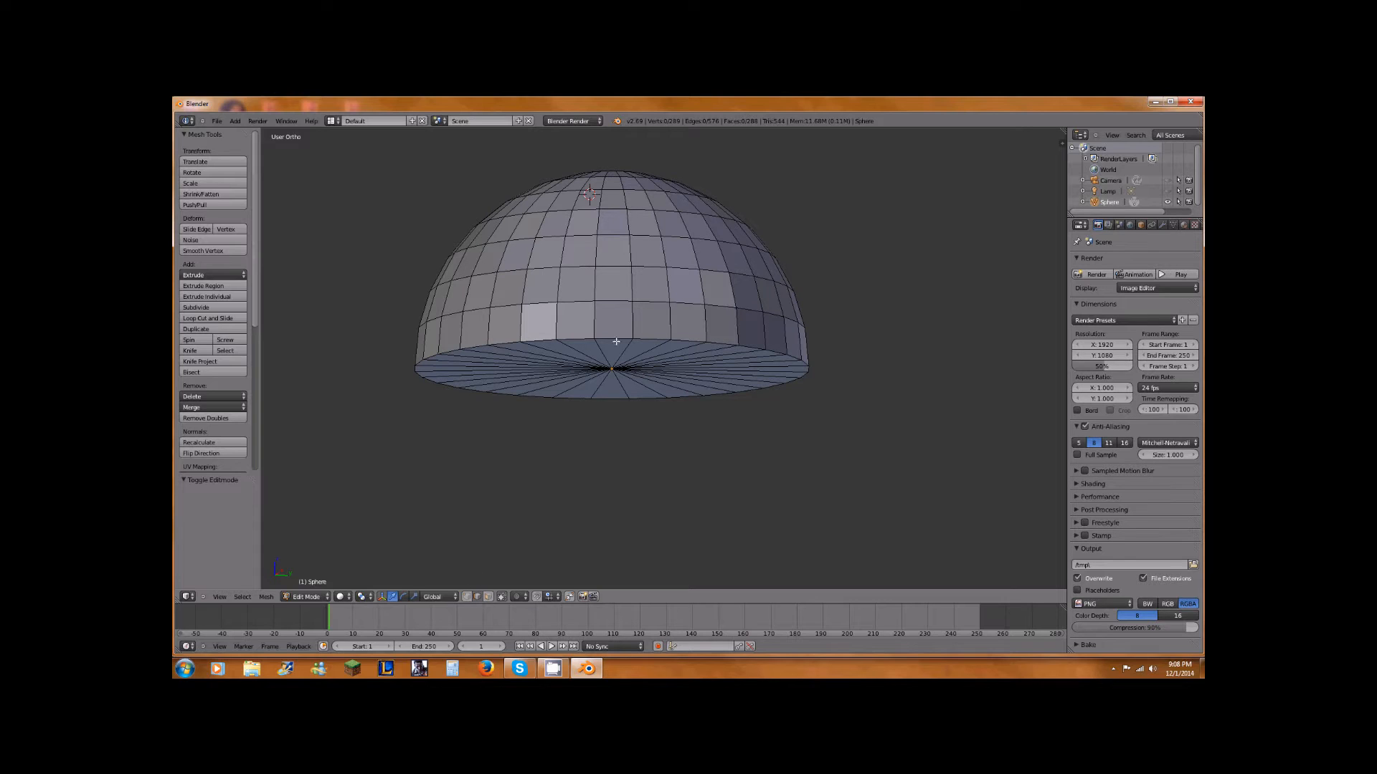
right_click(616, 335, "alt")
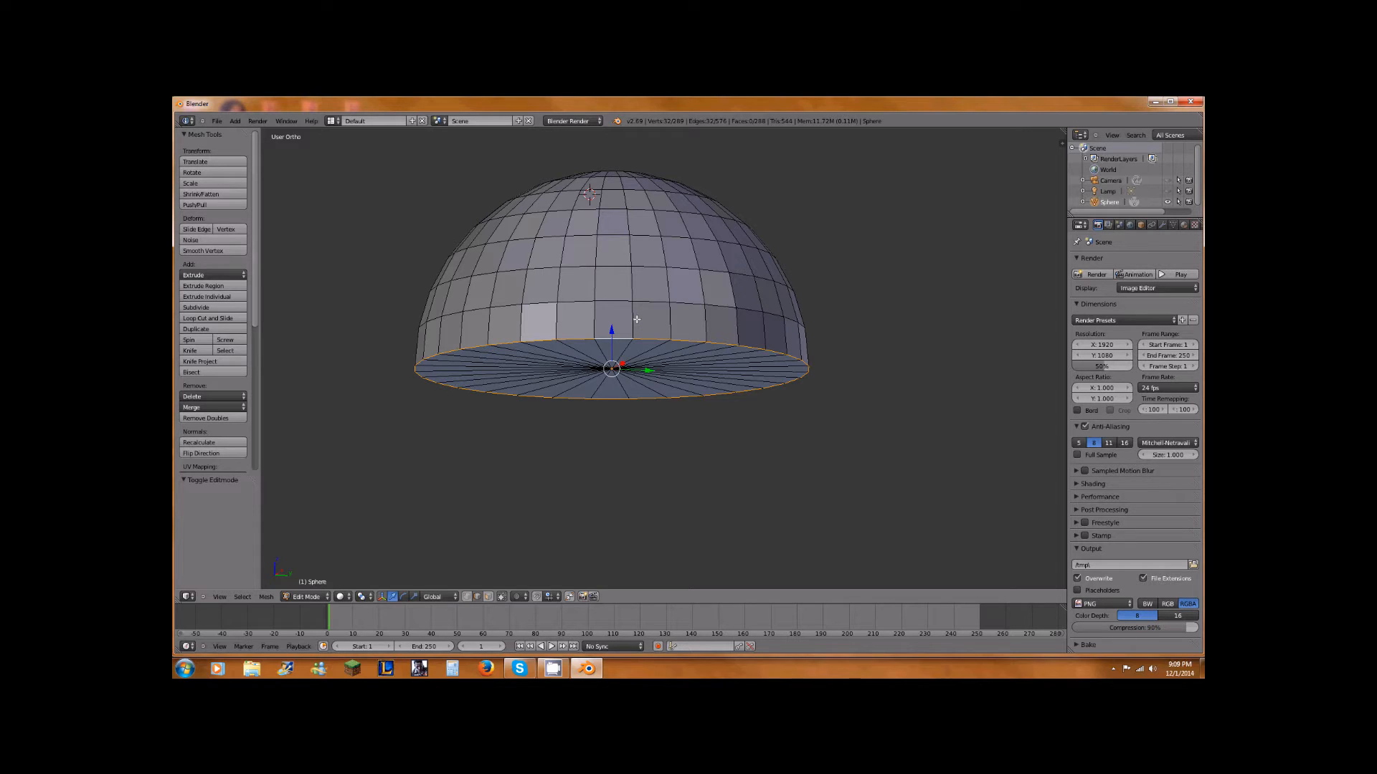
- Duplicate the base edge loop in front view and move the copy about 0.085 straight down along Z
key("KP_1")
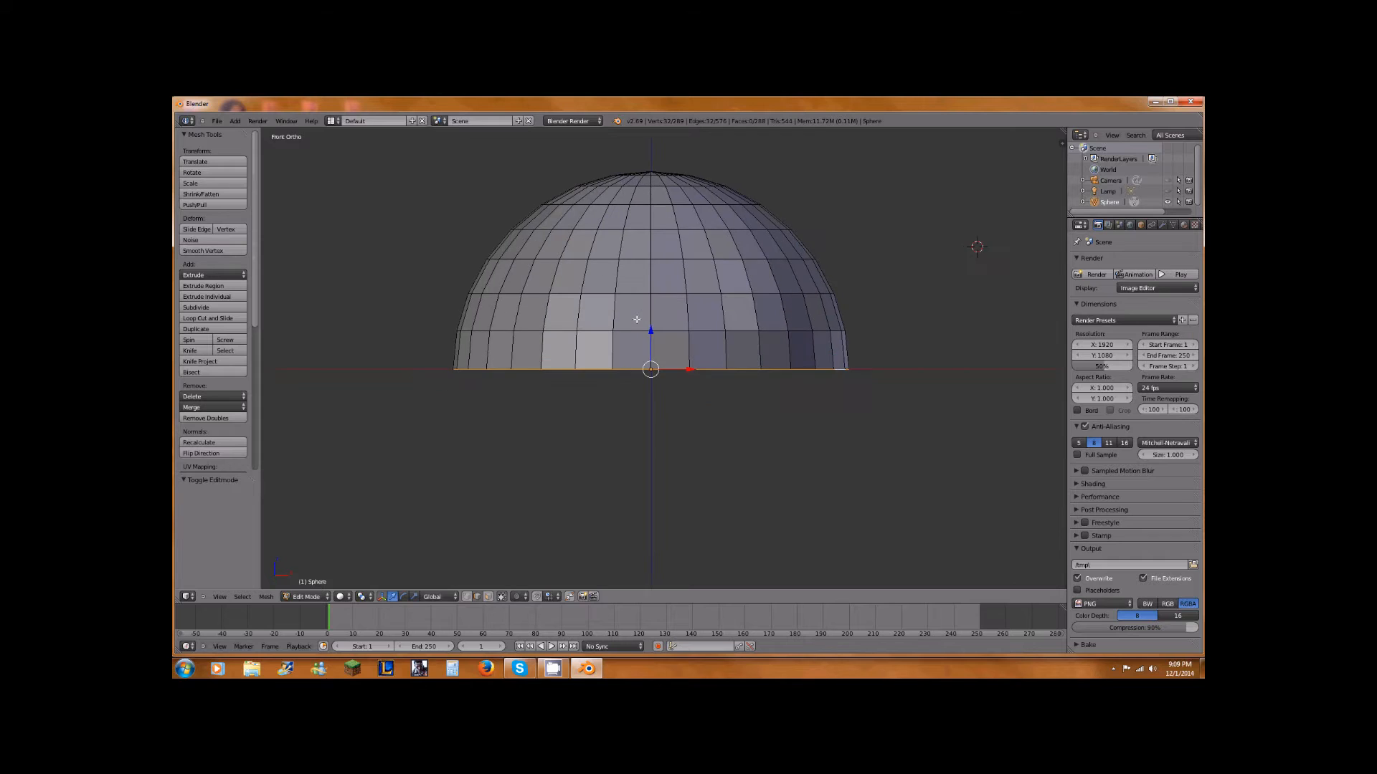
scroll(651, 302, "down", 2)
middle_click_drag(705, 335, 678, 289, "shift")
scroll(663, 292, "up", 1)
scroll(656, 300, "up", 1)
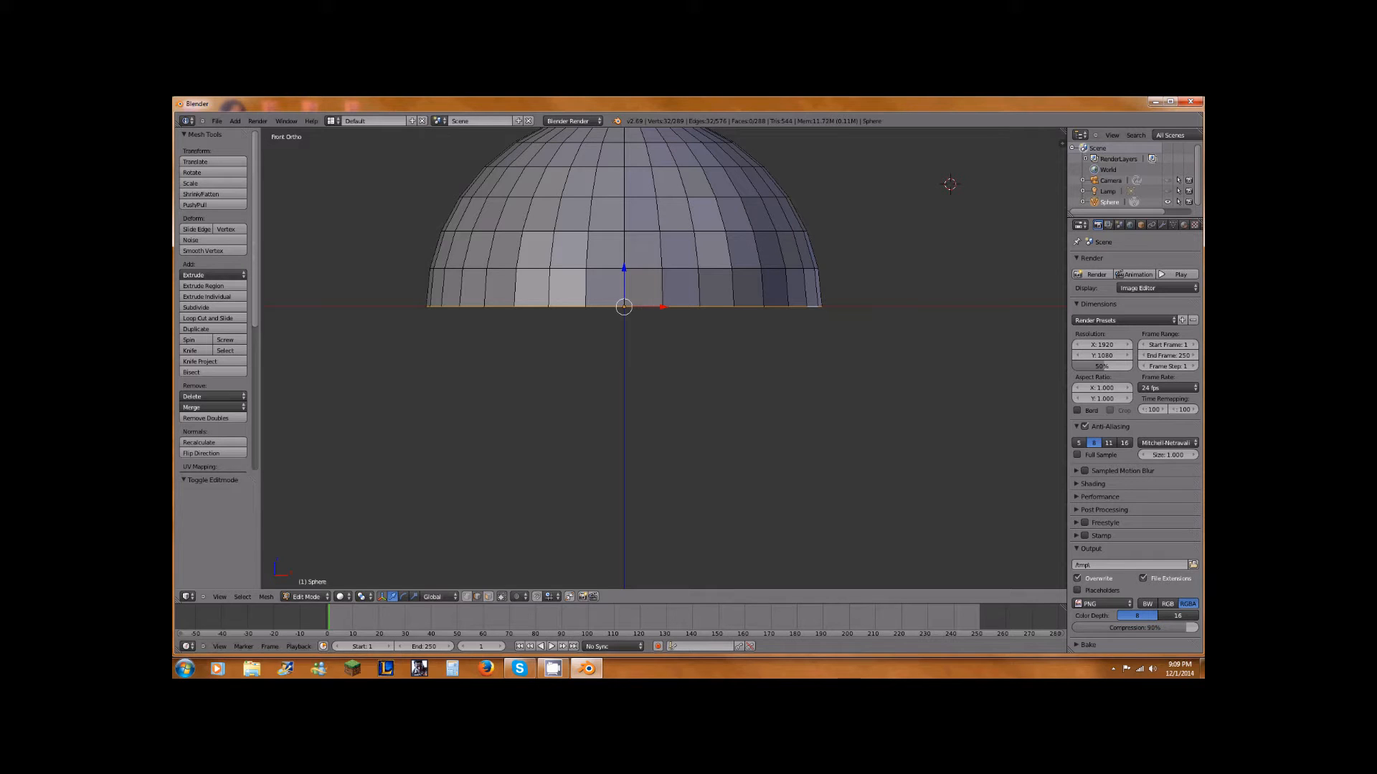
key("e")
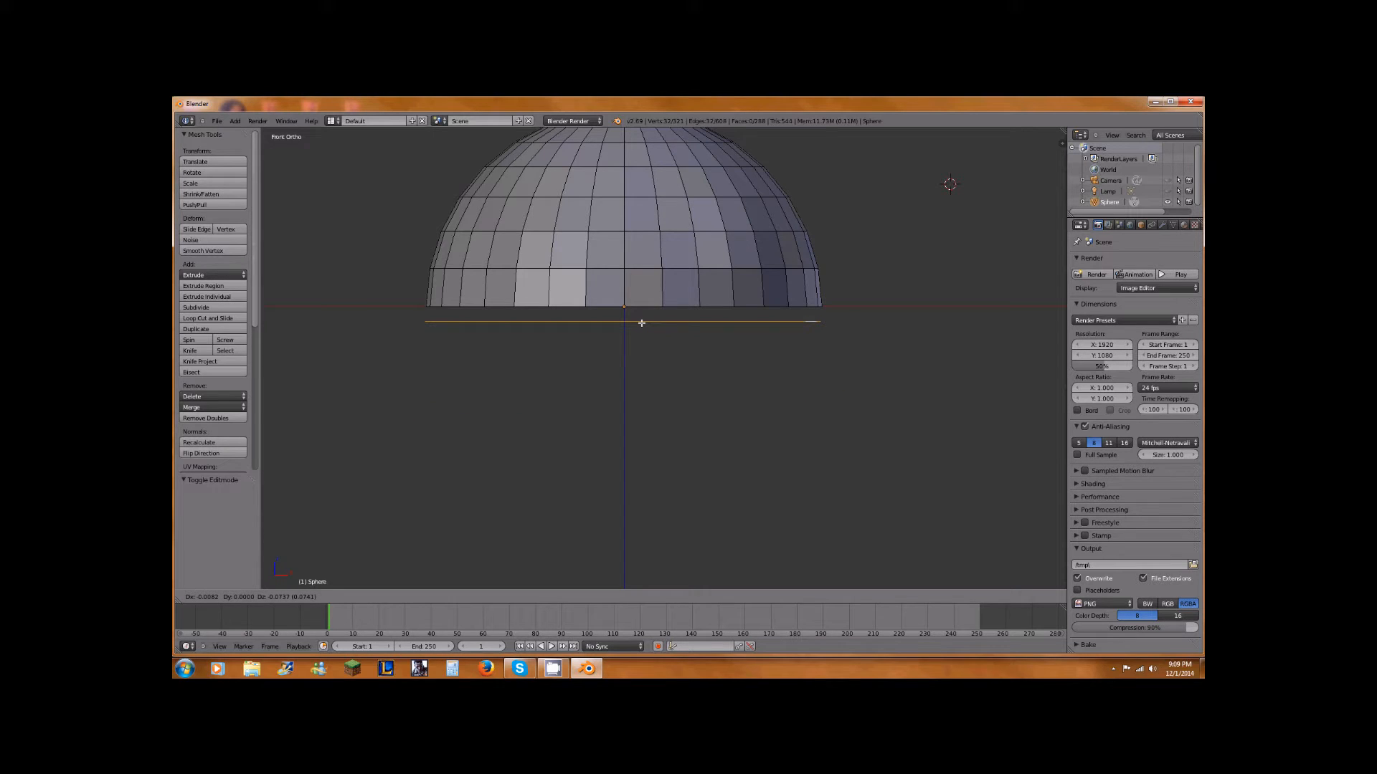
key("z")
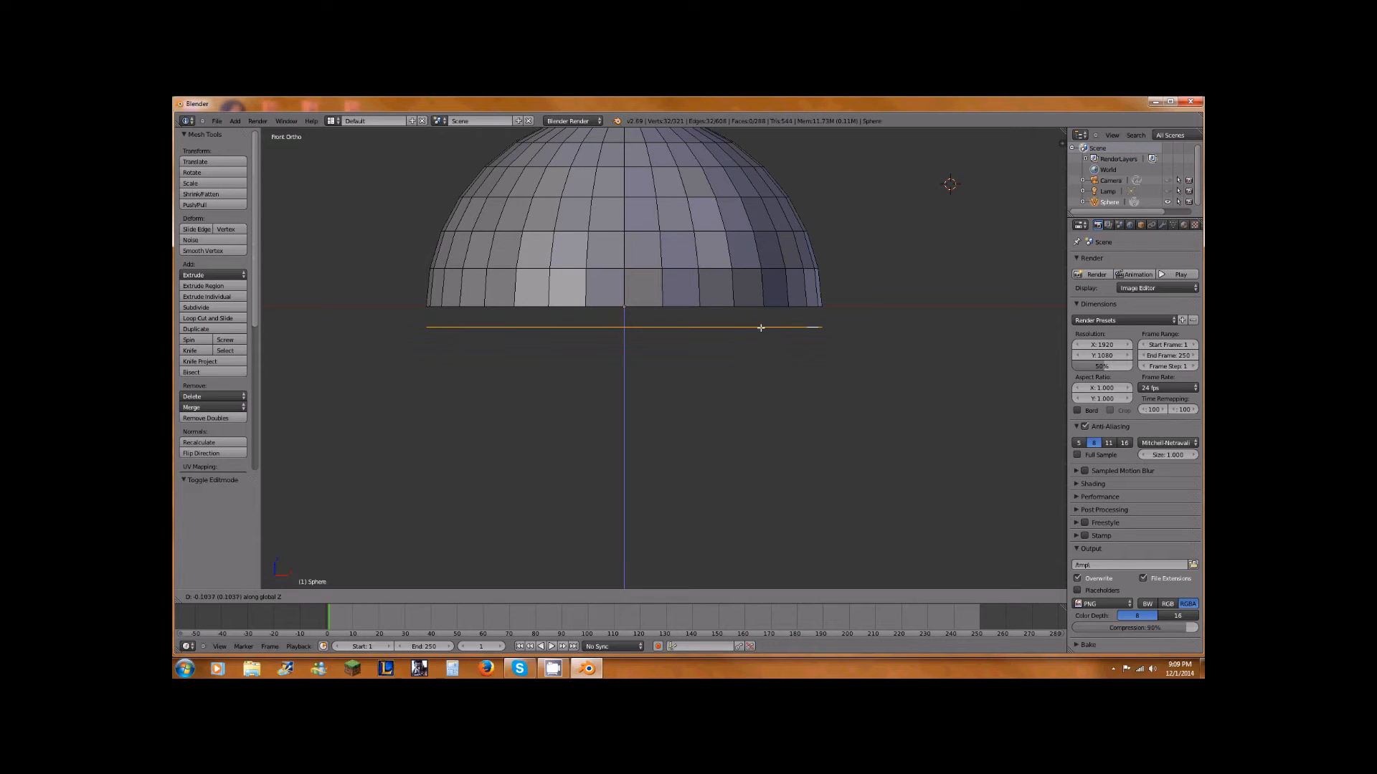
left_click(762, 325)
middle_click_drag(737, 346, 823, 308)
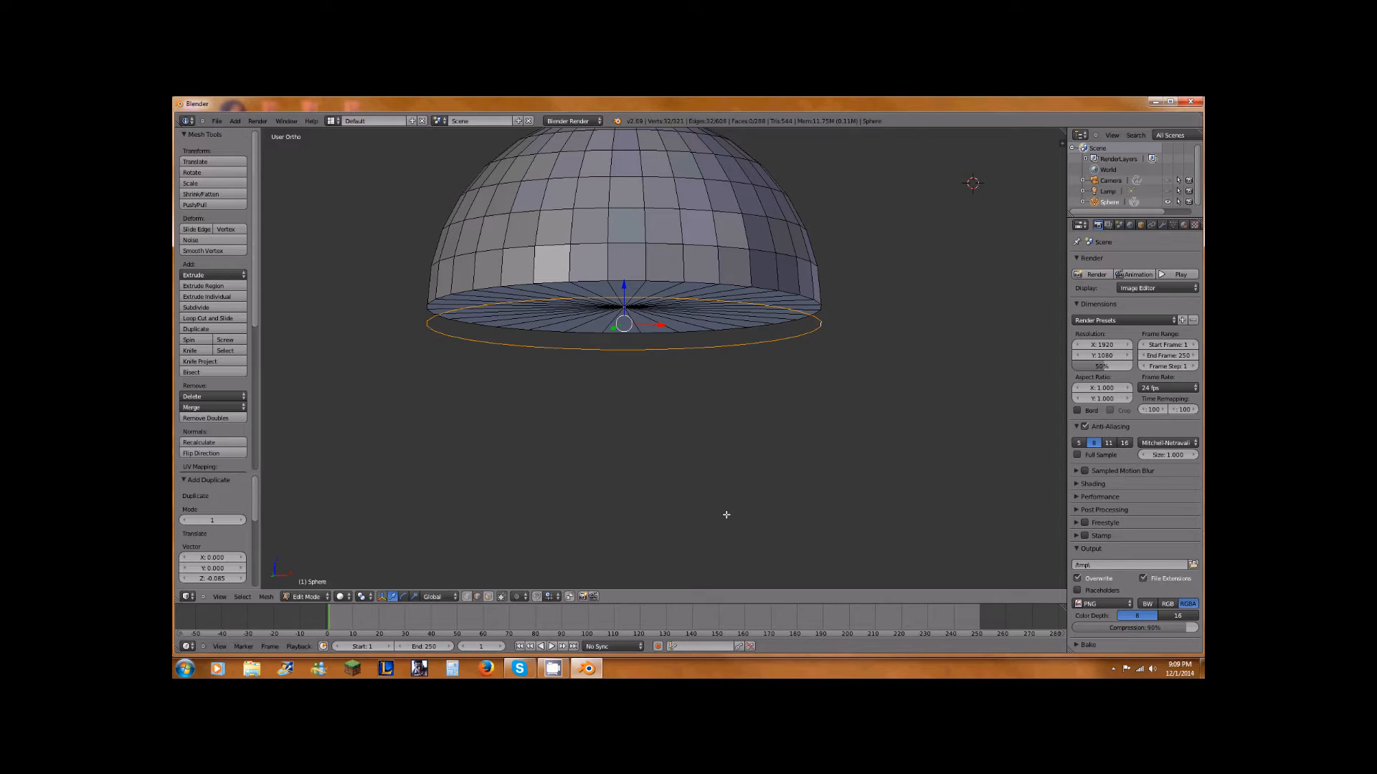
- Extrude the duplicated ring about 1.62 downward along Z to form the robot's cylindrical body
key("KP_1")
scroll(745, 446, "down", 3)
middle_click_drag(746, 443, 722, 285, "shift")
scroll(712, 225, "down", 1)
middle_click_drag(712, 226, 708, 245, "shift")
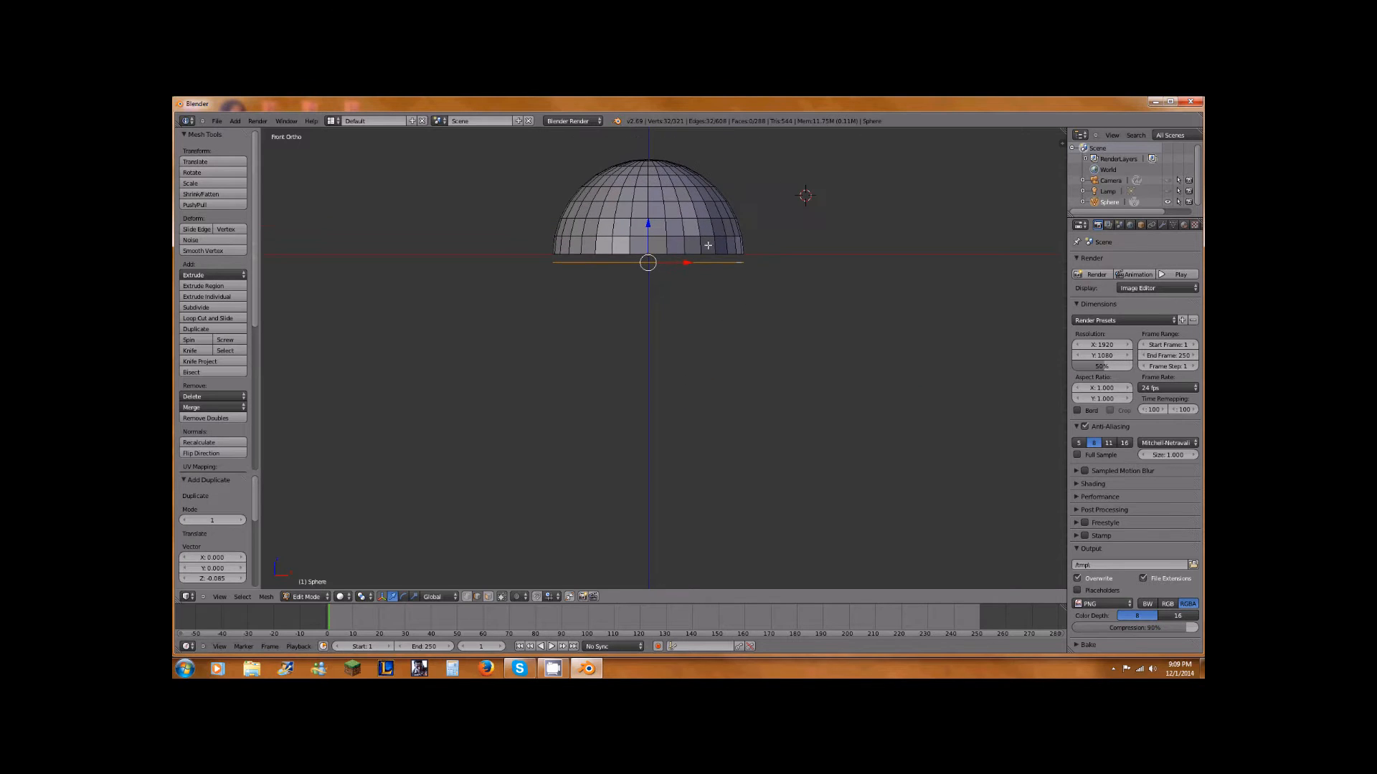
key("e")
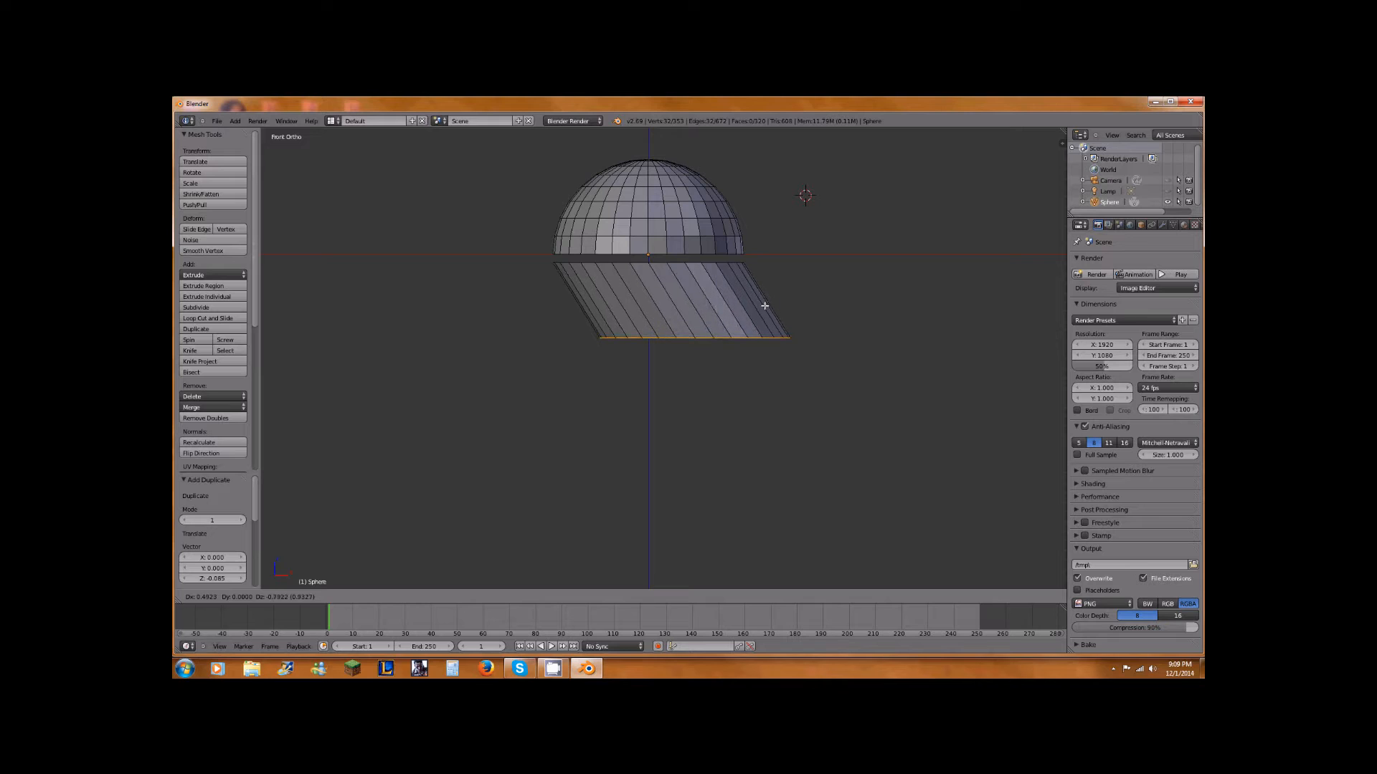
key("z")
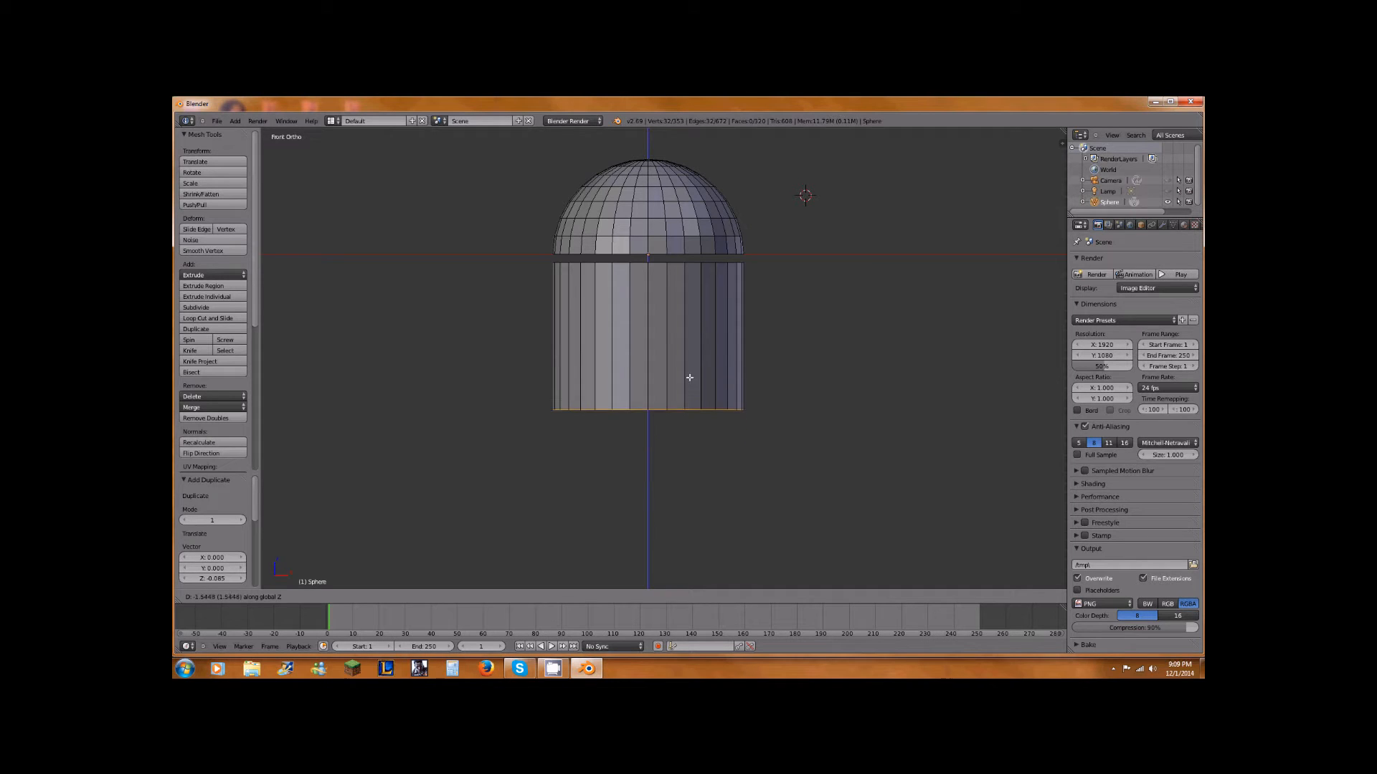
left_click(685, 385)
middle_click_drag(710, 311, 681, 224)
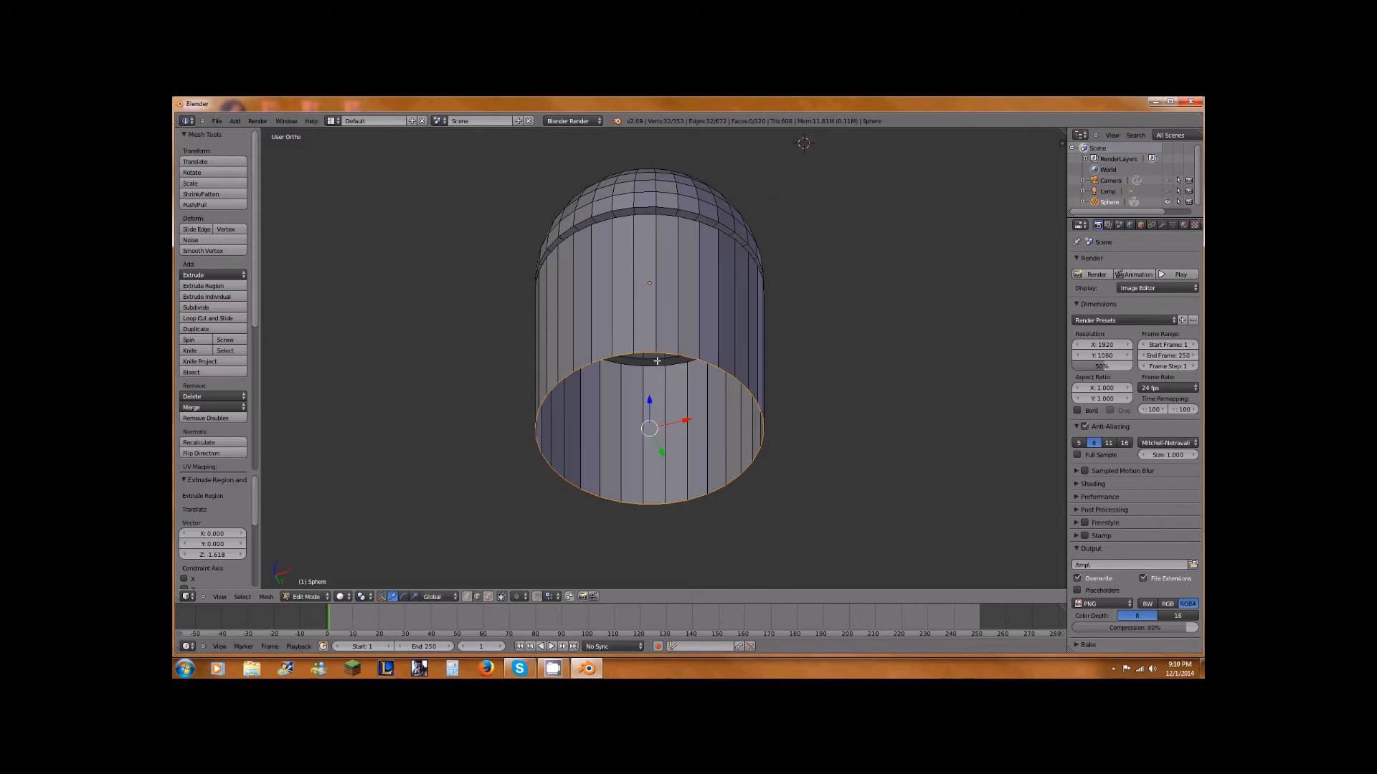
- Extrude the body's bottom edge loop in place and scale it to 0 to cap the bottom
scroll(748, 349, "up", 4)
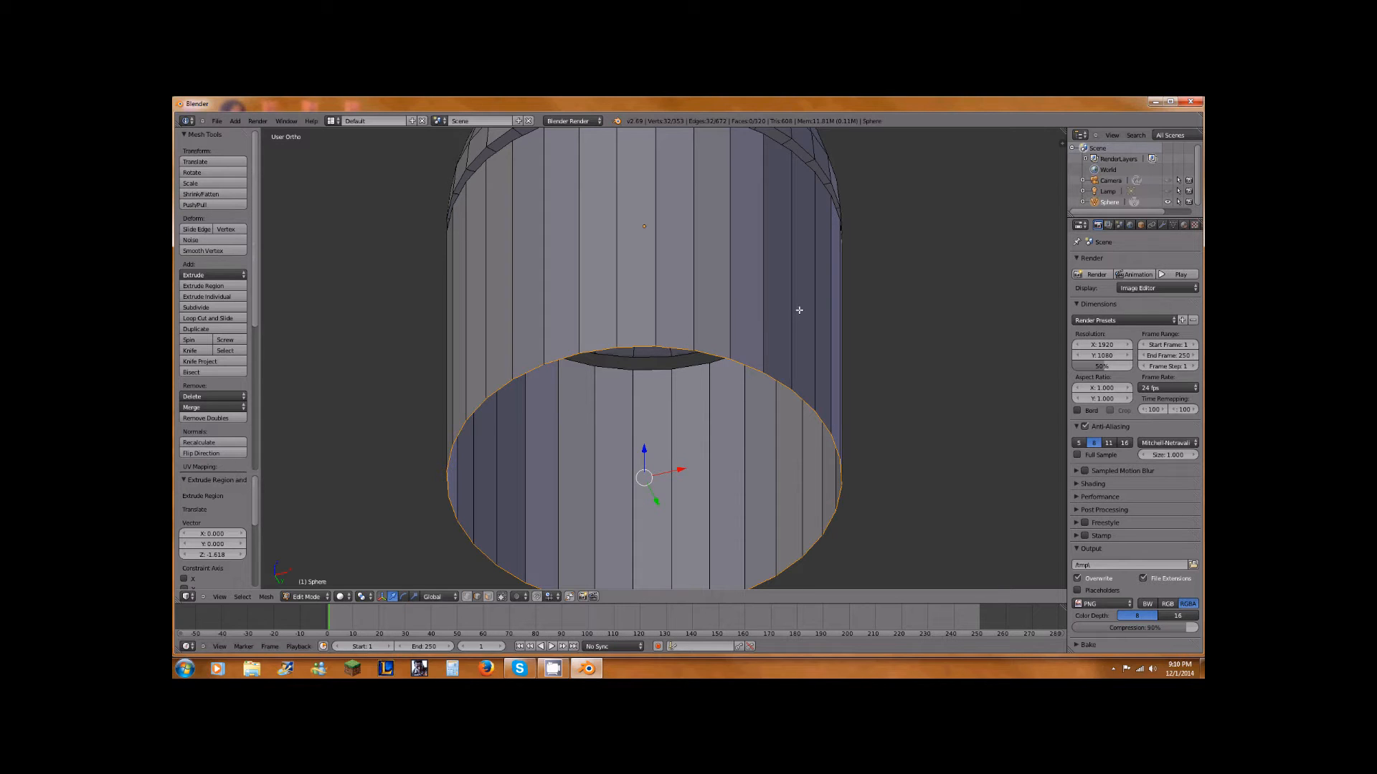
key("e")
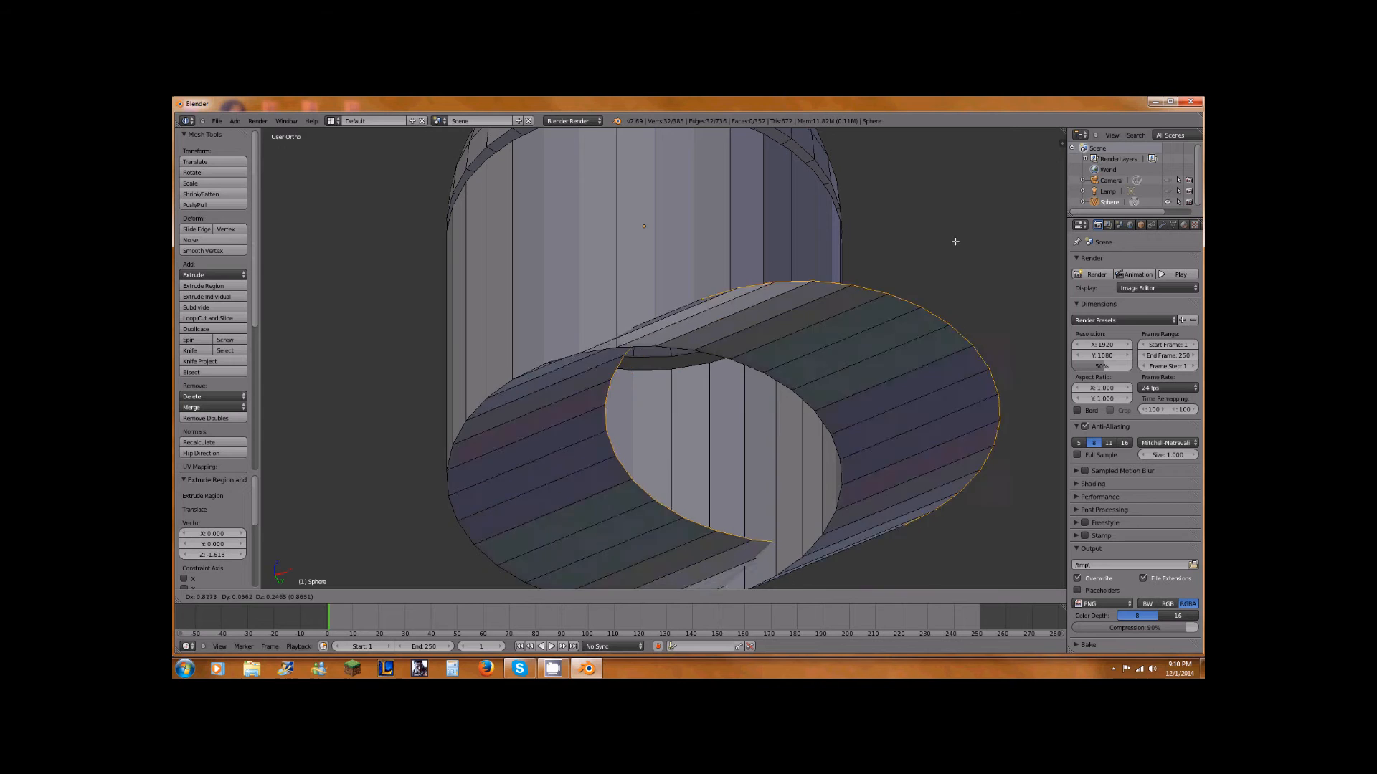
right_click(955, 242)
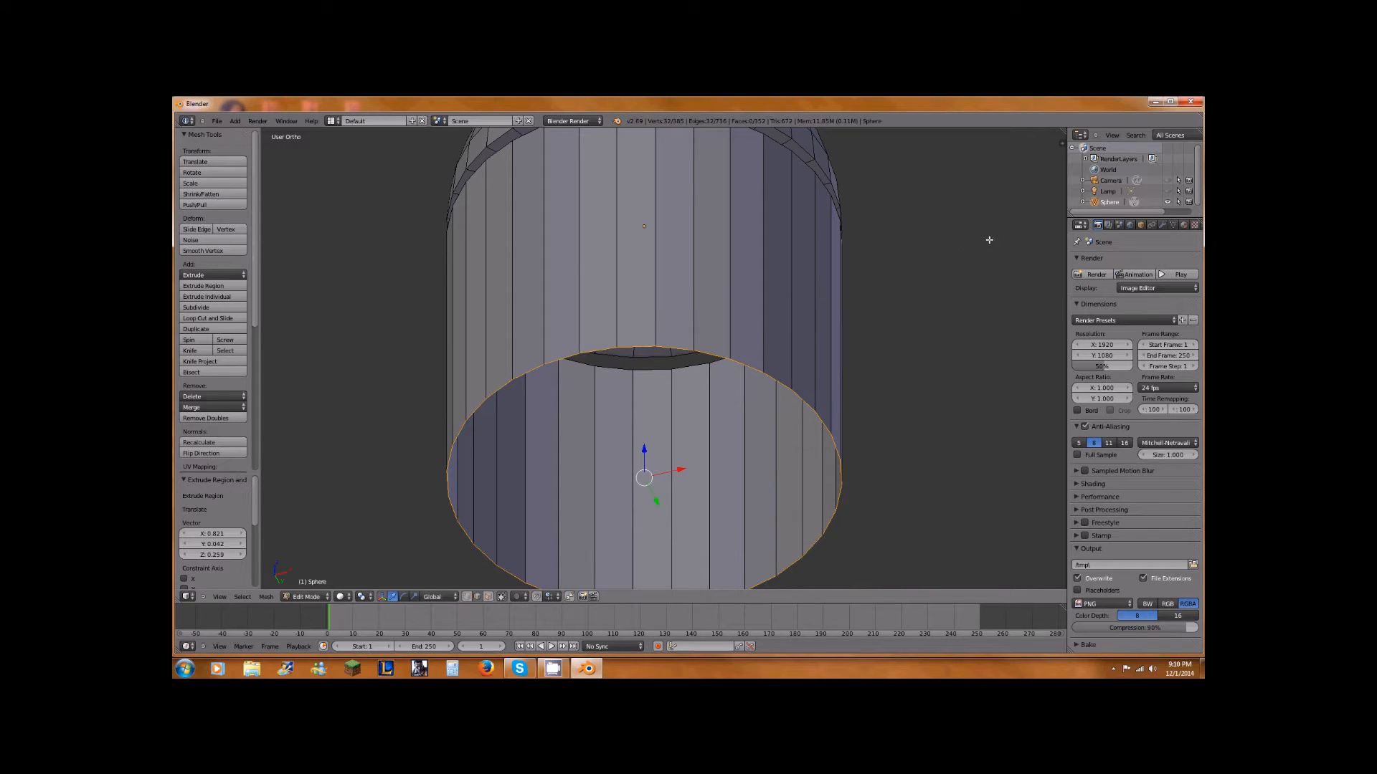
key("s")
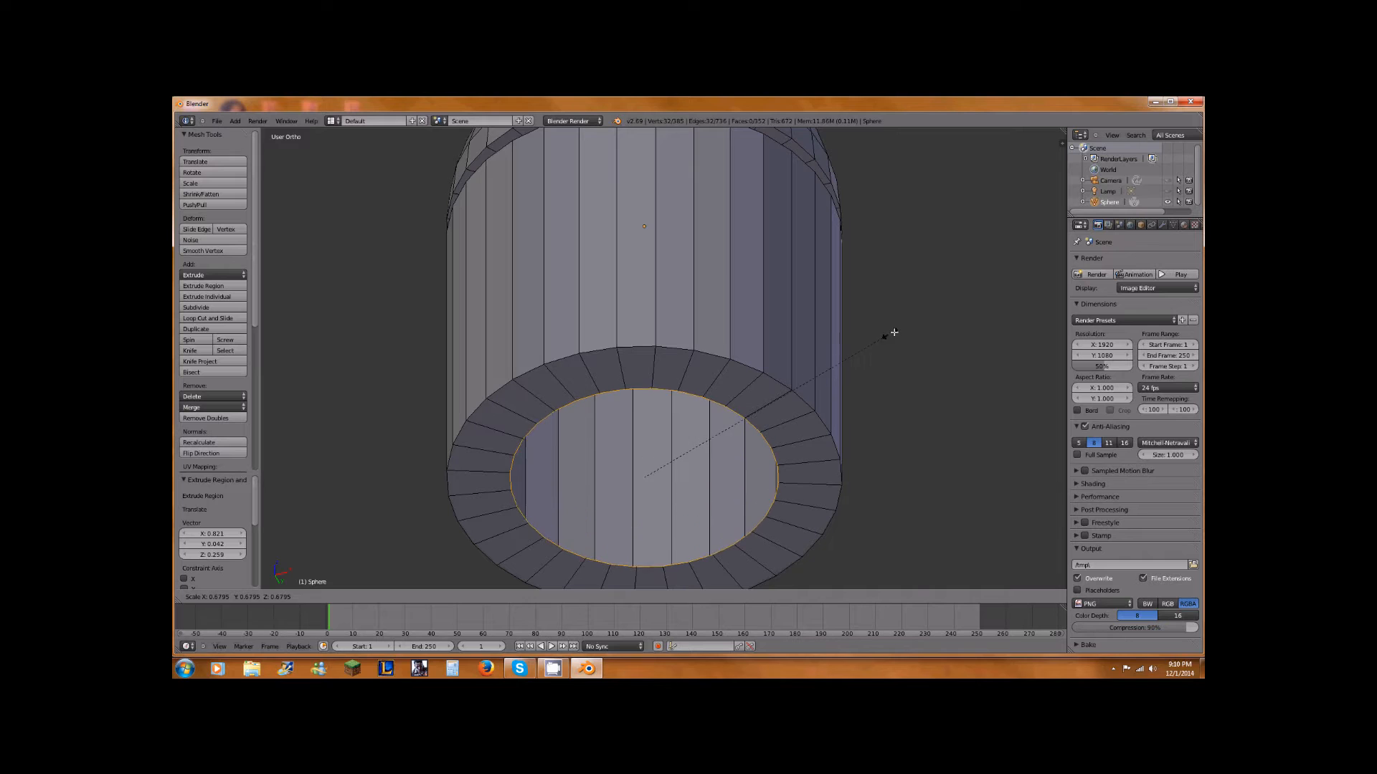
key("0")
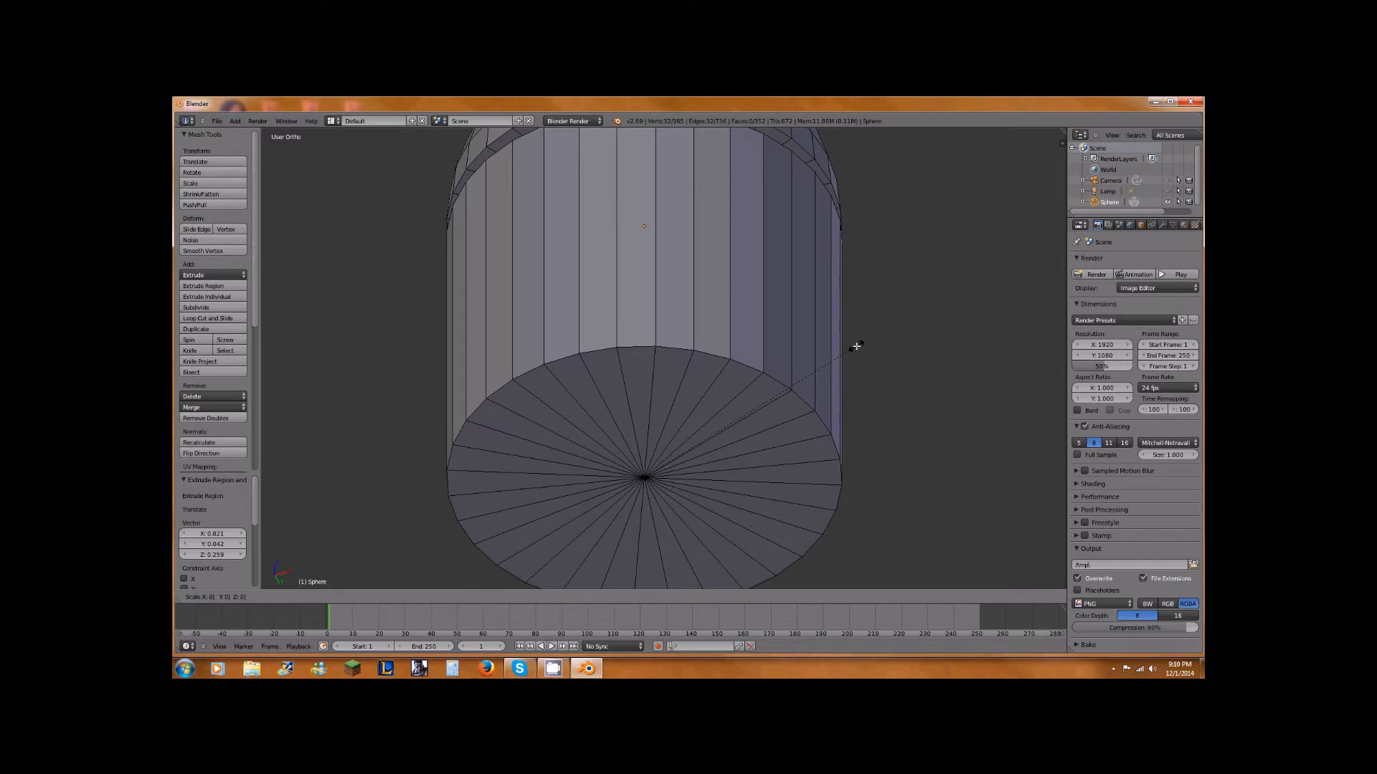
key("Return")
- Deselect everything, select the linked dome mesh and hide it to expose the body's open top
scroll(853, 344, "down", 2)
middle_click_drag(851, 249, 753, 284)
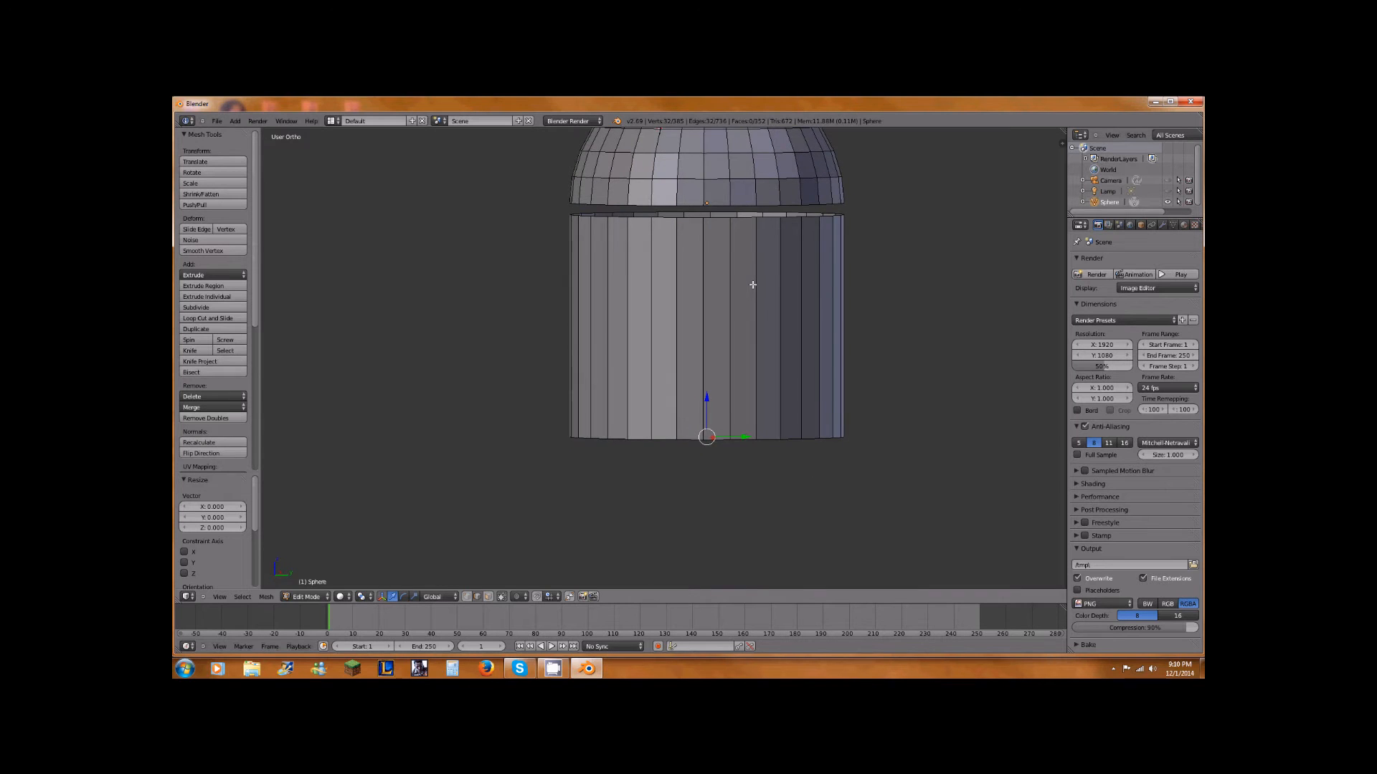
scroll(745, 218, "up", 4)
mouse_move(731, 203)
middle_mouse_down()
mouse_move(709, 203)
mouse_move(743, 221)
middle_mouse_up()
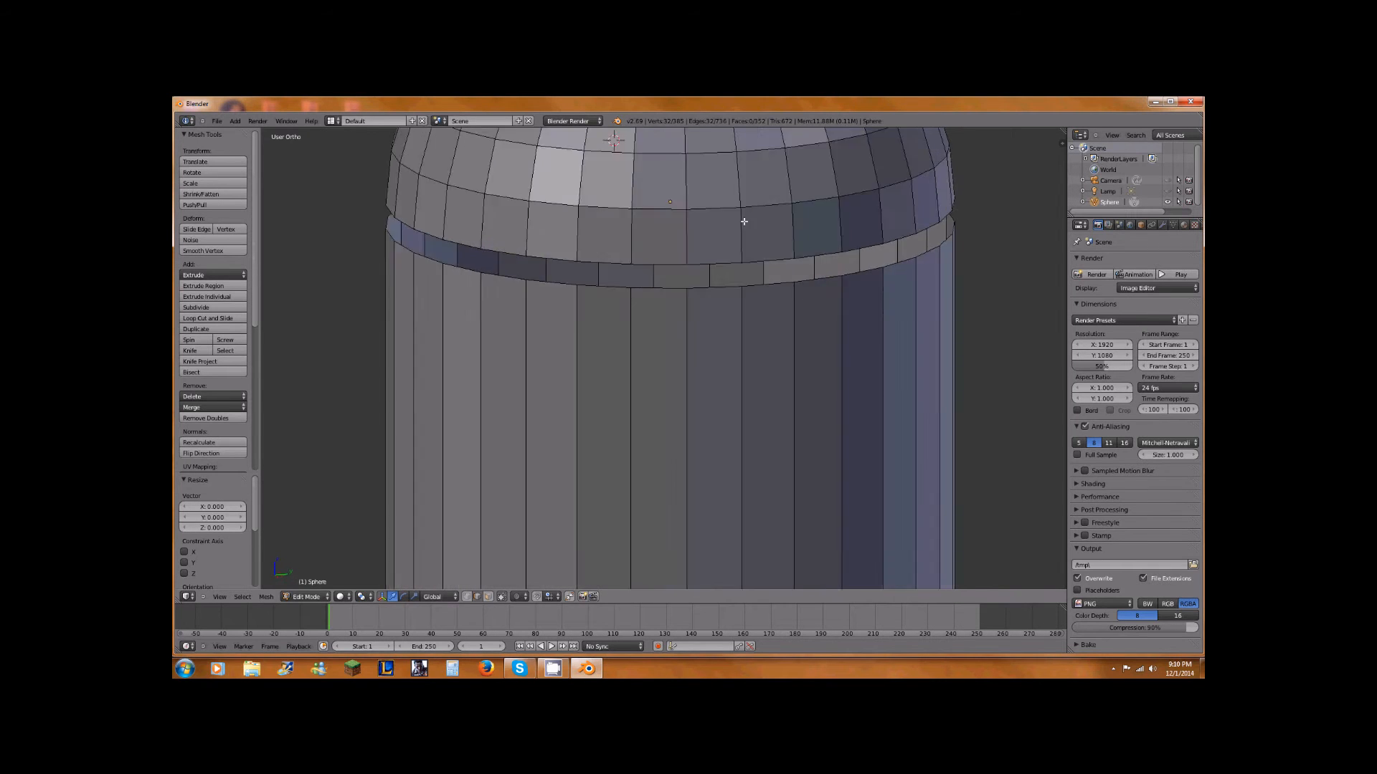
scroll(744, 221, "down", 8)
key("a")
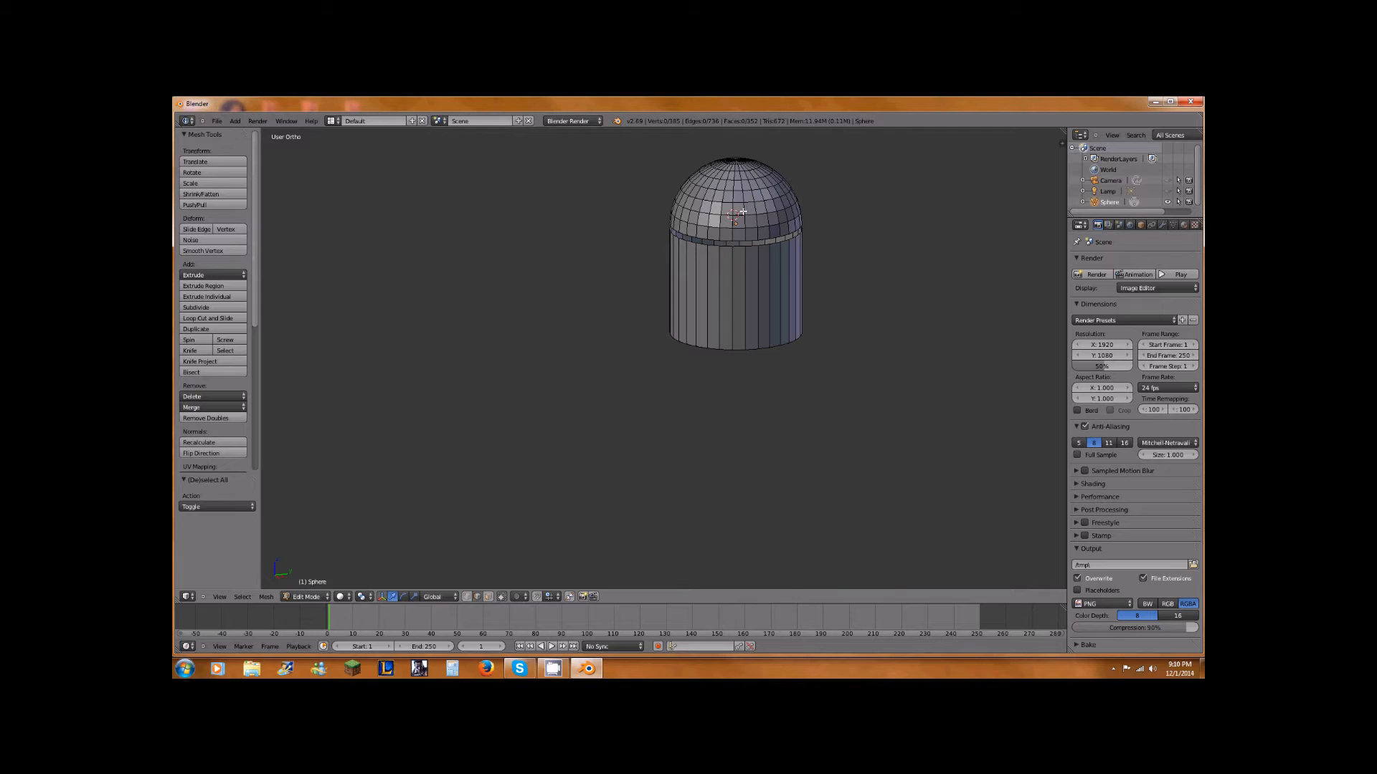
key("l")
left_click_drag(738, 163, 737, 100)
scroll(754, 224, "up", 4)
key("a")
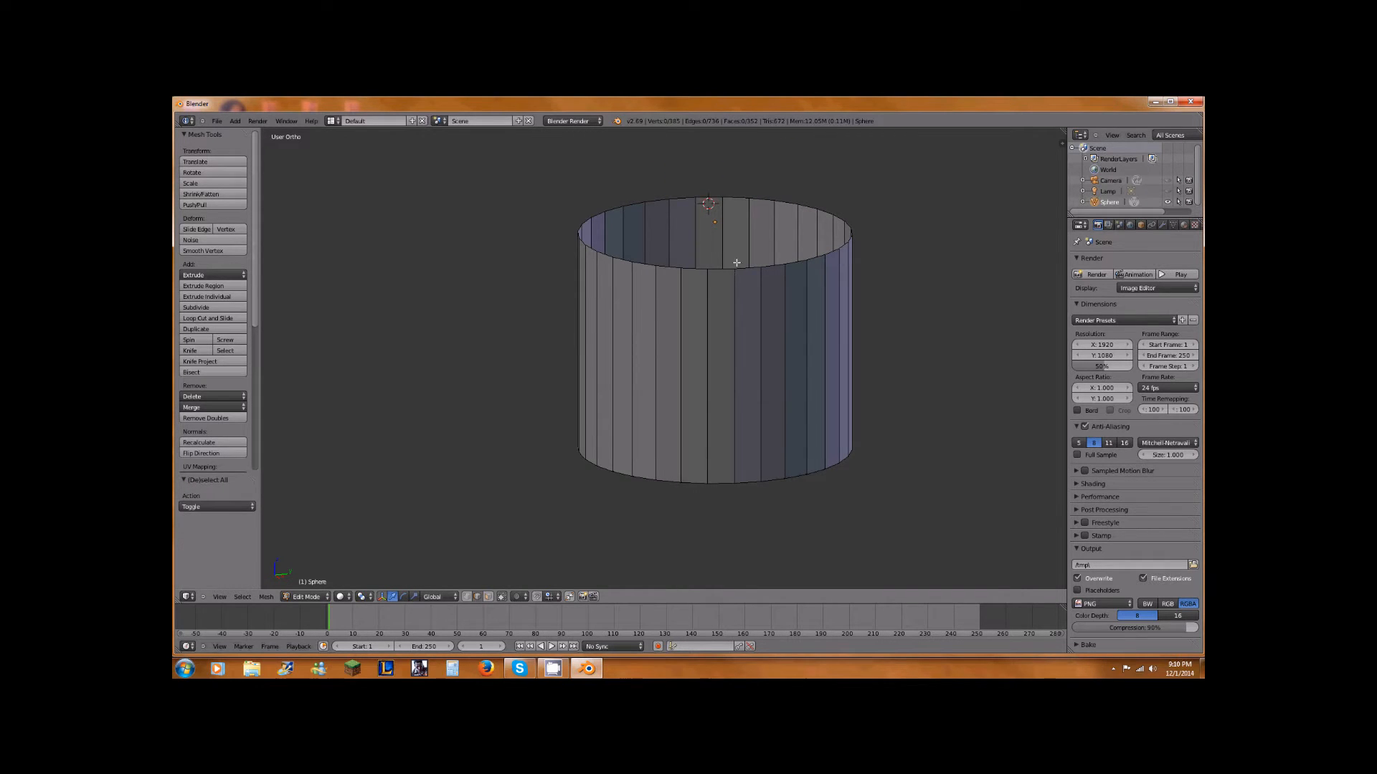
- Select the body's top edge loop, extrude it in place and scale it to 0 to cap the top
right_click(736, 265, "alt")
scroll(791, 213, "up", 2)
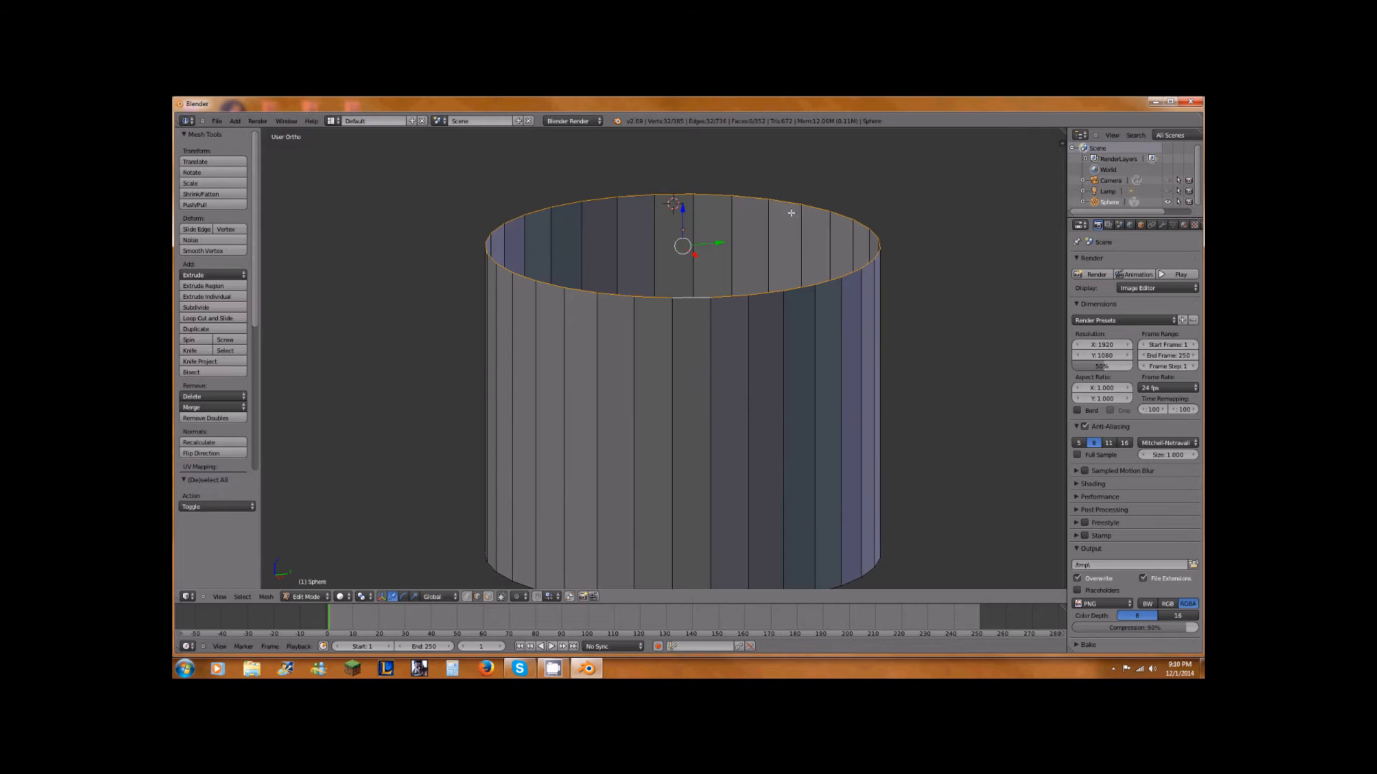
key("e")
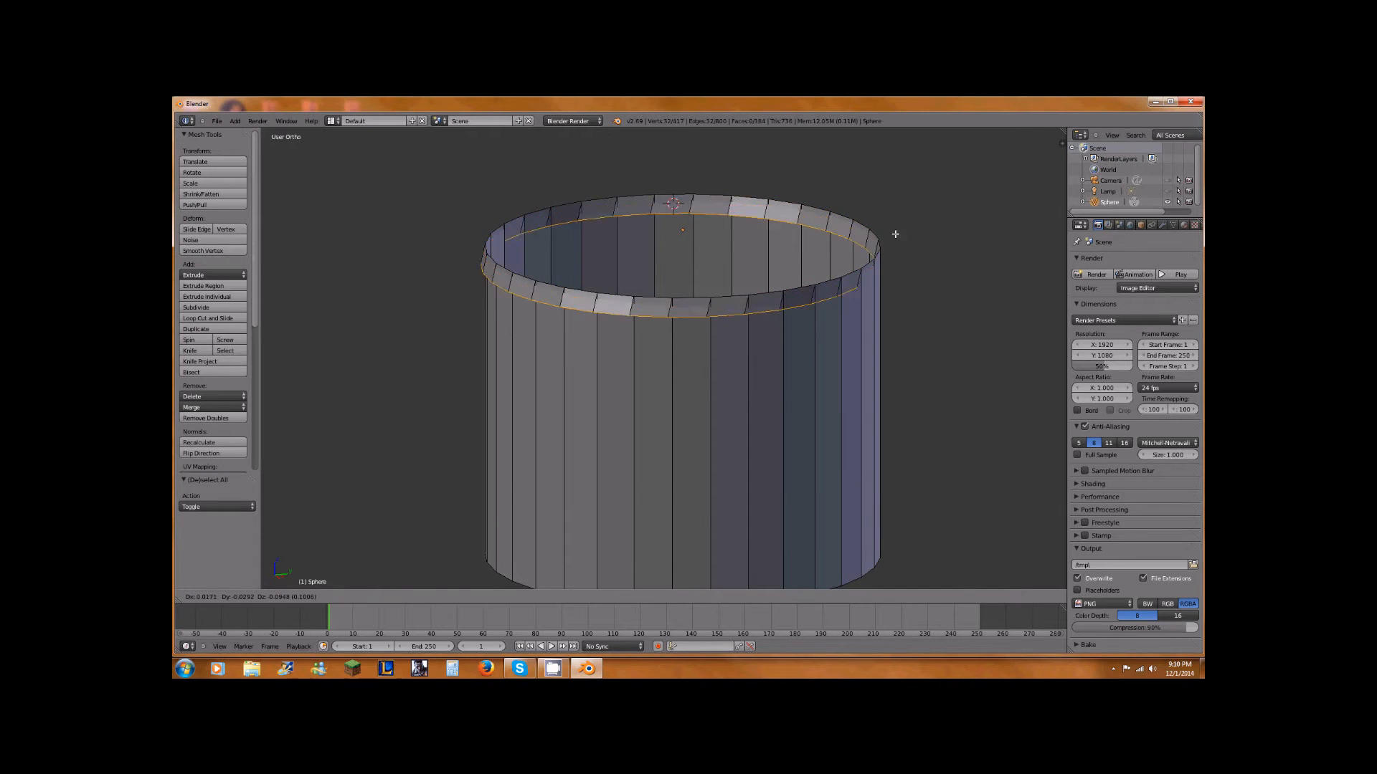
right_click(956, 176)
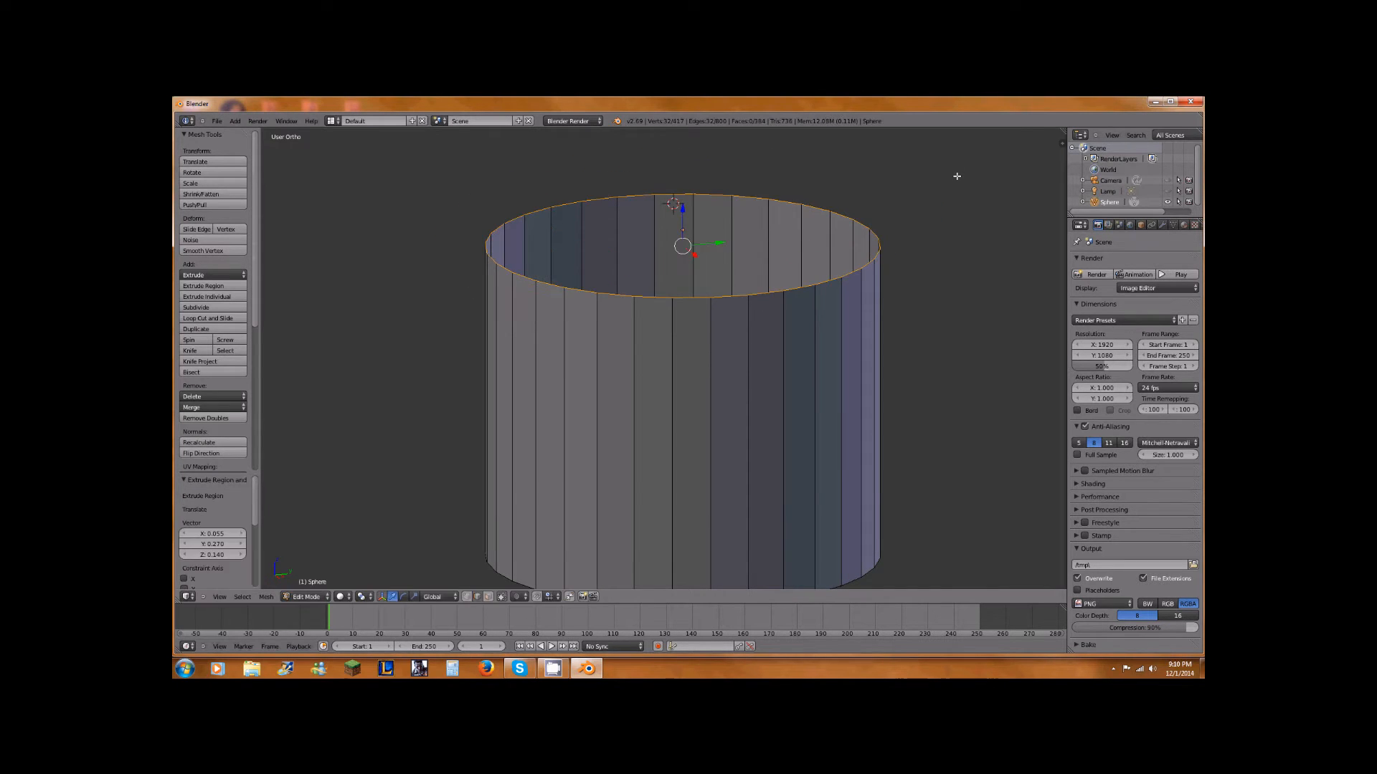
key("s")
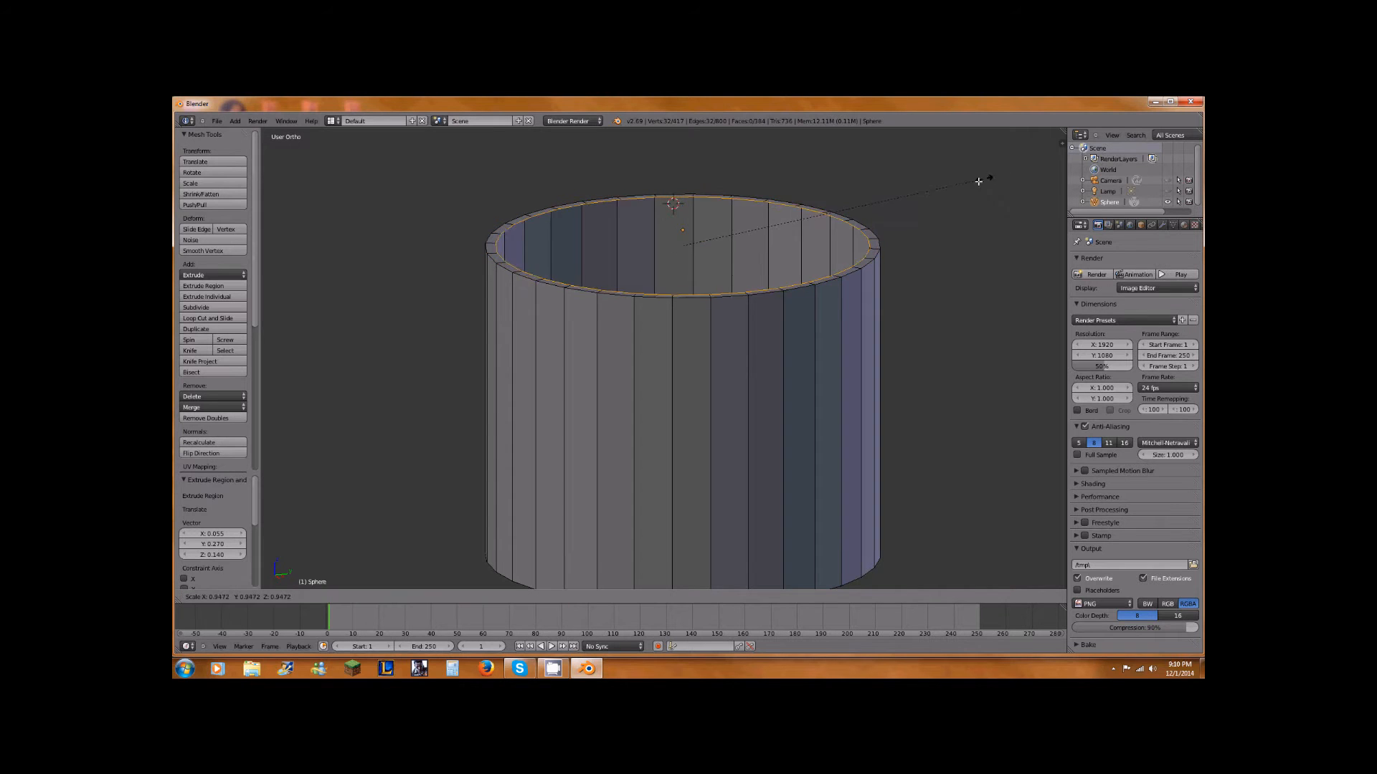
key("0")
key("Return")
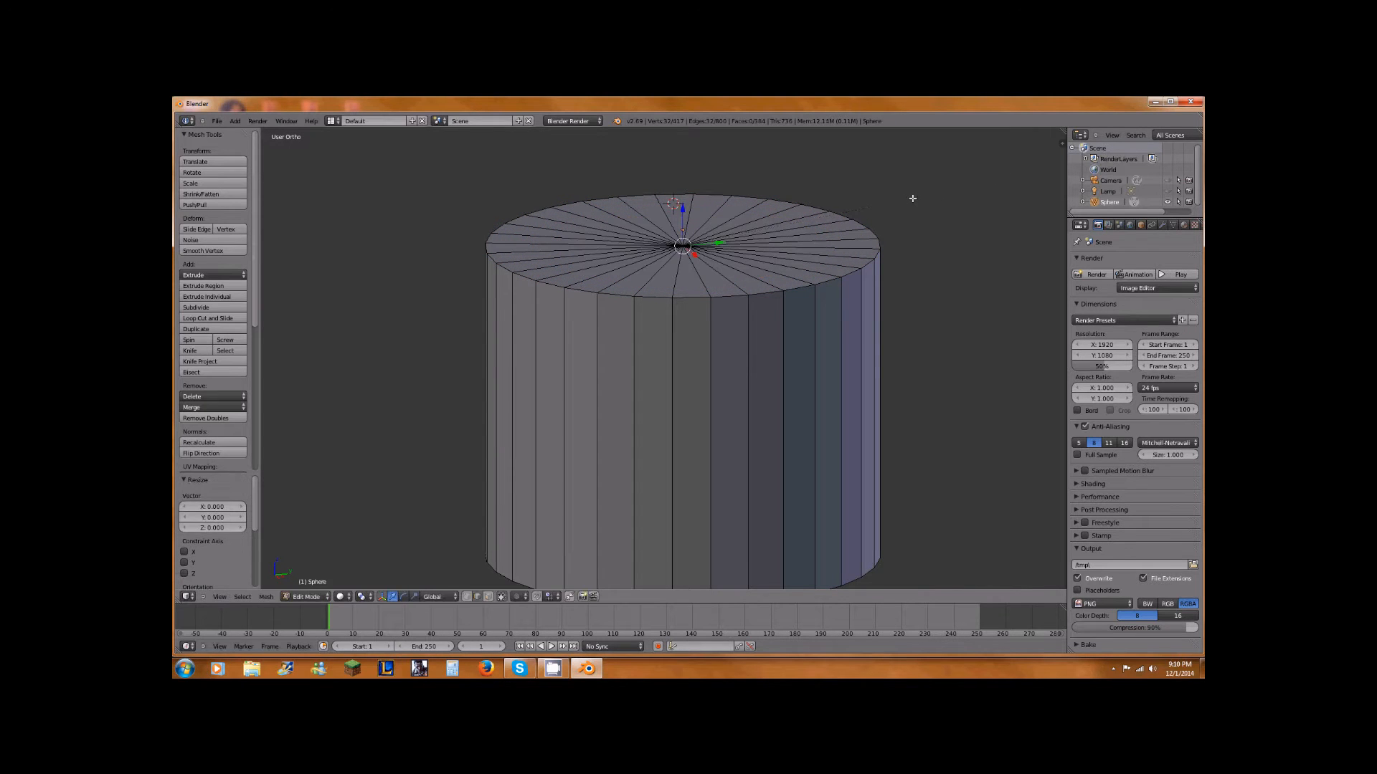
- Select the linked dome mesh, move it about 1.005 down along Z to sit just above the body, and deselect everything
scroll(911, 198, "down", 5)
key("l")
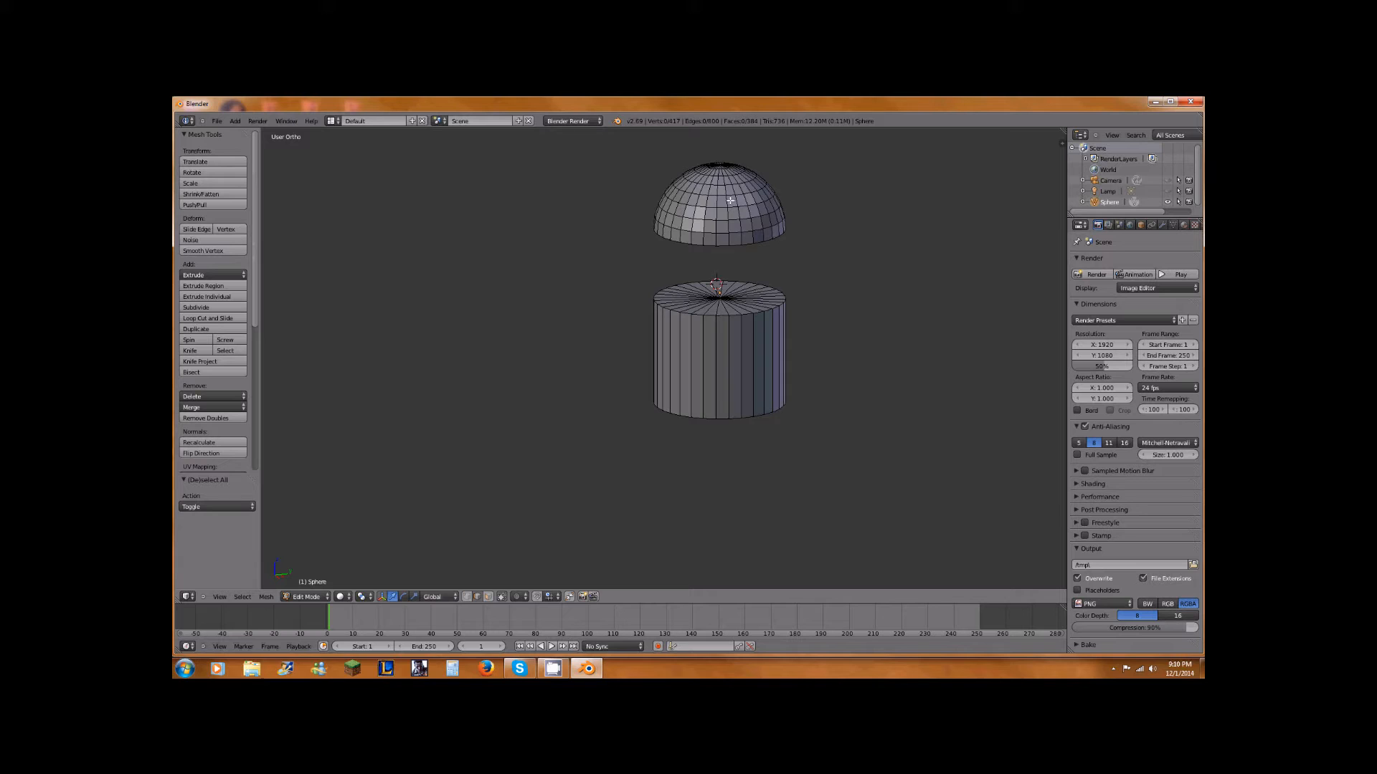
key("g")
key("z")
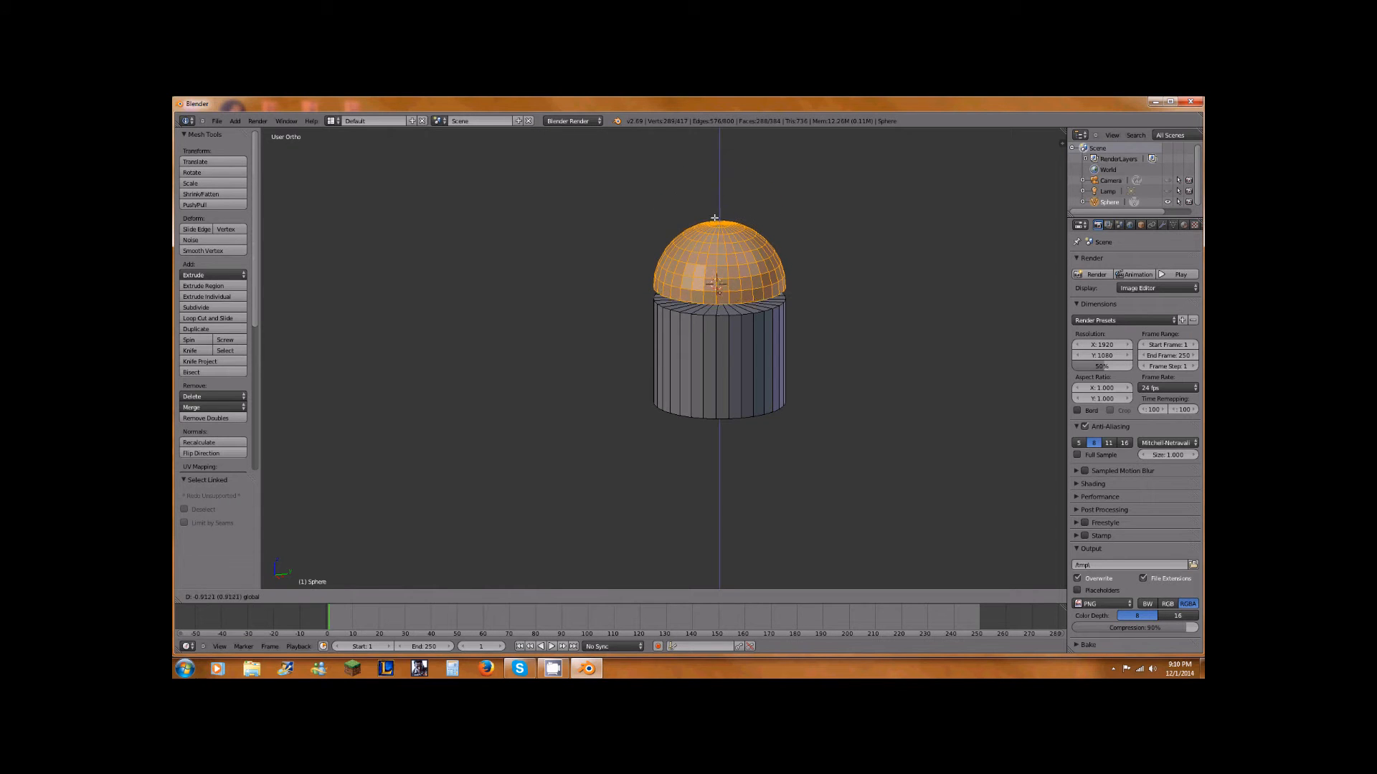
left_click(713, 224)
key("KP_1")
scroll(772, 279, "up", 1)
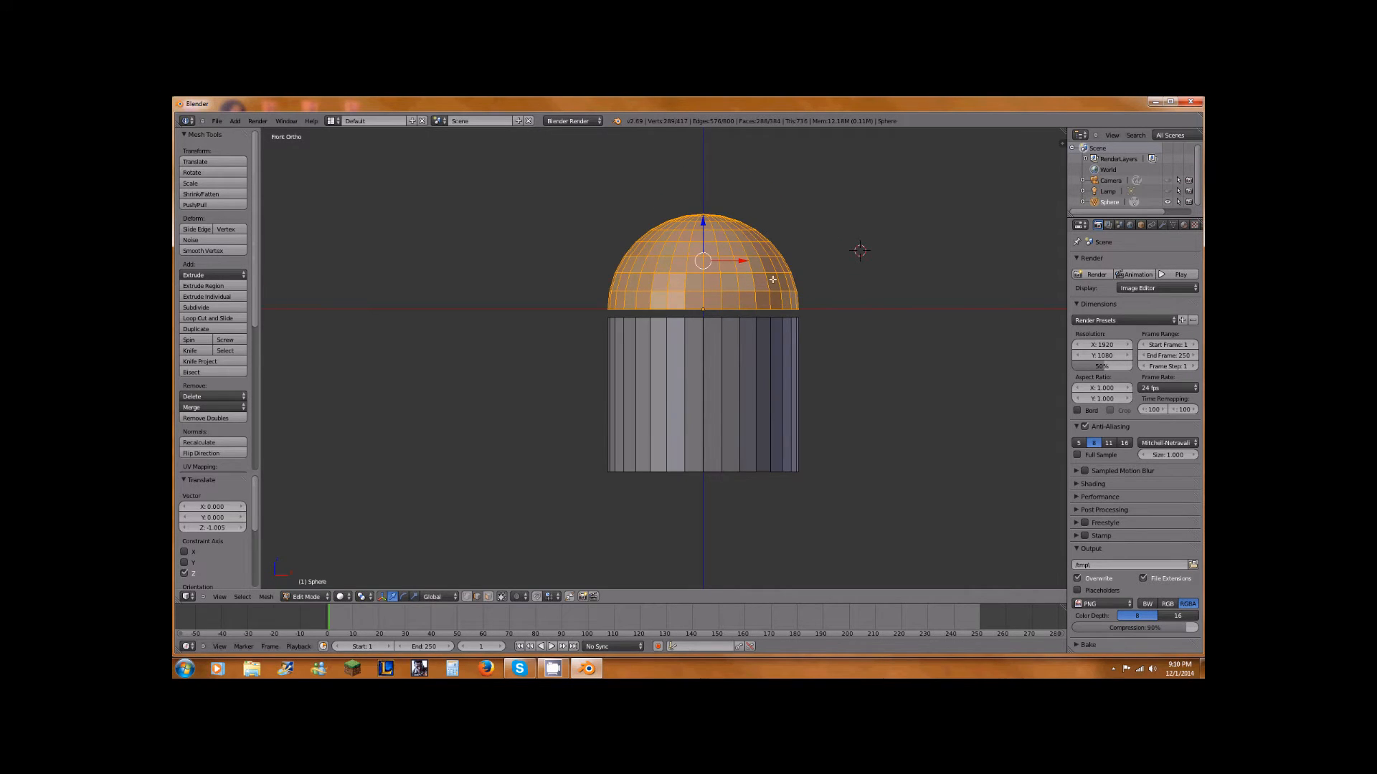
key("a")
middle_click_drag(828, 318, 884, 334)
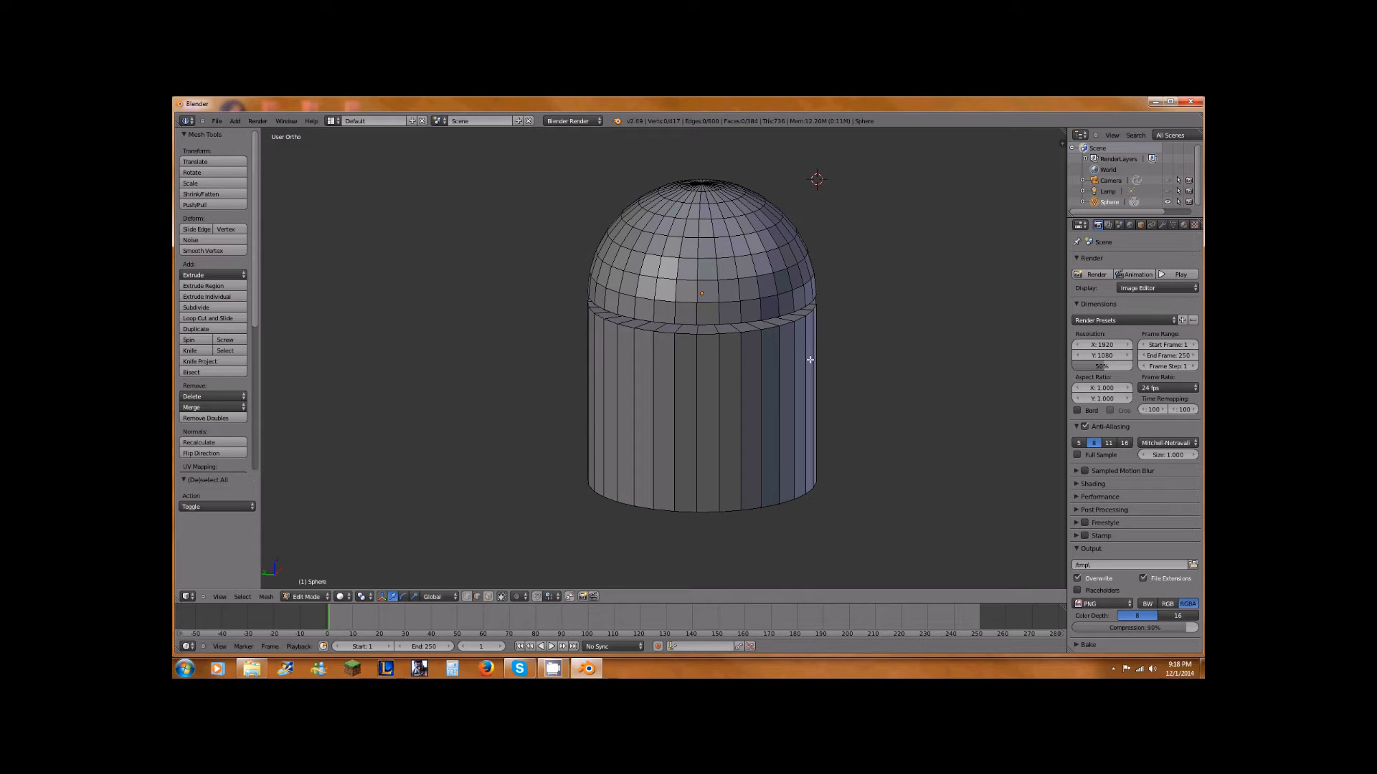
middle_click_drag(686, 333, 928, 178)
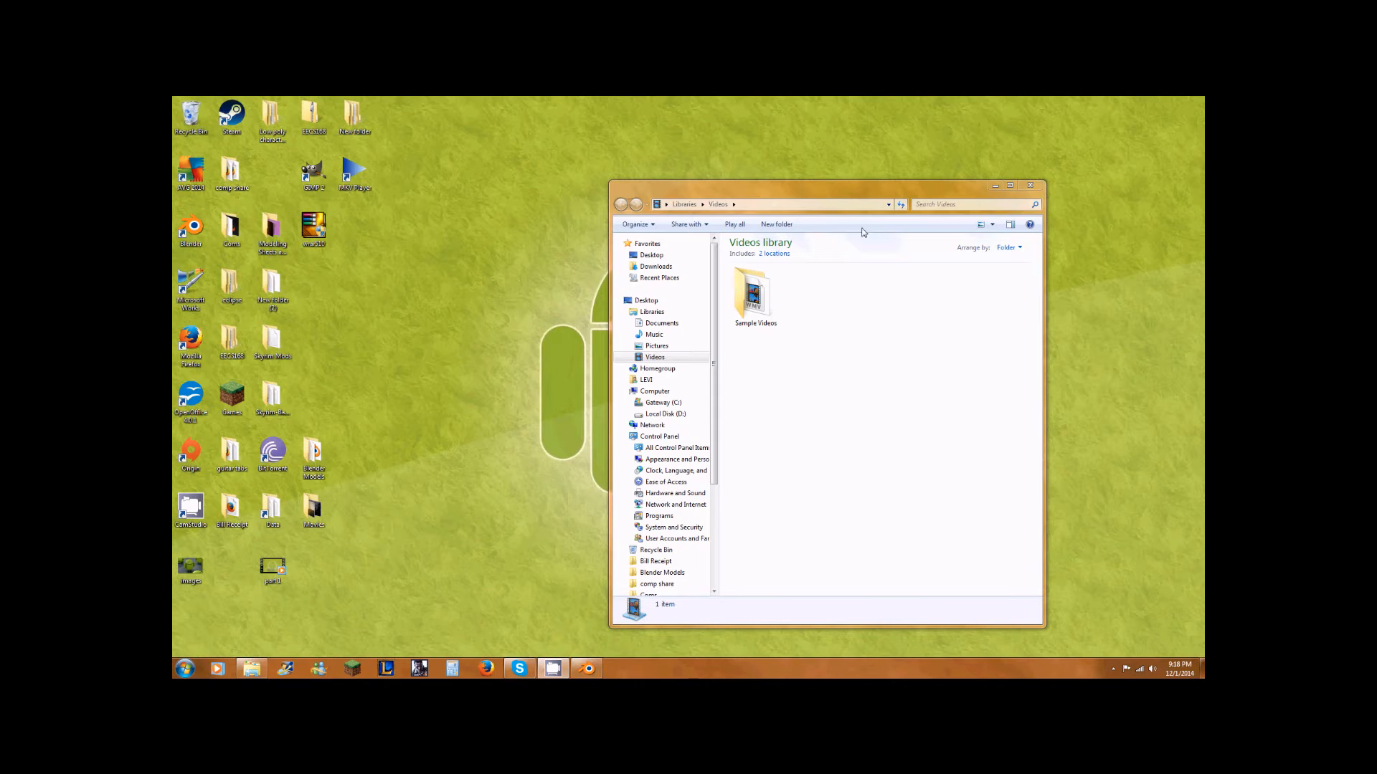
- Close the Videos library window, view the Android robot wallpaper on the desktop as reference, and switch back to Blender
left_click(1030, 187)
left_click_drag(787, 318, 857, 443)
left_click(586, 670)
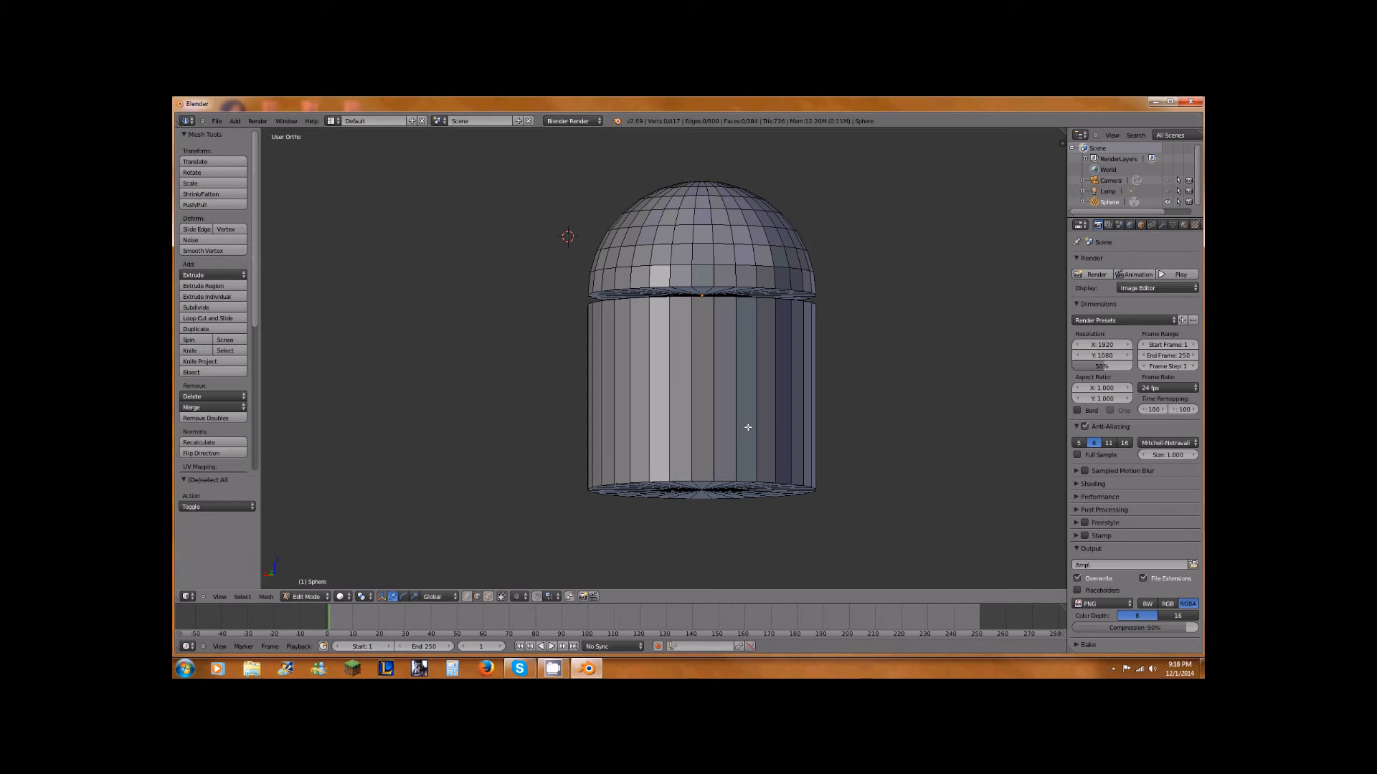
- In wireframe front view, box-select the half of the head and body left of the centre line and delete its vertices
key("KP_1")
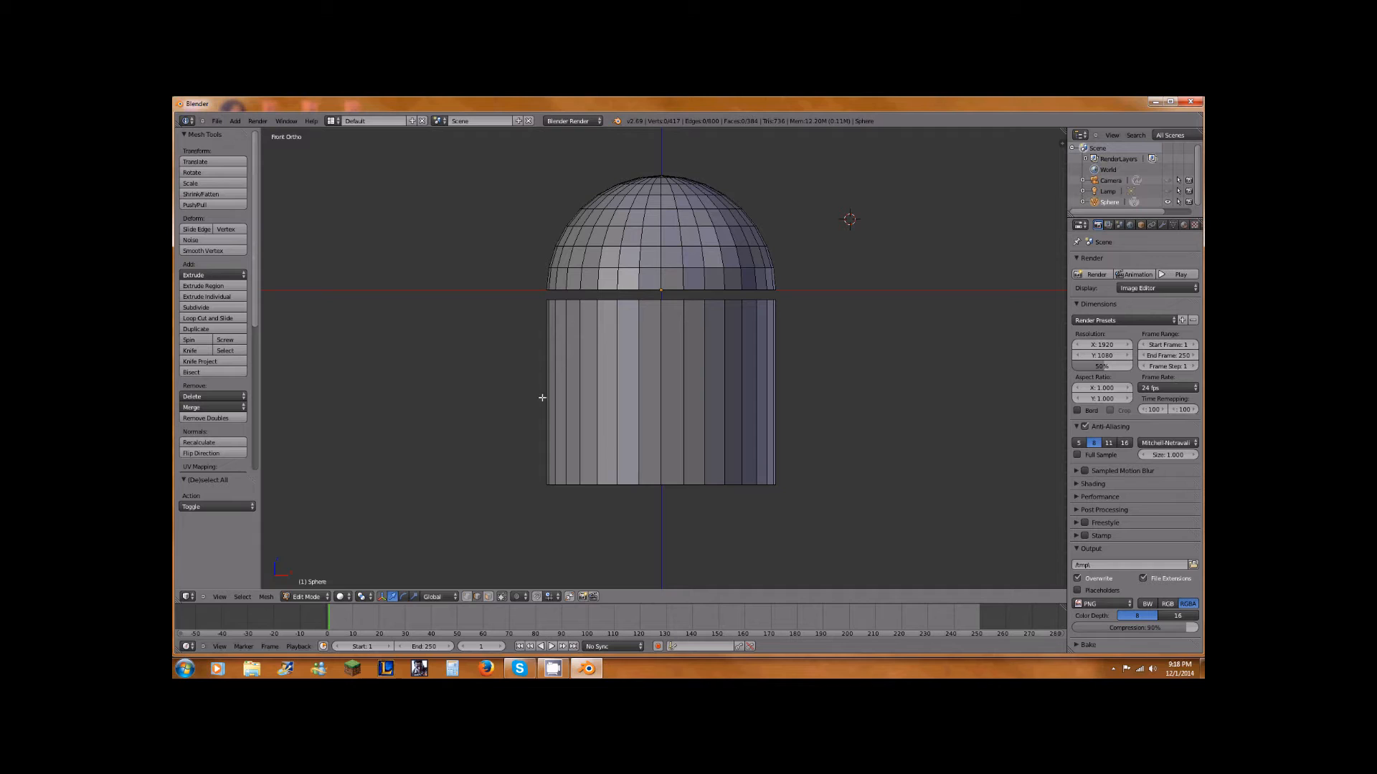
scroll(611, 387, "down", 1)
scroll(533, 282, "up", 1)
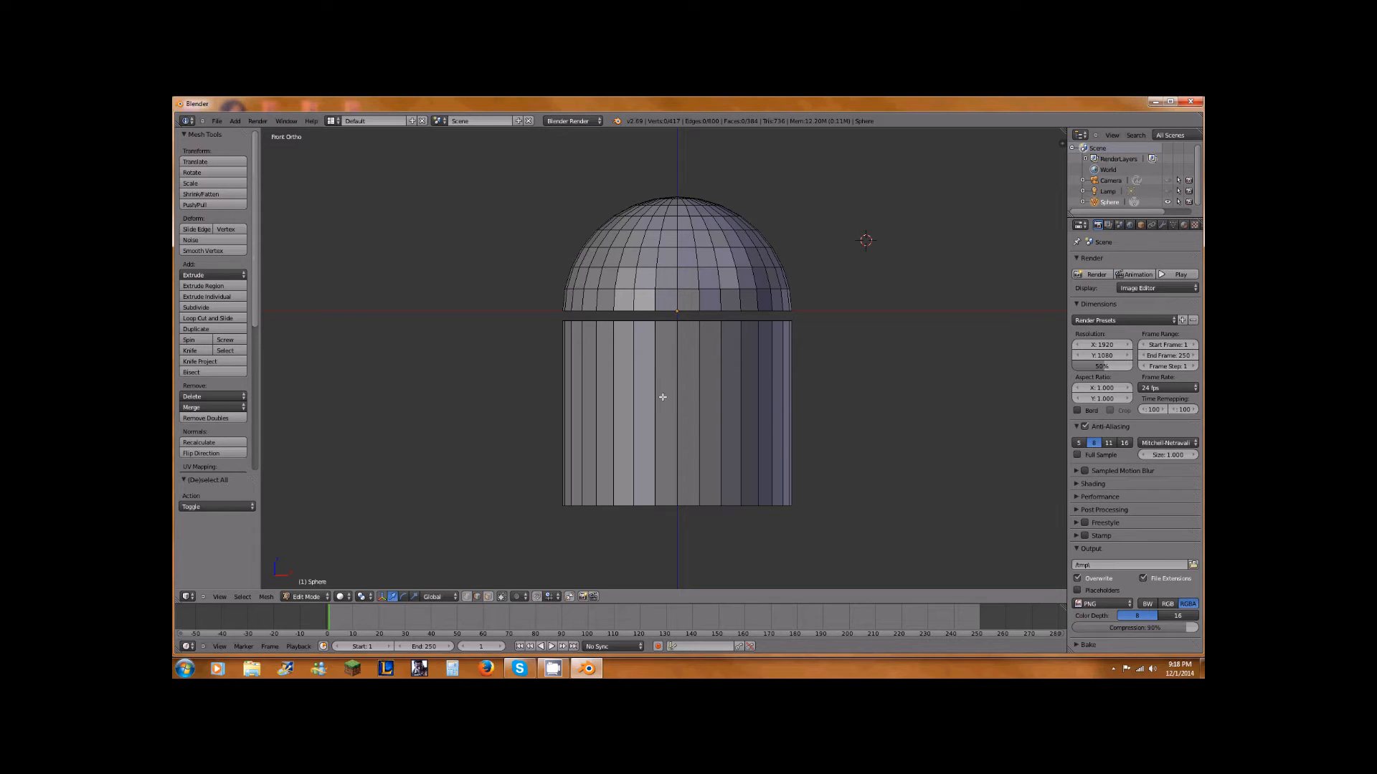
key("z")
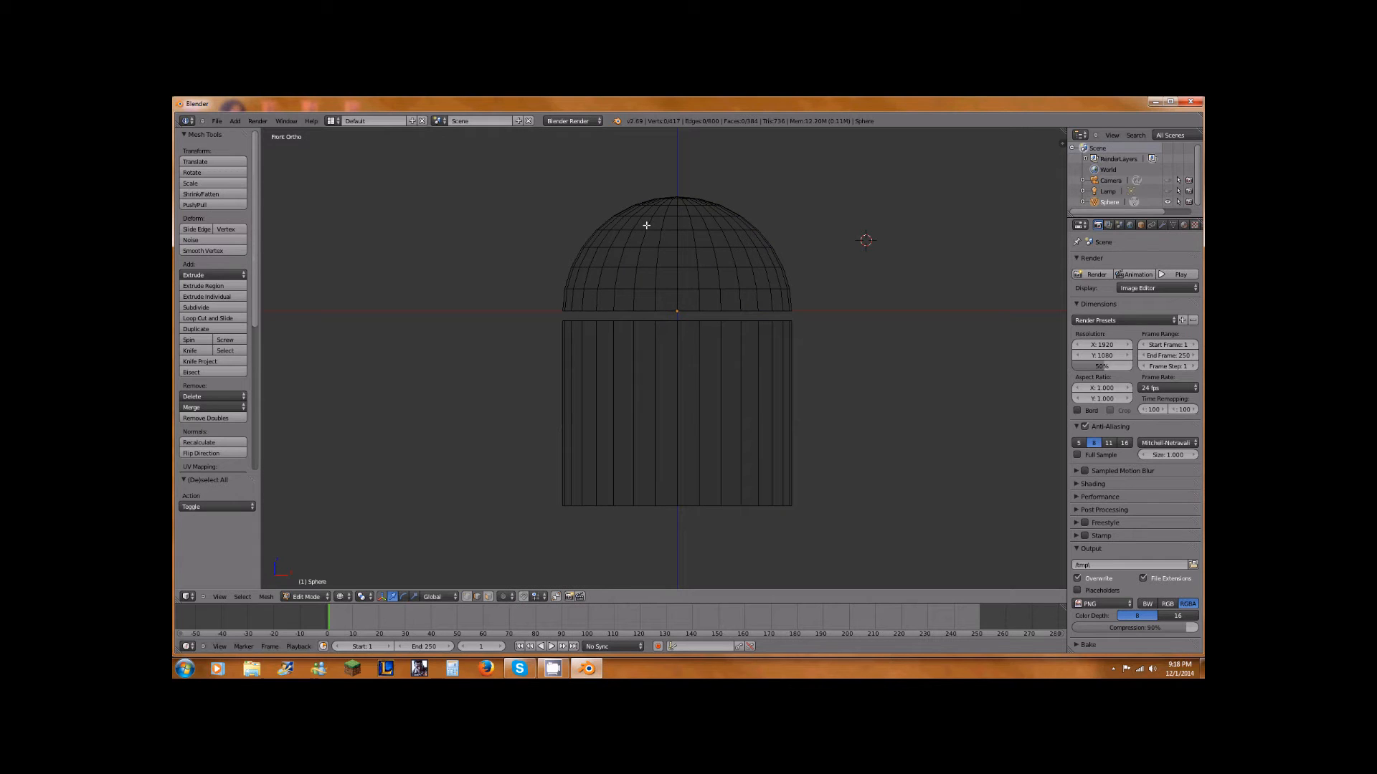
key("b")
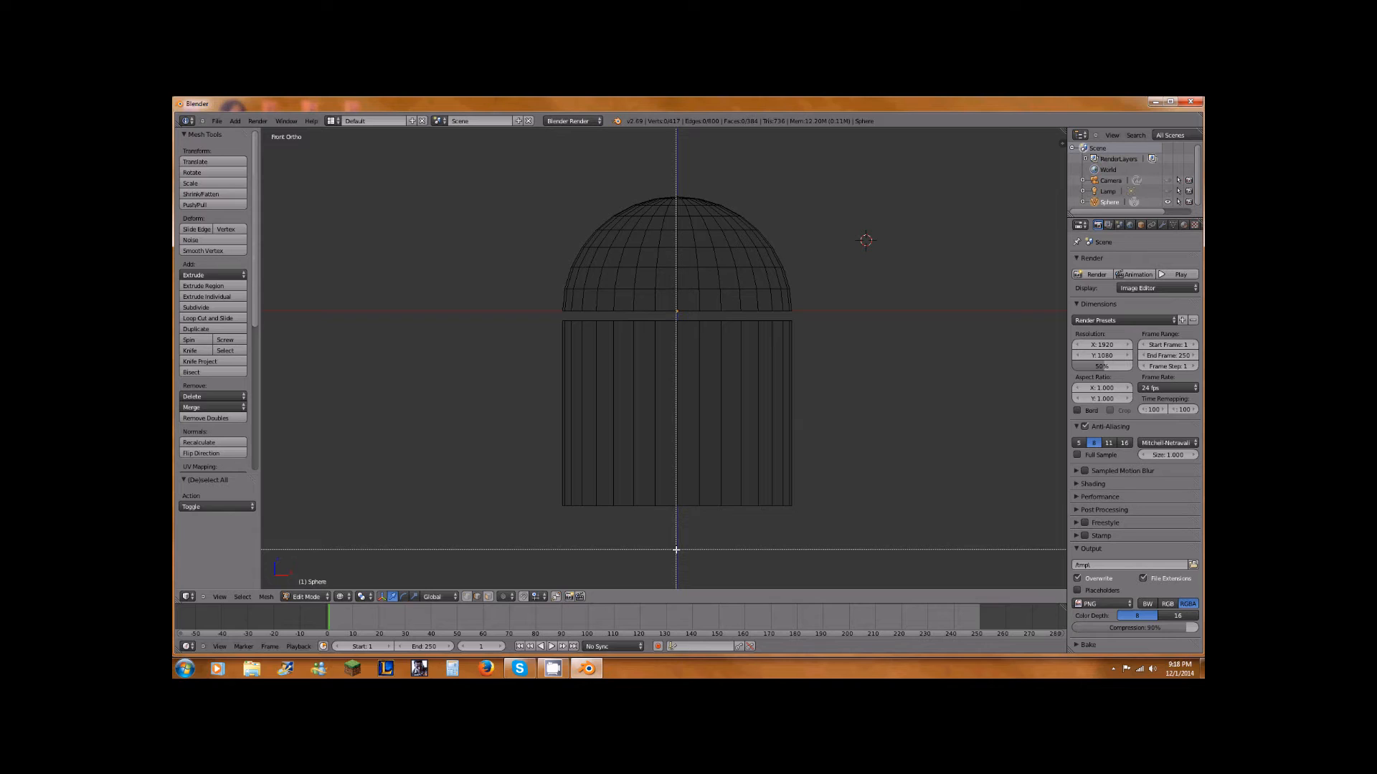
left_click_drag(676, 550, 534, 152)
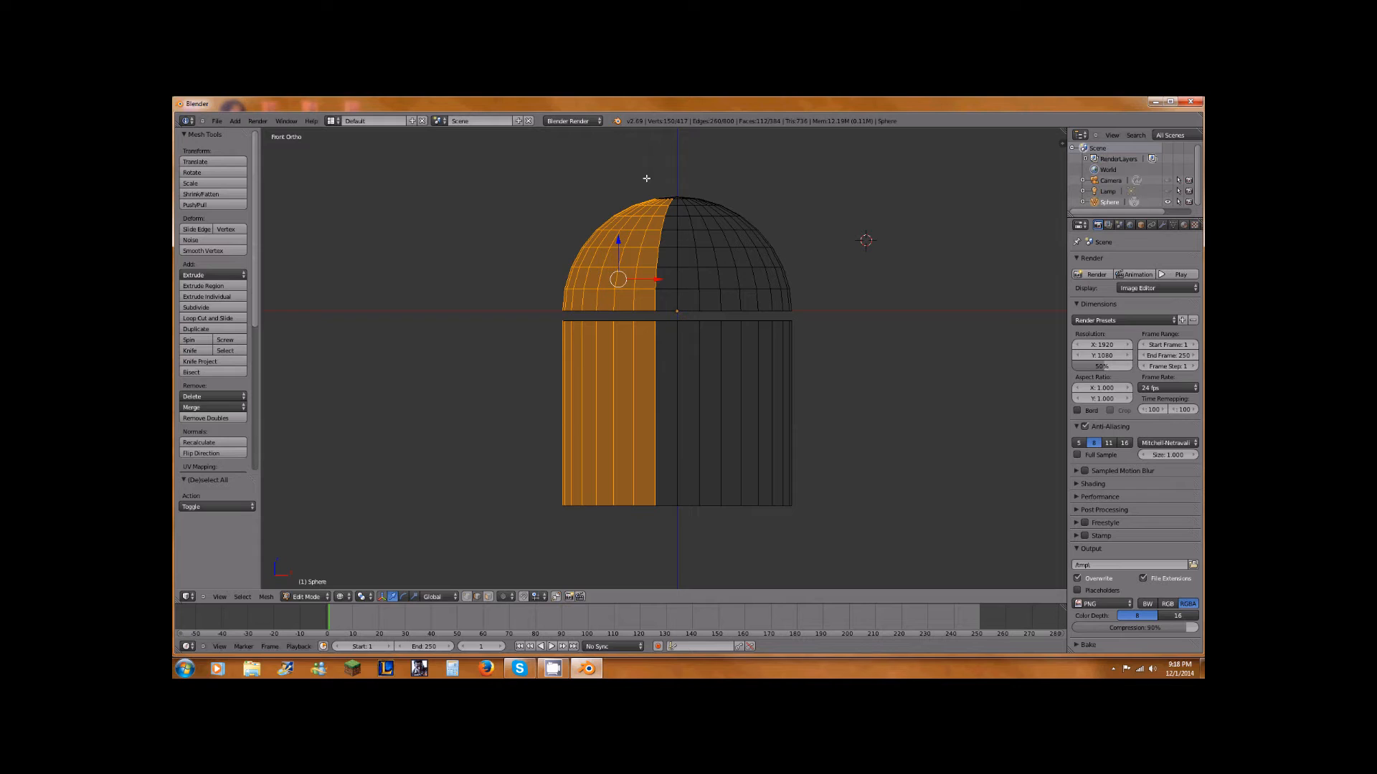
key("x")
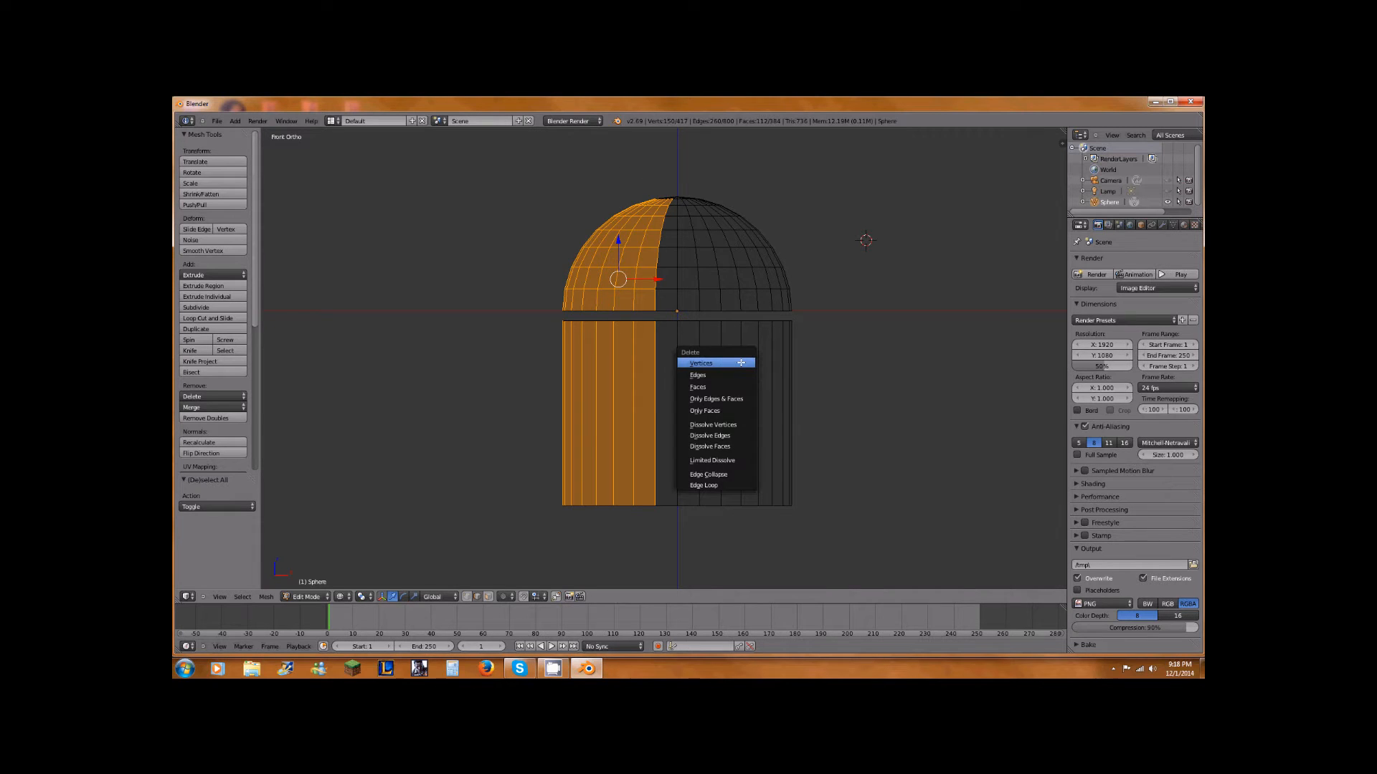
left_click(731, 366)
key("z")
mouse_move(863, 234)
middle_mouse_down()
mouse_move(876, 234)
mouse_move(816, 249)
mouse_move(851, 316)
mouse_move(857, 181)
mouse_move(867, 269)
mouse_move(831, 265)
middle_mouse_up()
middle_click_drag(499, 263, 744, 259)
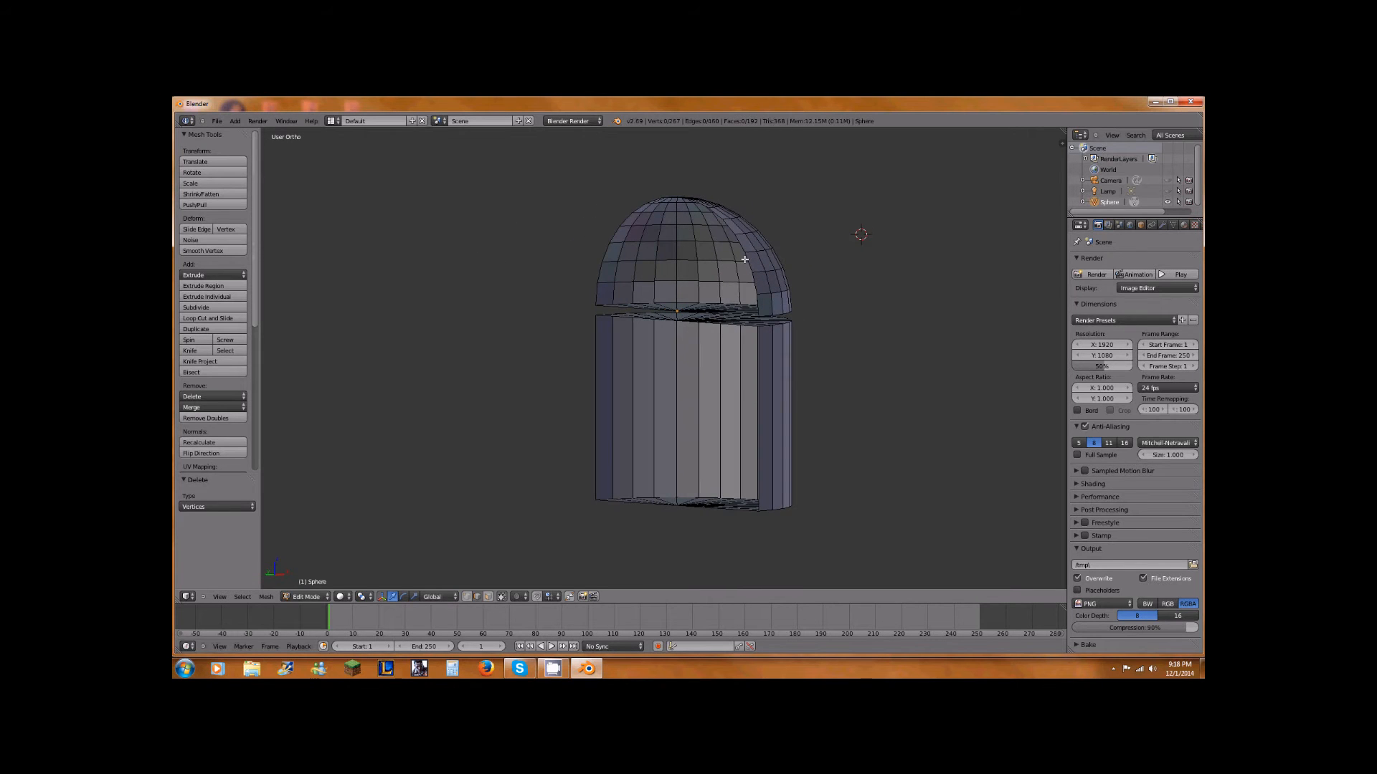
- Return to Object Mode and add a Mirror modifier to the remaining half of the robot
key("KP_1")
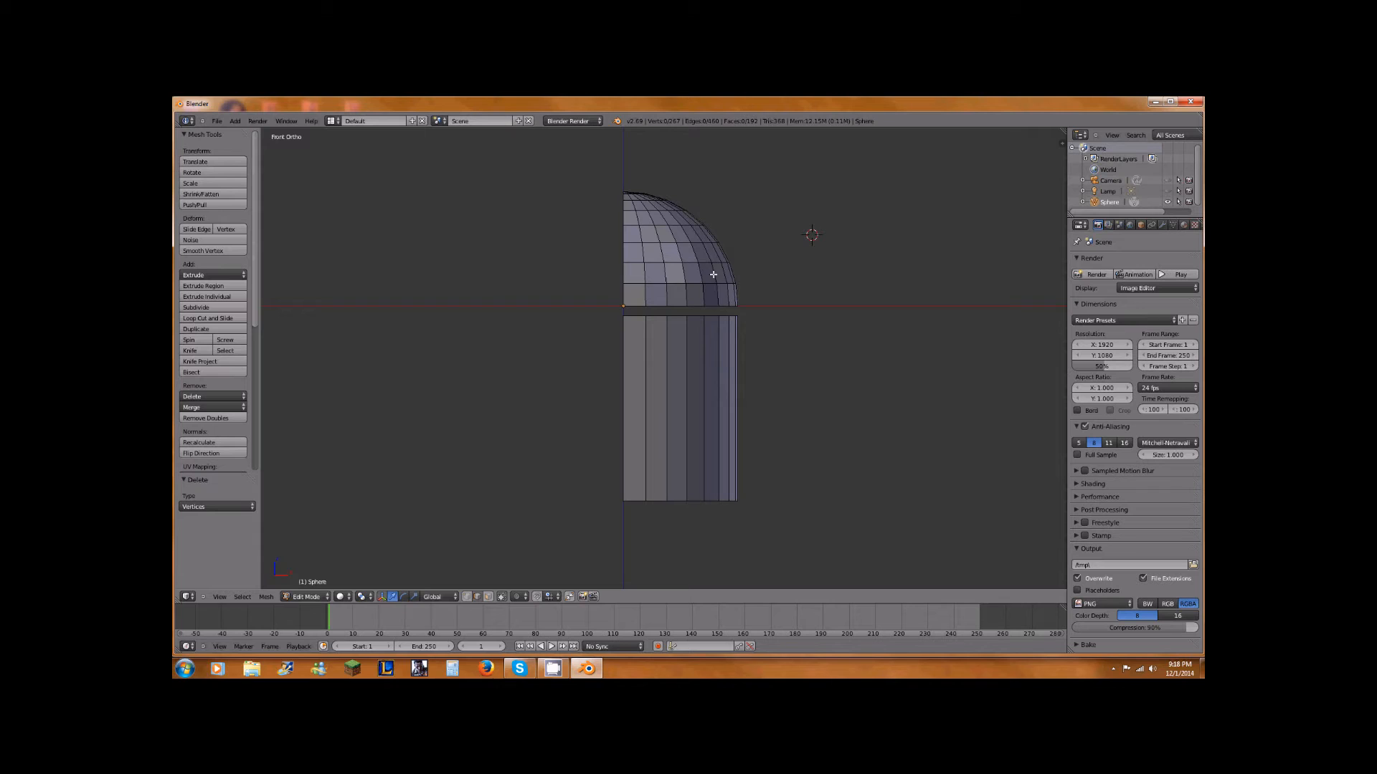
key("Tab")
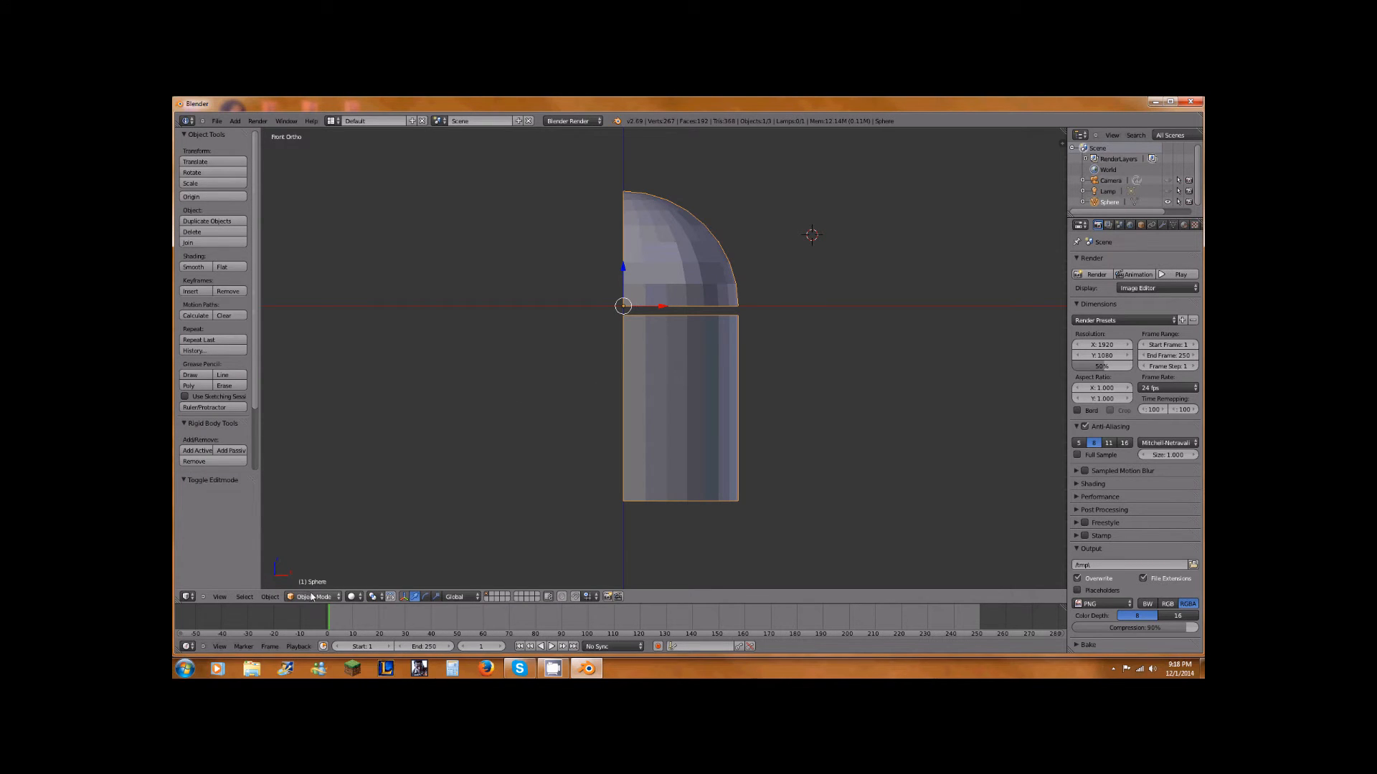
left_click_drag(1067, 248, 1011, 249)
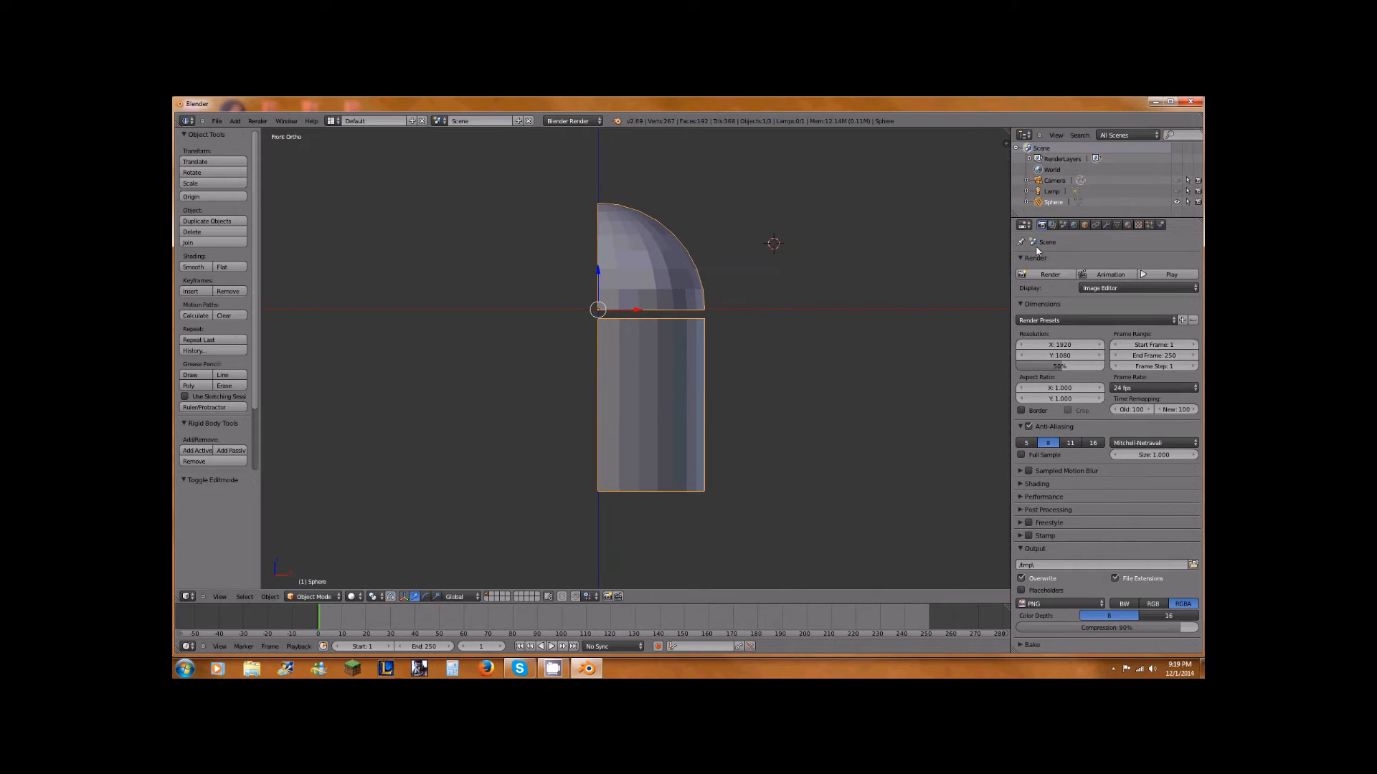
left_click(1106, 225)
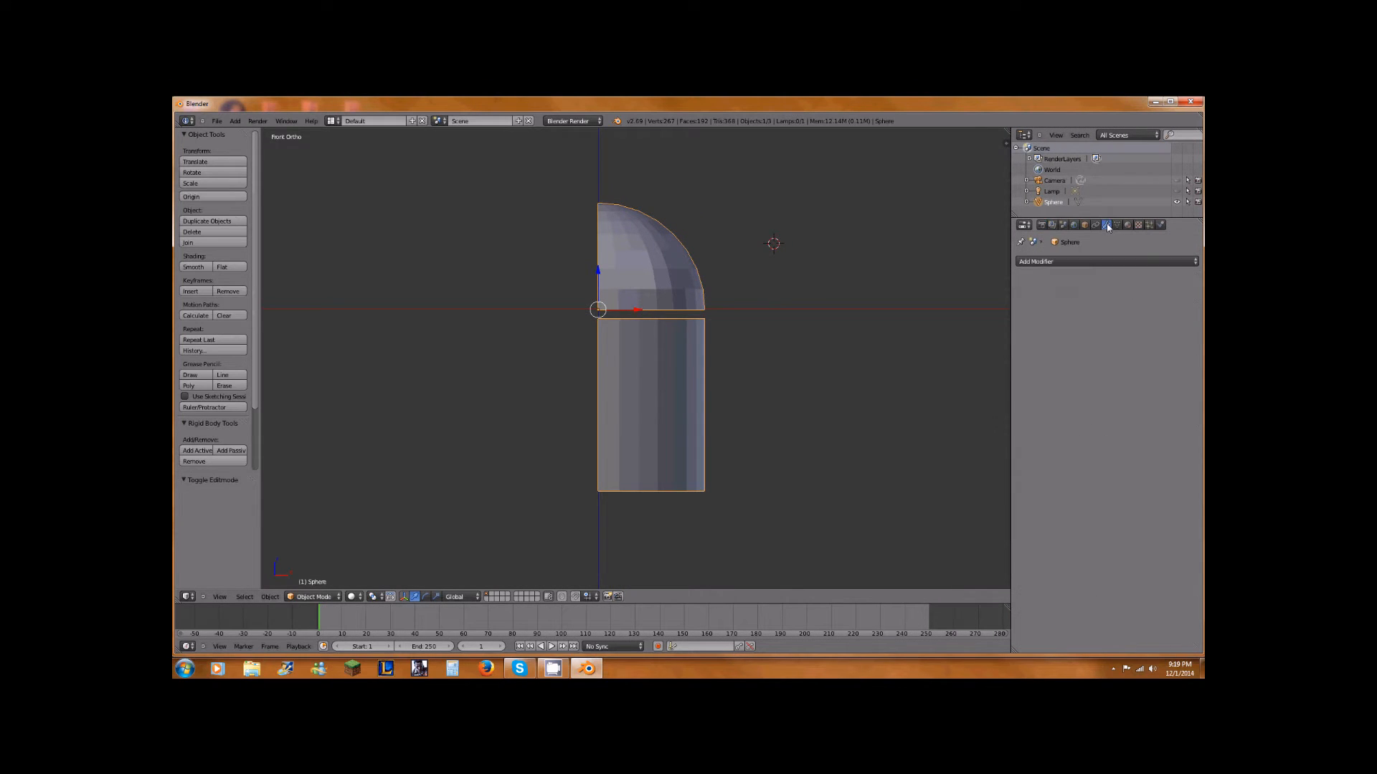
left_click(1076, 262)
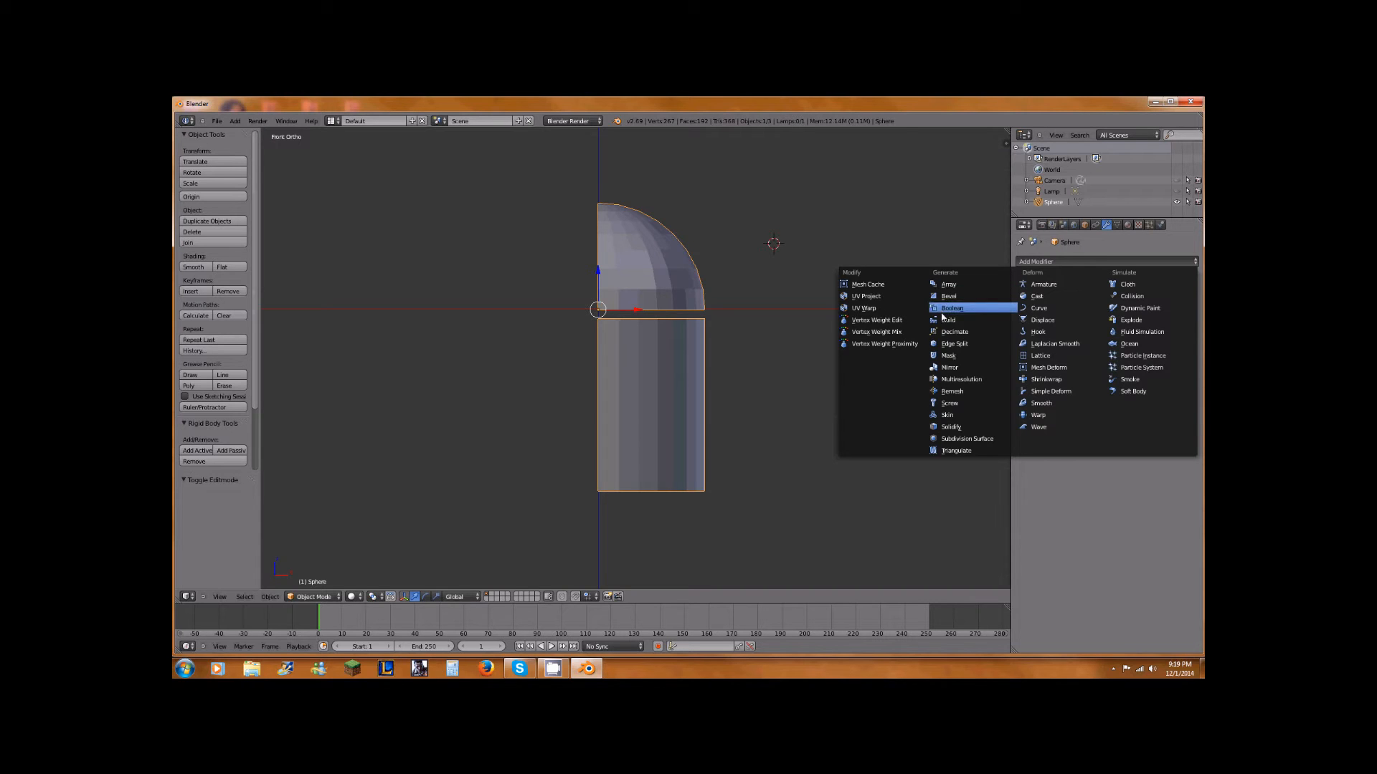
left_click(950, 369)
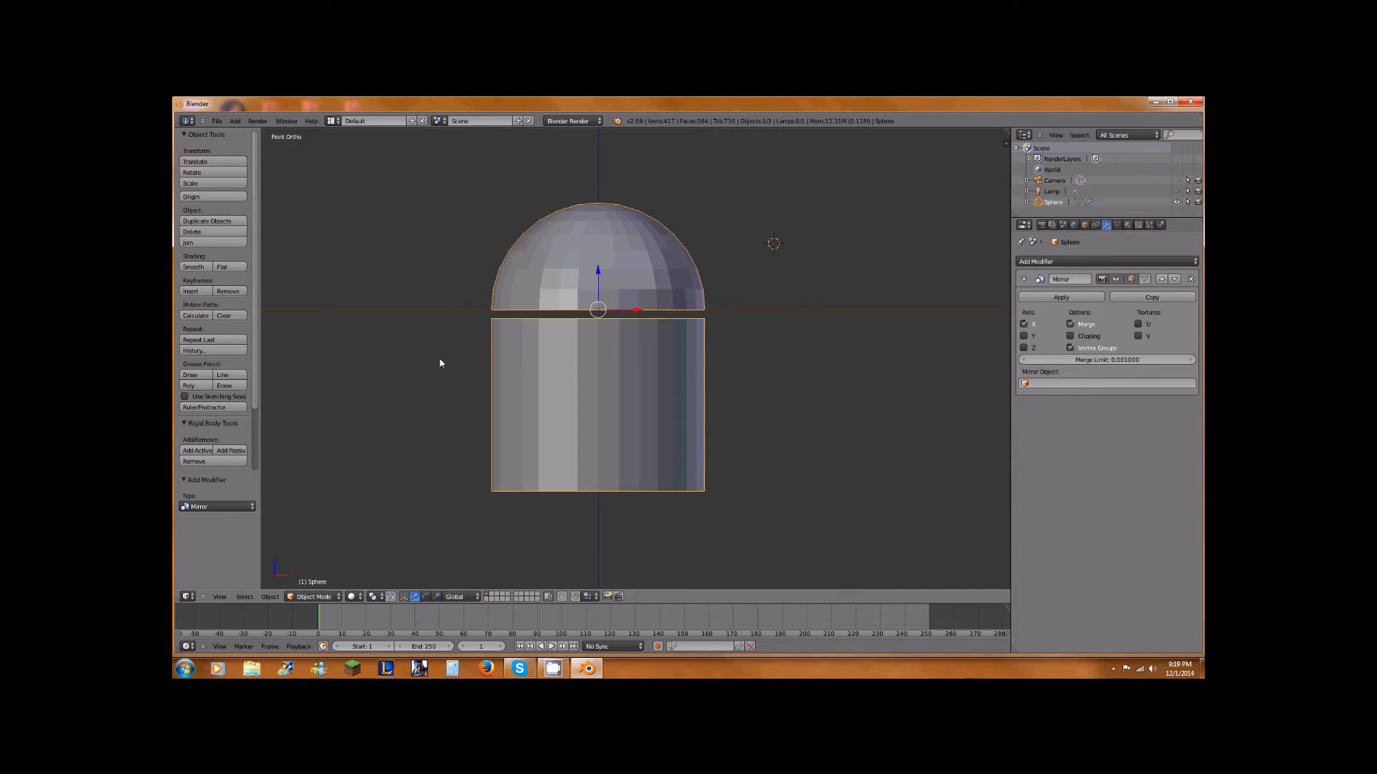
- Select the whole half mesh in Edit Mode and enable Clipping on the Mirror modifier, testing it with trial moves along X
key("Tab")
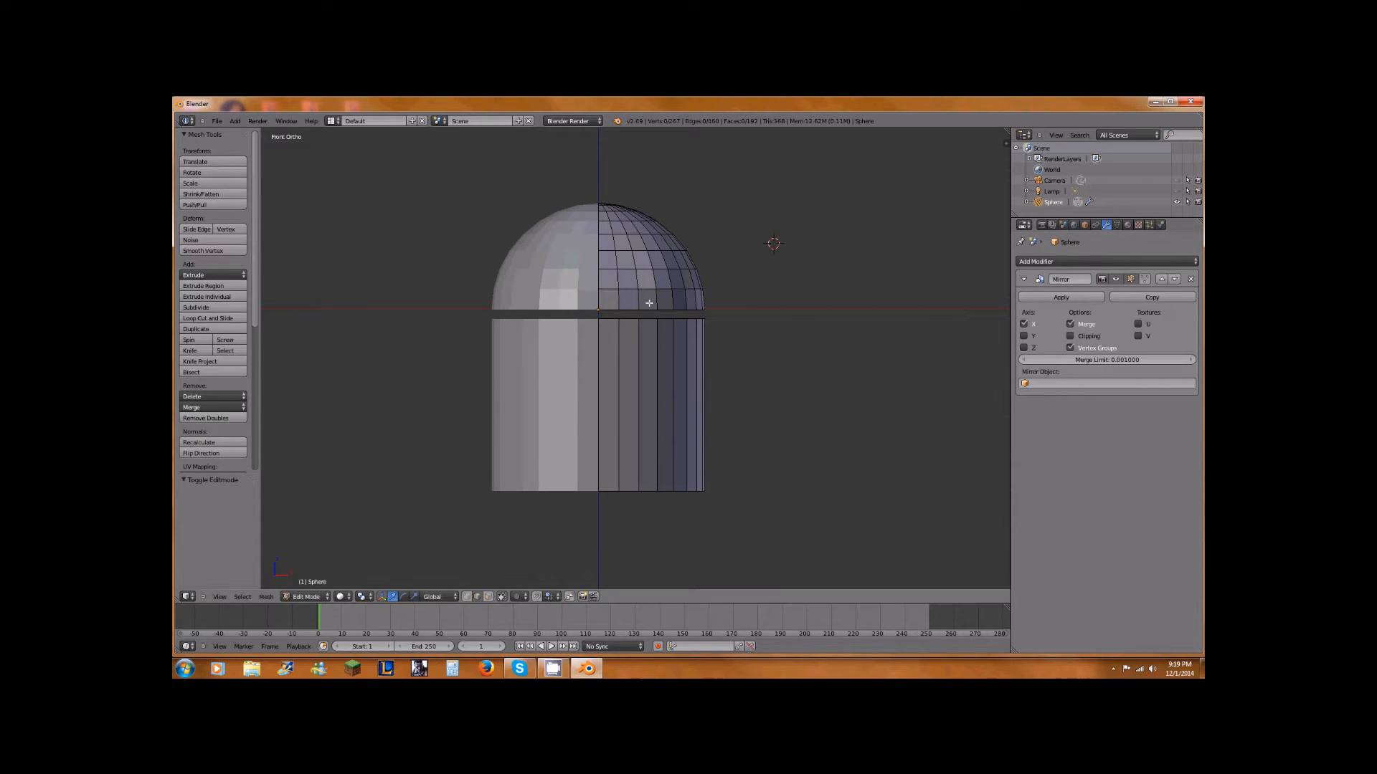
key("a")
left_click_drag(668, 312, 864, 313)
right_click(864, 314)
left_click(1089, 337)
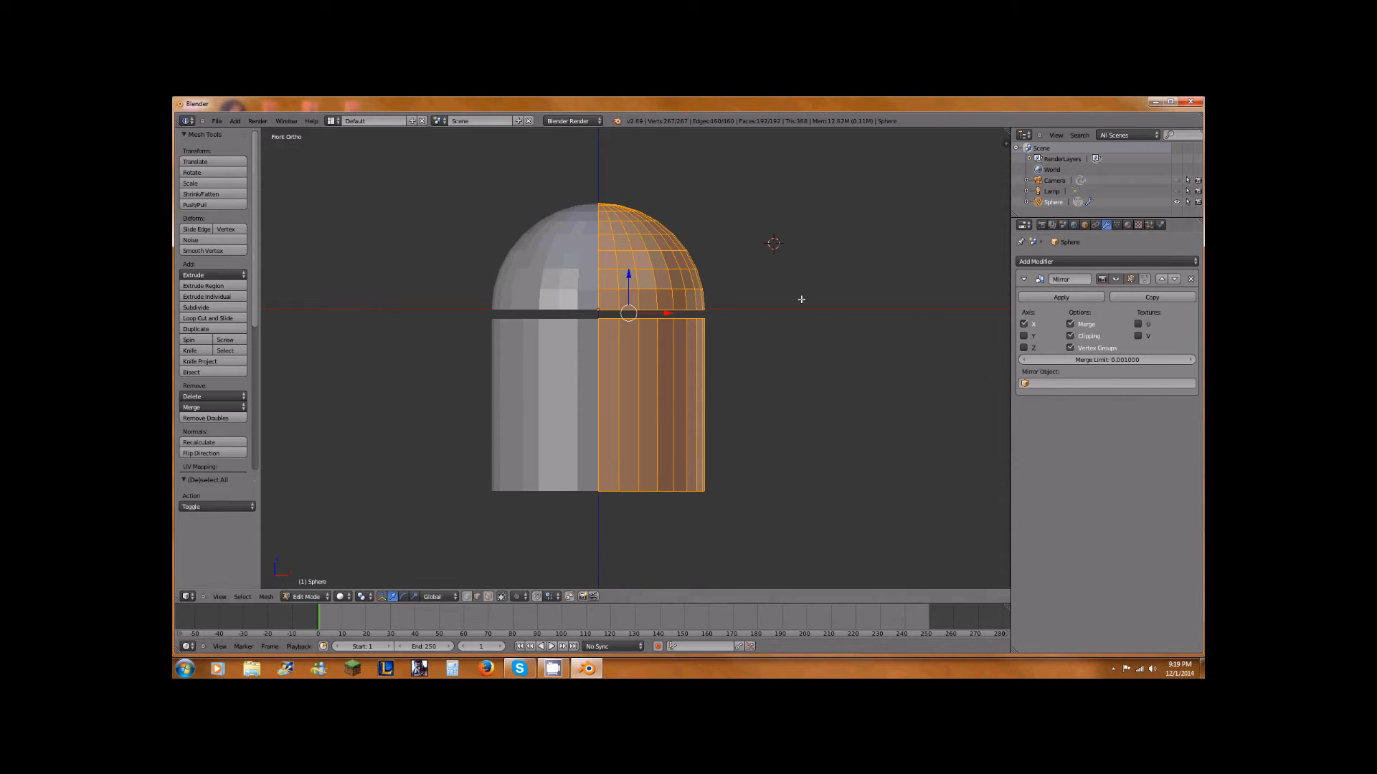
left_click_drag(672, 310, 876, 316)
right_click(876, 317)
mouse_move(635, 279)
middle_mouse_down()
mouse_move(640, 302)
mouse_move(651, 285)
mouse_move(628, 283)
middle_mouse_up()
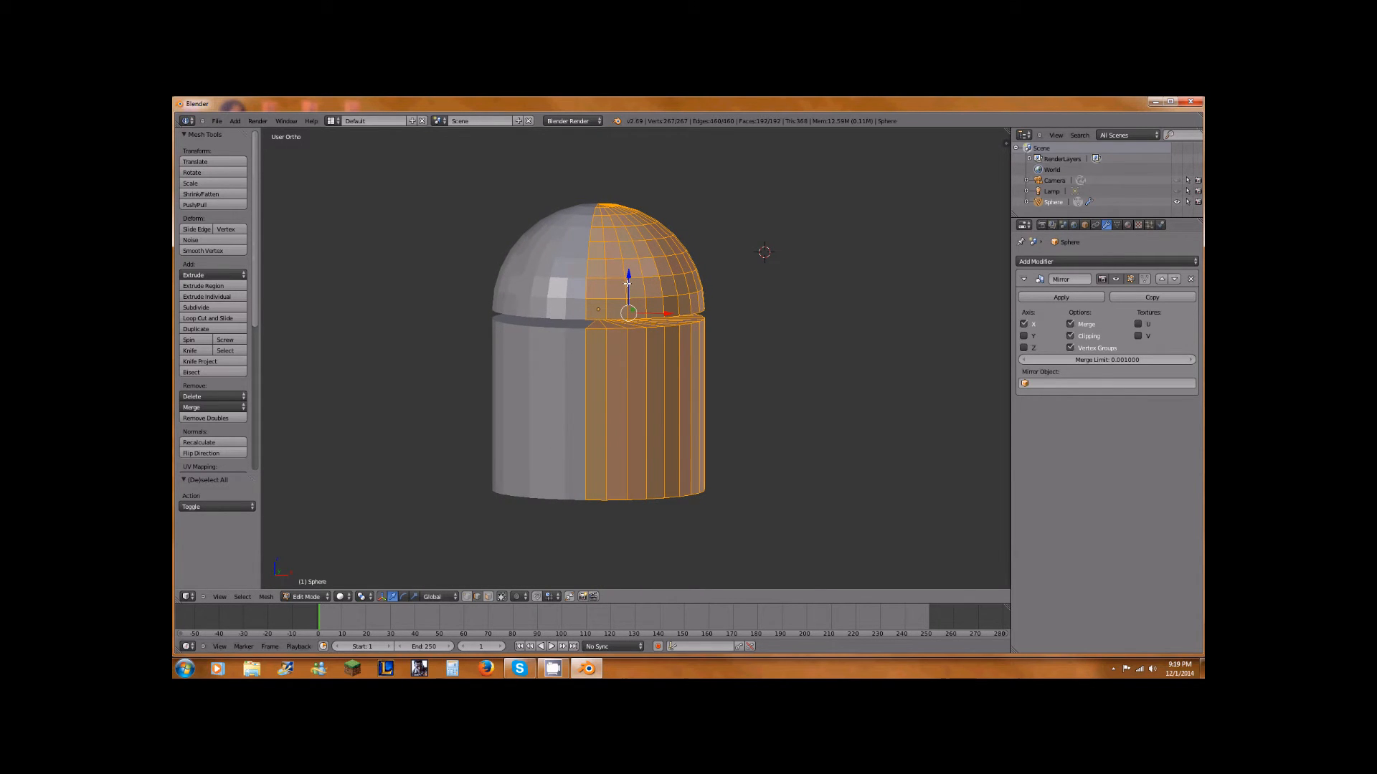
- In front view, place the 3D cursor just right of the body's top edge and add a cylinder there for the arm
key("KP_1")
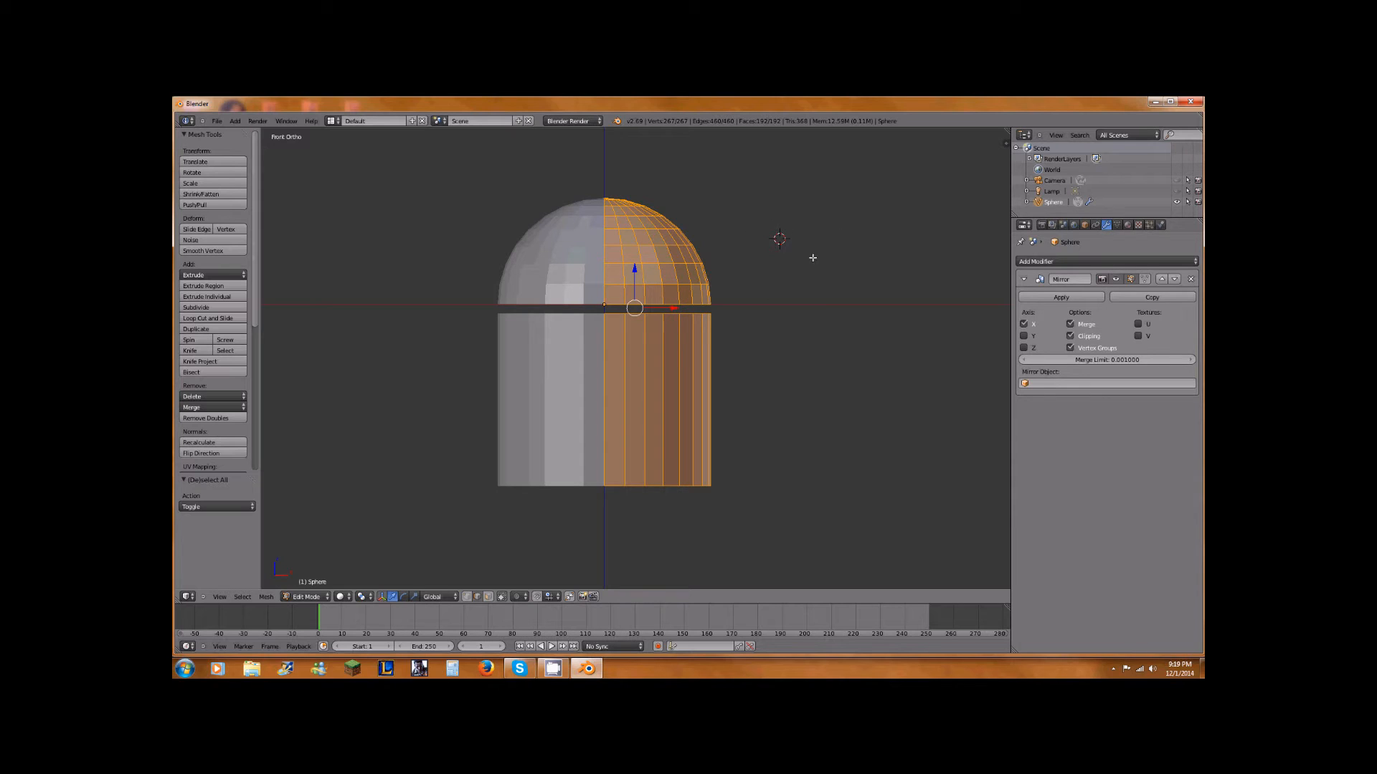
left_click(744, 319)
left_click(740, 320)
left_click(735, 318)
left_click(737, 316)
key("shift+a")
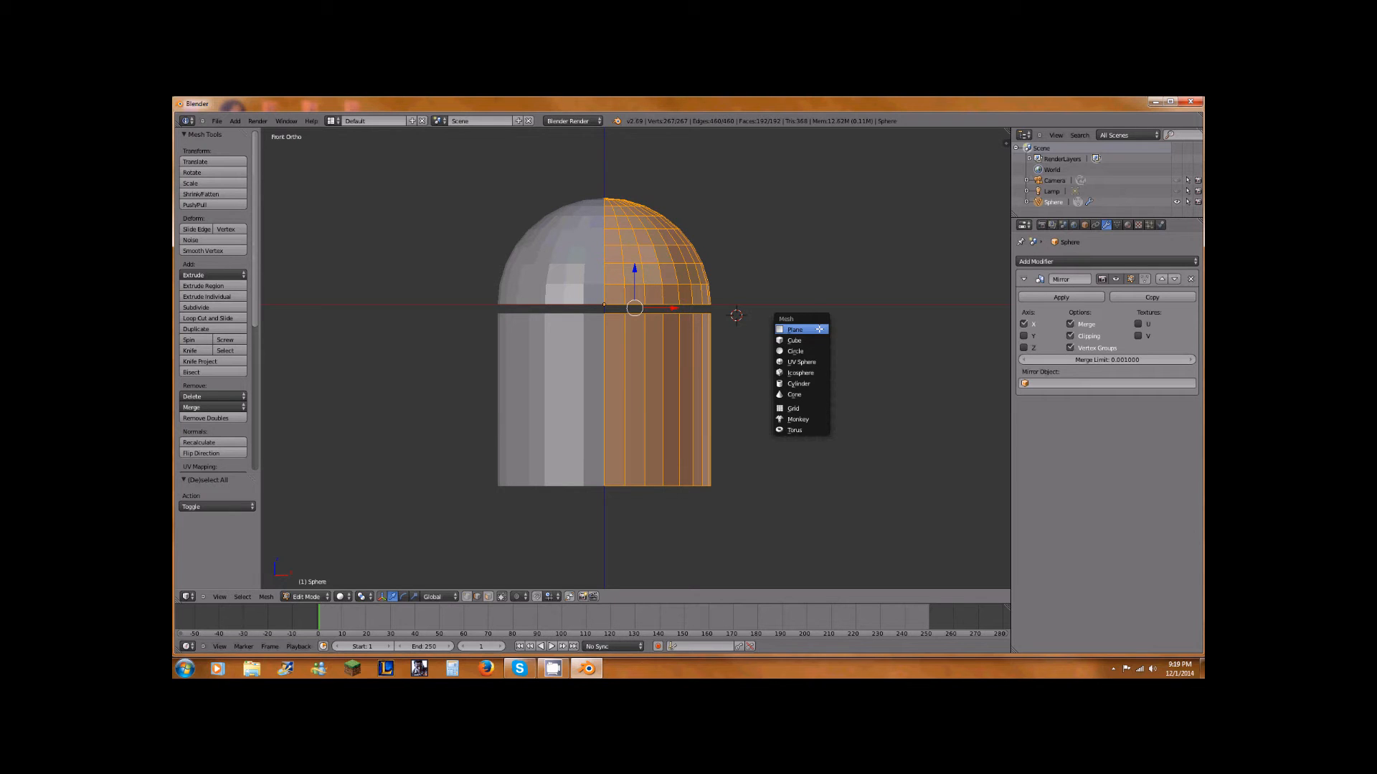
left_click(808, 383)
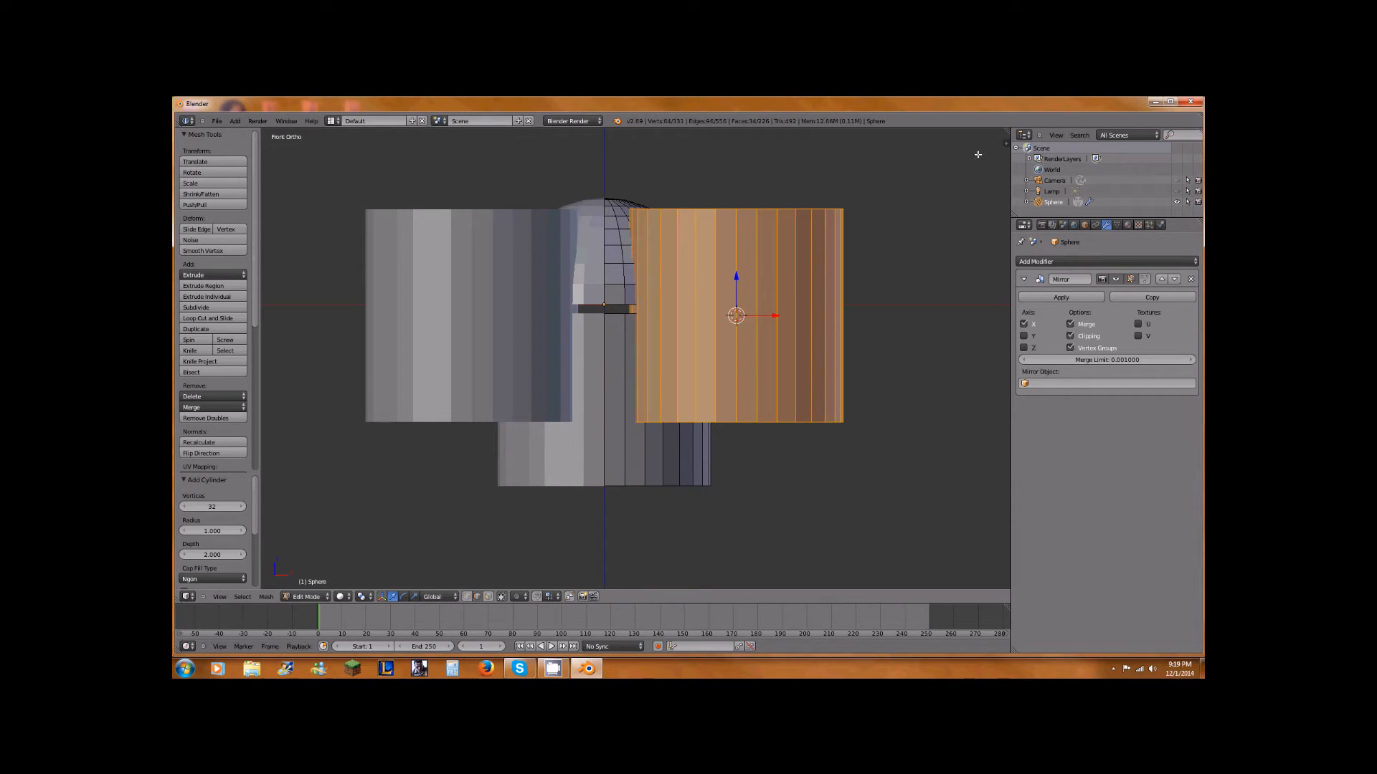
- Scale the arm cylinder to about 0.239 and move it about 0.06 outward along X and 0.24 downward along Z
key("s")
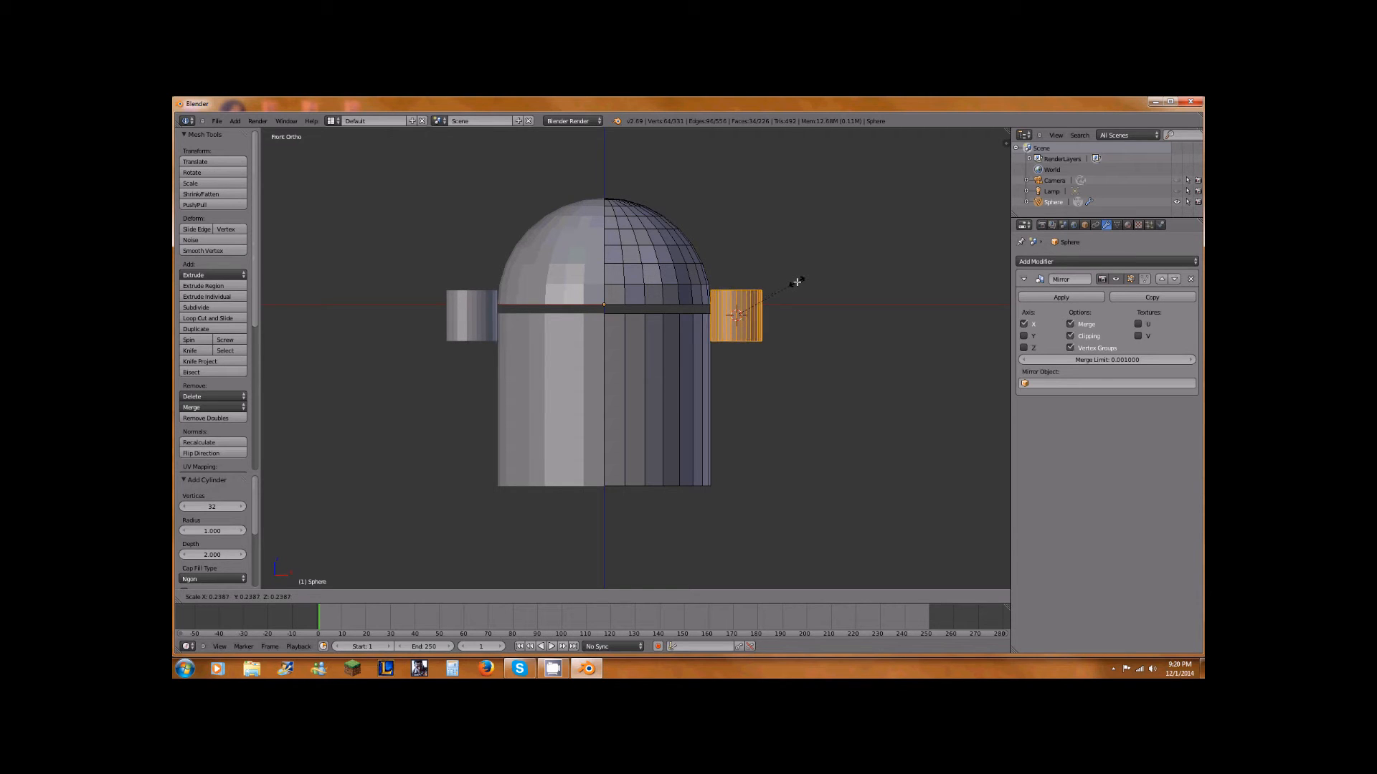
left_click(796, 282)
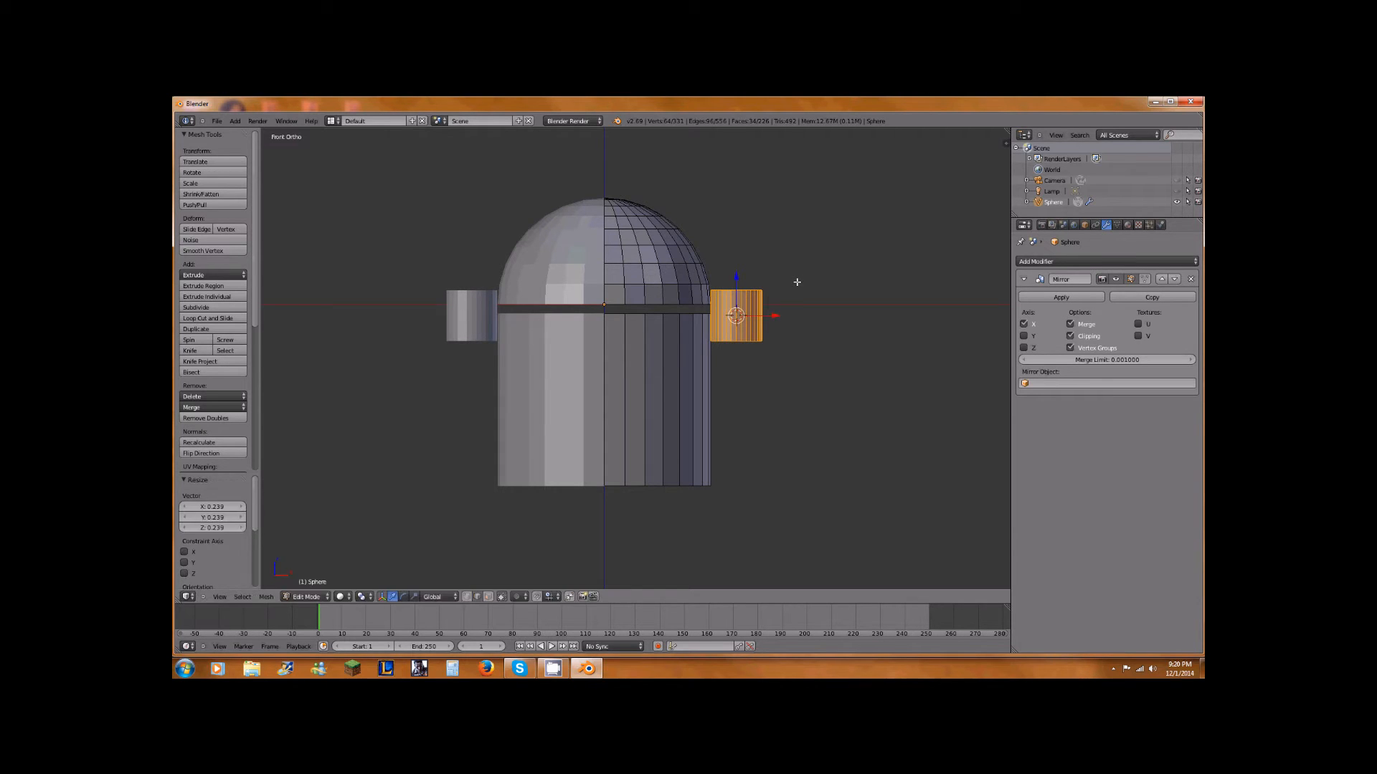
key("g")
key("x")
left_click(764, 312)
key("g")
key("z")
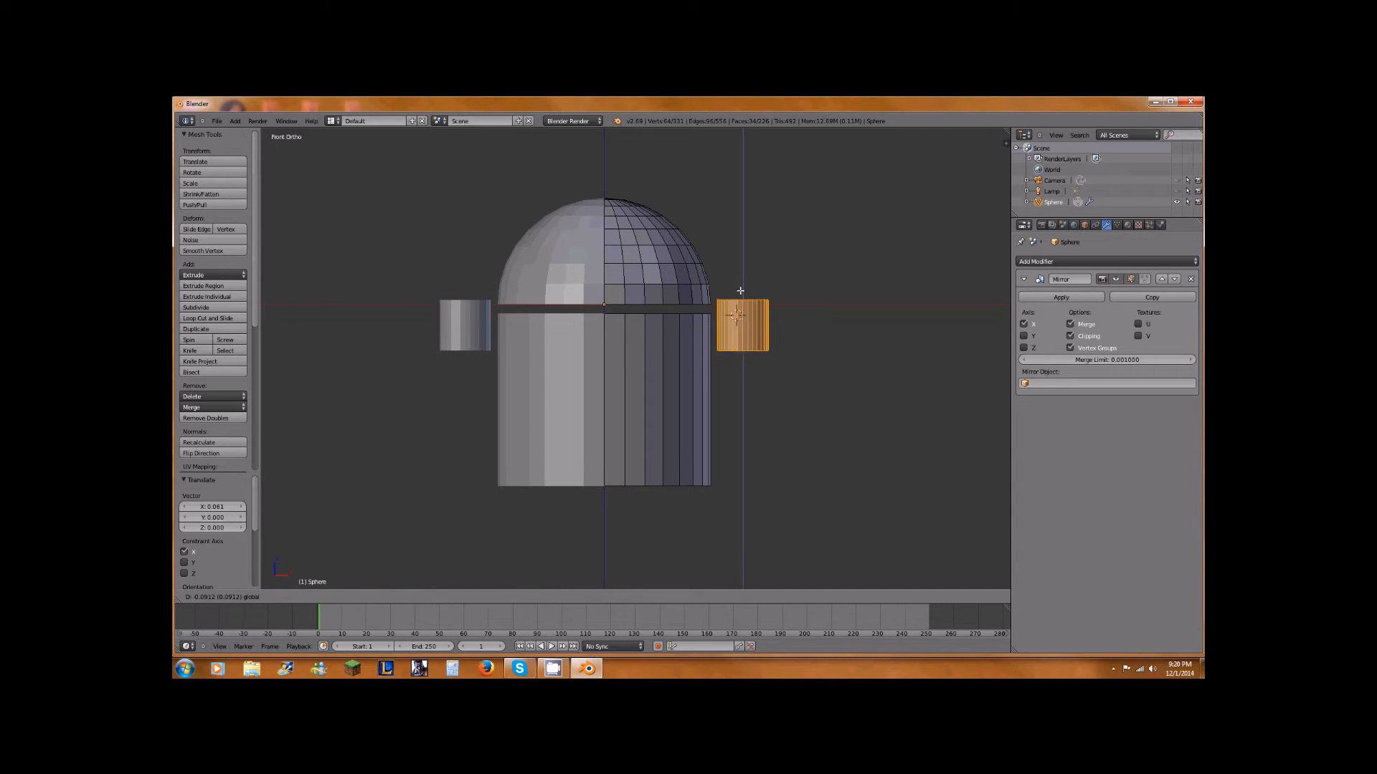
left_click(738, 301)
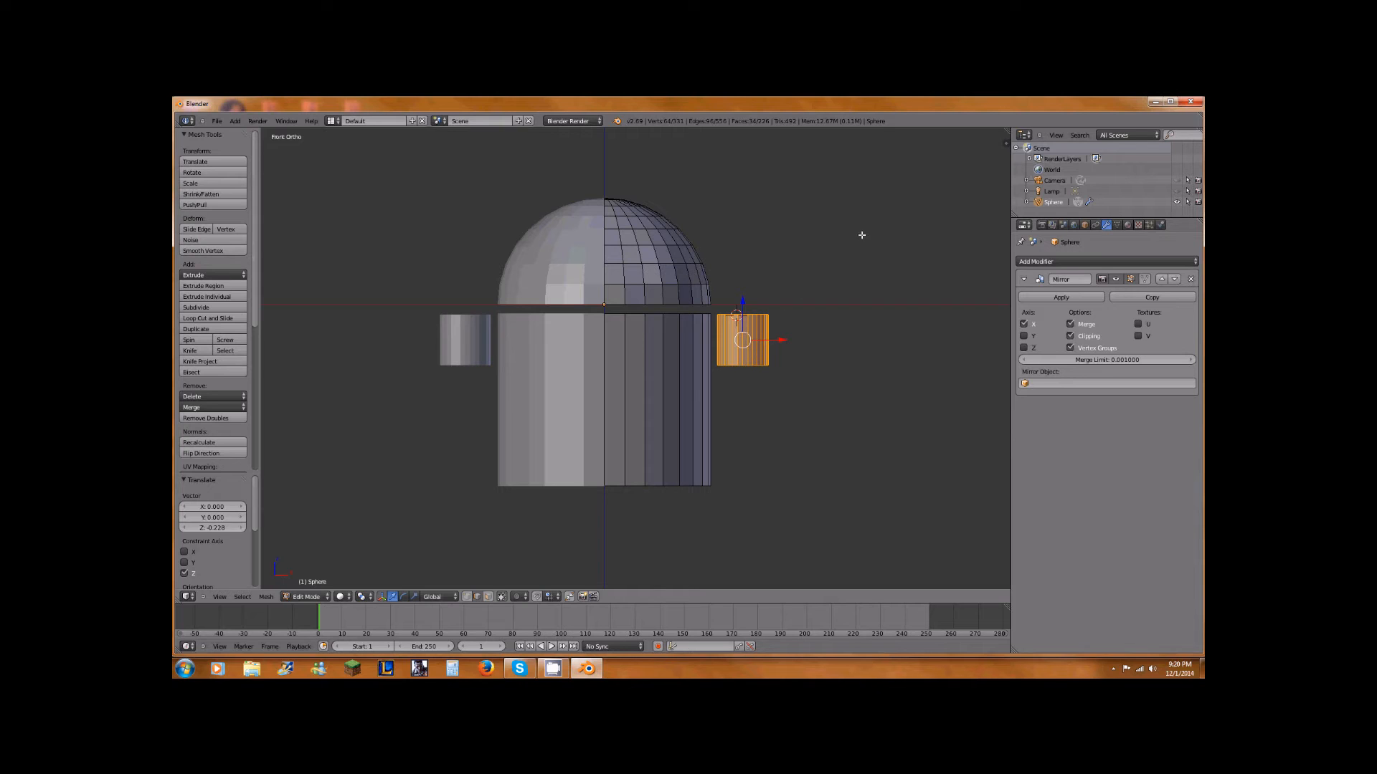
- Stretch the arm cylinder along Z by a factor of 2.7
key("s")
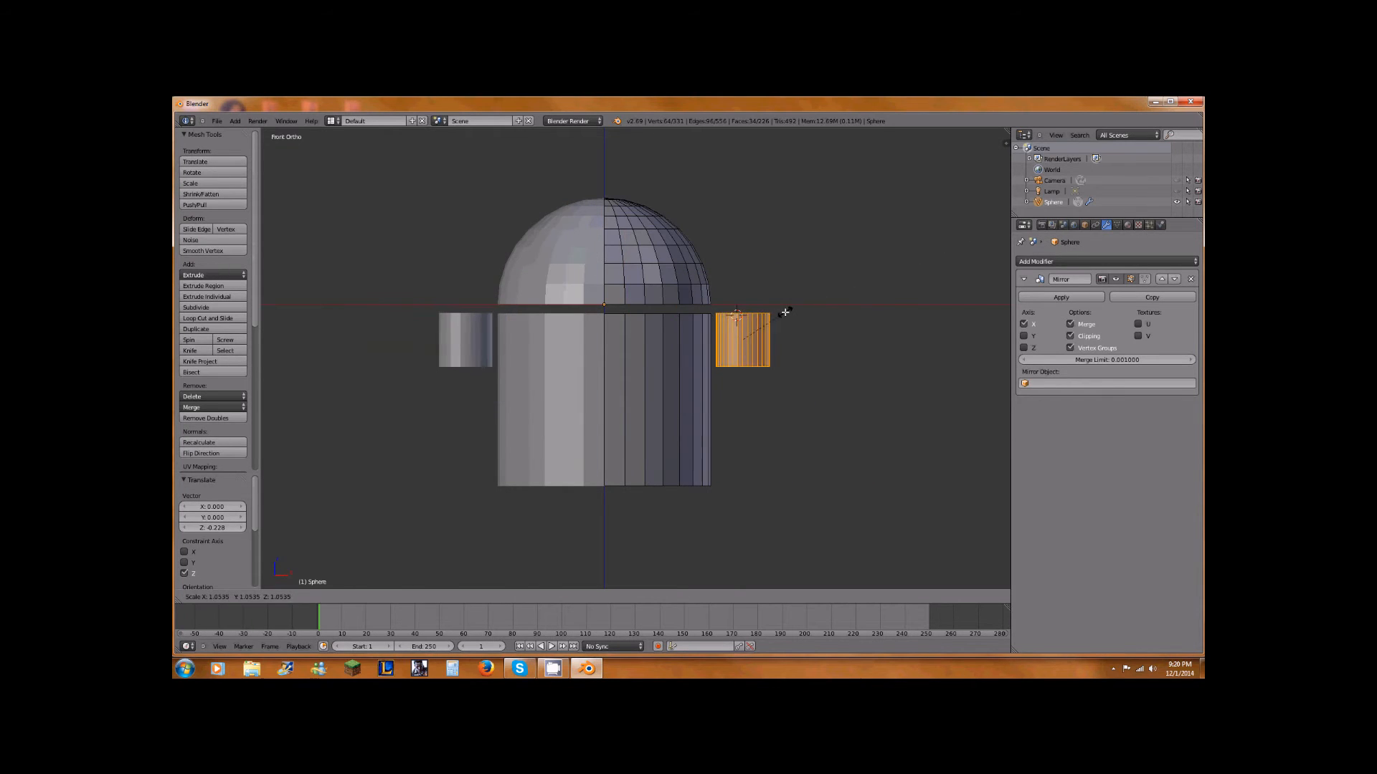
right_click(785, 313)
key("s")
key("z")
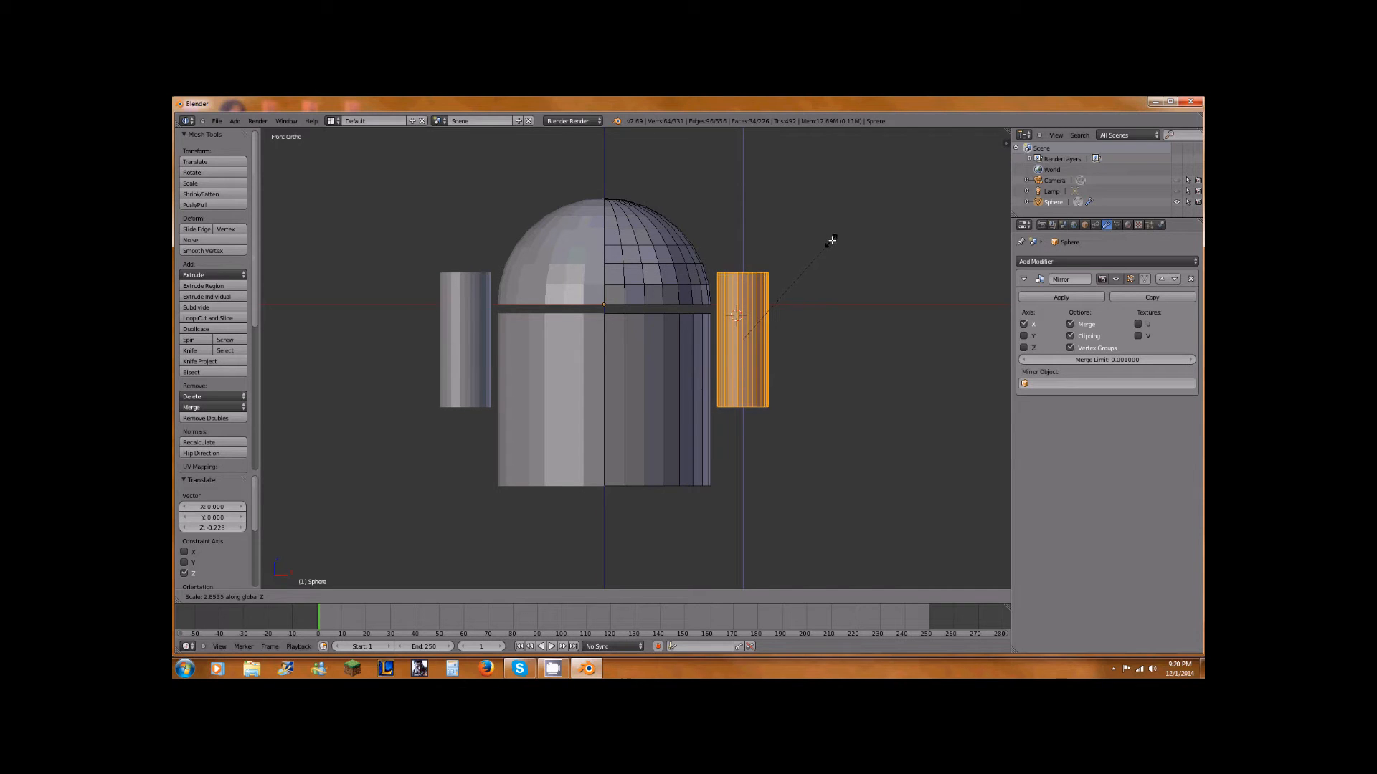
type("2.7002")
key("Return")
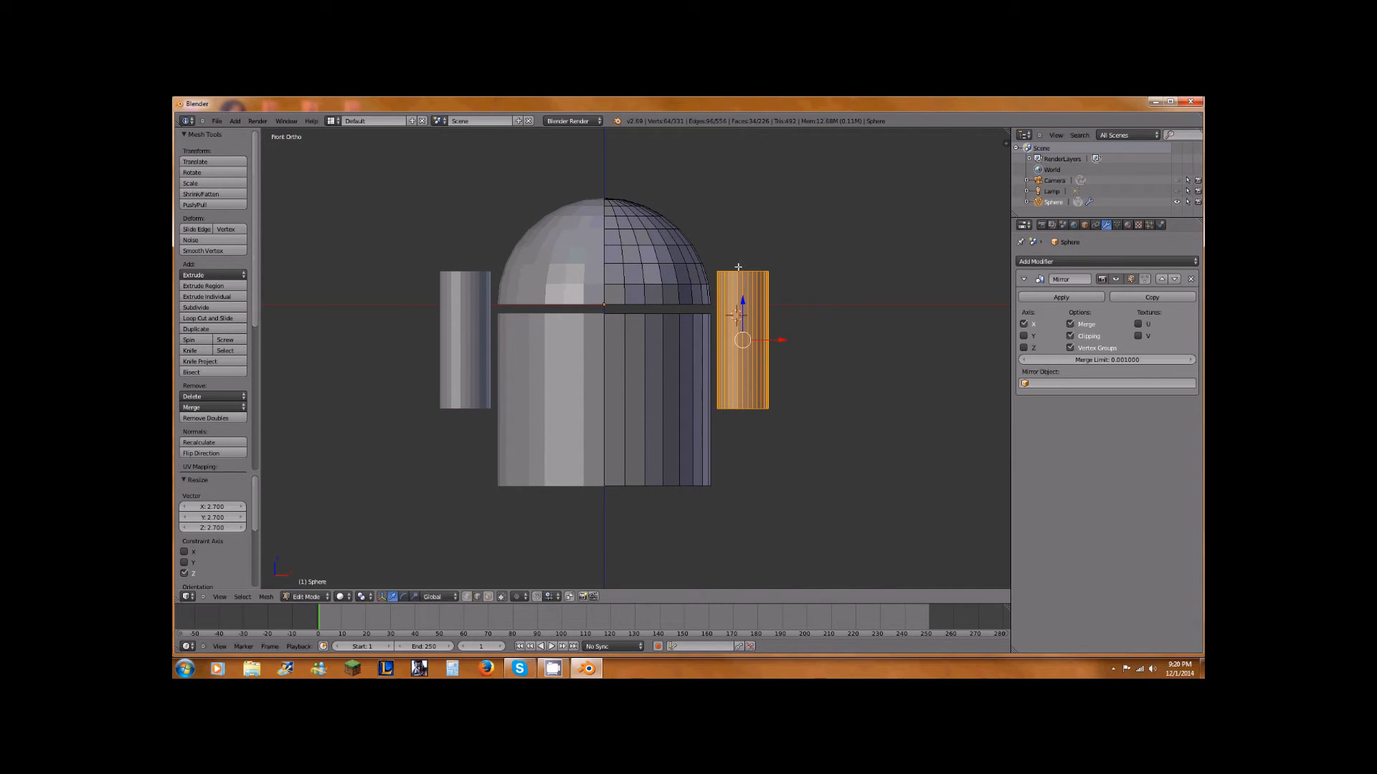
- Lower the arm along Z until its top sits just below the body's top, shift it about 0.8 along Y and deselect everything
left_click_drag(743, 301, 769, 333)
middle_click_drag(847, 334, 680, 456)
left_click_drag(781, 382, 859, 356)
middle_click_drag(859, 357, 831, 334)
key("KP_1")
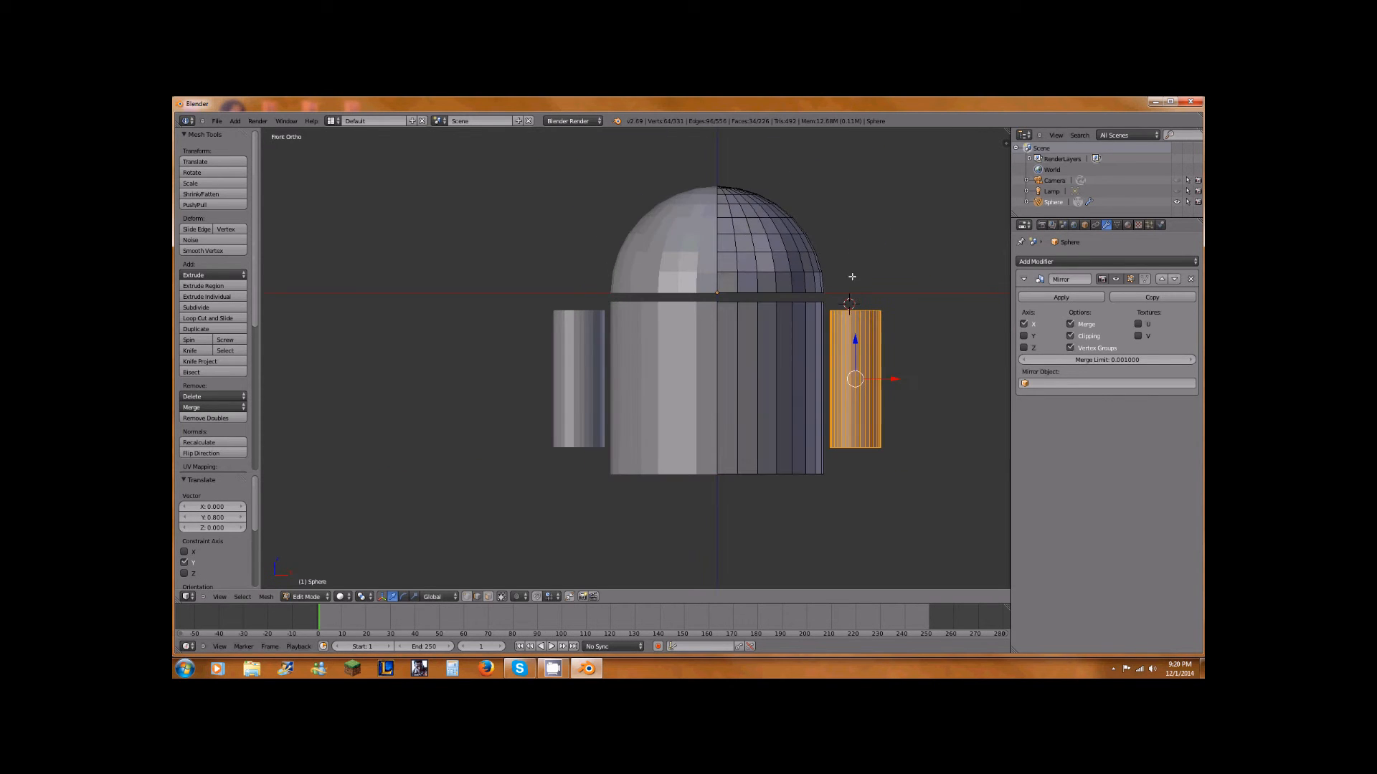
middle_click_drag(883, 351, 831, 315, "shift")
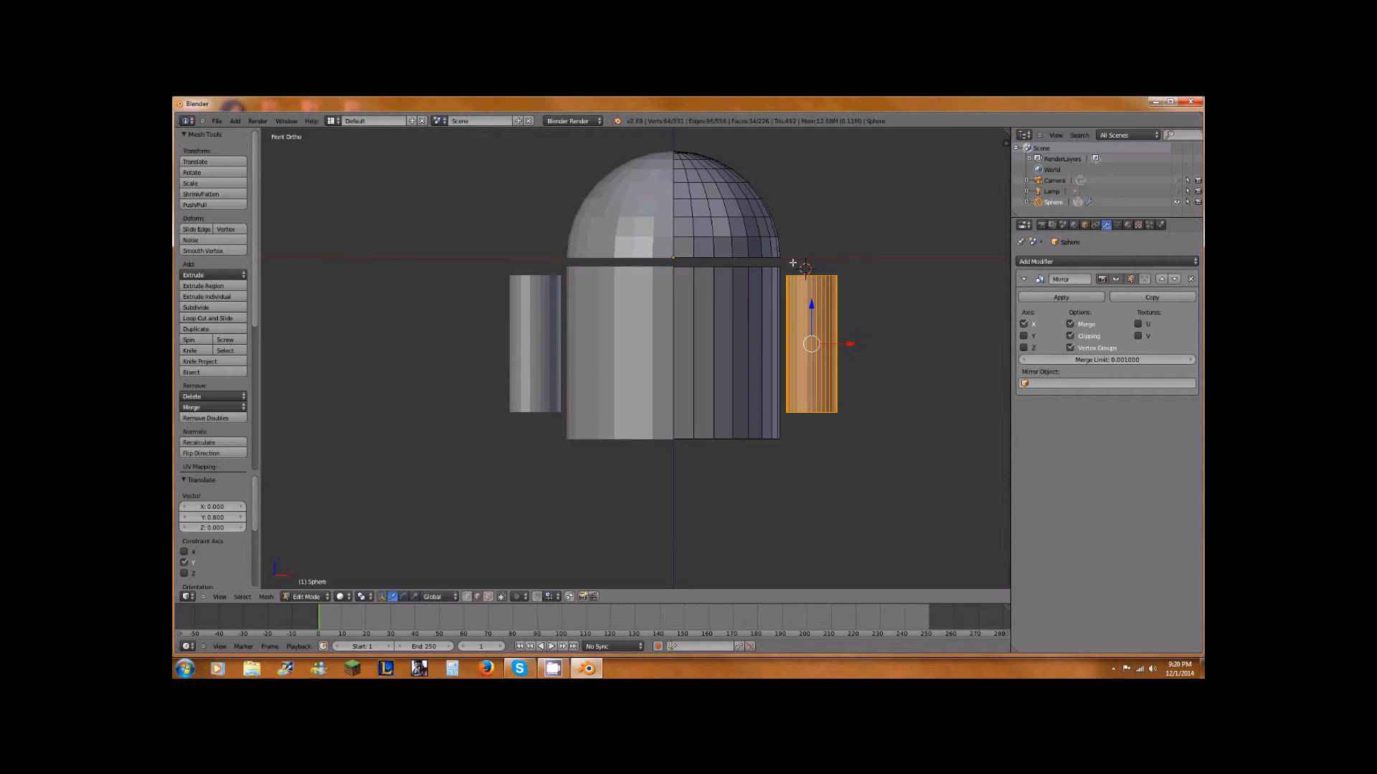
key("a")
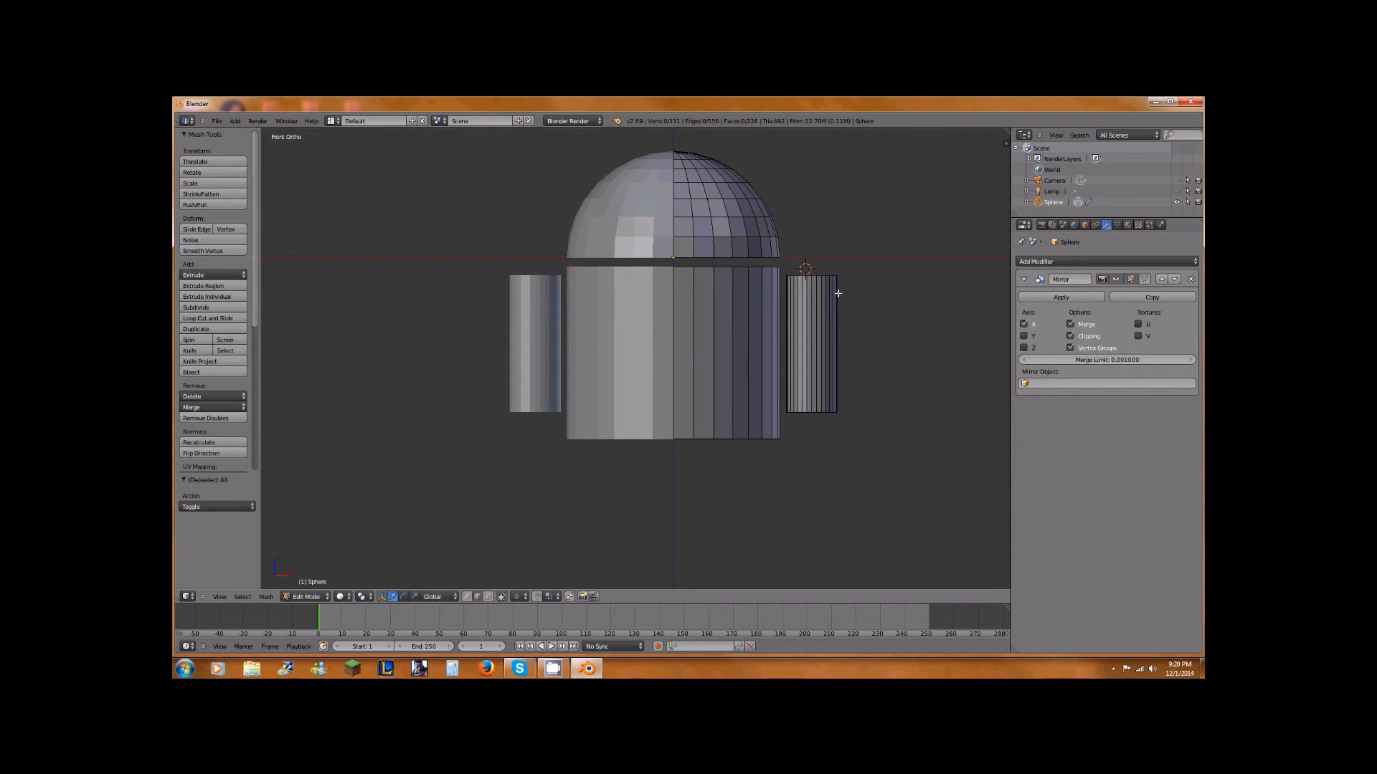
- Duplicate the arm cylinder and place the copy under the body as a leg, about -0.855 along X and -0.658 along Z
scroll(836, 295, "up", 4)
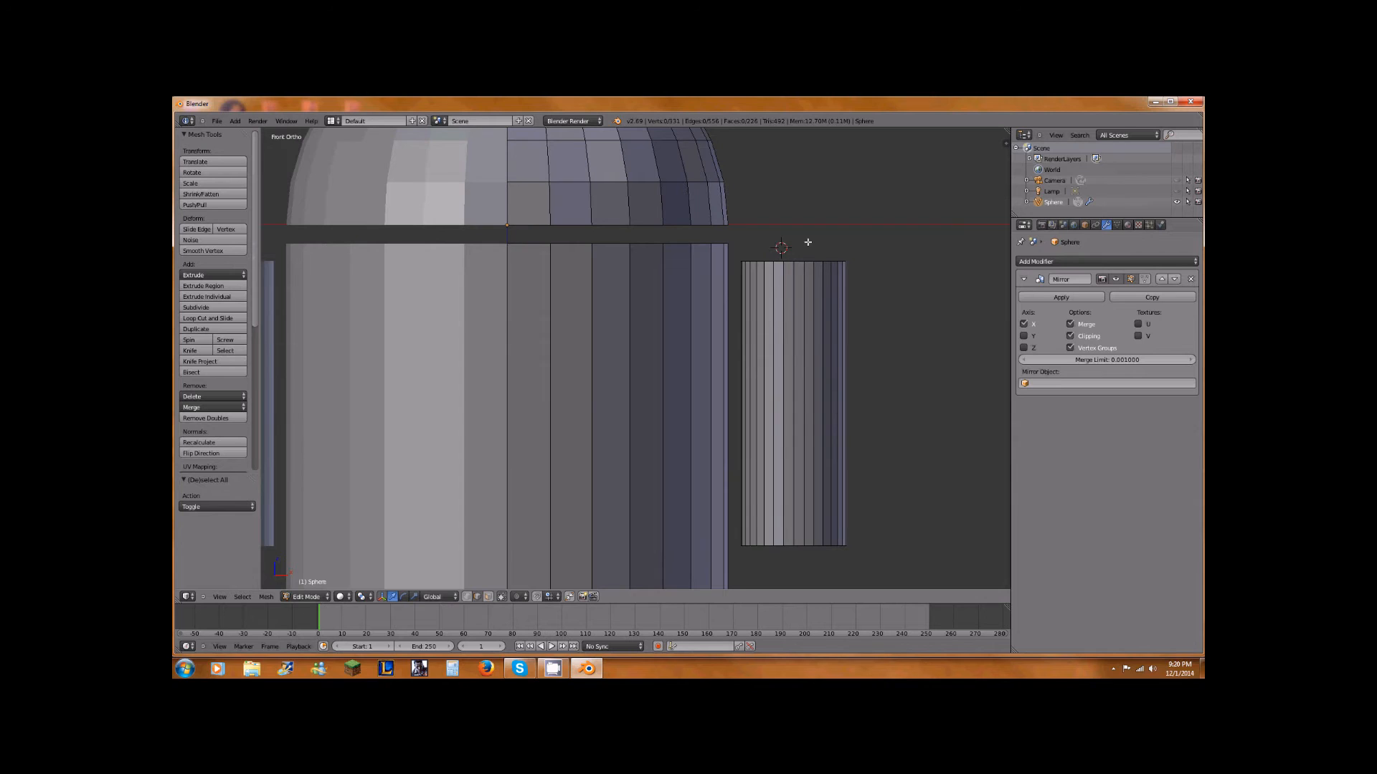
key("l")
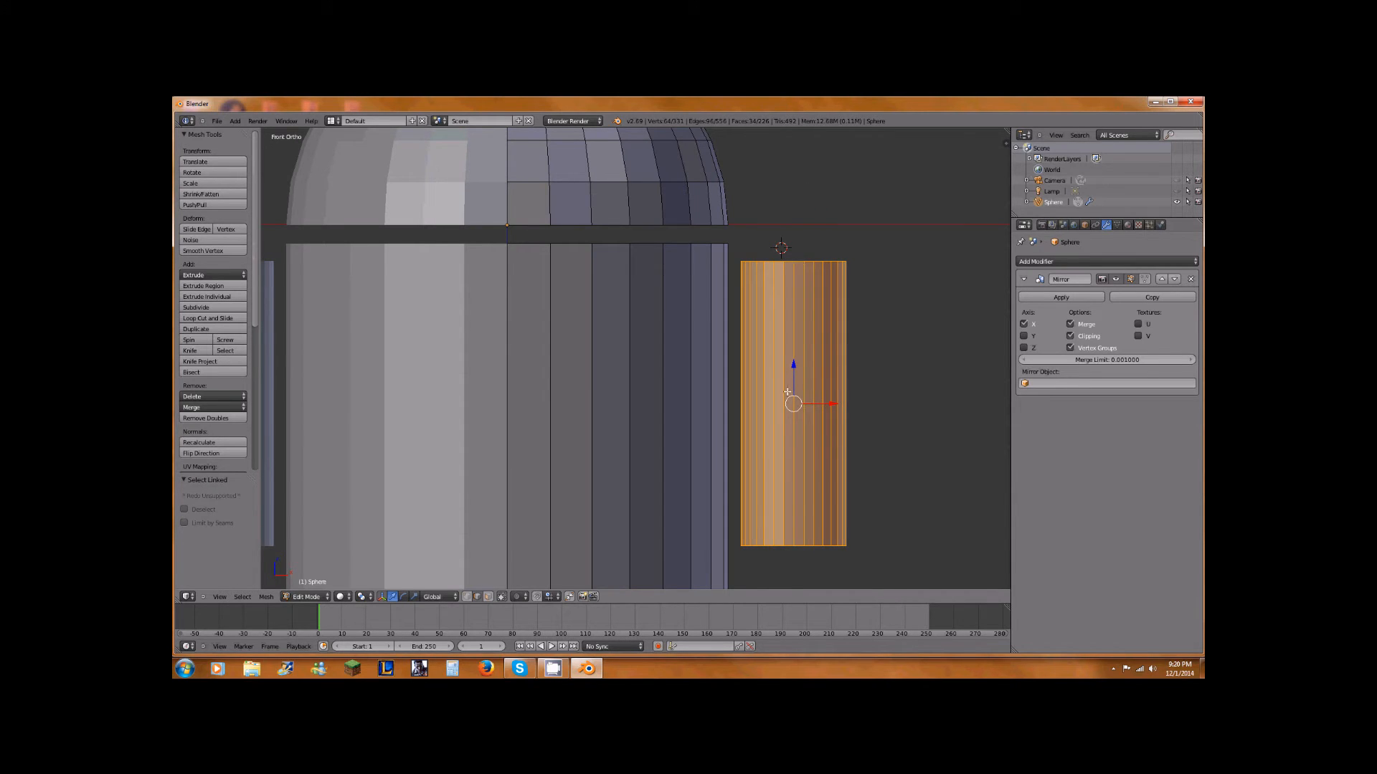
scroll(788, 392, "down", 2)
middle_click_drag(772, 386, 837, 351, "shift")
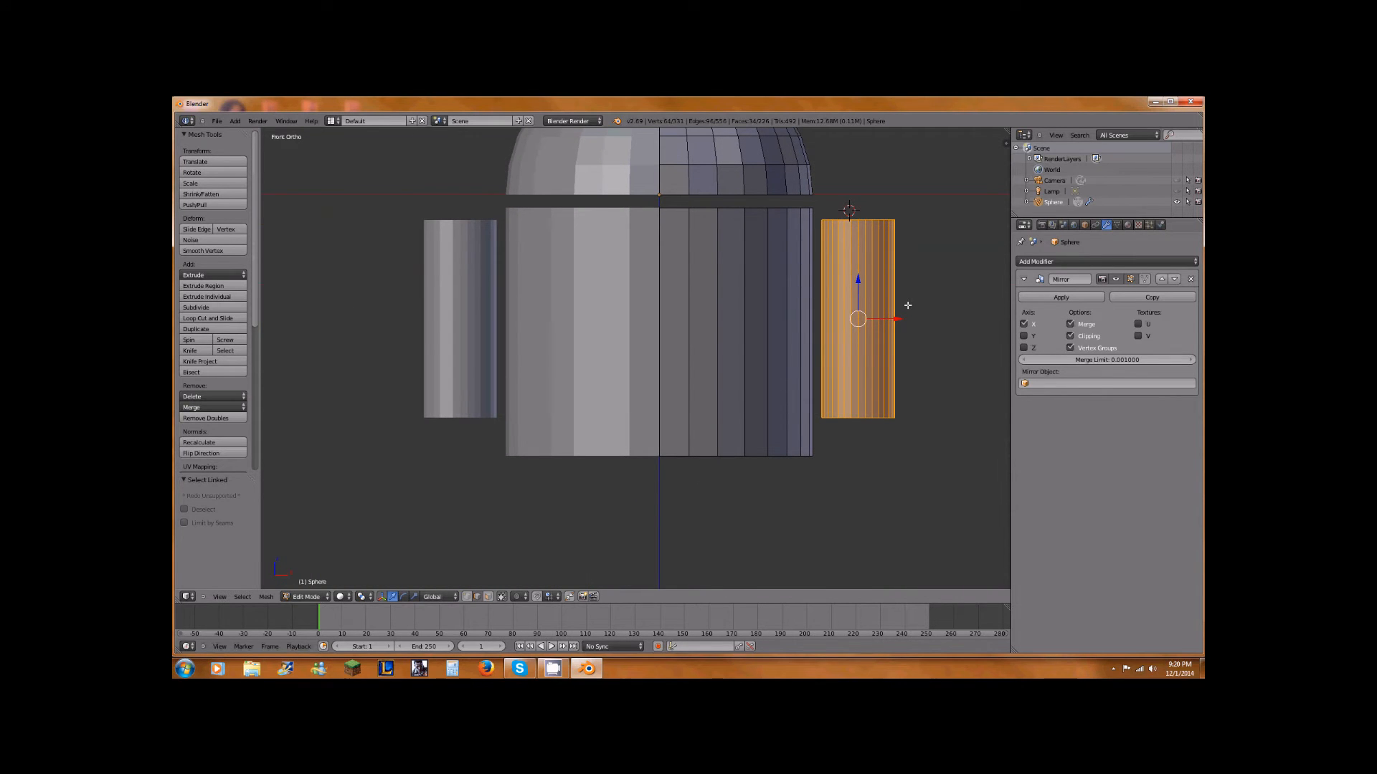
key("shift+d")
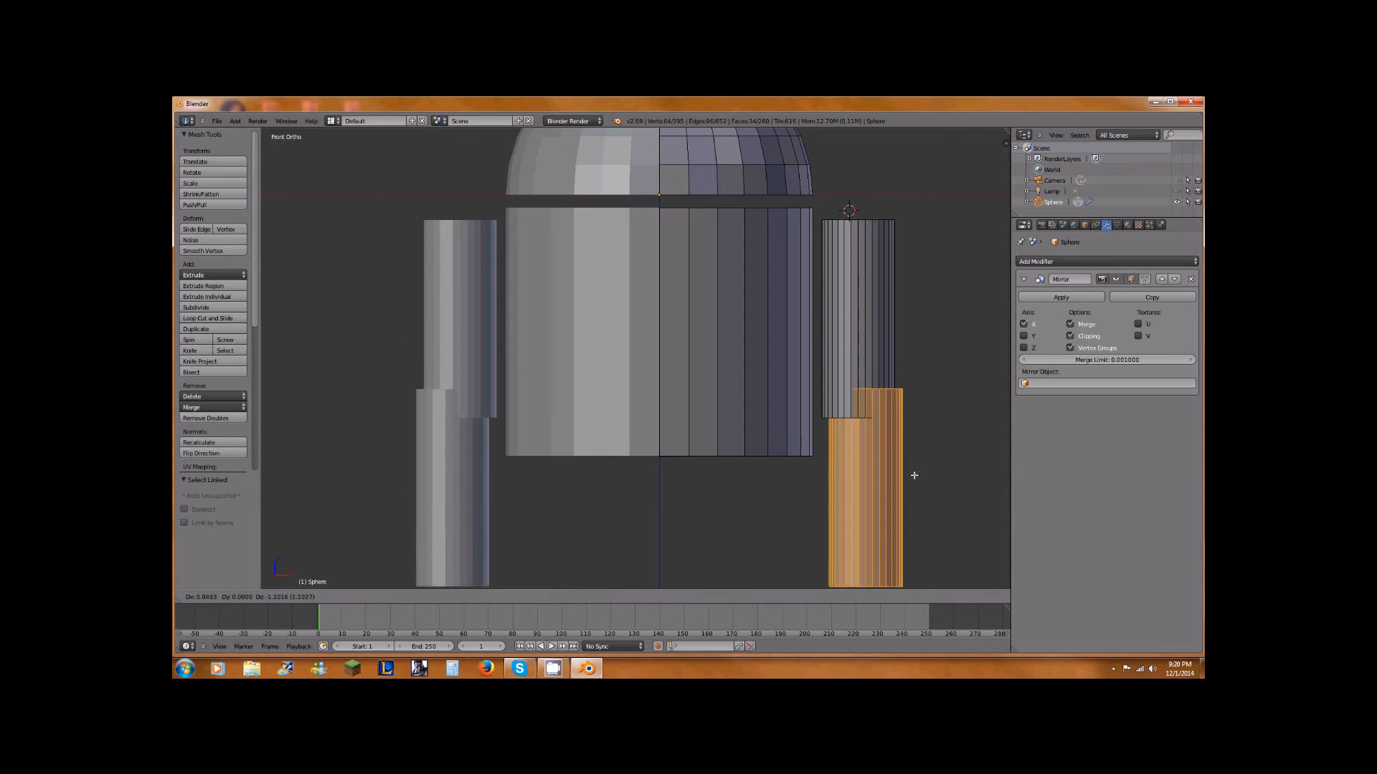
left_click(773, 400)
- In side view, select the arm and leg cylinders together, centre them on the body along Y, and review the robot in Object Mode
middle_click_drag(773, 400, 640, 362)
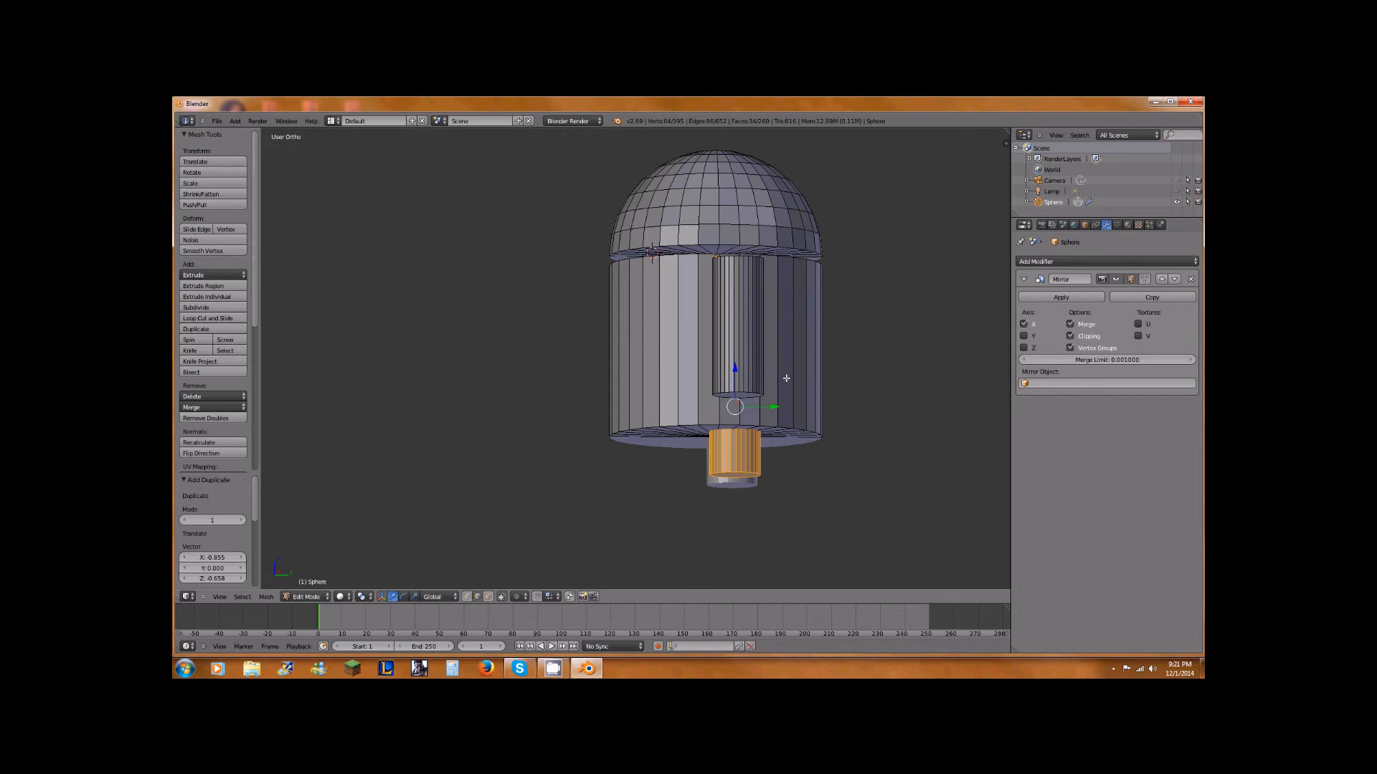
key("KP_3")
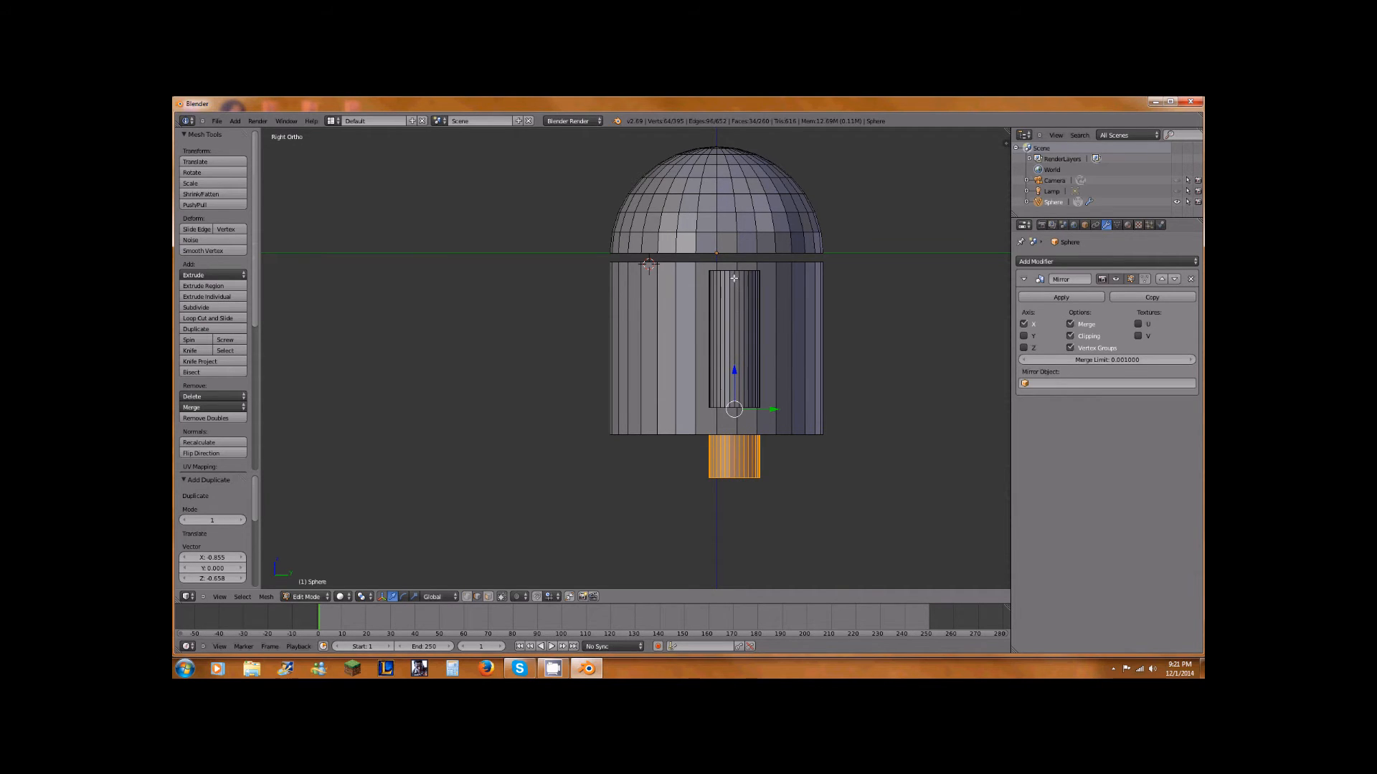
key("l")
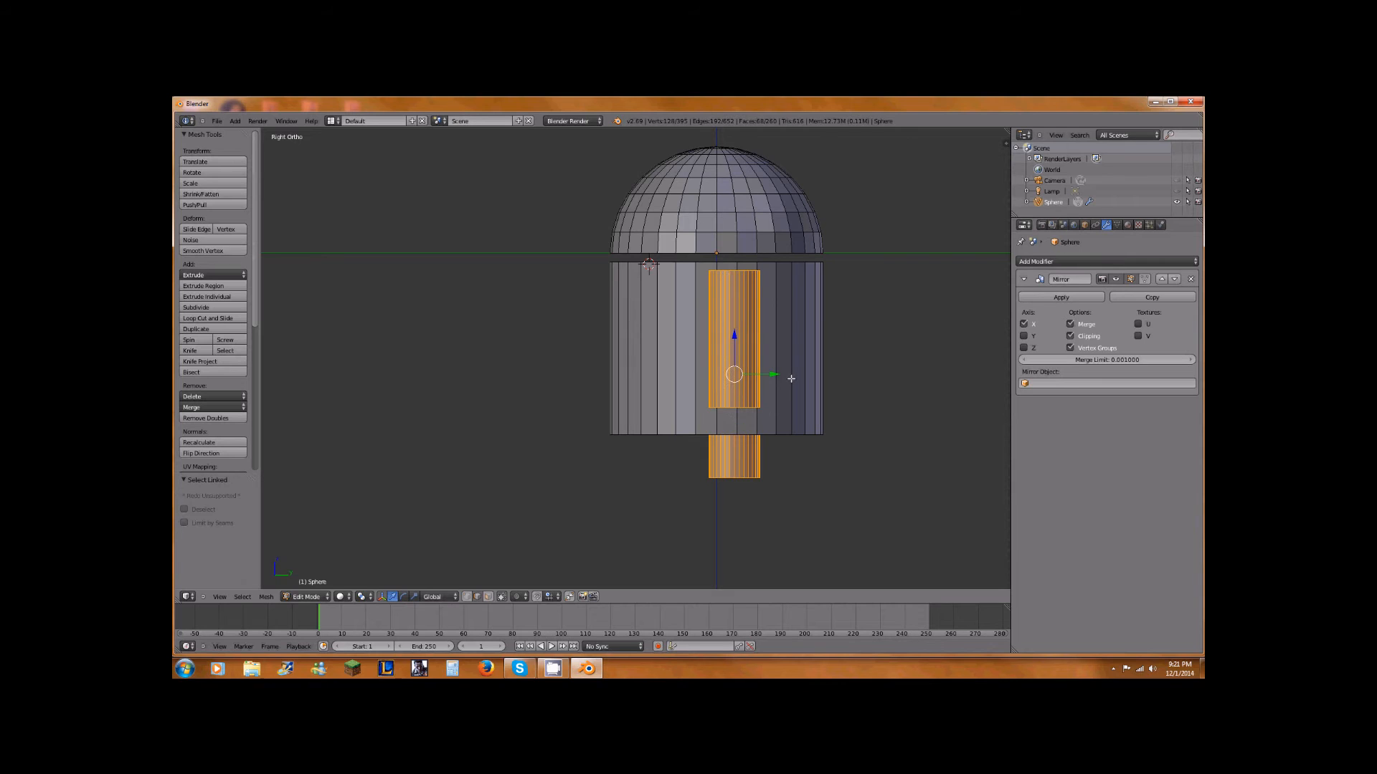
left_click_drag(773, 375, 754, 375)
key("KP_1")
key("Tab")
middle_click_drag(720, 307, 756, 304)
middle_click_drag(897, 290, 643, 294)
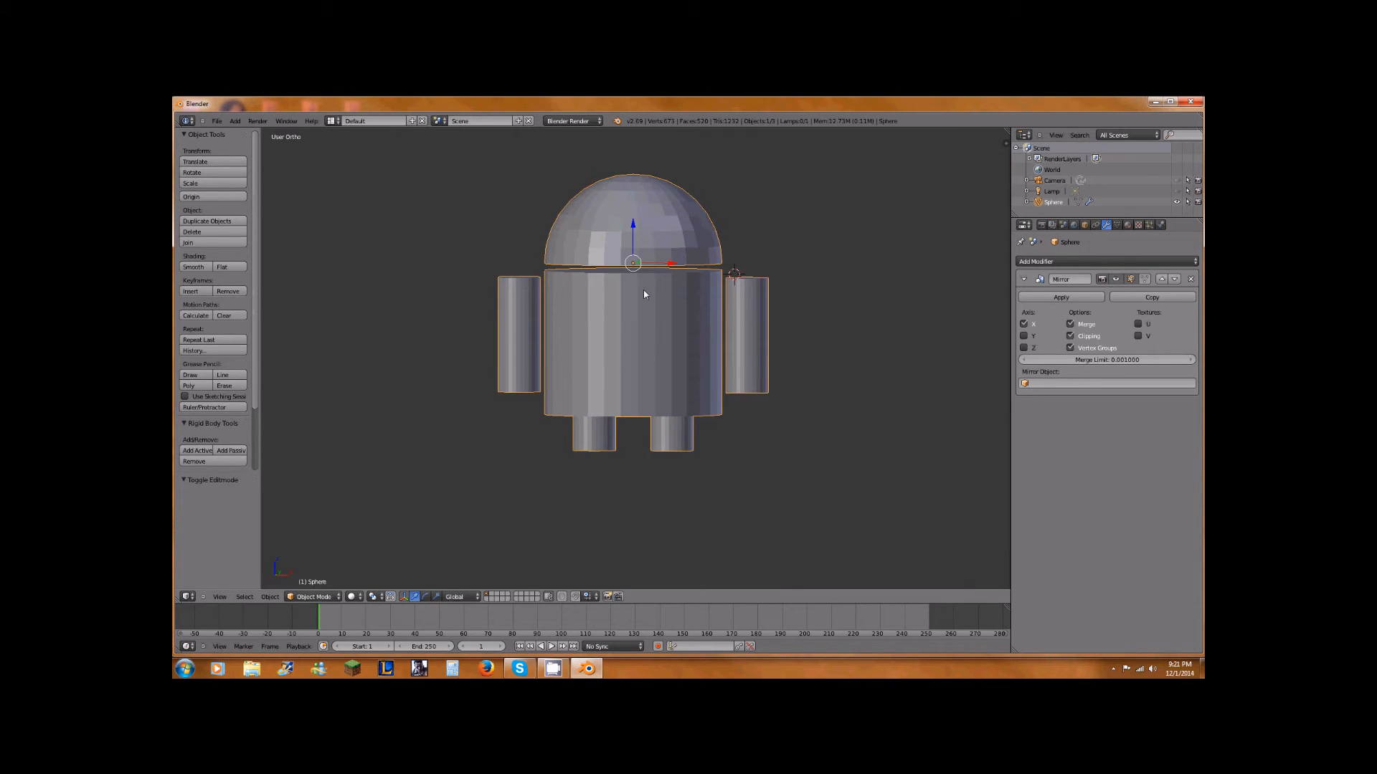
key("KP_1")
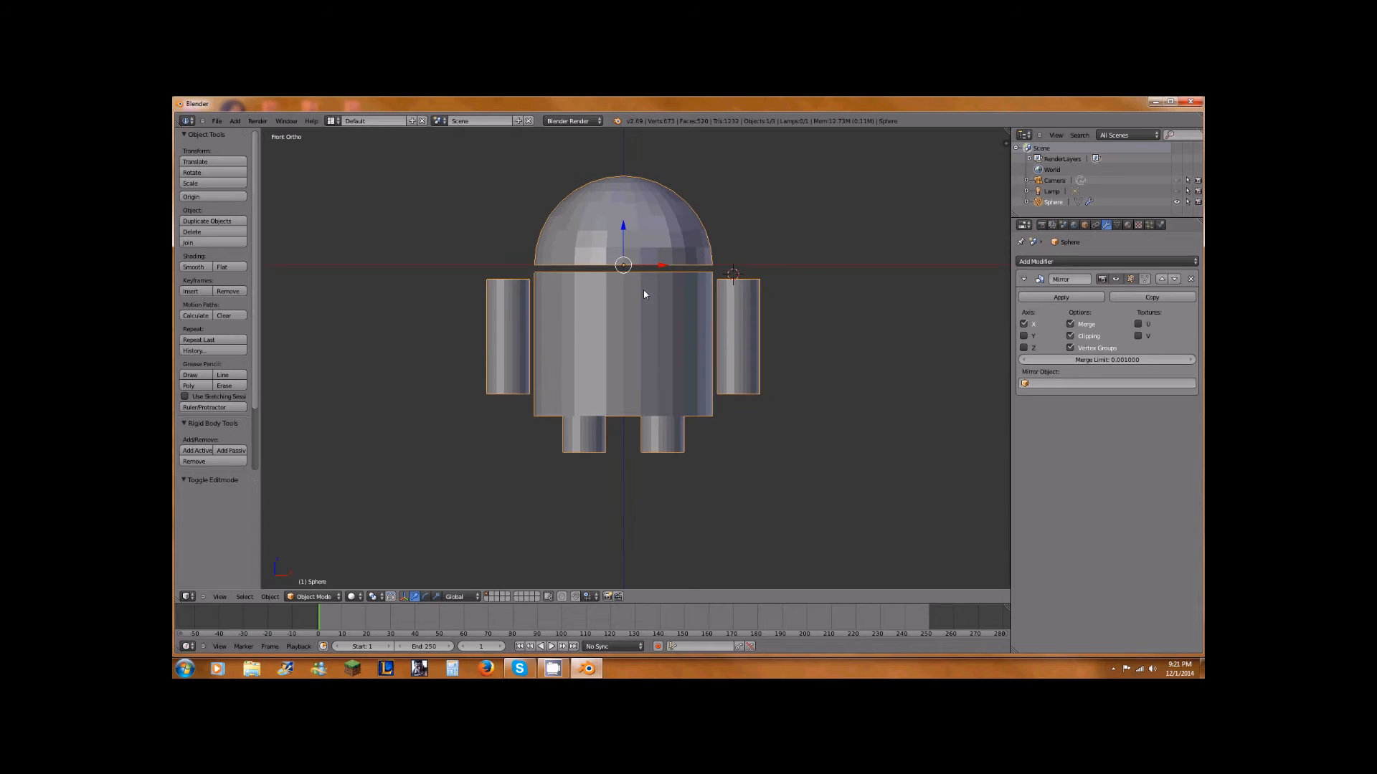
- Deselect the arm and leg in Edit Mode and reset the 3D cursor to the scene's centre
middle_click_drag(673, 212, 732, 294, "shift")
left_click(787, 297)
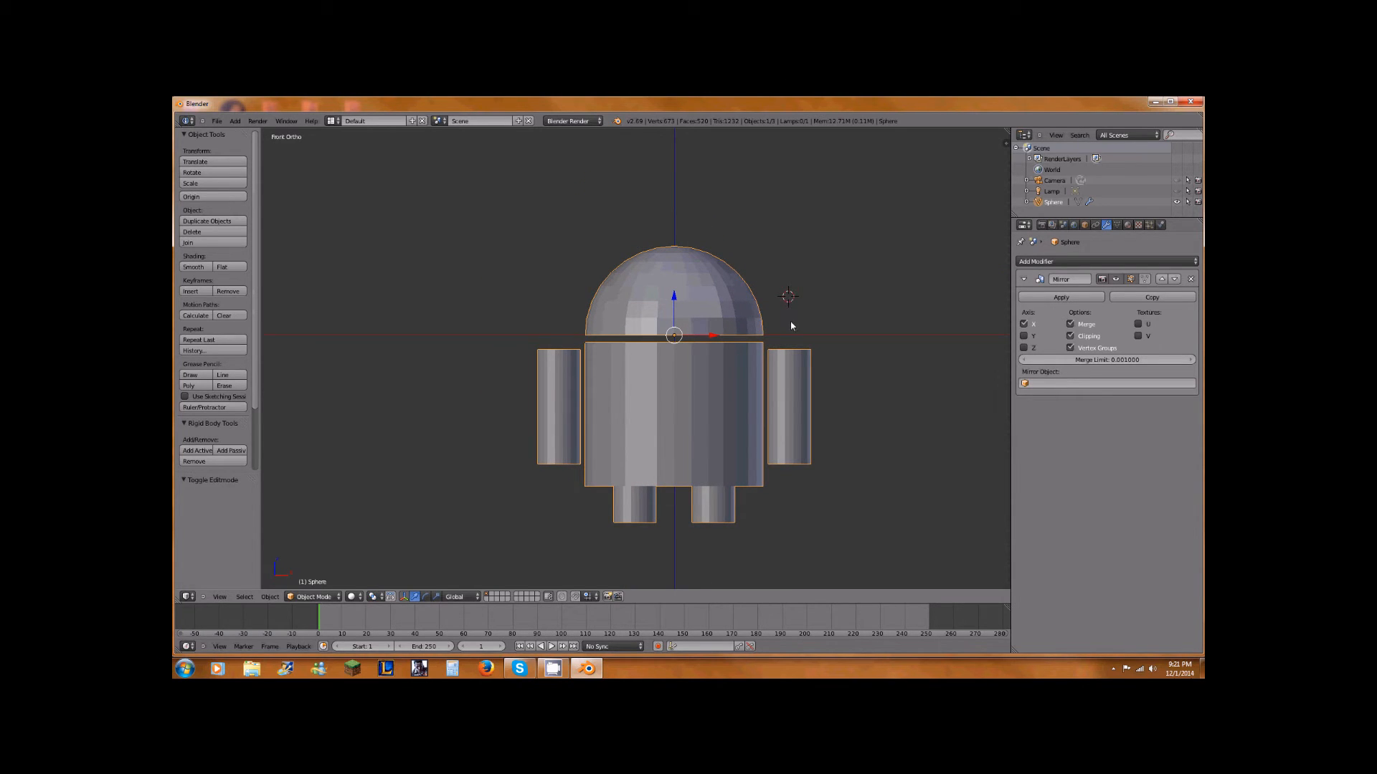
key("Tab")
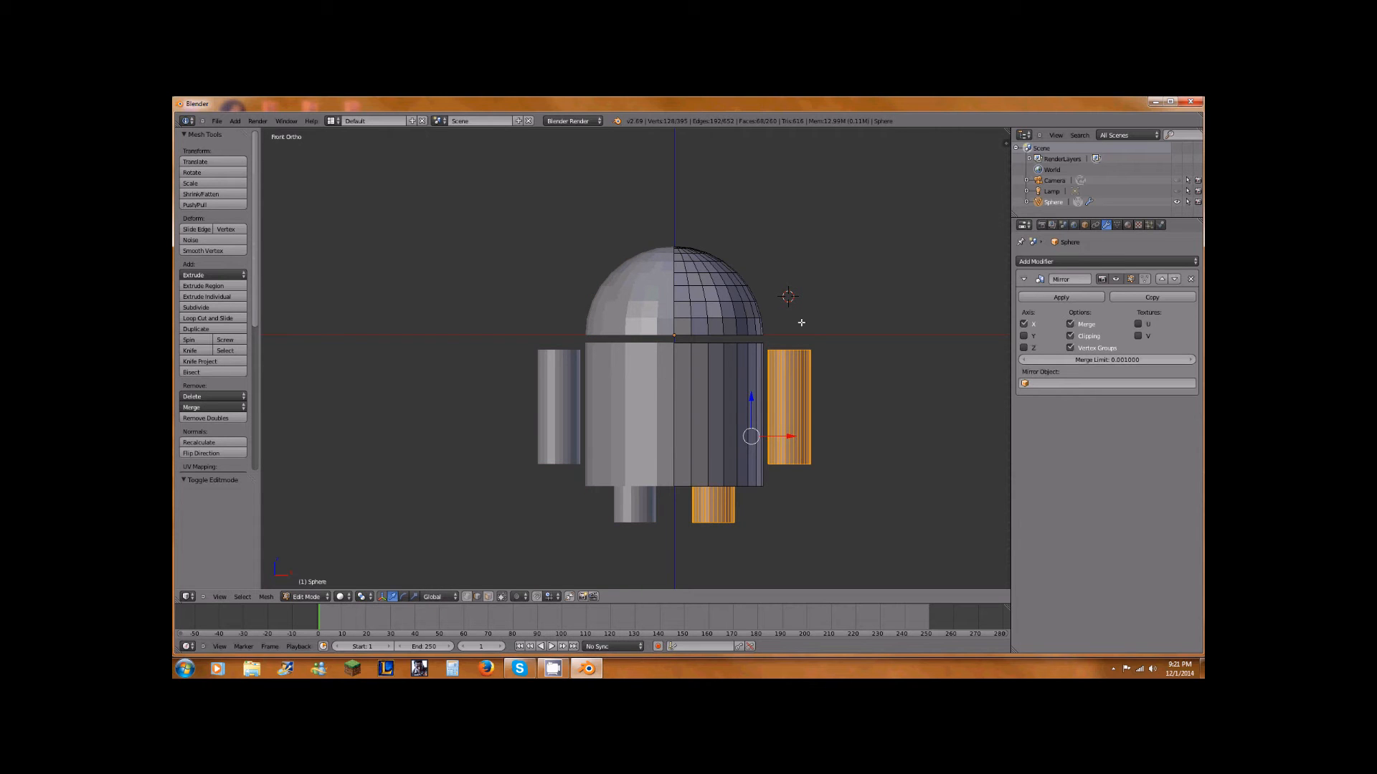
key("a")
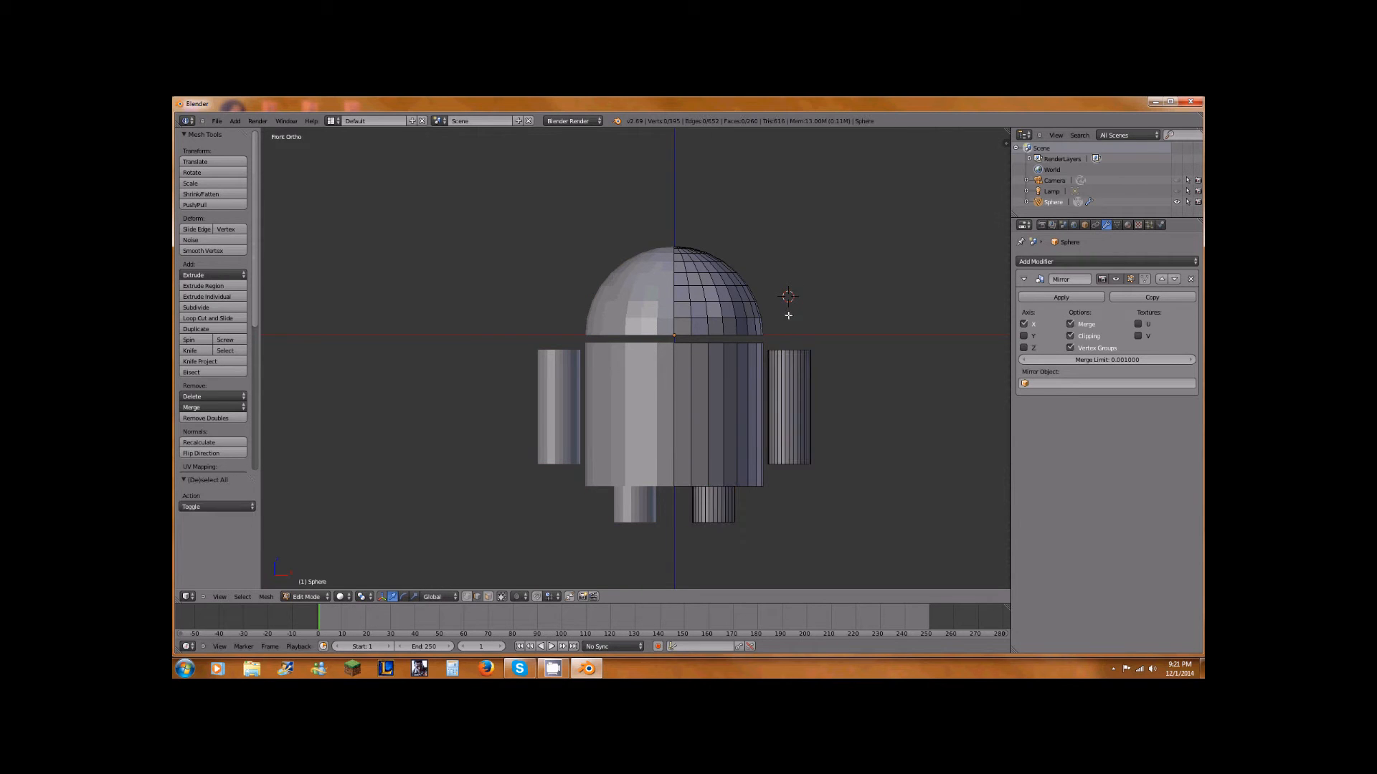
key("KP_3")
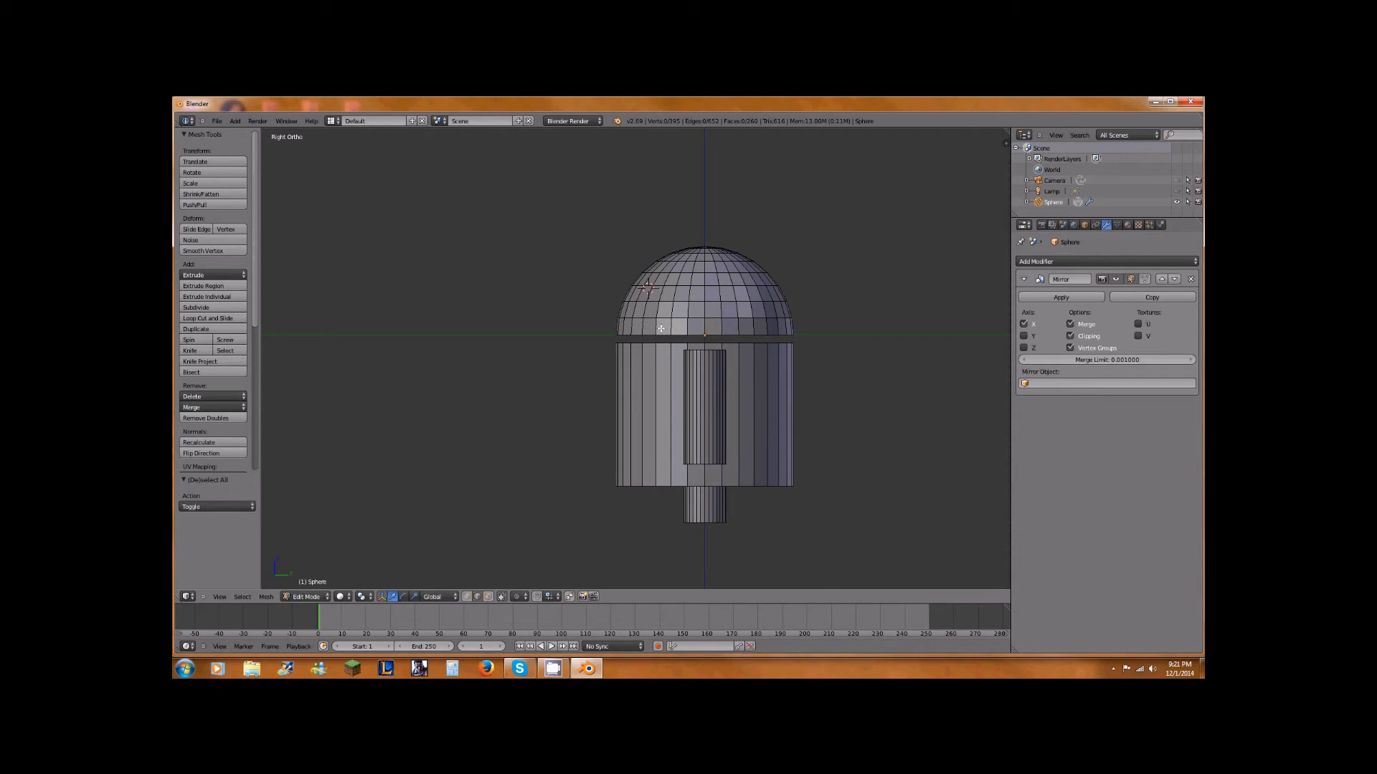
key("shift+c")
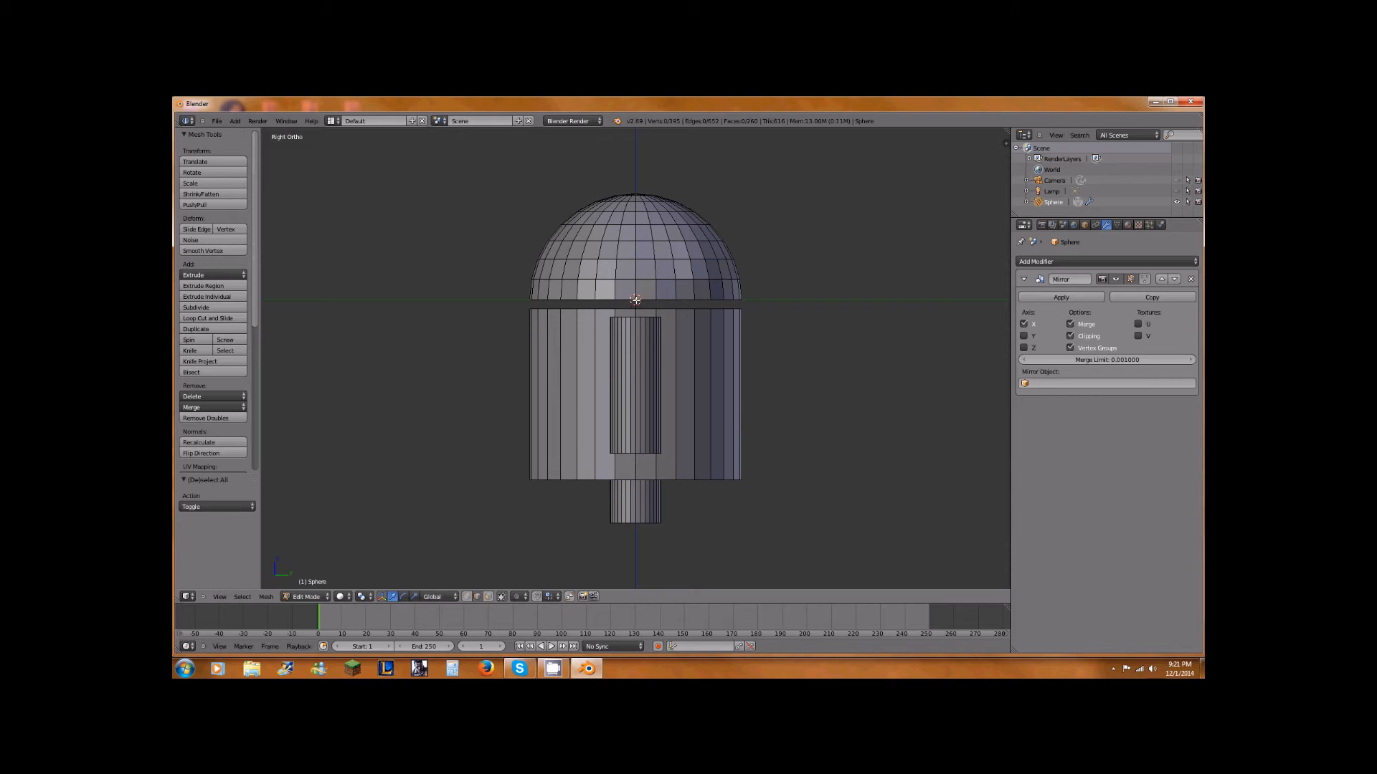
- In front view, place the 3D cursor beside the head, add a UV sphere there and scale it to about 0.160 for an eye
key("KP_1")
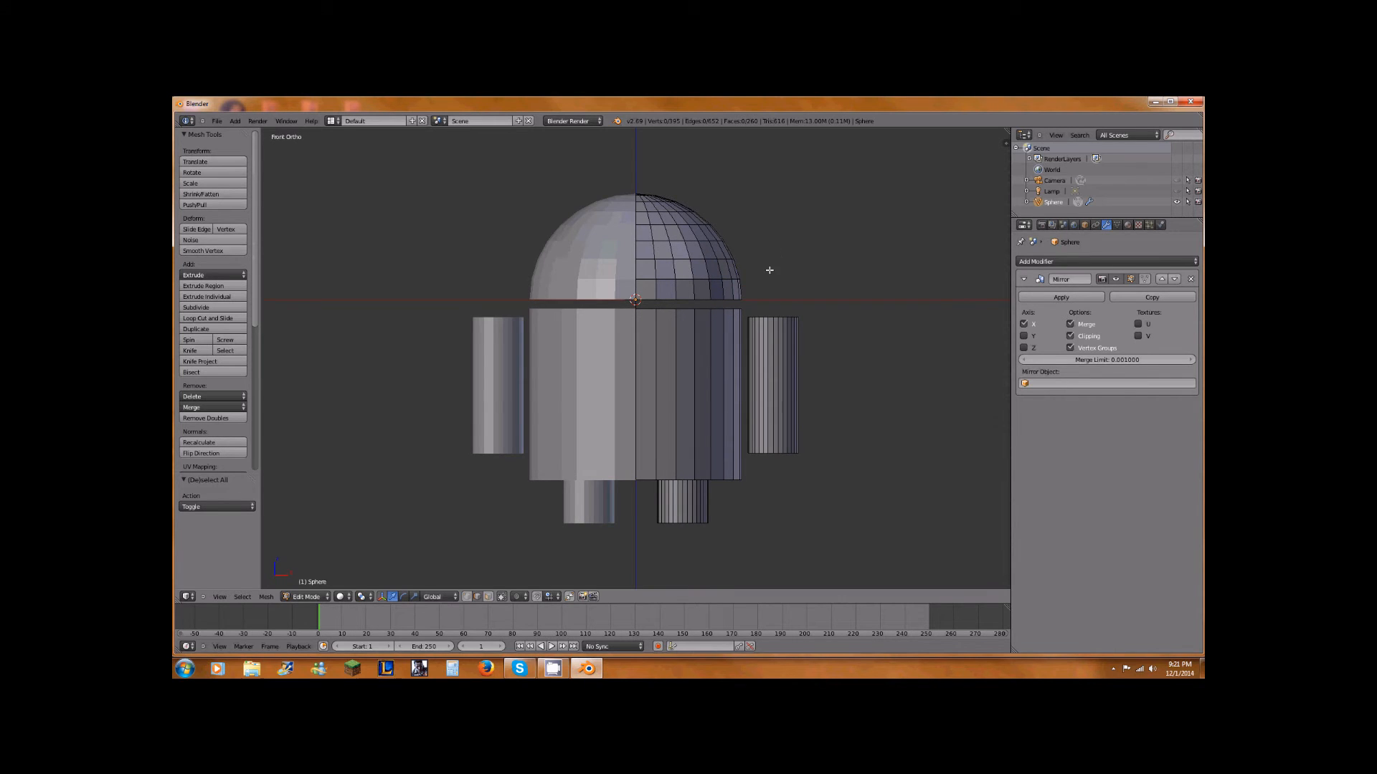
left_click(779, 236)
key("shift+s")
key("shift+a")
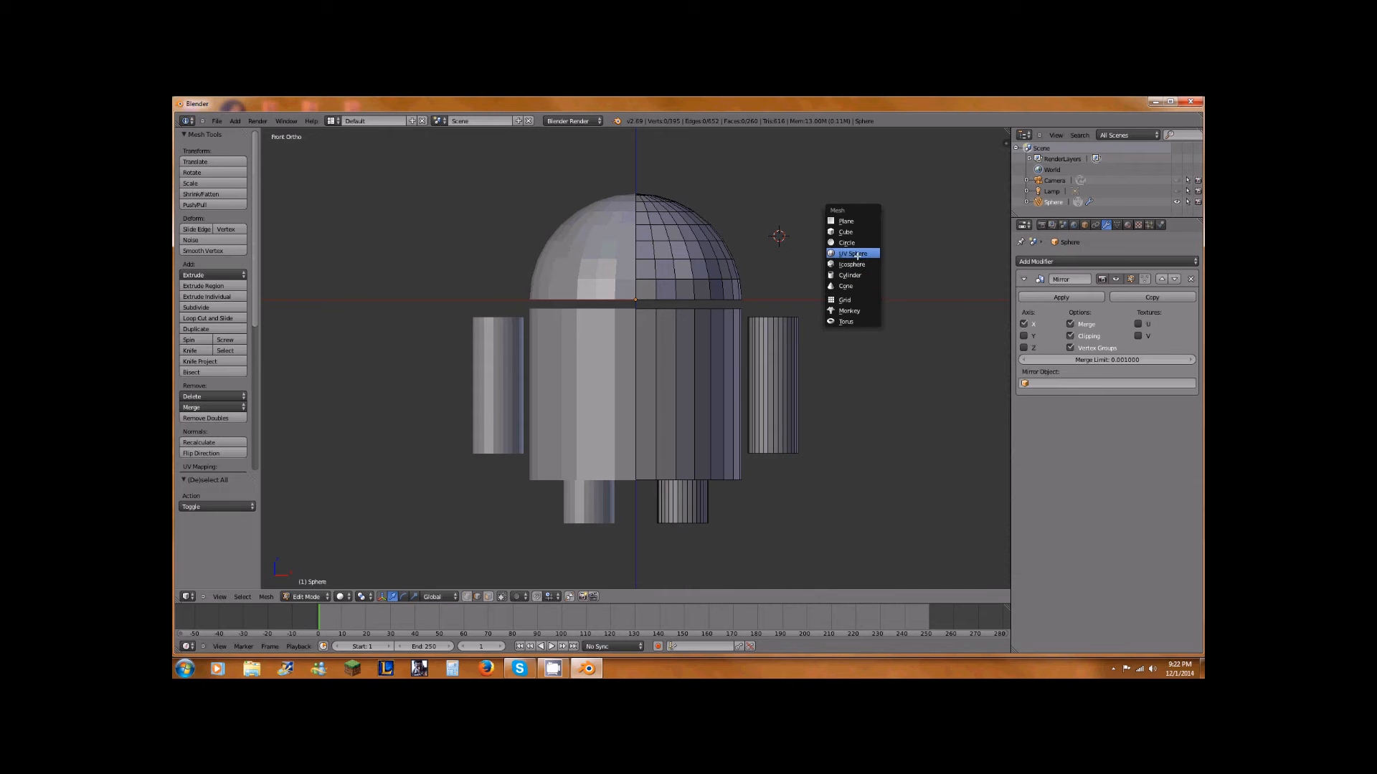
left_click(862, 255)
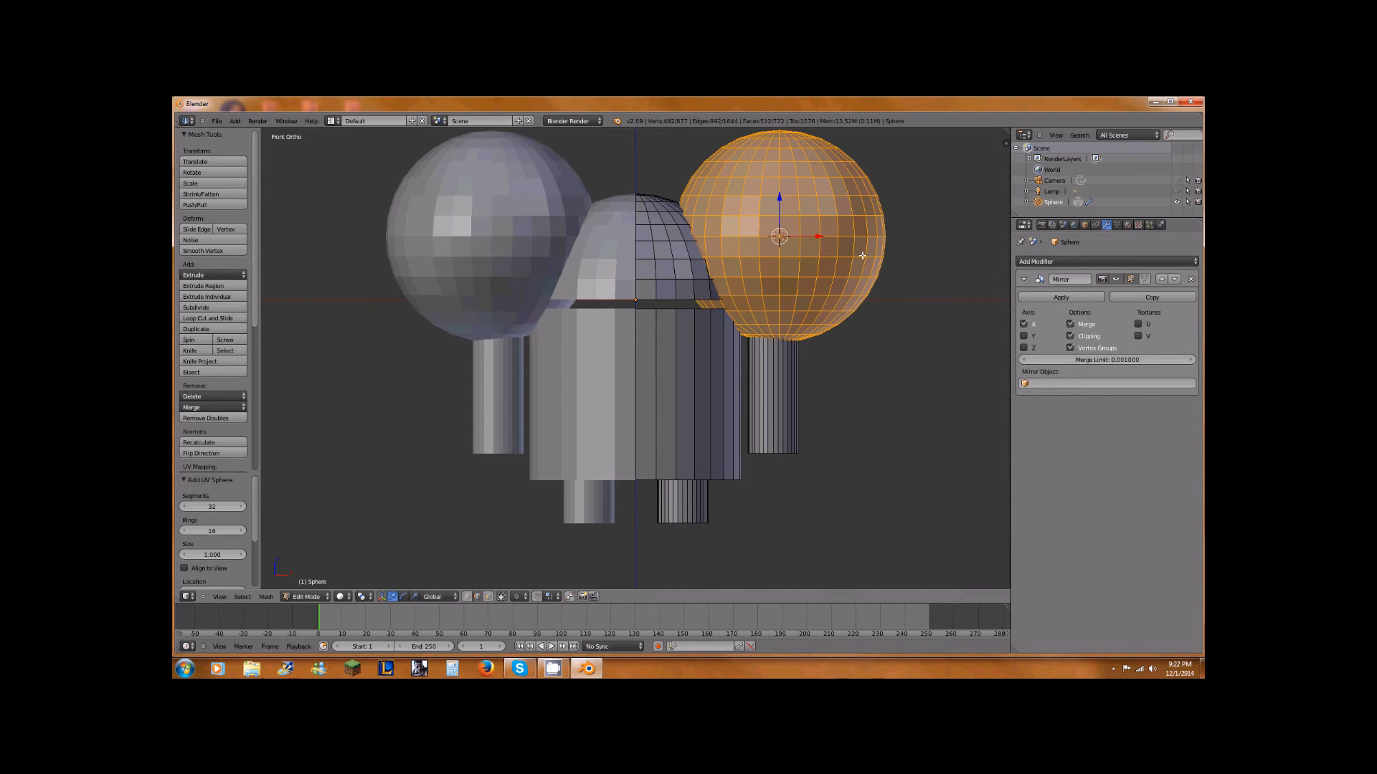
key("s")
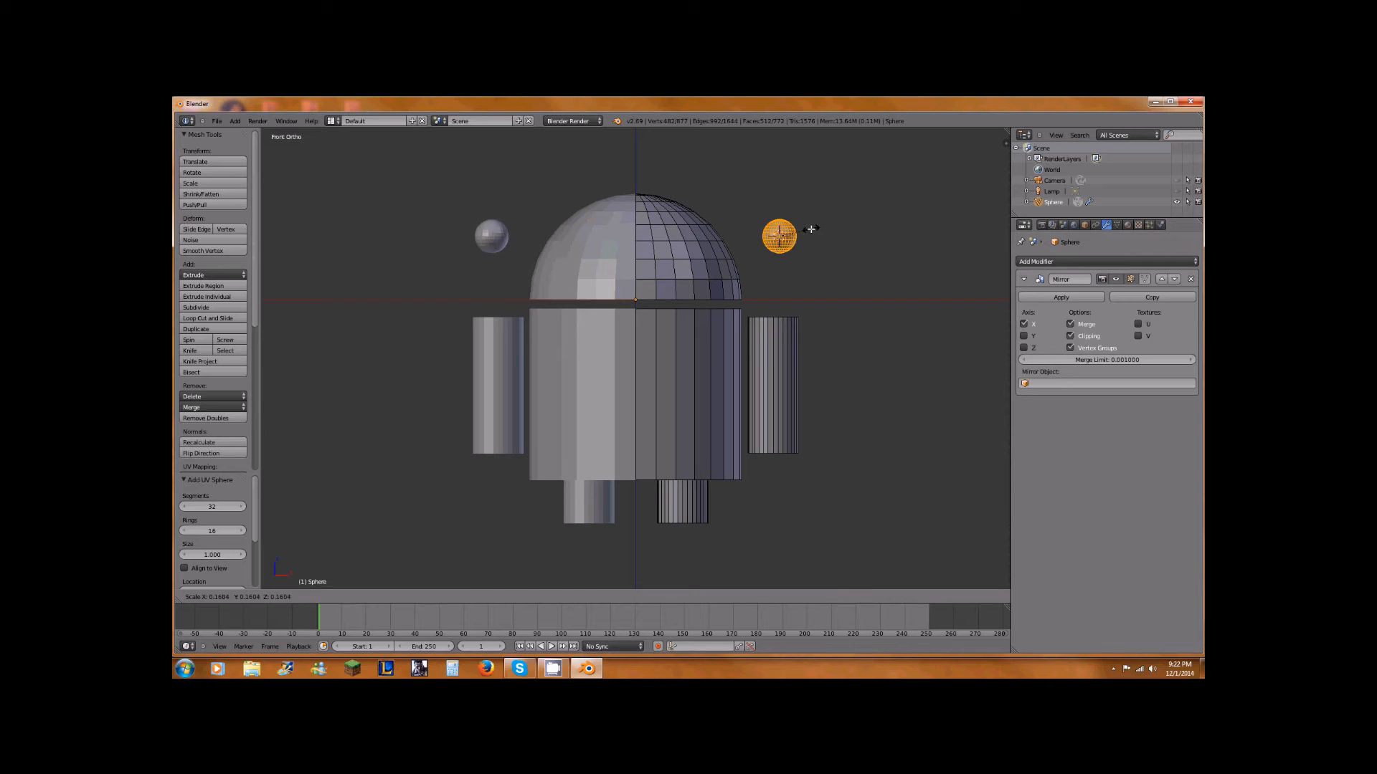
left_click(809, 227)
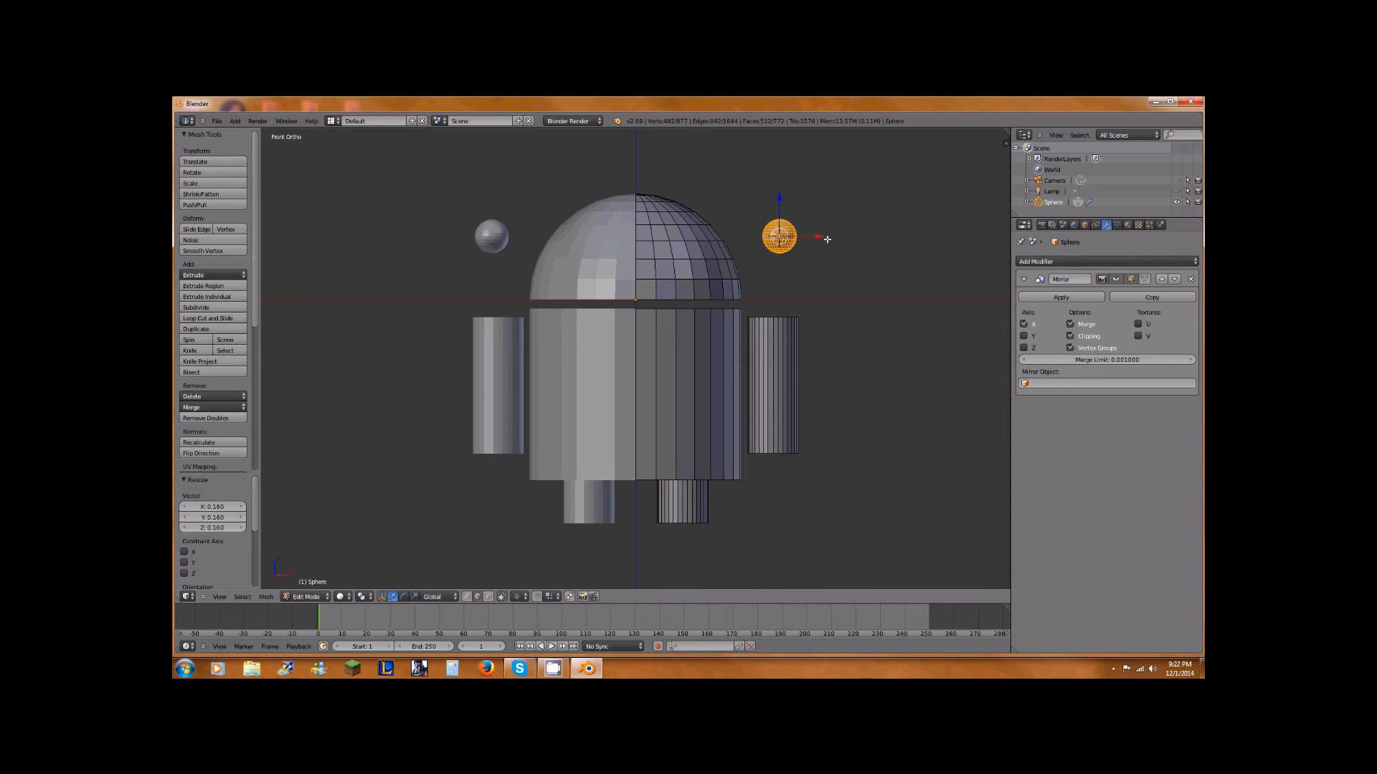
- Move the eye sphere about -0.569 along Y and about 0.8 inward along X to the front of the dome
middle_click_drag(882, 221, 812, 241)
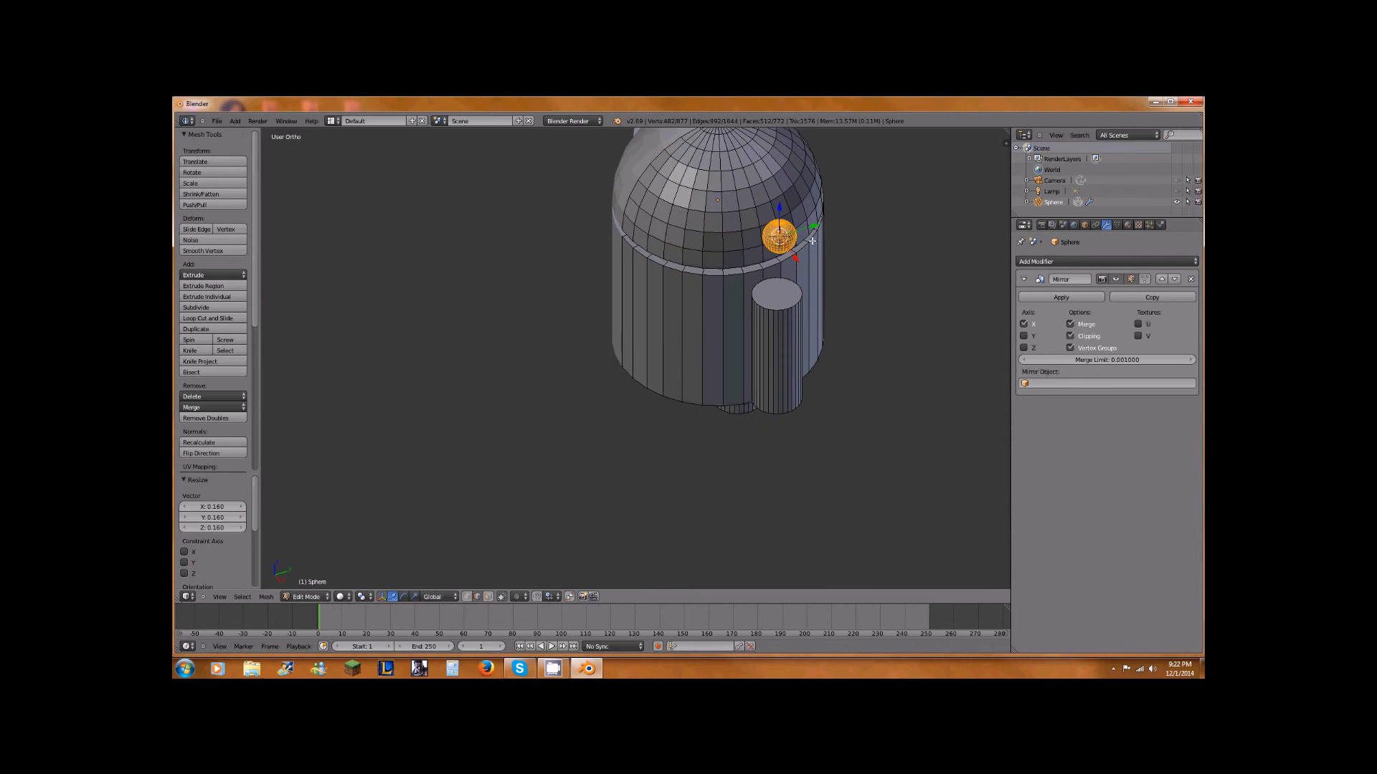
key("g")
key("y")
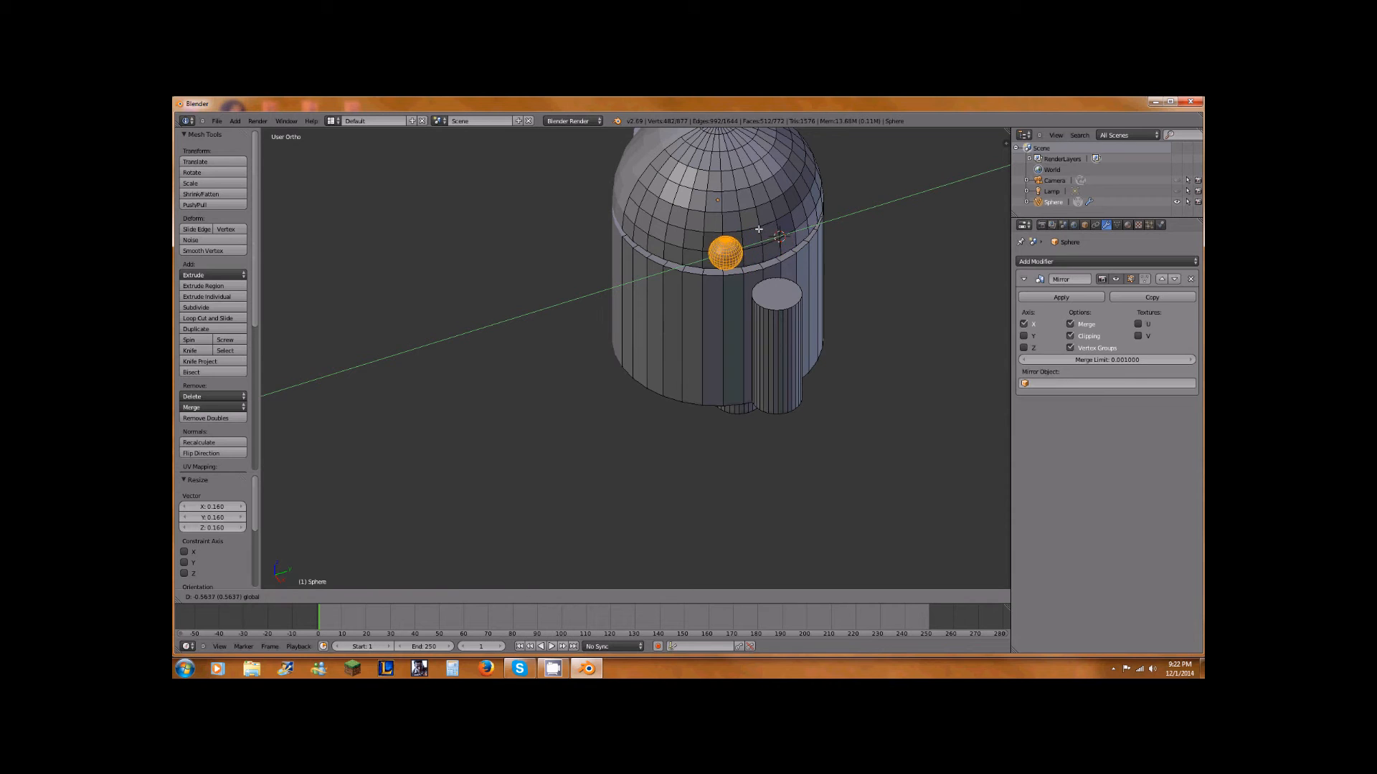
left_click(746, 281)
key("g")
key("x")
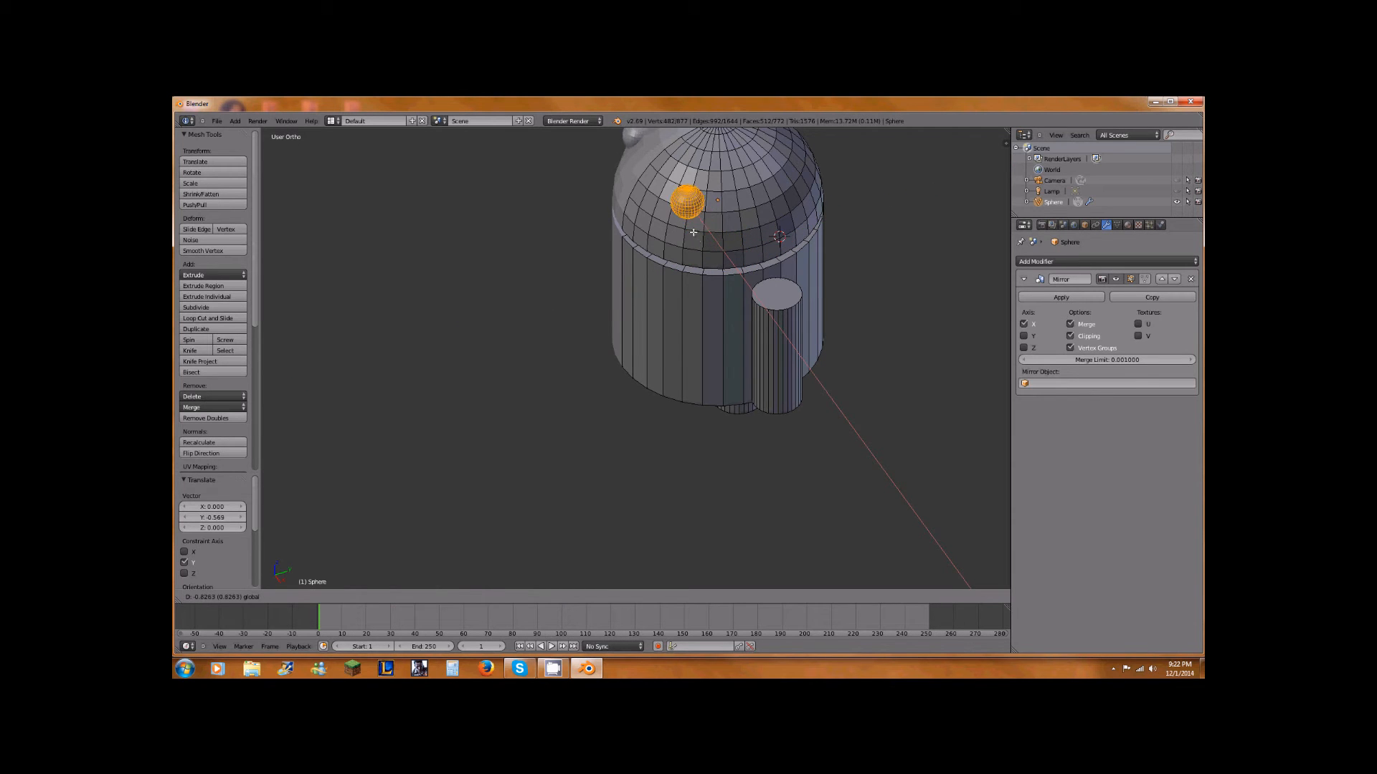
left_click(686, 224)
- Shift the eye sphere about 0.135 along X and adjust its depth along Y against the dome's surface
middle_click_drag(686, 223, 726, 188)
key("g")
key("x")
left_click(713, 199)
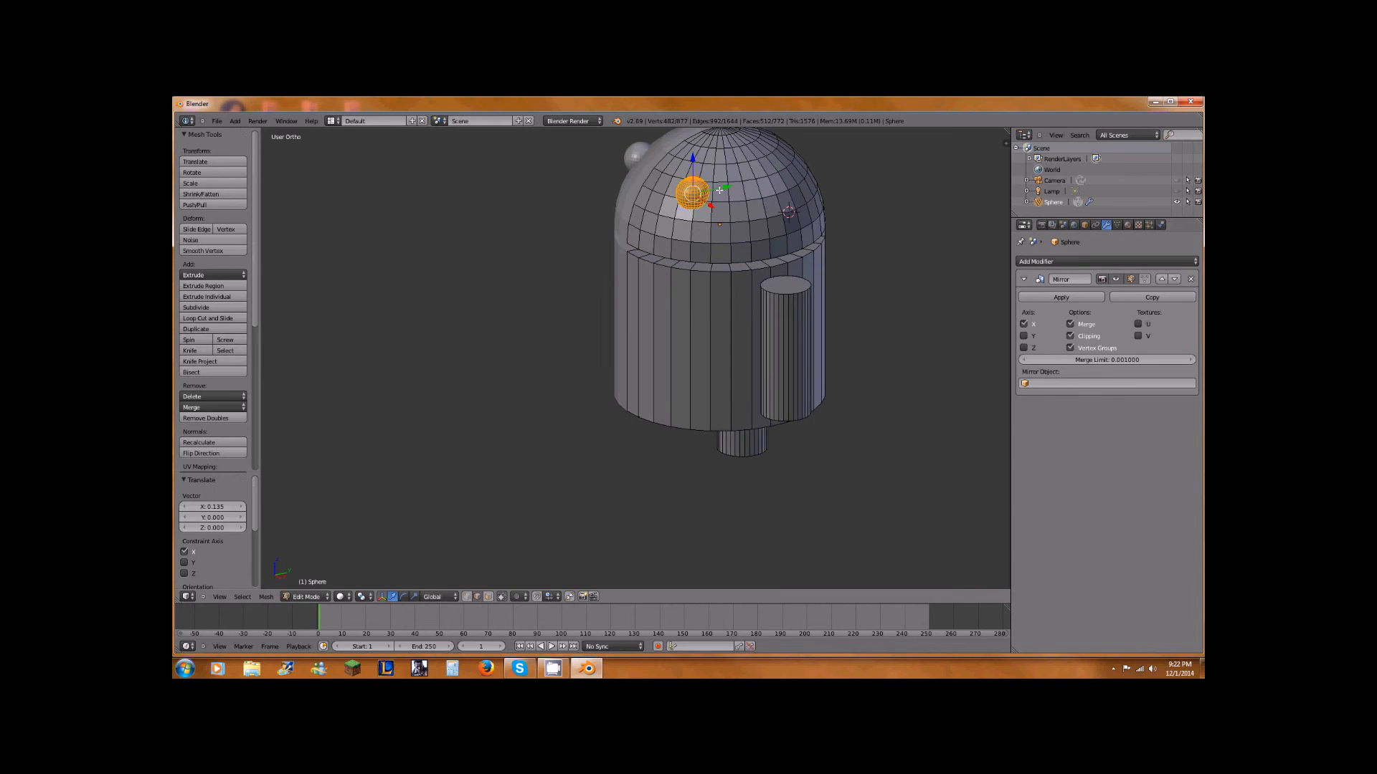
key("g")
key("y")
left_click(726, 196)
- Nudge the eye sphere twice along X to refine its sideways position on the dome
key("g")
key("x")
left_click(730, 206)
middle_click_drag(729, 207, 725, 239)
key("g")
key("x")
left_click(735, 195)
- Fine-tune the eye sphere along X and Y until it sits partly embedded in the dome's front
key("Tab")
scroll(725, 209, "down", 1)
key("Tab")
key("g")
key("x")
left_click(725, 191)
key("g")
key("y")
left_click(717, 192)
- Compare the robot in front view with the Android logo on the desktop wallpaper, then return to Blender
key("Tab")
key("KP_1")
scroll(767, 179, "down", 1)
left_click(1155, 101)
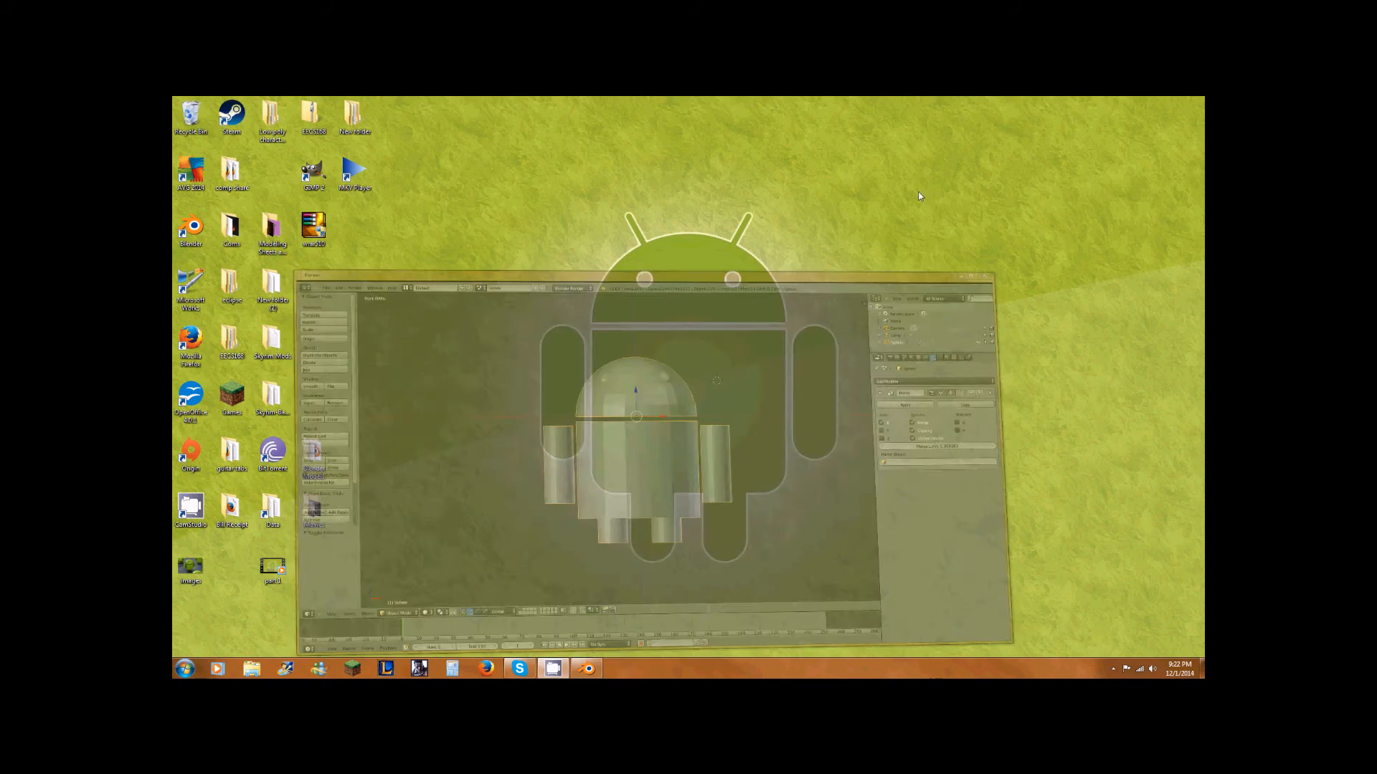
left_click_drag(715, 192, 816, 248)
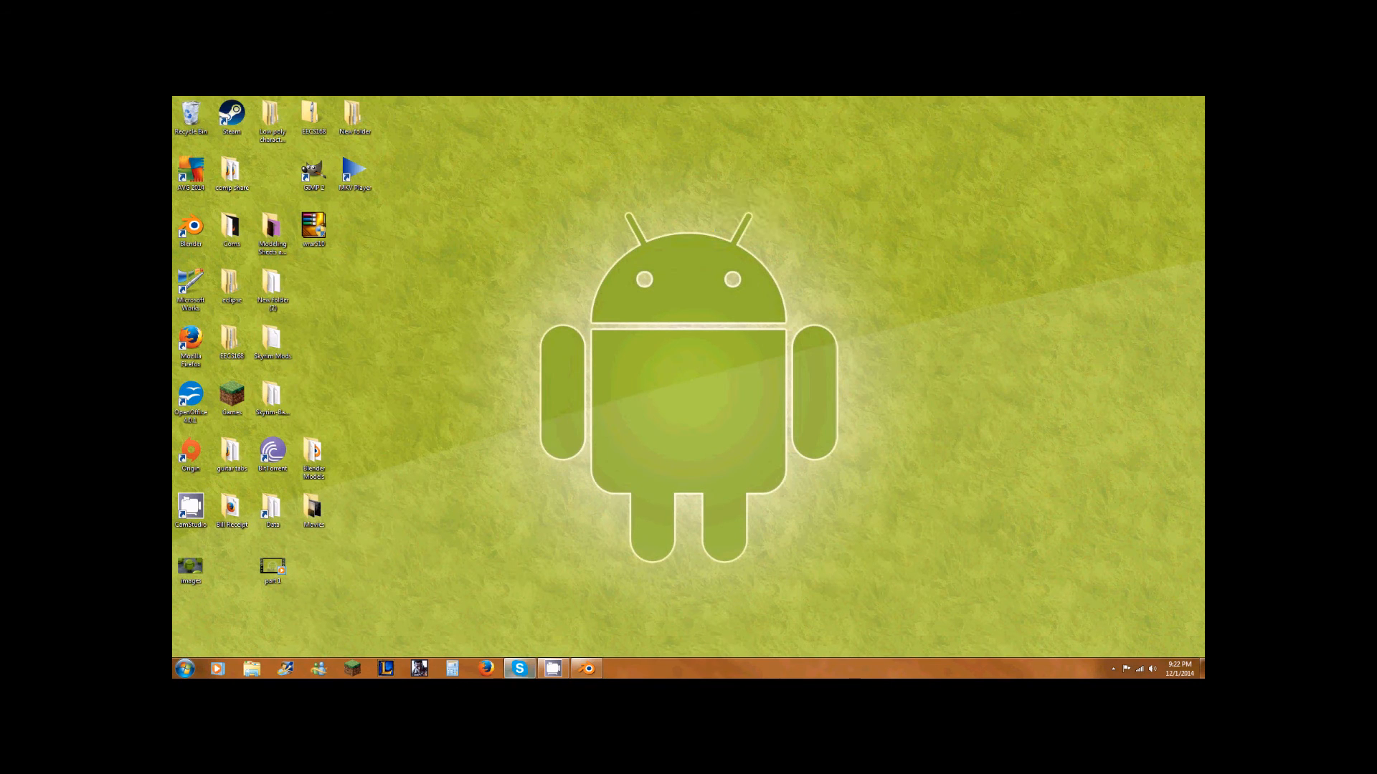
left_click(586, 668)
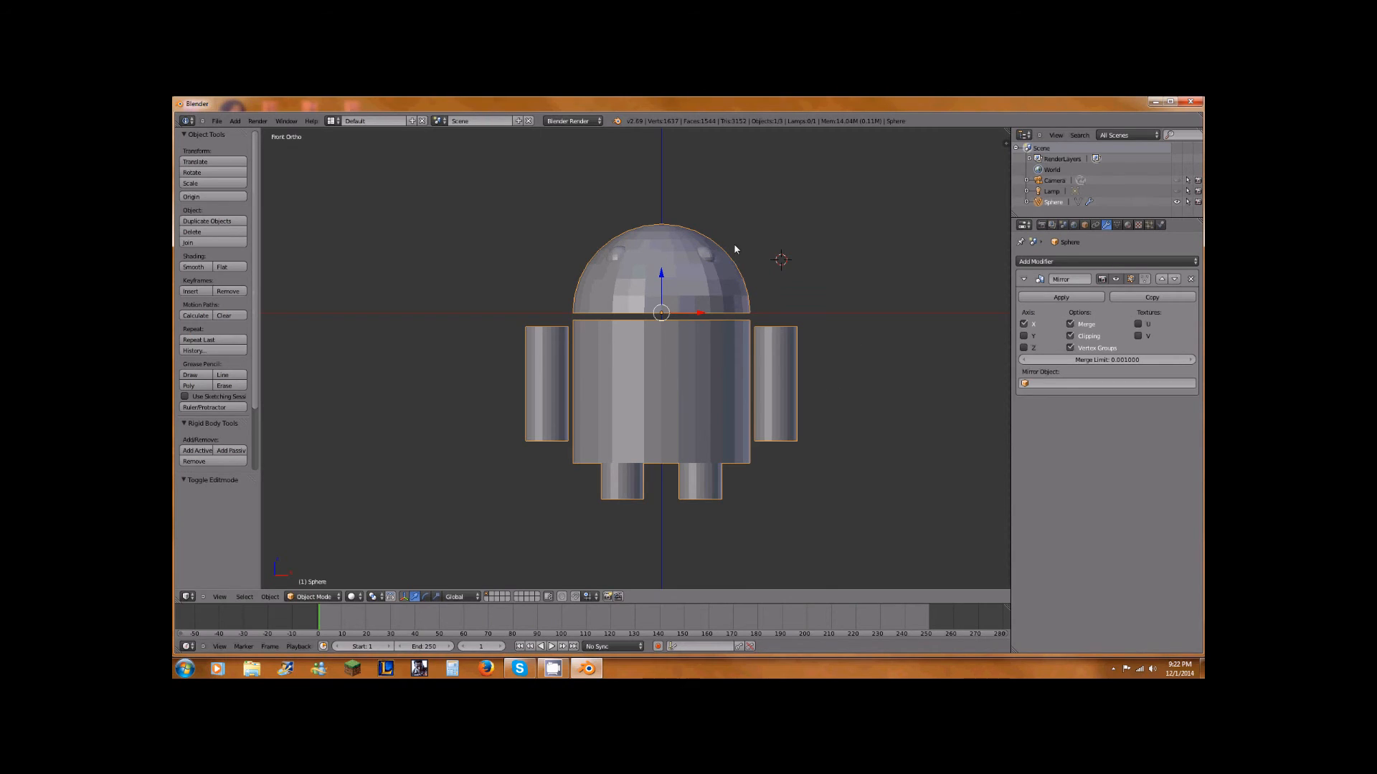
- Duplicate only the arm cylinder and place the copy above the head, about -0.434 along X and 2.372 along Z
key("Tab")
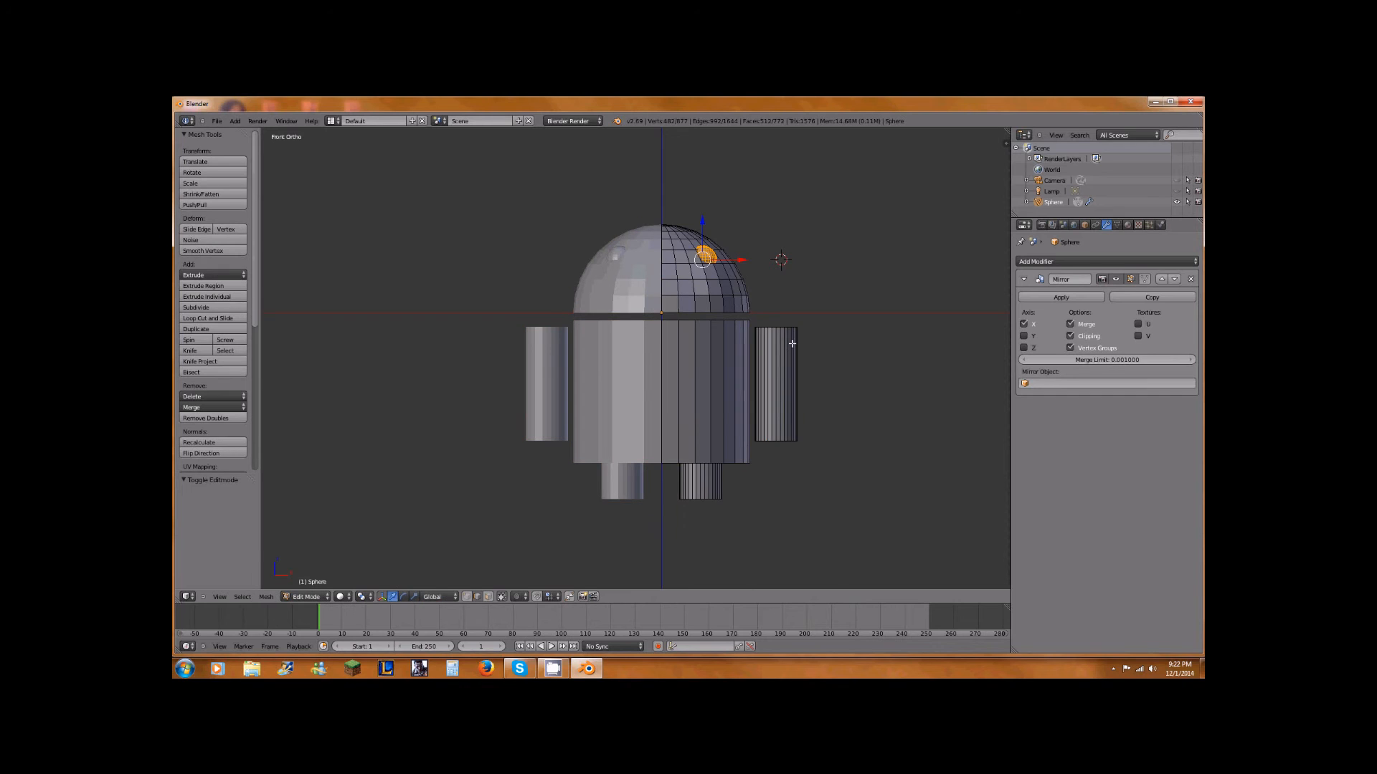
key("a")
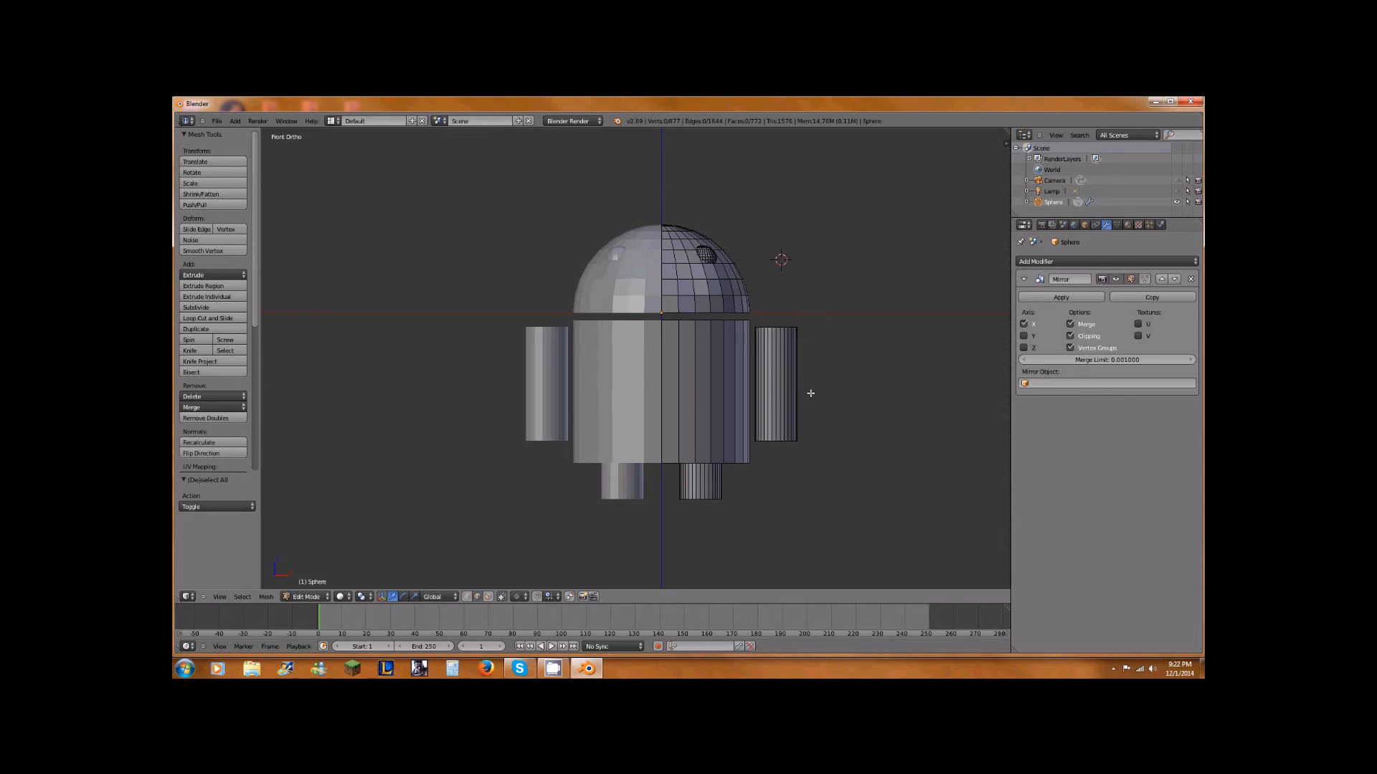
key("l")
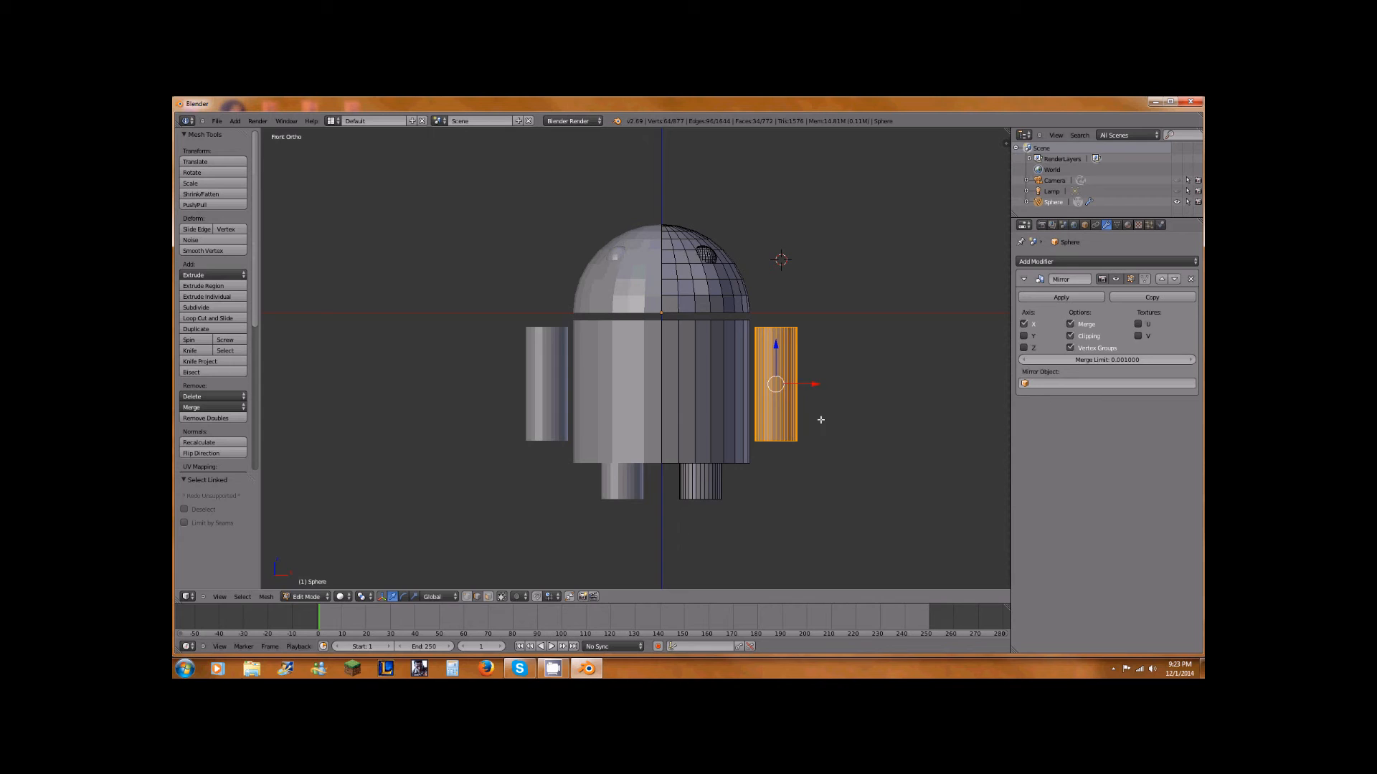
key("shift+d")
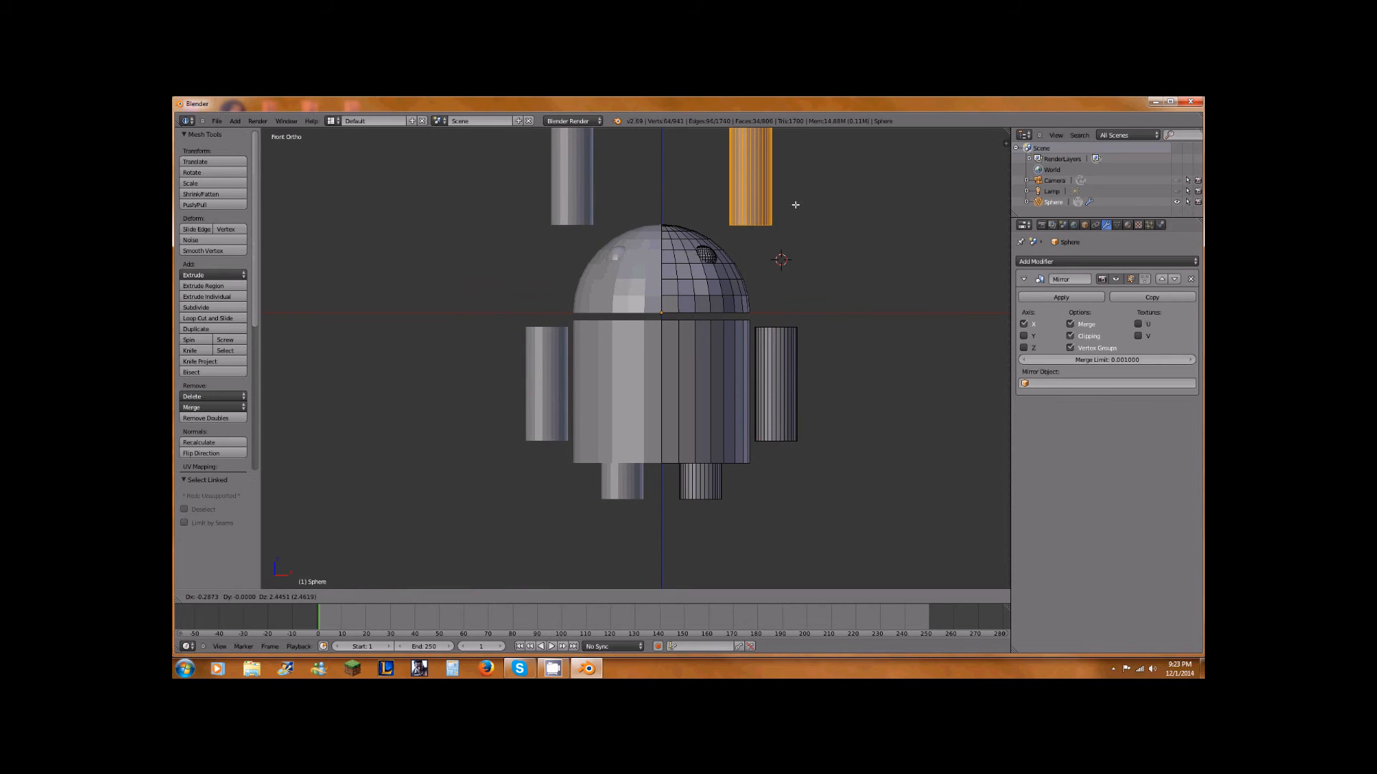
left_click(778, 211)
middle_click_drag(777, 213, 778, 288, "shift")
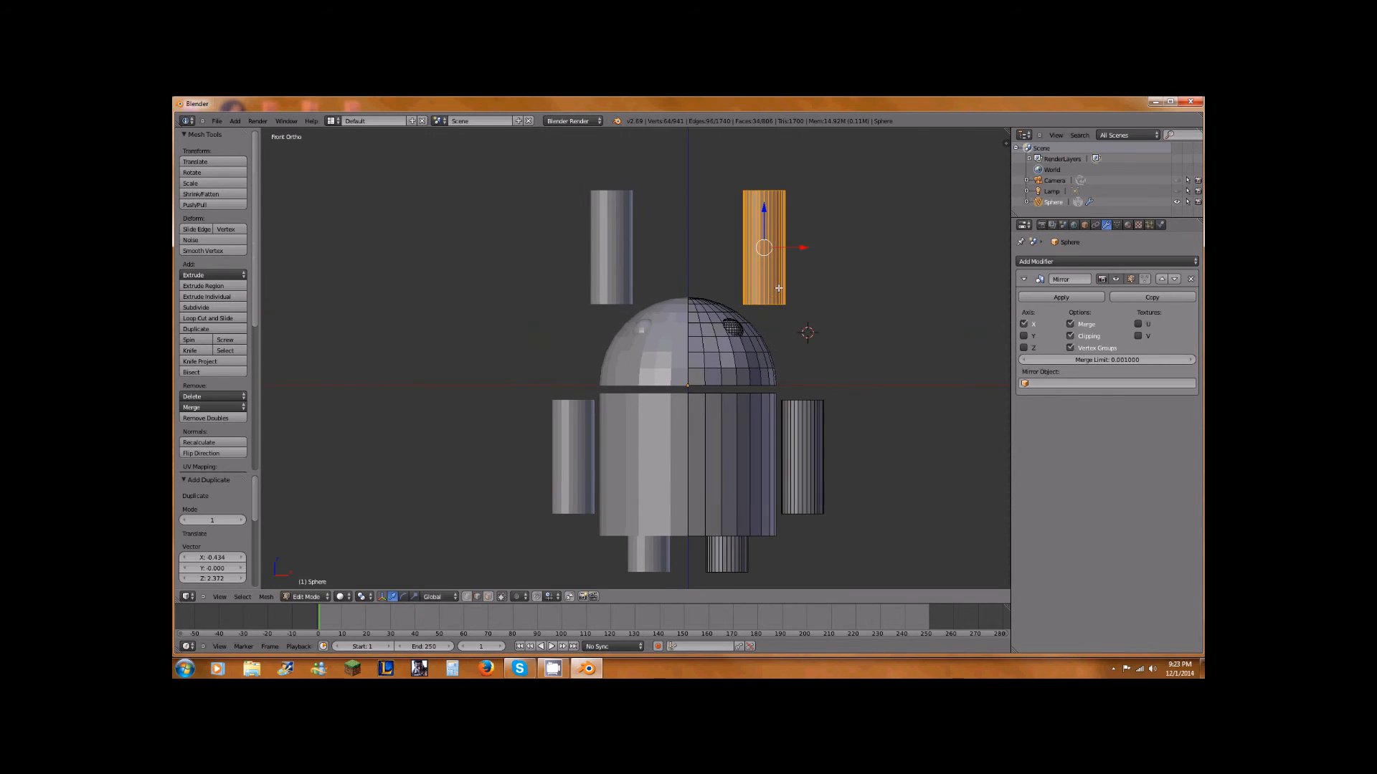
- Scale the cylinder above the head to about 0.148 and stretch it along Z by about 2.845 into a thin antenna
key("s")
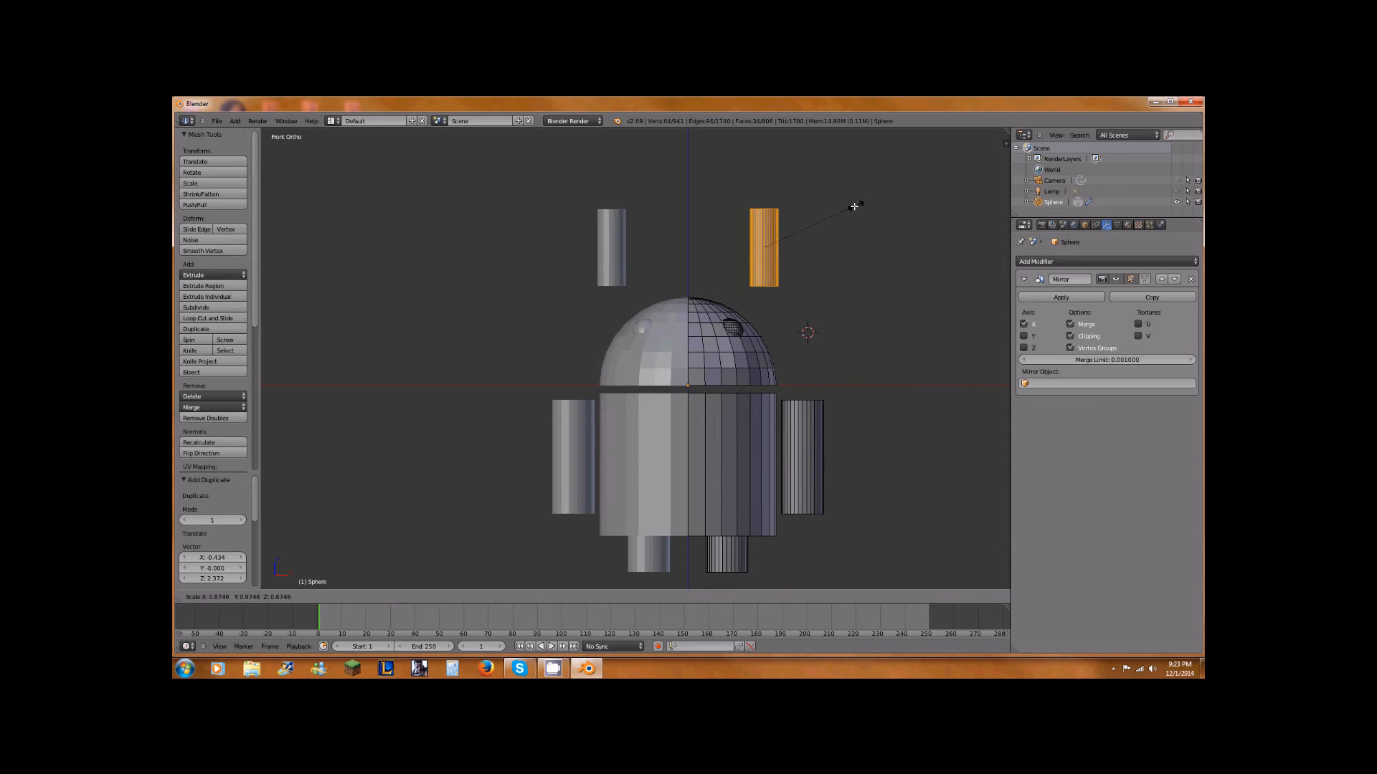
left_click(786, 247)
scroll(753, 265, "up", 3)
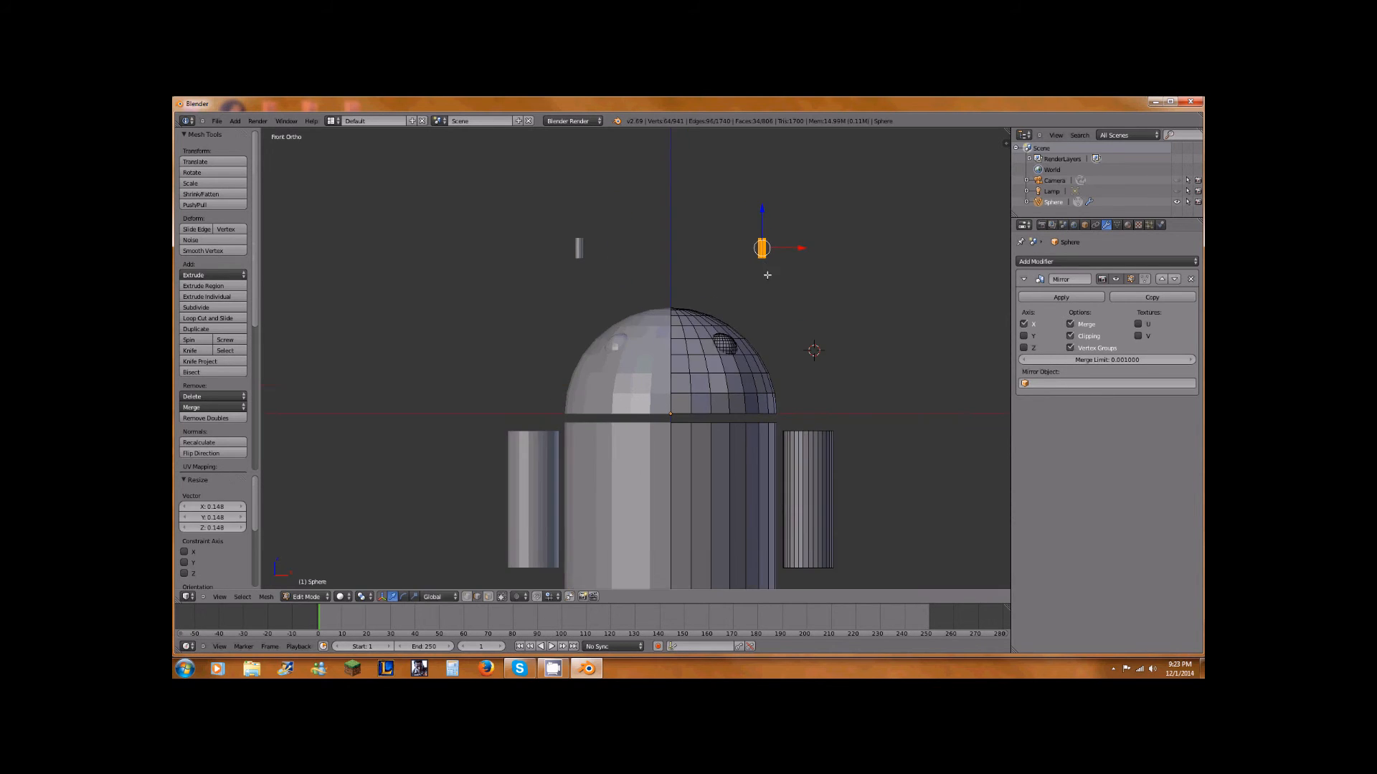
key("s")
key("z")
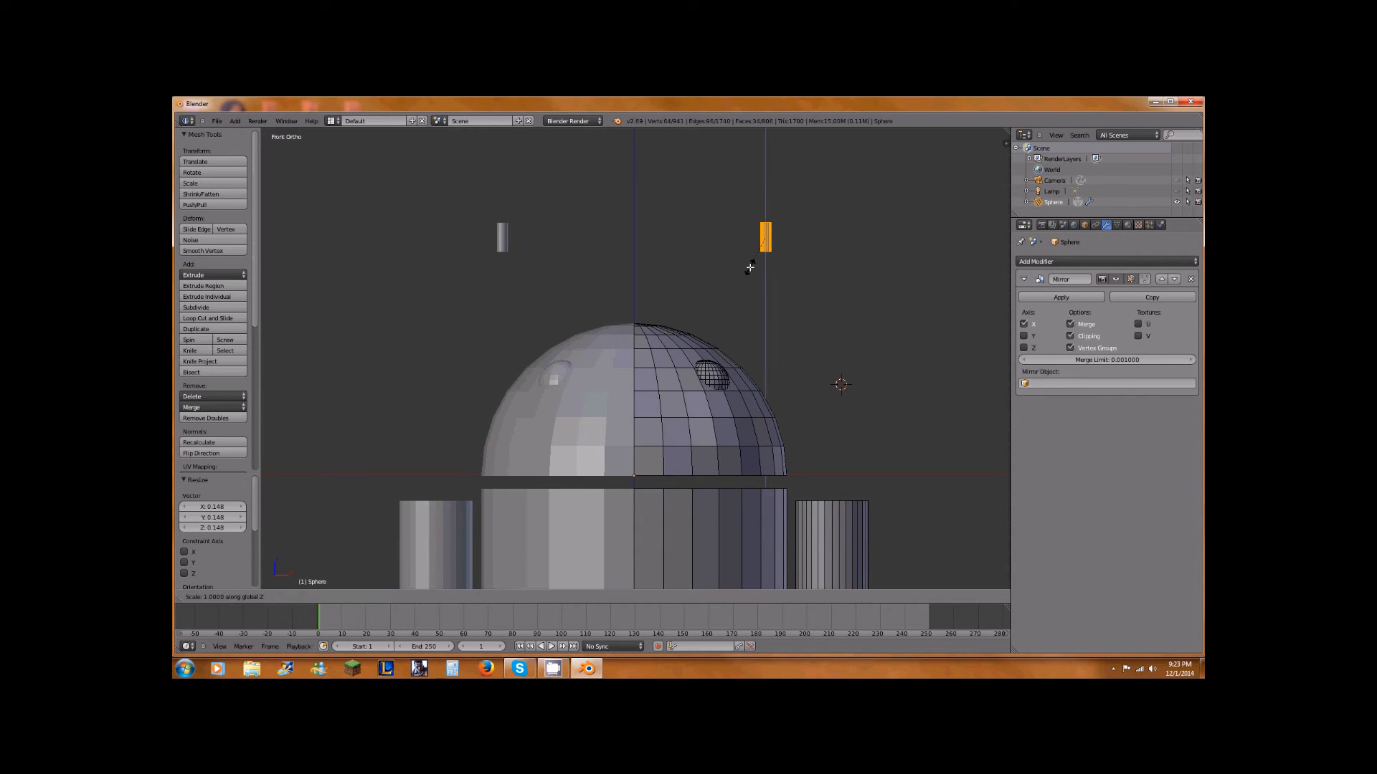
left_click(752, 319)
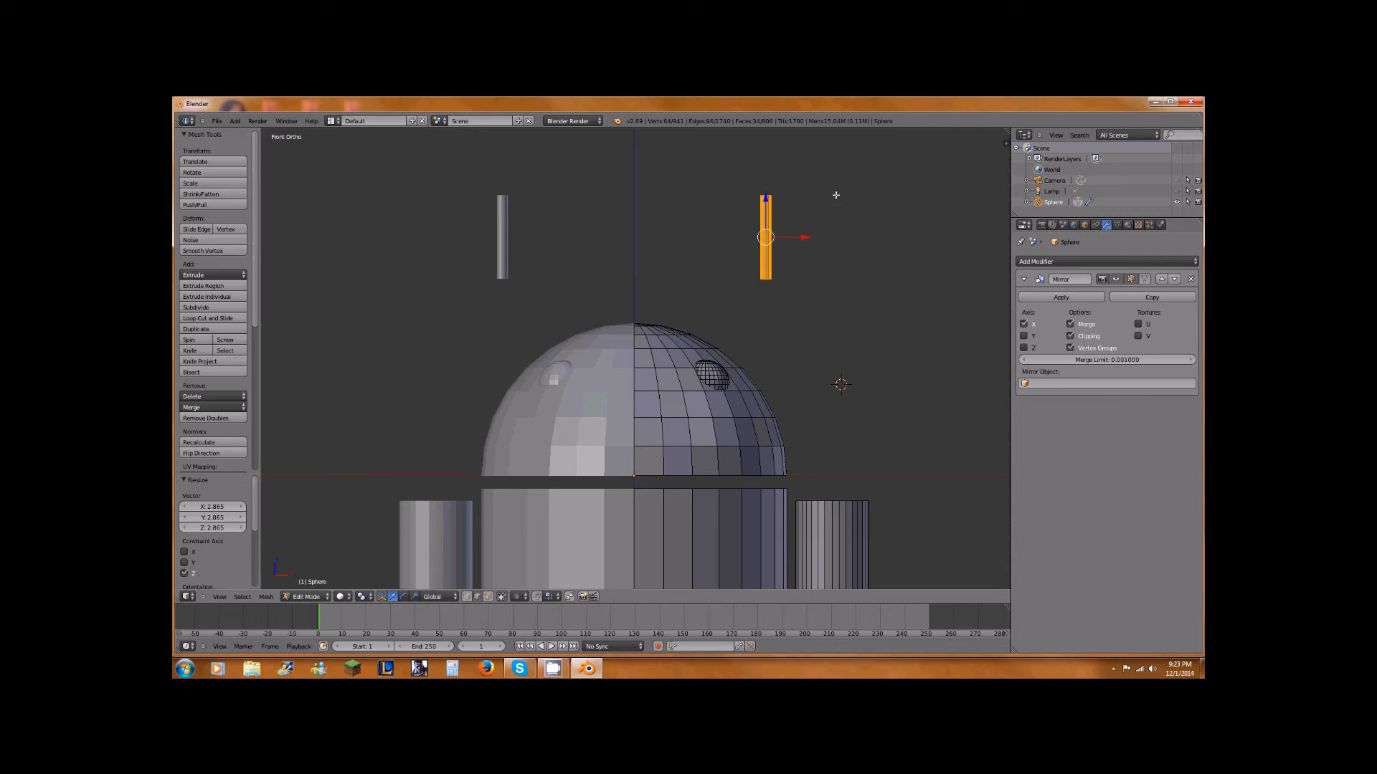
- Move the antenna about -0.315 along X and -0.693 along Z onto the dome, tilt it outward, and return to Object Mode
key("g")
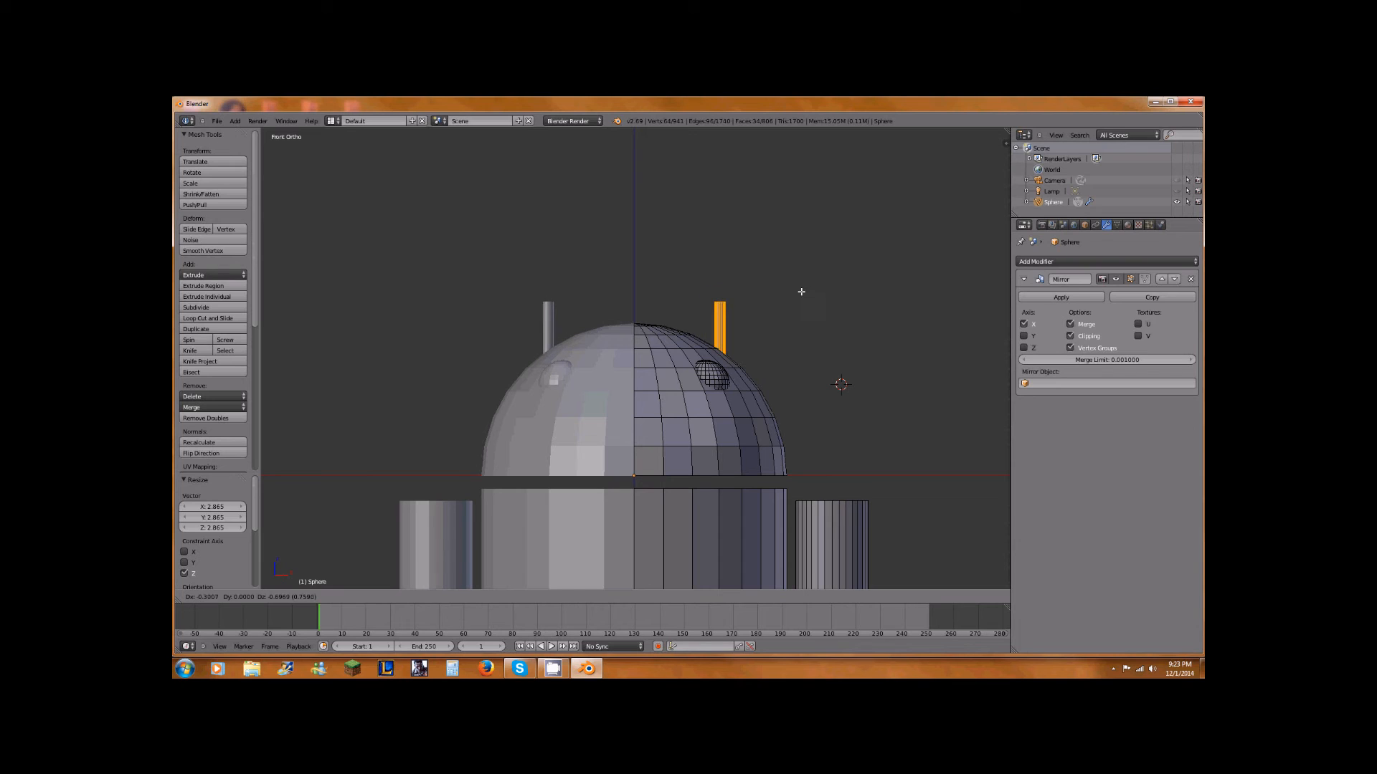
left_click(805, 292)
key("r")
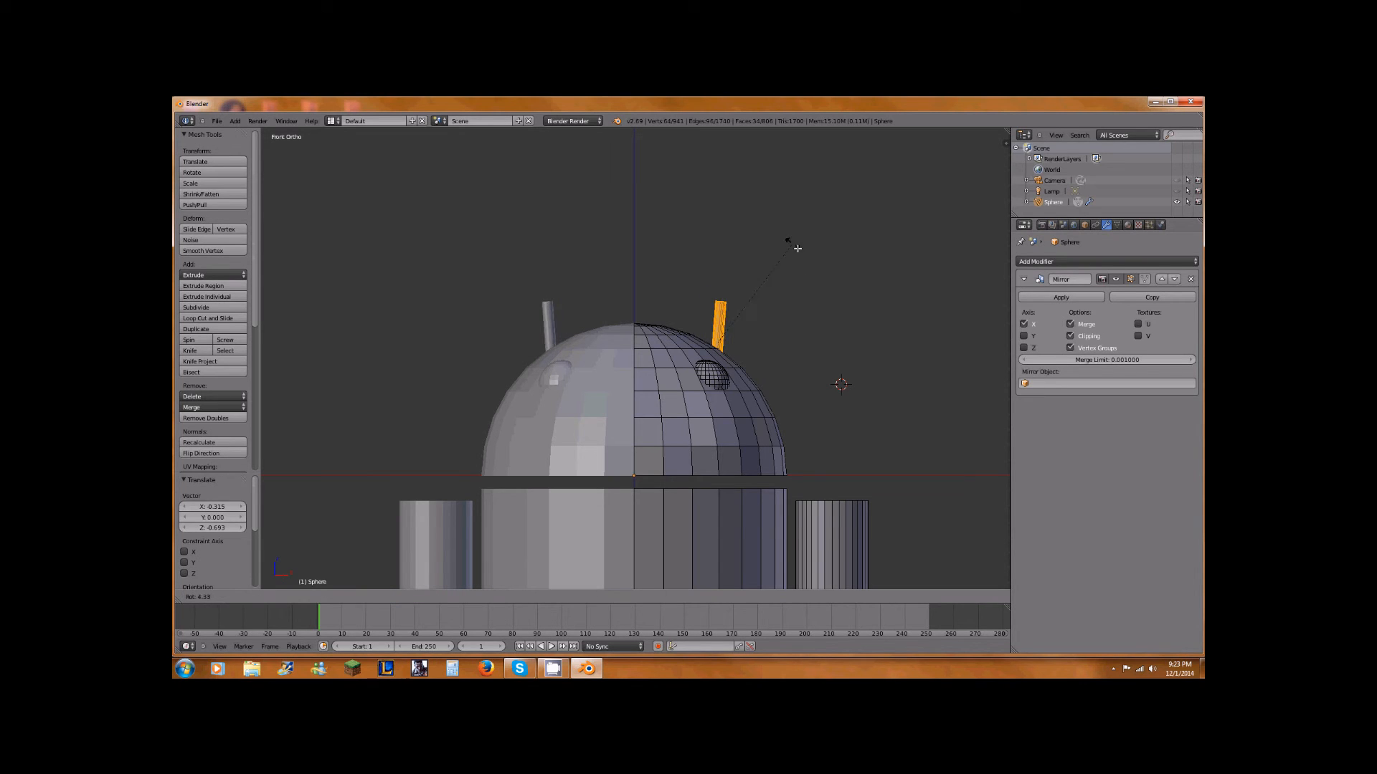
left_click(808, 304)
middle_click_drag(663, 335, 703, 268)
key("Tab")
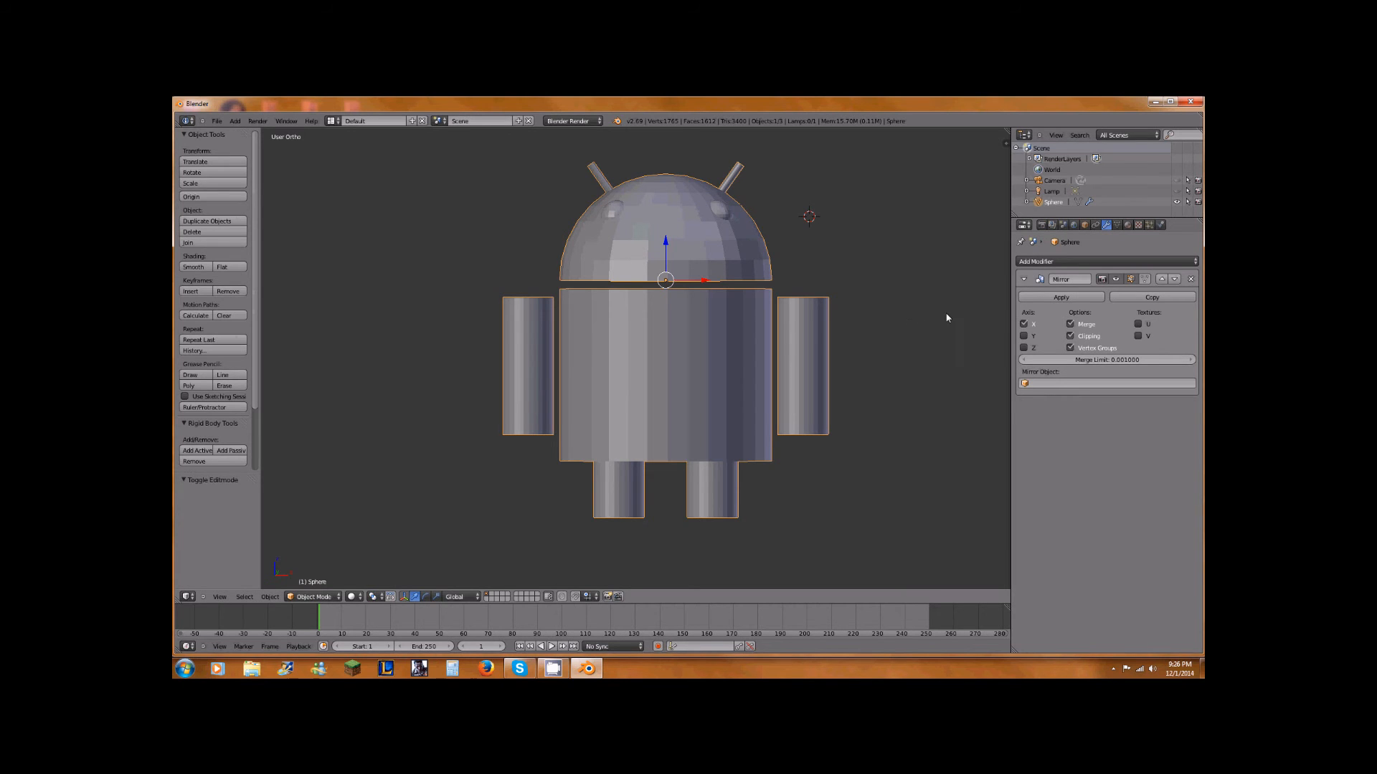
- Give the robot a new material with a saturated yellow-green diffuse colour
mouse_move(909, 290)
middle_mouse_down()
mouse_move(548, 284)
mouse_move(965, 291)
mouse_move(872, 308)
mouse_move(613, 290)
mouse_move(946, 299)
mouse_move(901, 310)
mouse_move(875, 299)
mouse_move(889, 297)
middle_mouse_up()
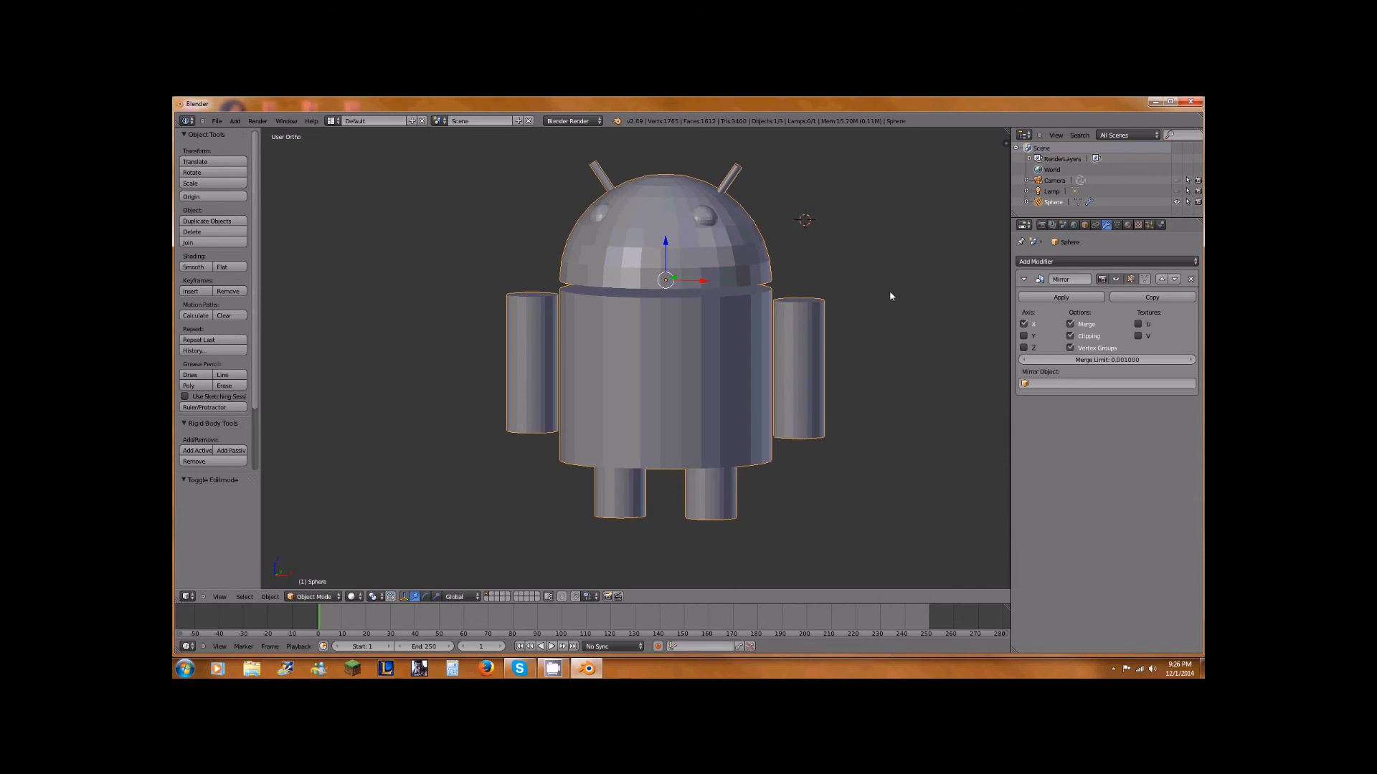
scroll(700, 201, "up", 1)
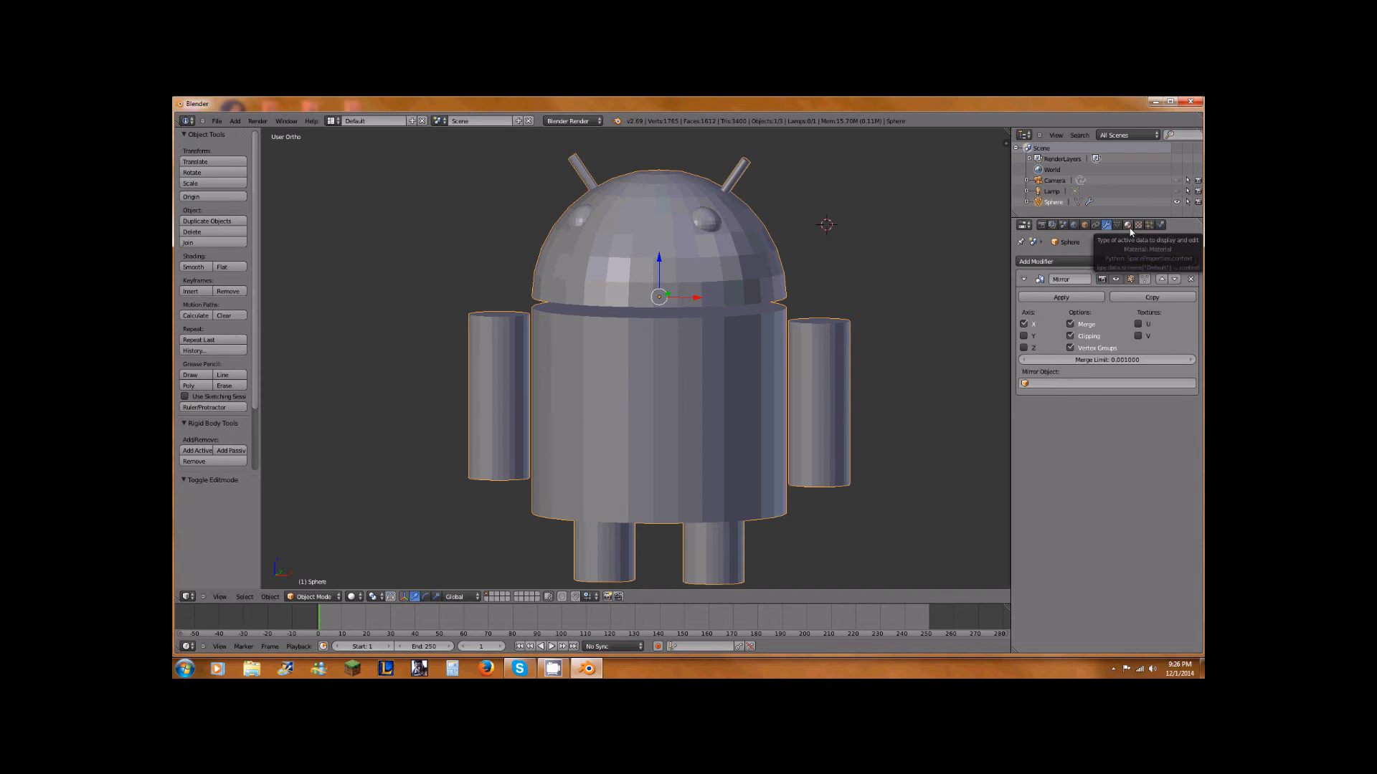
left_click(1128, 225)
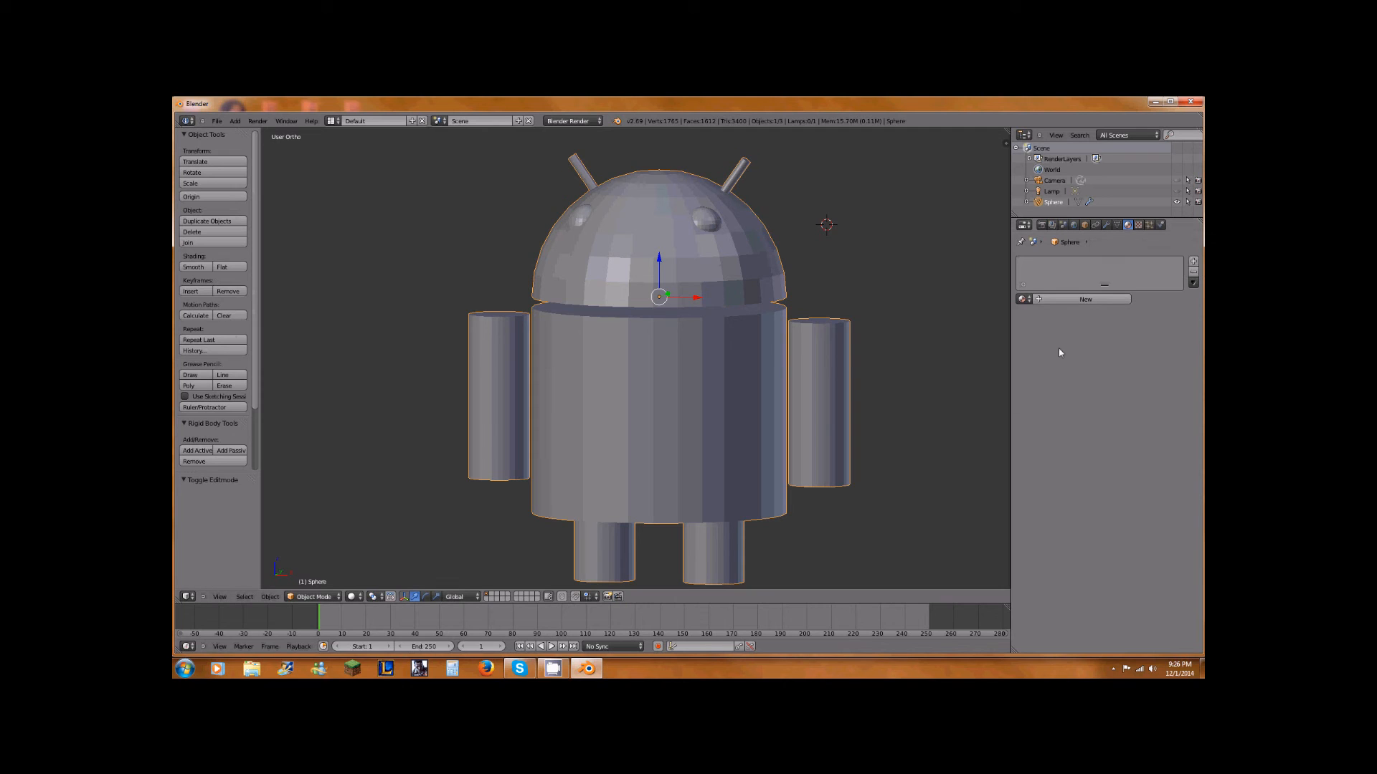
left_click(1069, 301)
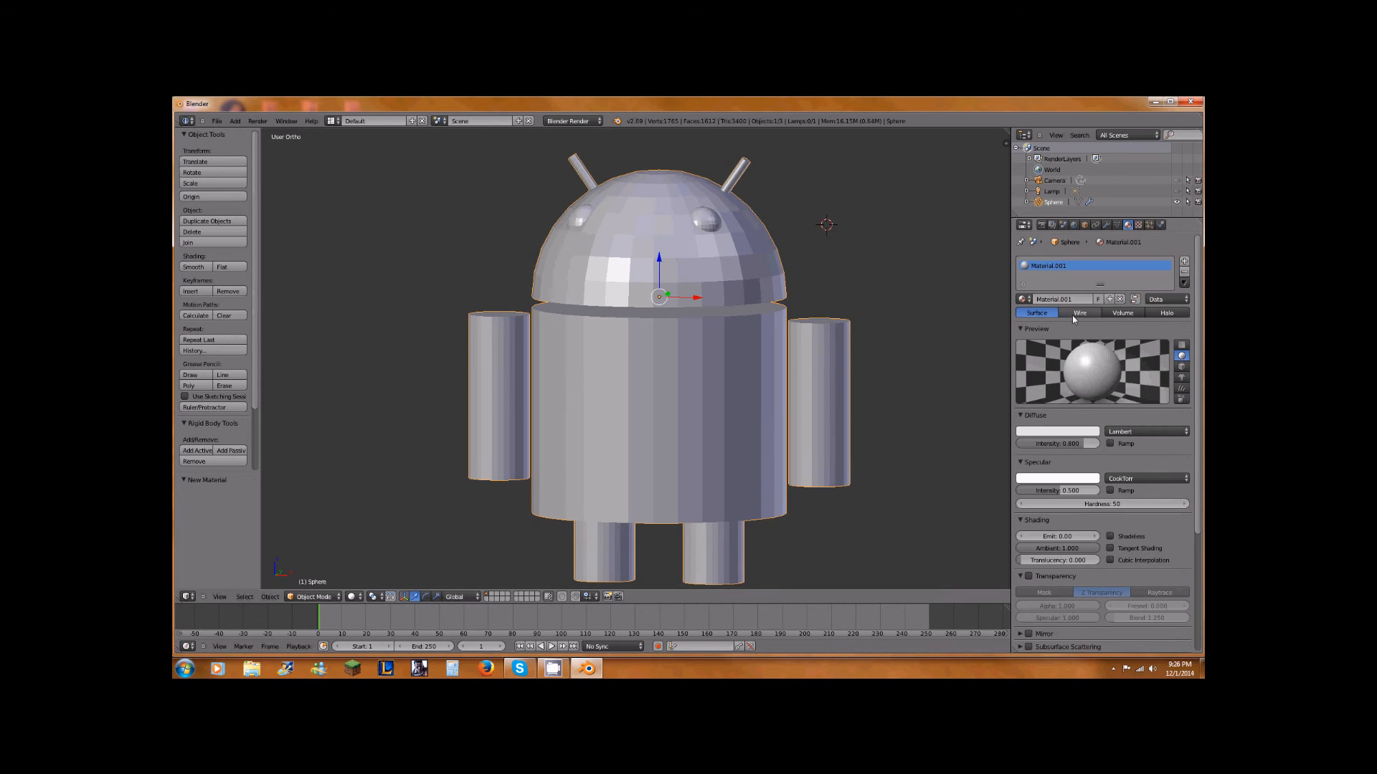
left_click(1041, 433)
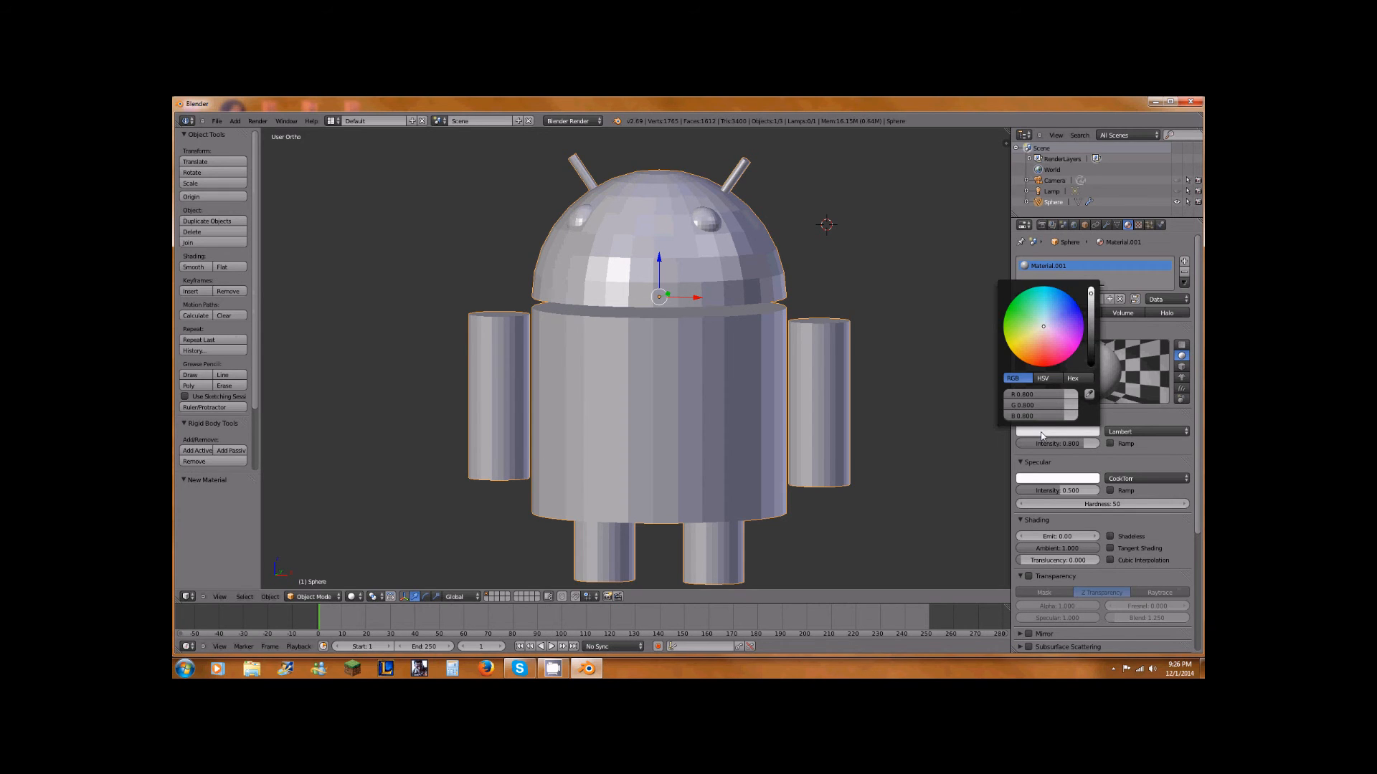
left_click_drag(1041, 328, 1004, 328)
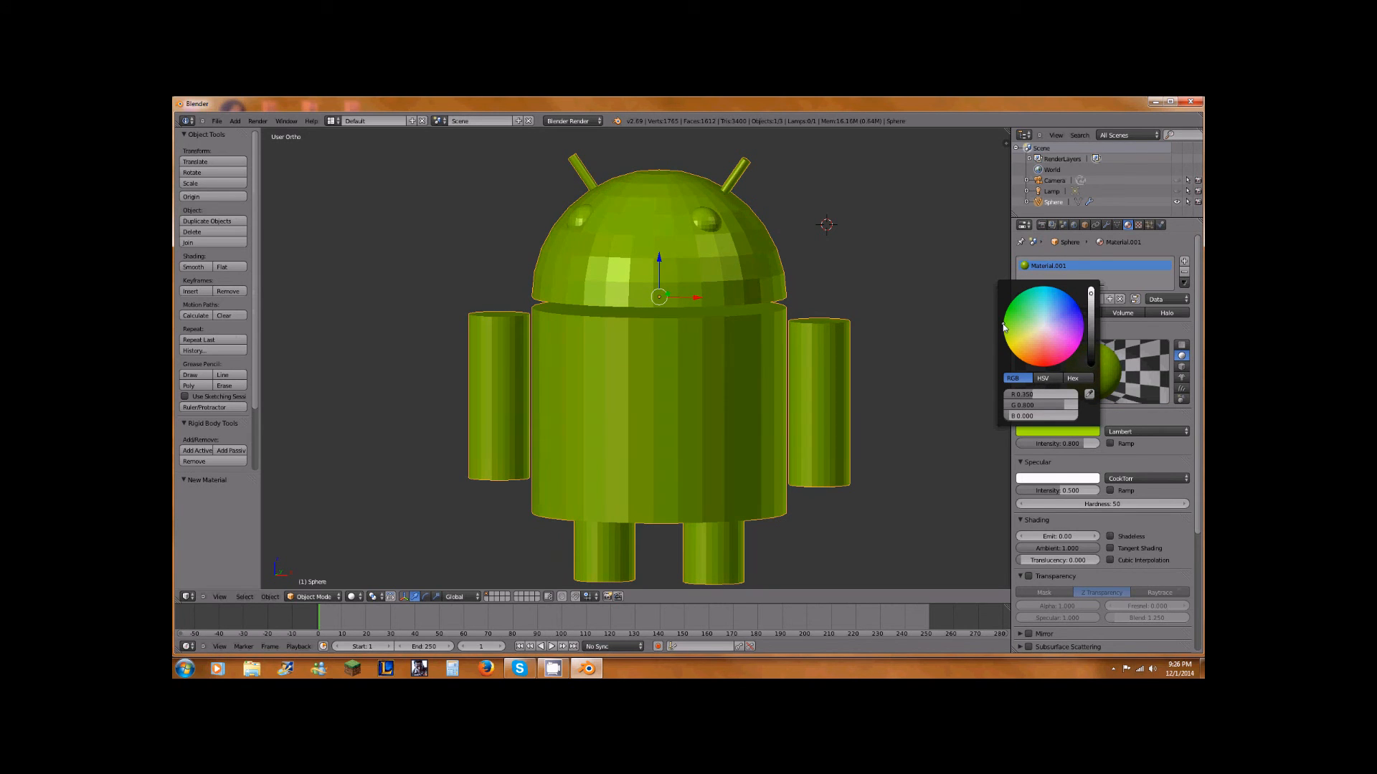
scroll(929, 314, "down", 2)
middle_click_drag(758, 271, 830, 237)
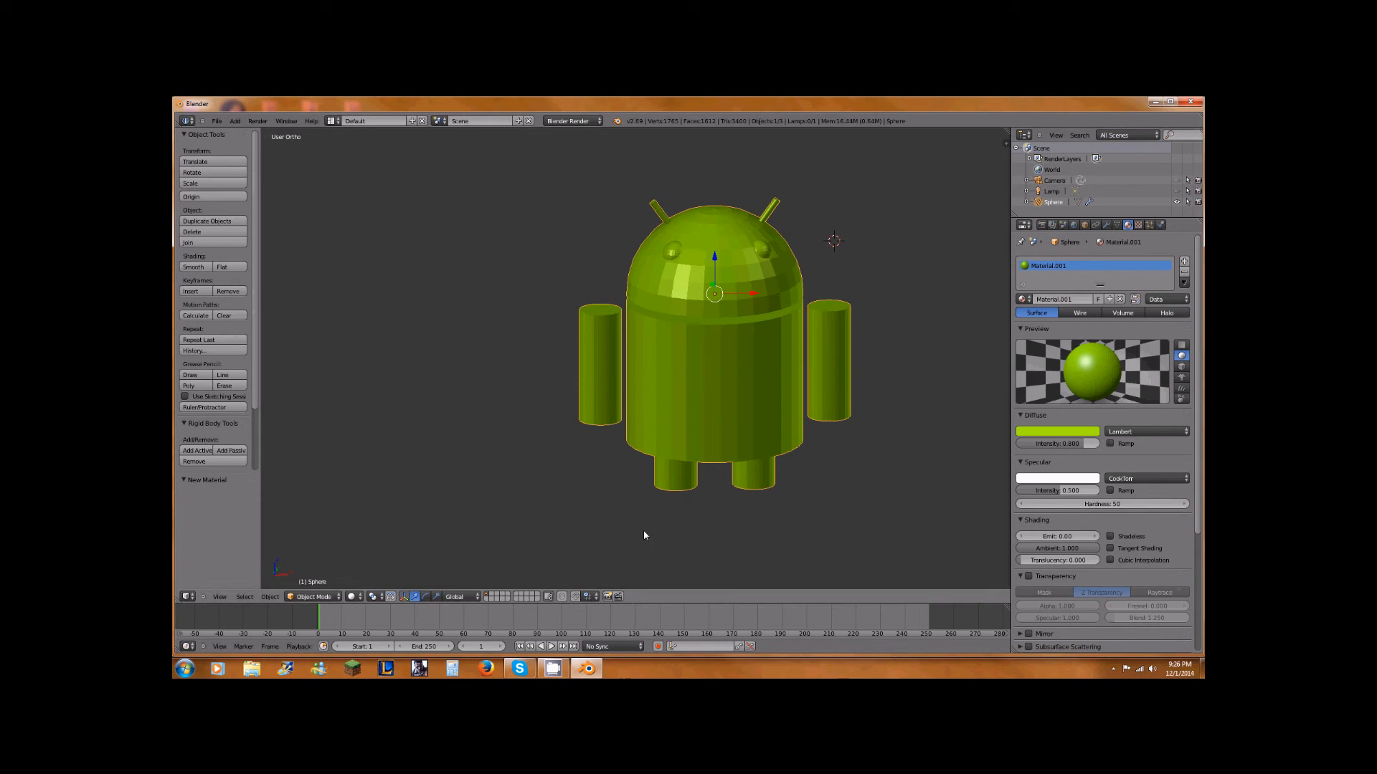
- Separate only the linked eye sphere from the robot mesh by selection, and select the resulting eye object in Object Mode
scroll(771, 289, "up", 2)
scroll(789, 290, "up", 2)
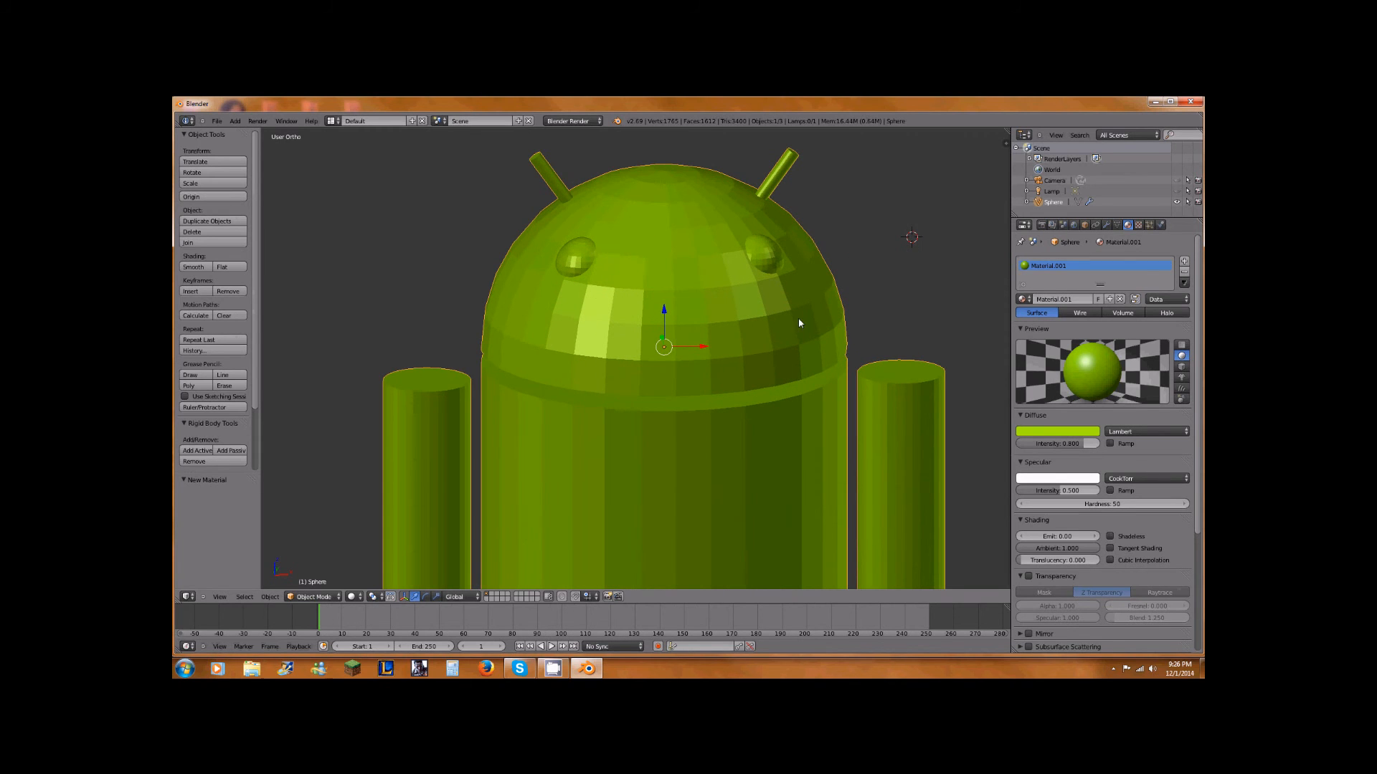
mouse_move(777, 278)
middle_mouse_down()
mouse_move(807, 269)
mouse_move(795, 266)
middle_mouse_up()
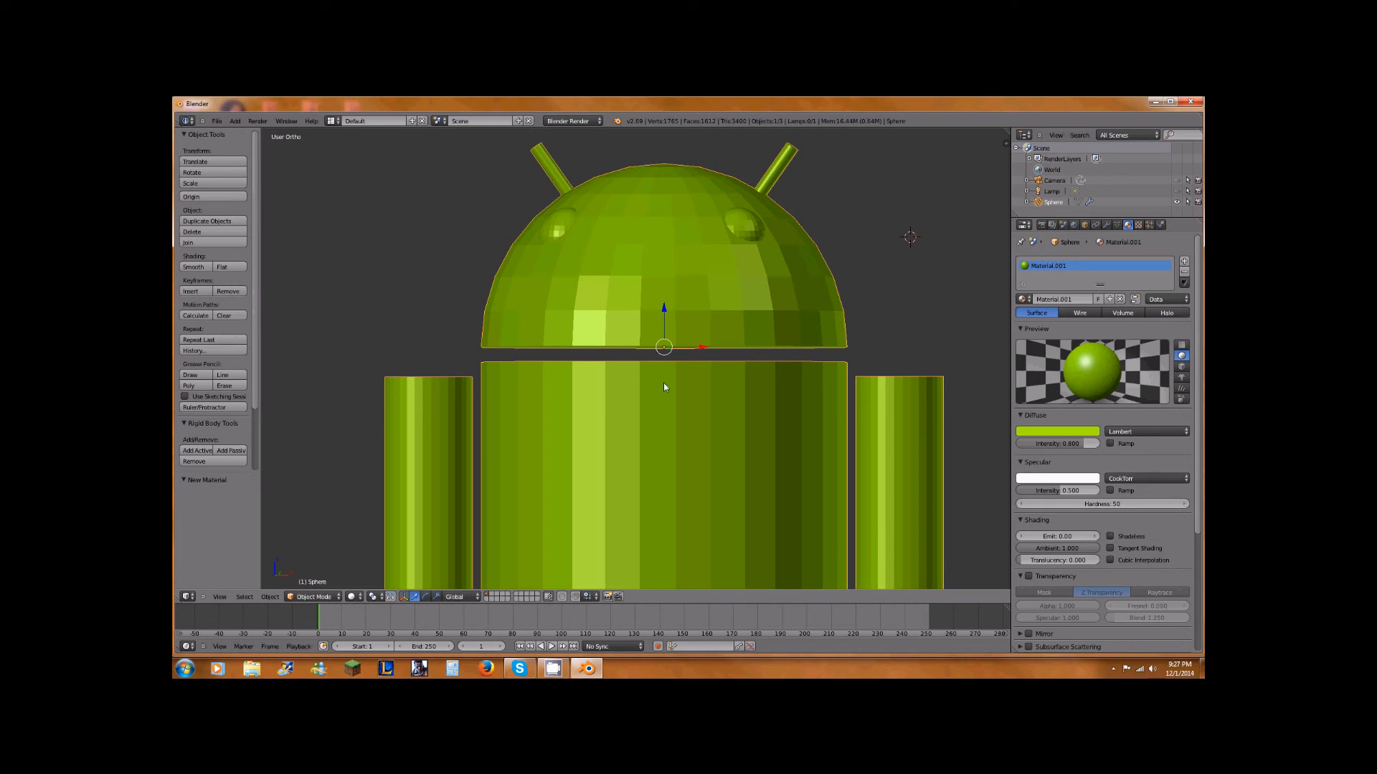
key("Tab")
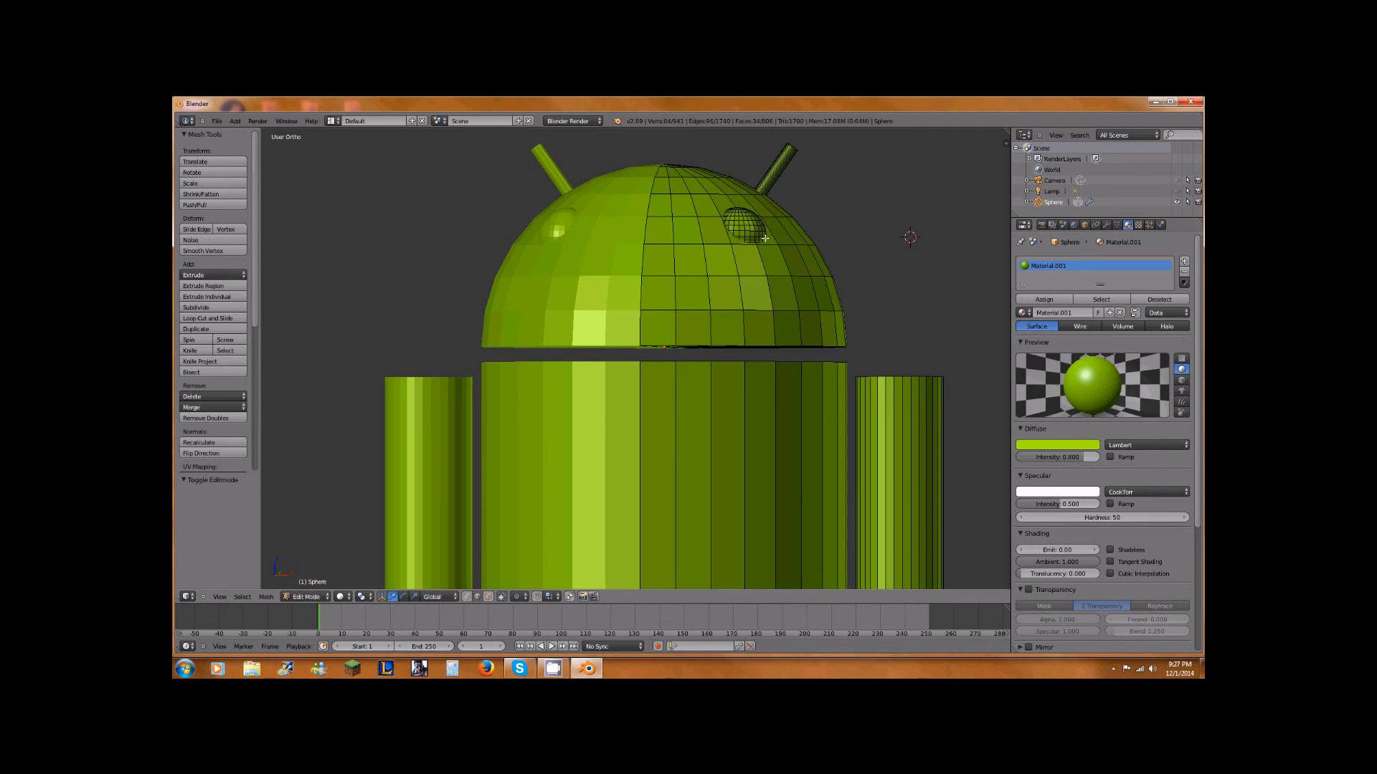
scroll(816, 301, "down", 4)
scroll(816, 302, "down", 1)
scroll(824, 344, "up", 1)
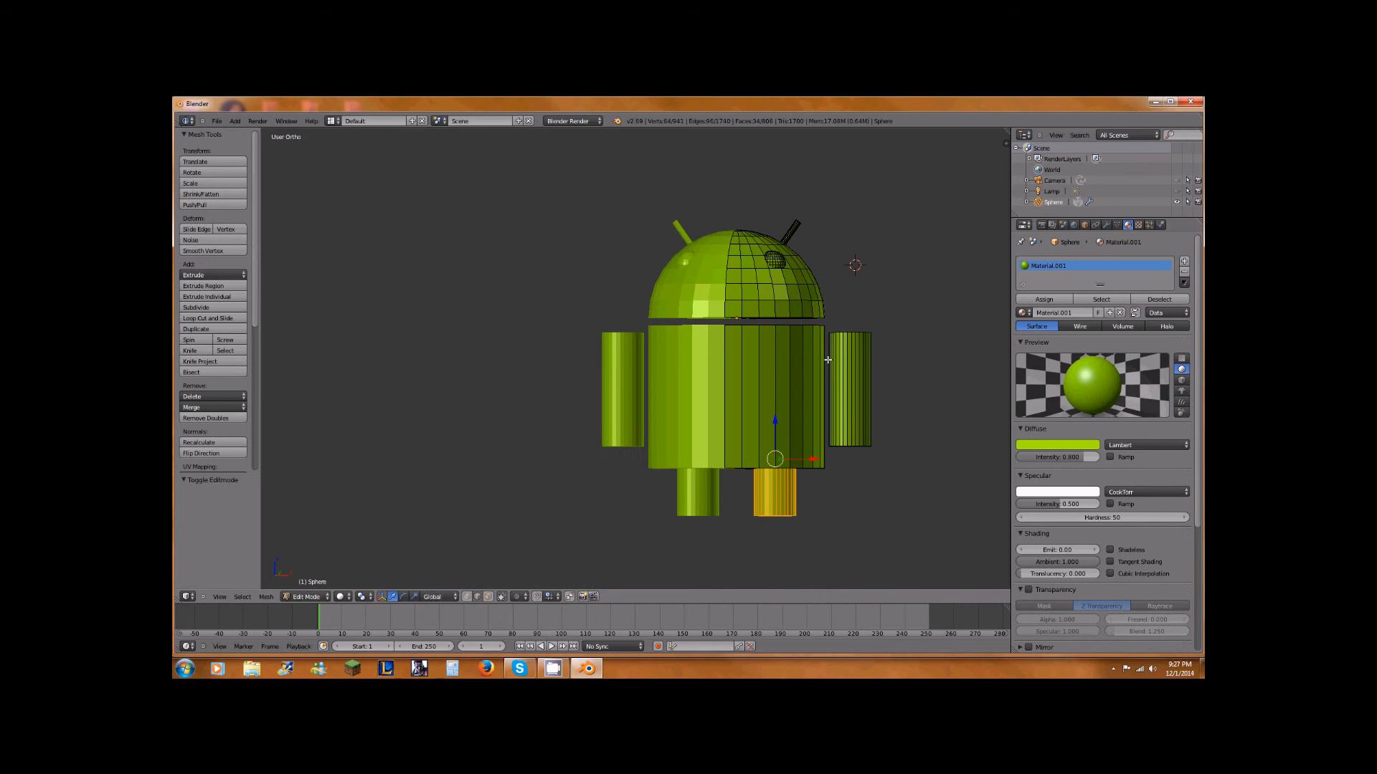
key("a")
scroll(829, 335, "up", 6)
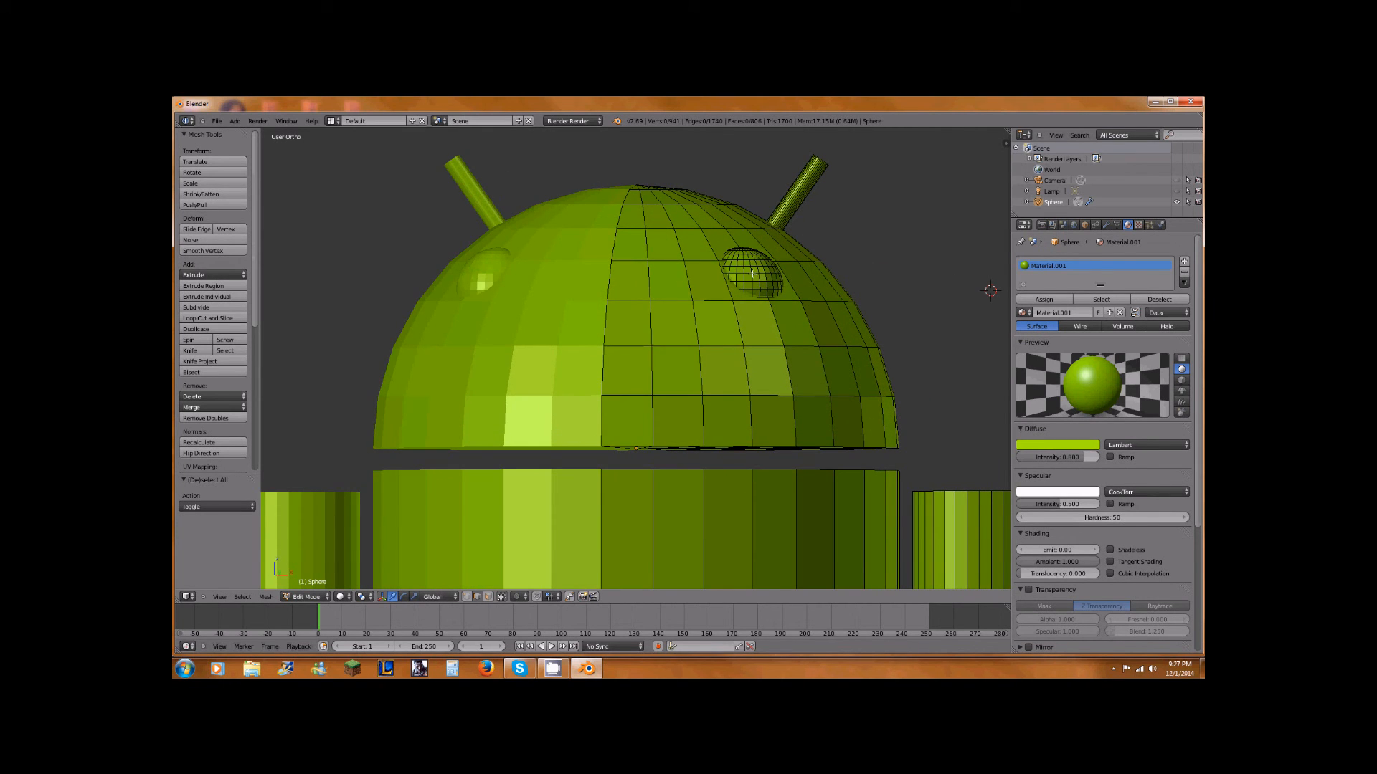
key("l")
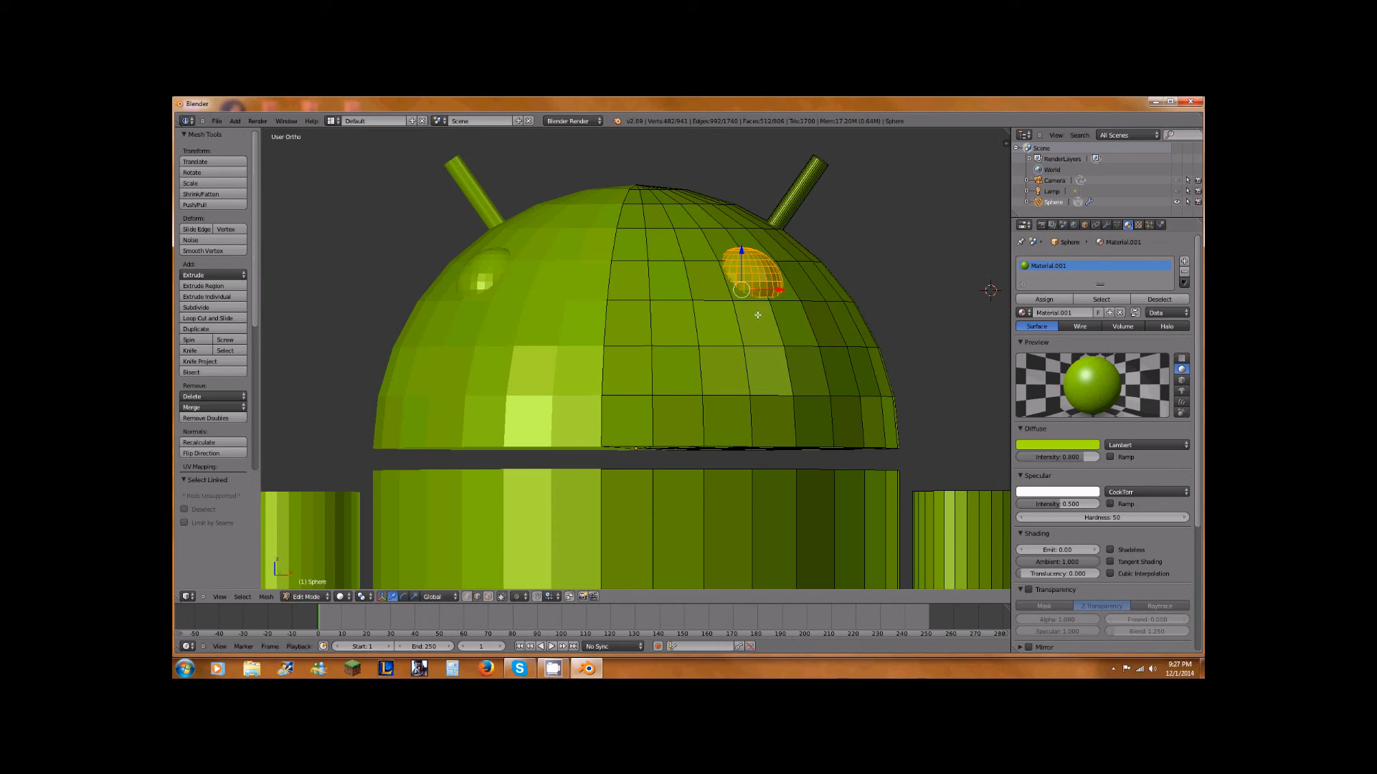
key("p")
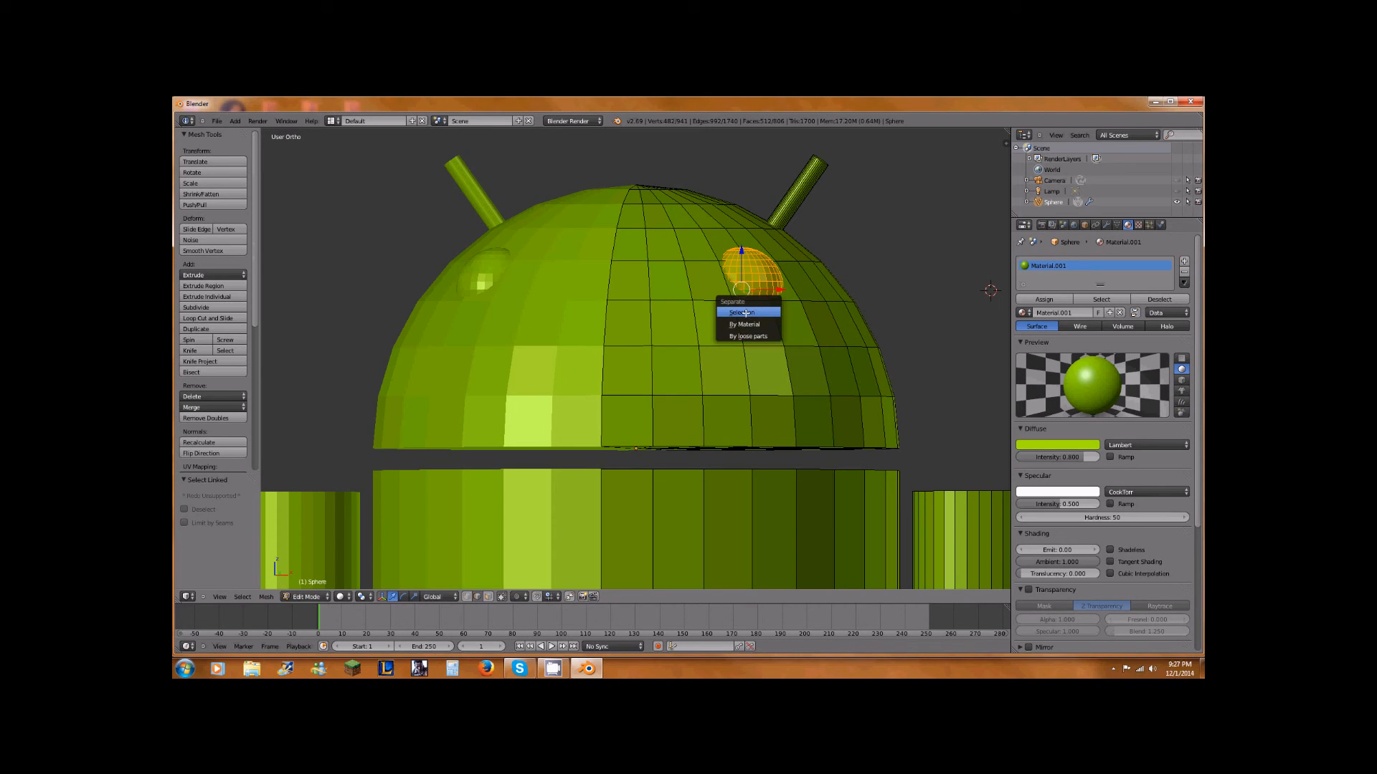
left_click(745, 313)
scroll(746, 287, "down", 3)
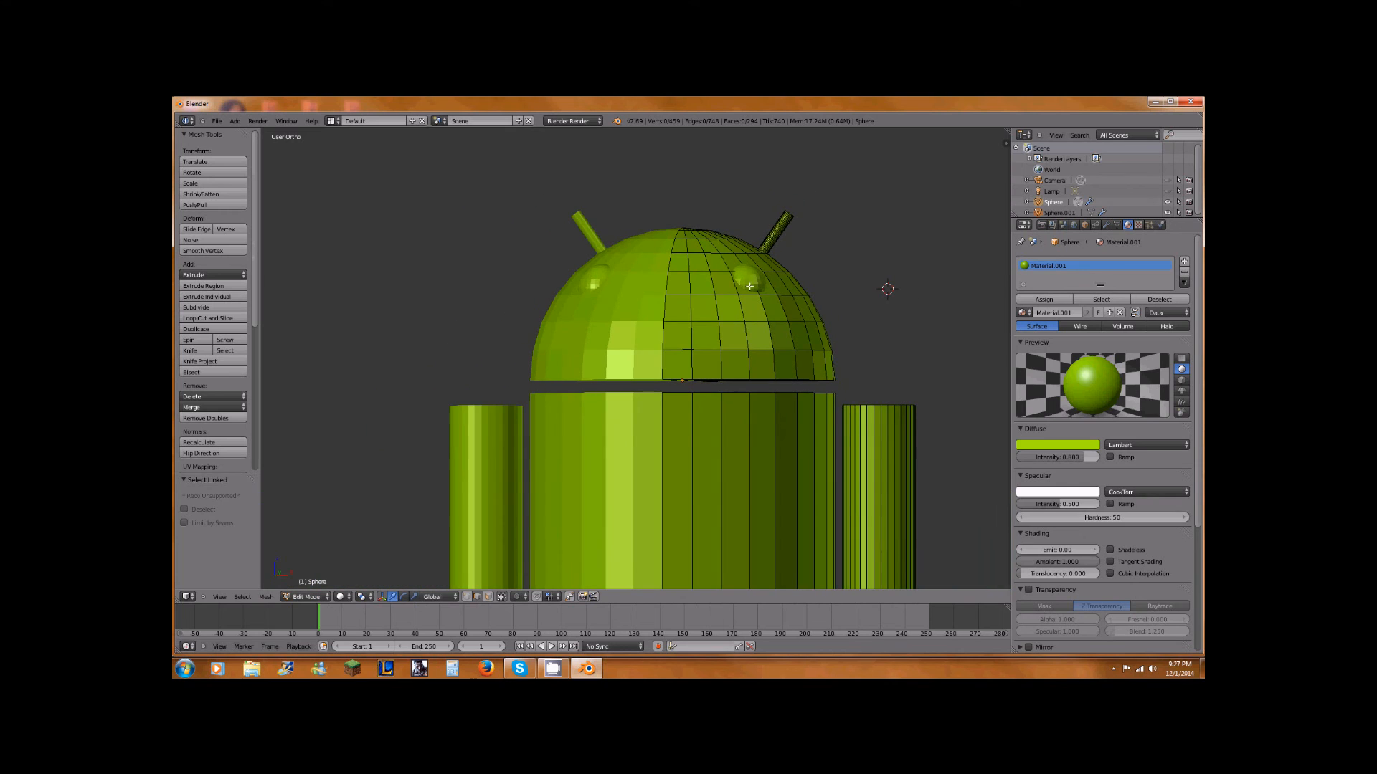
key("Tab")
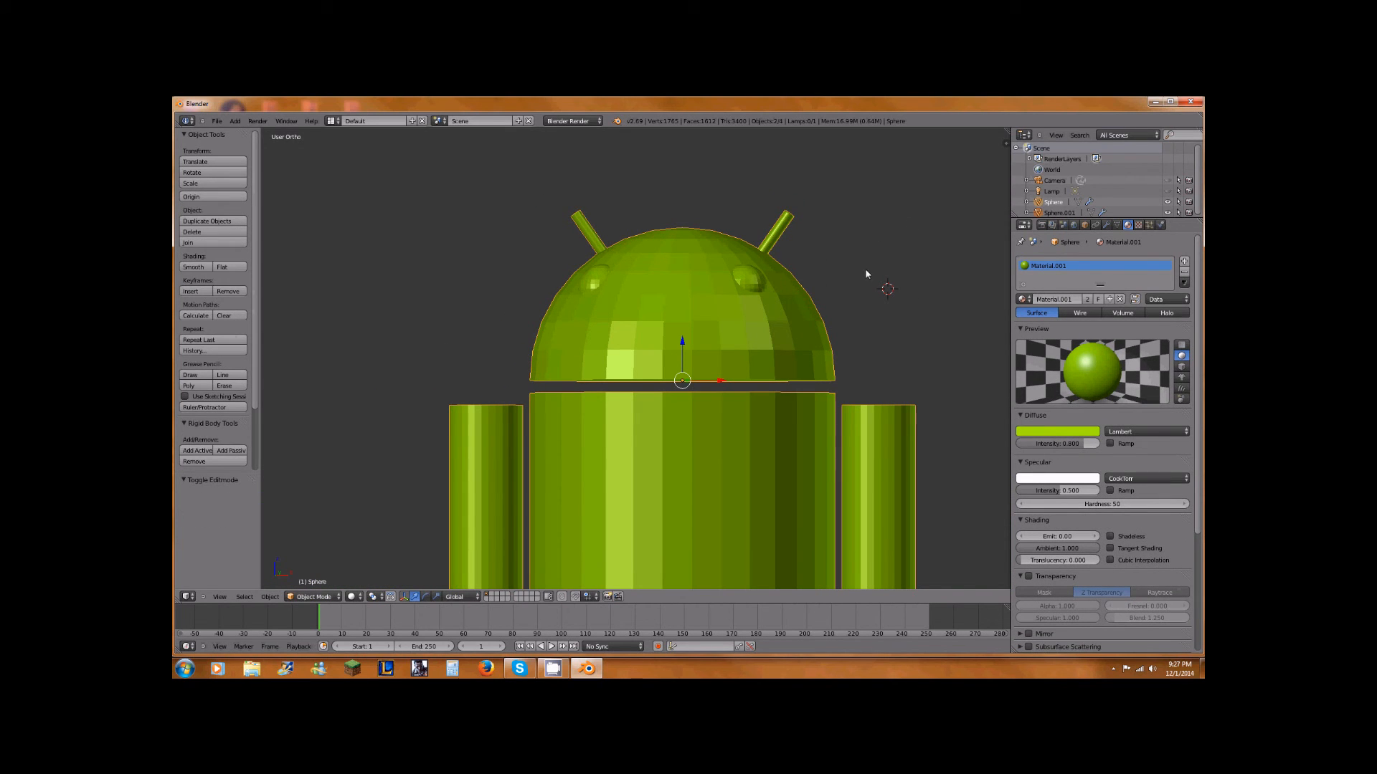
right_click(746, 279)
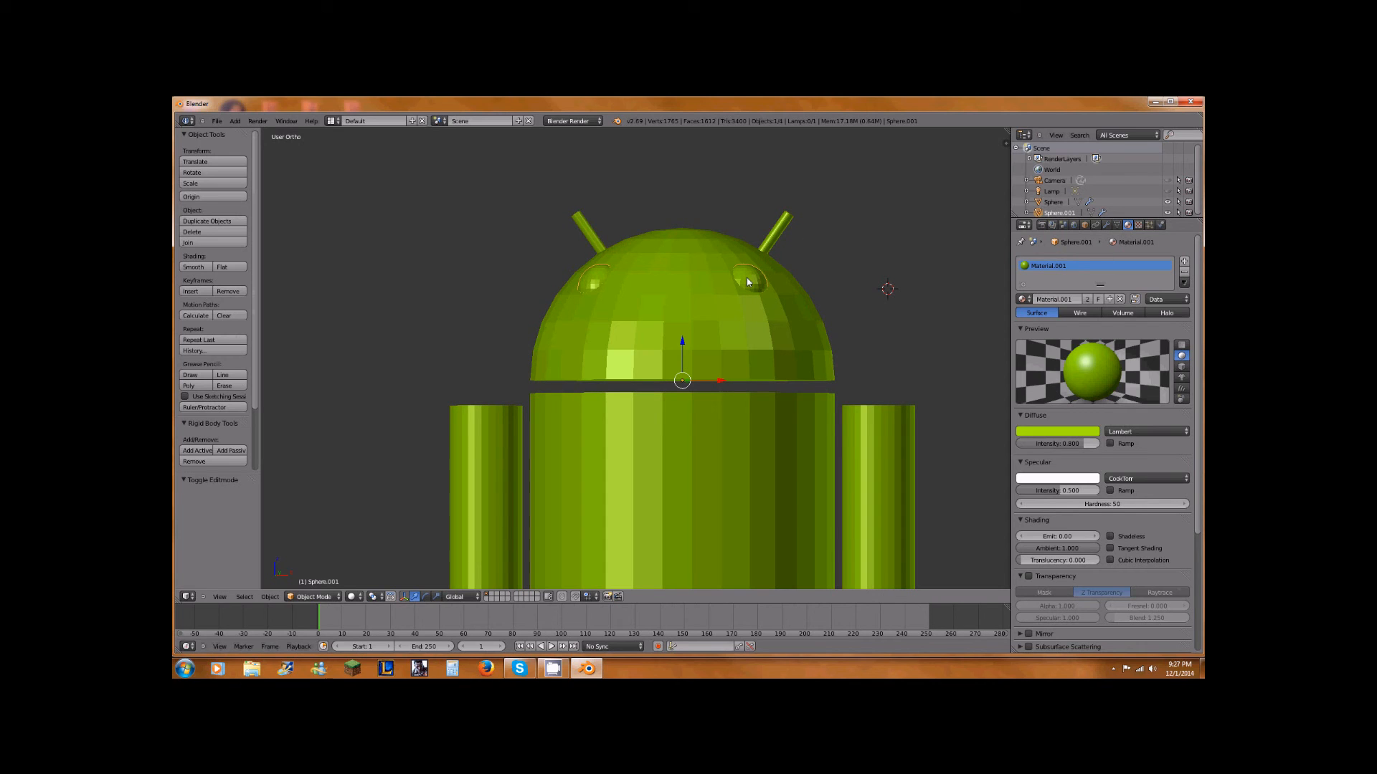
key("g")
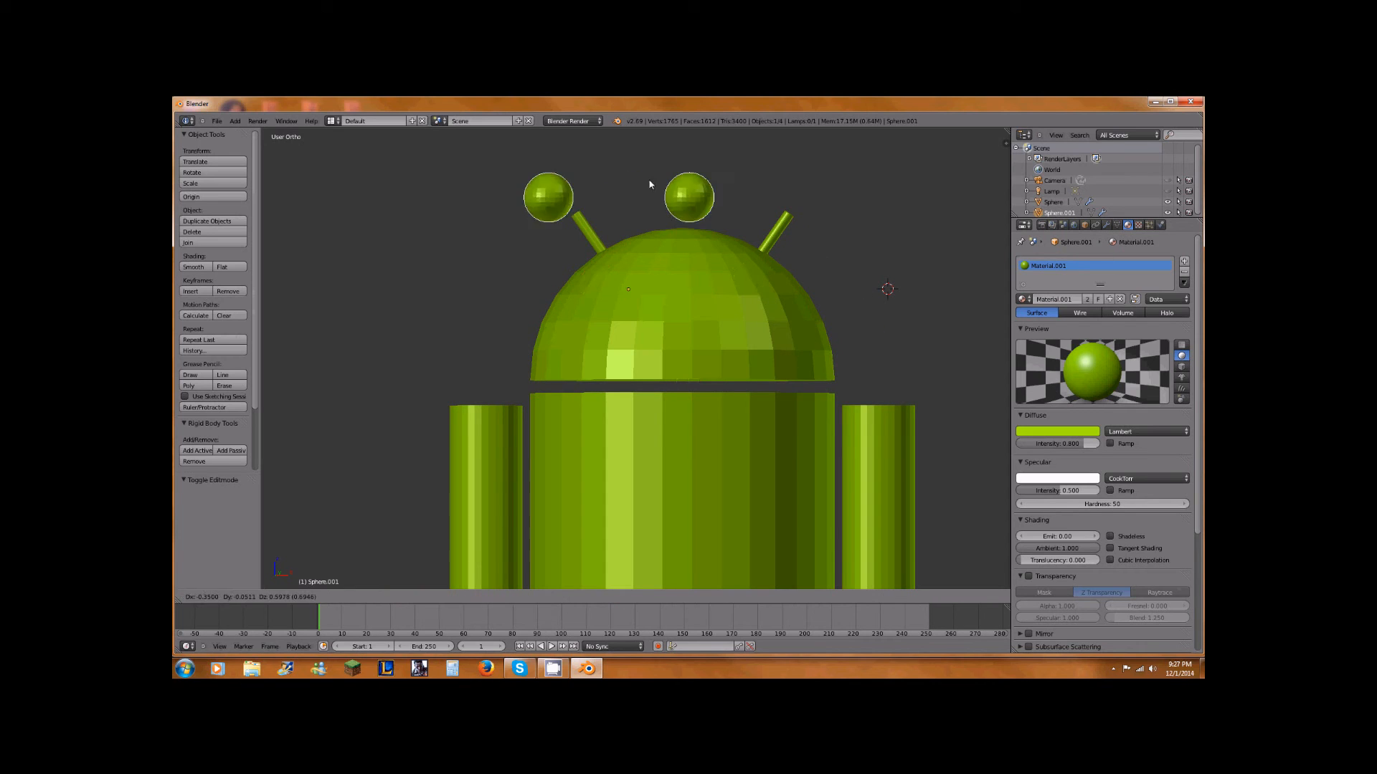
key("Escape")
key("g")
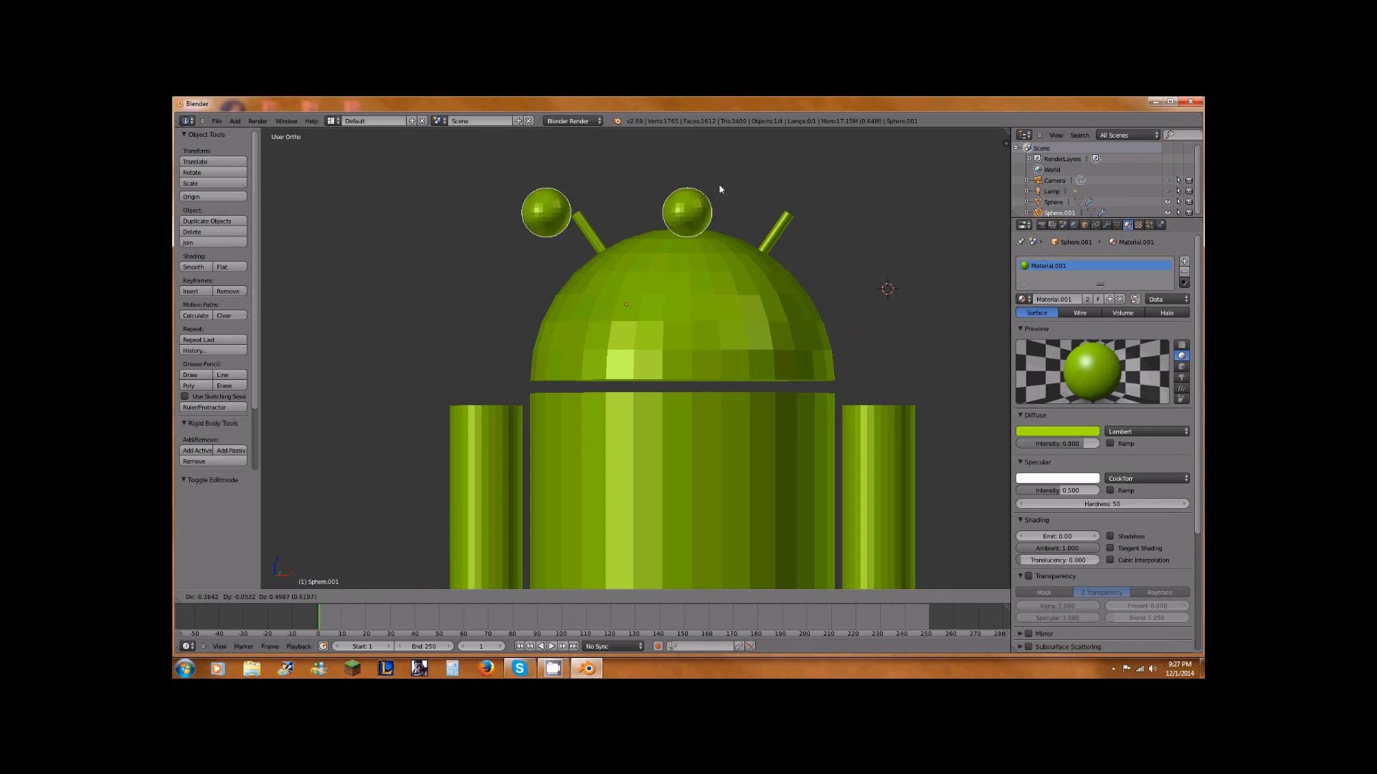
key("Escape")
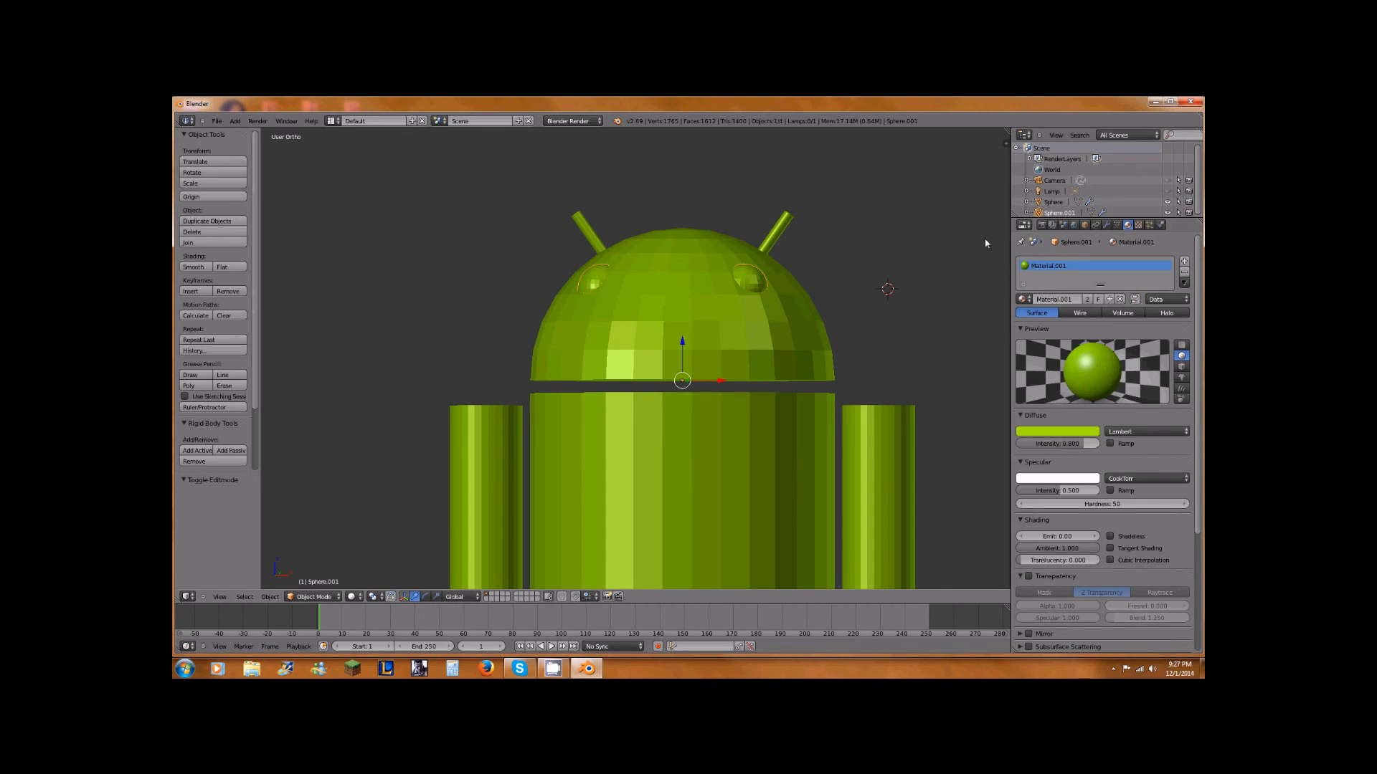
- Unlink the shared green material from the eyes and give them a new material with a black diffuse colour
left_click(1119, 300)
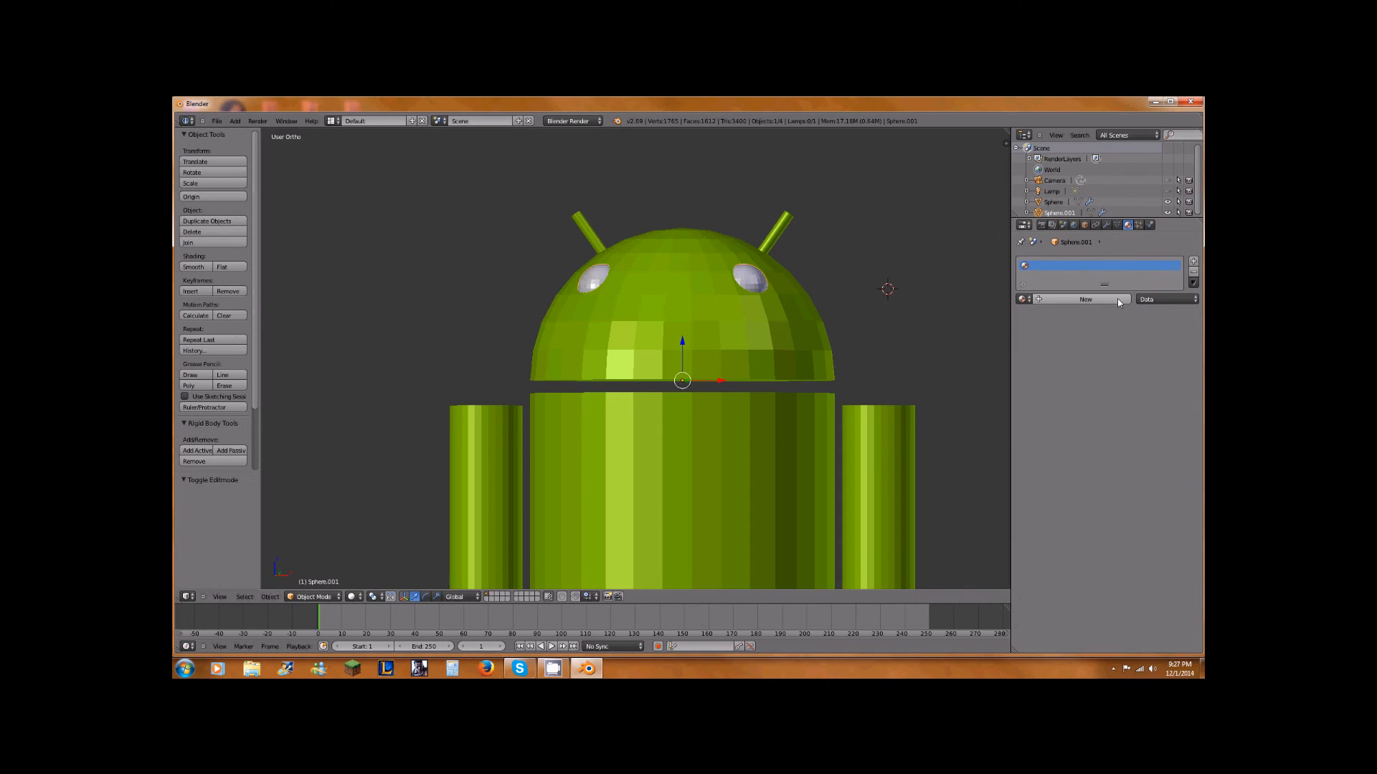
left_click(1068, 299)
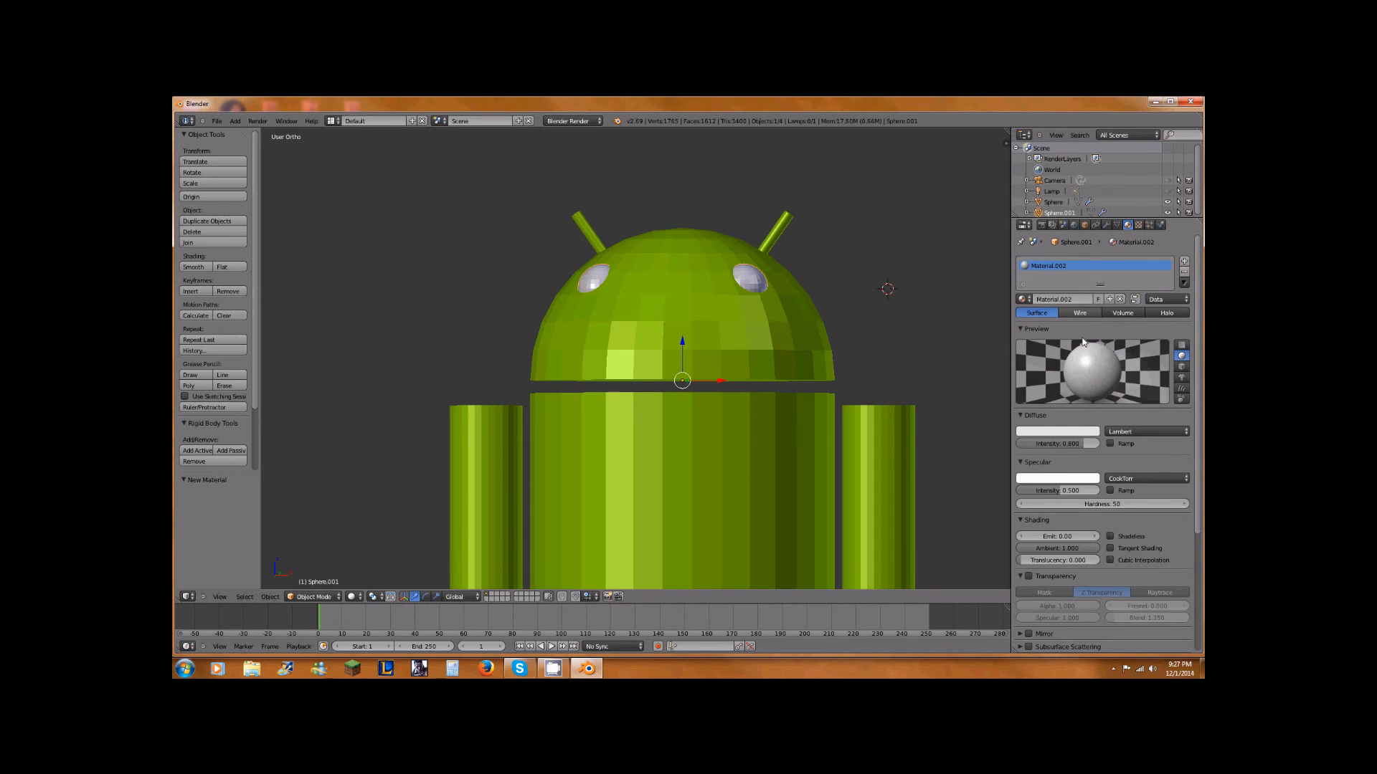
left_click(1031, 431)
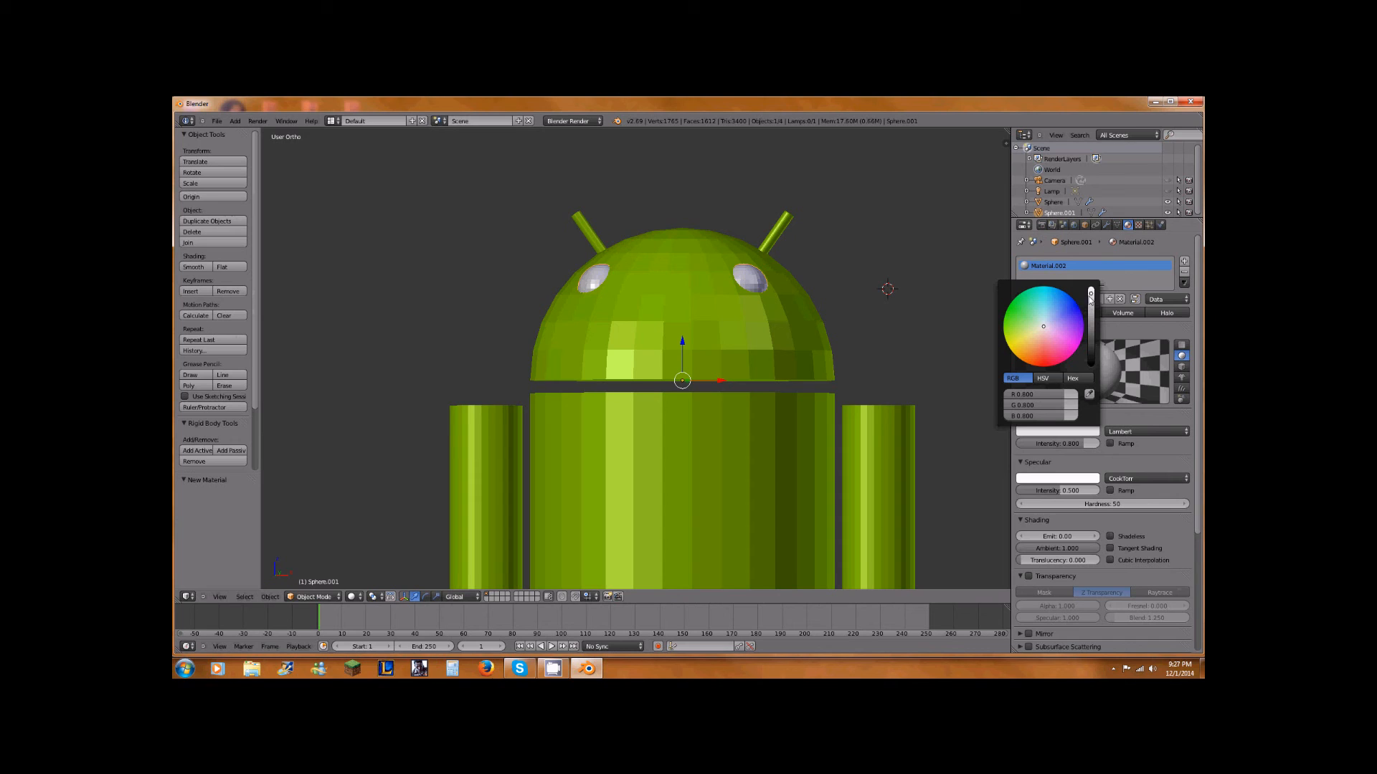
left_click_drag(1090, 297, 1091, 366)
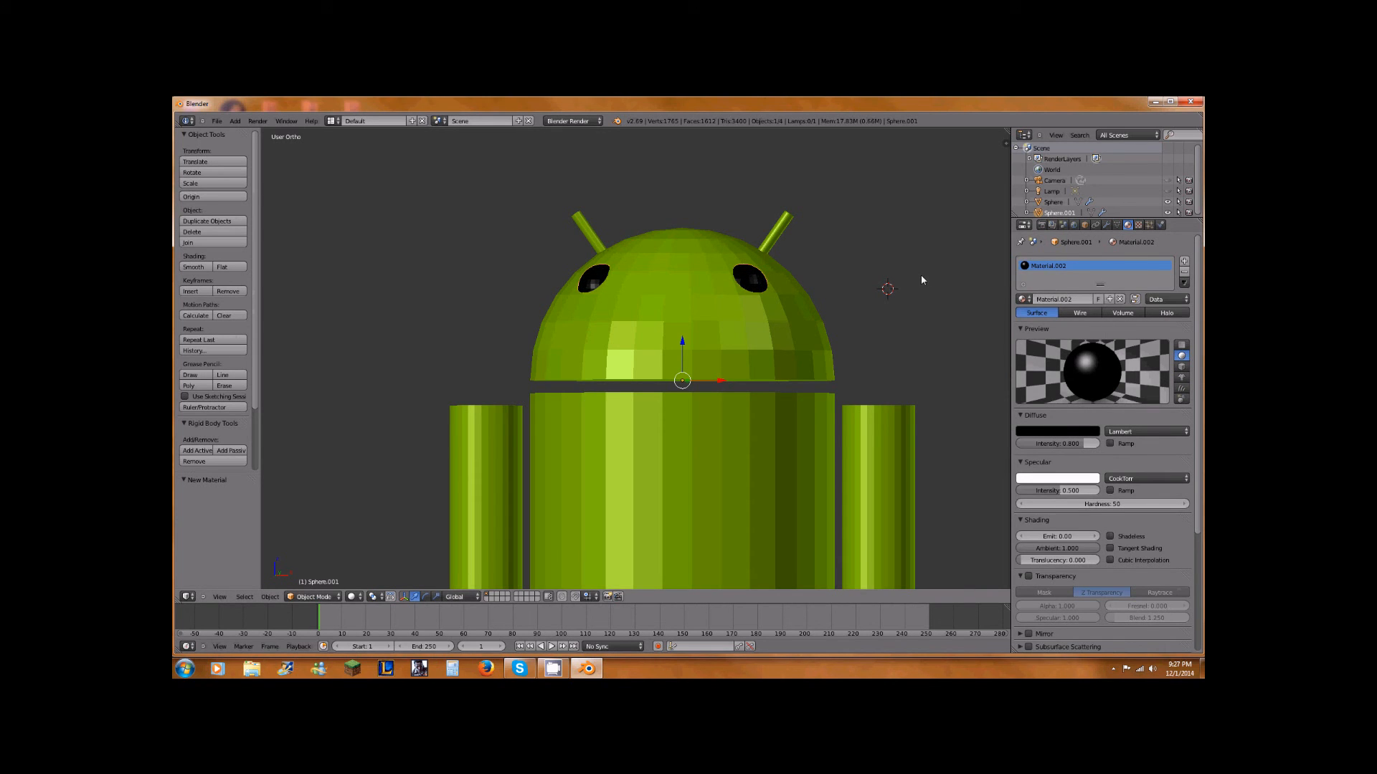
- Select the robot body and the eyes together and apply smooth shading to both
scroll(928, 287, "down", 3)
middle_click_drag(931, 356, 814, 307, "shift")
scroll(746, 265, "up", 1)
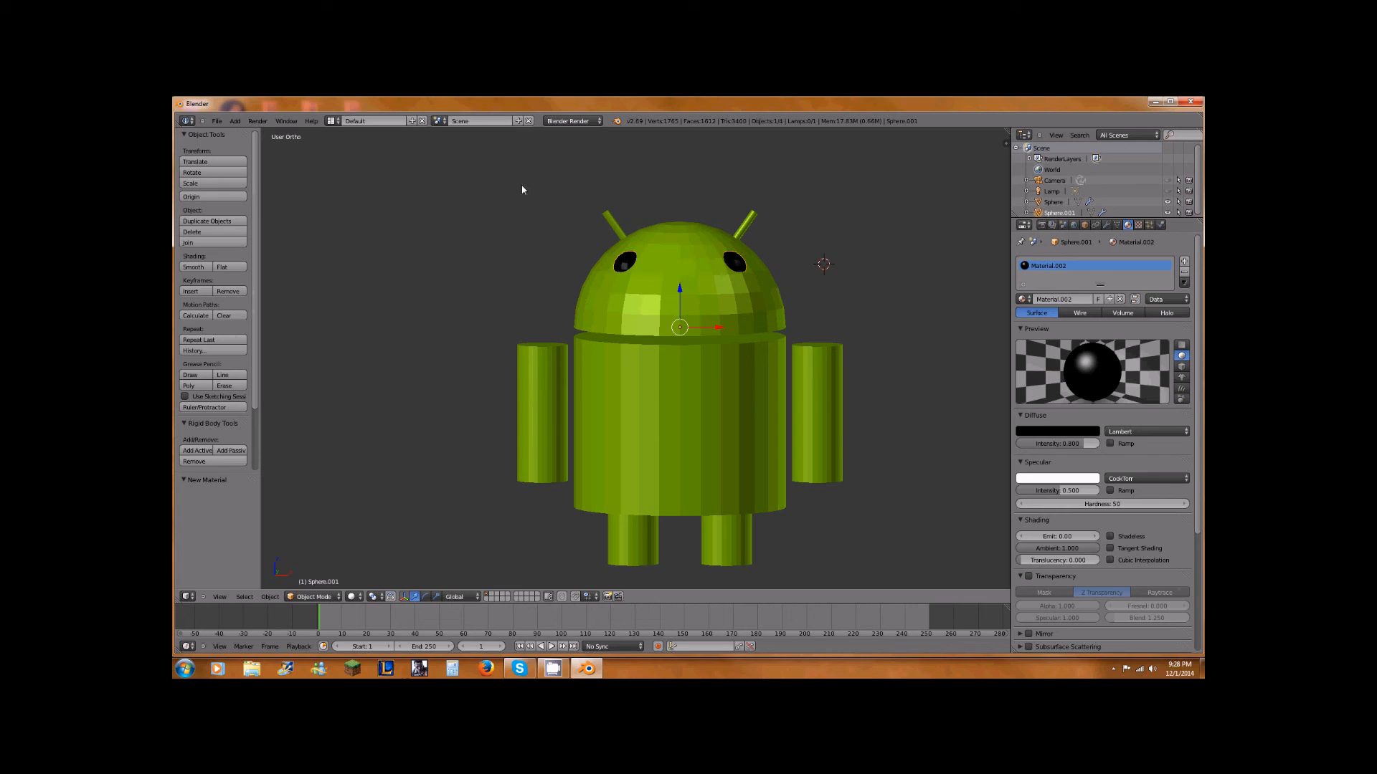
right_click(667, 298)
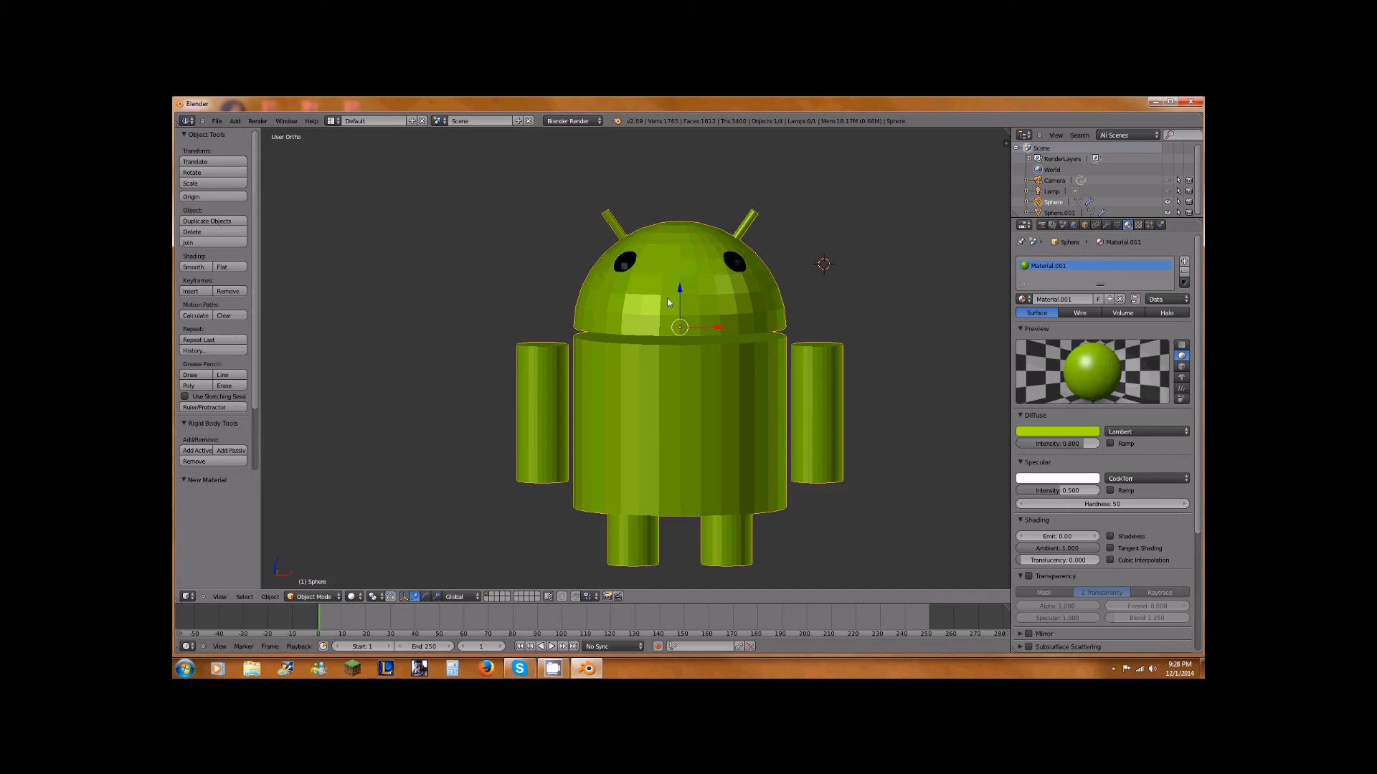
right_click(627, 267)
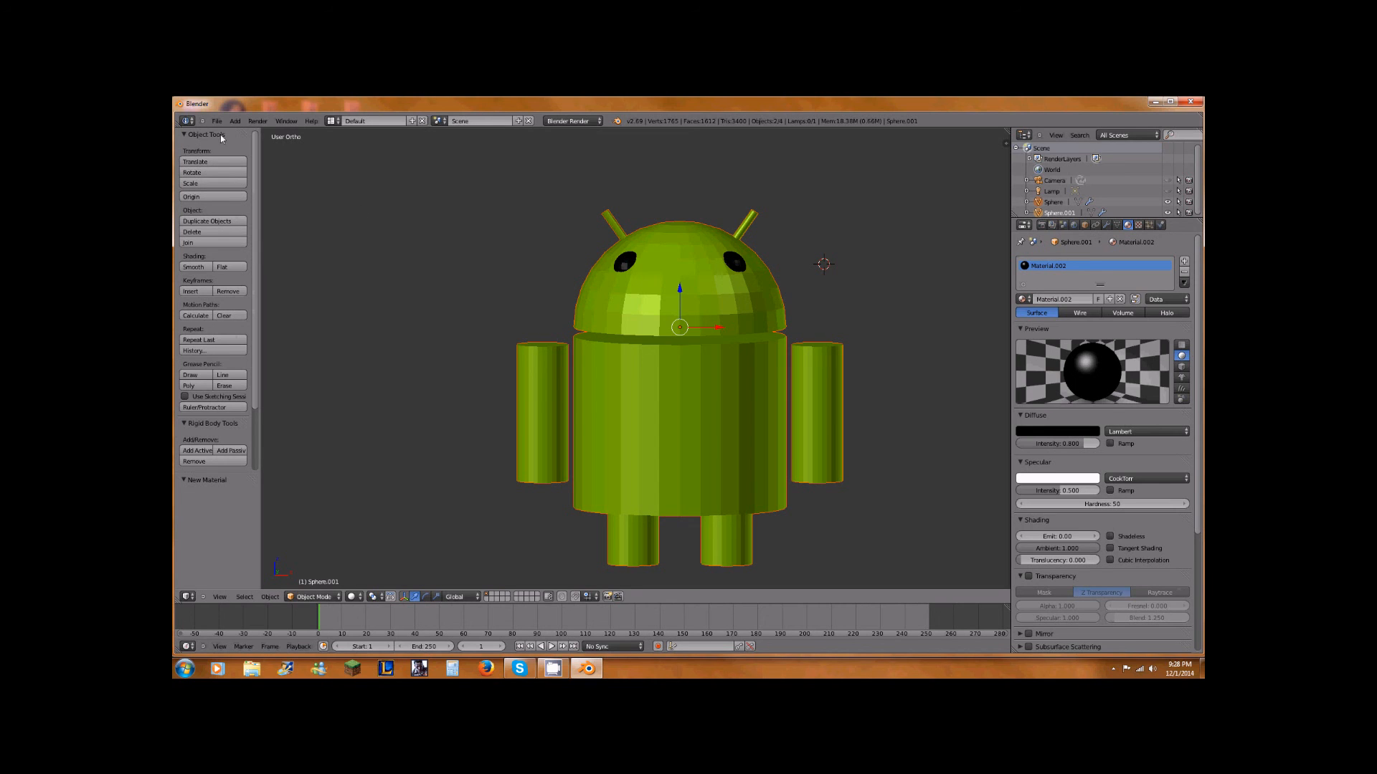
left_click(194, 267)
mouse_move(664, 369)
middle_mouse_down()
mouse_move(691, 339)
mouse_move(768, 362)
mouse_move(548, 338)
mouse_move(629, 364)
mouse_move(691, 363)
mouse_move(602, 359)
mouse_move(670, 371)
middle_mouse_up()
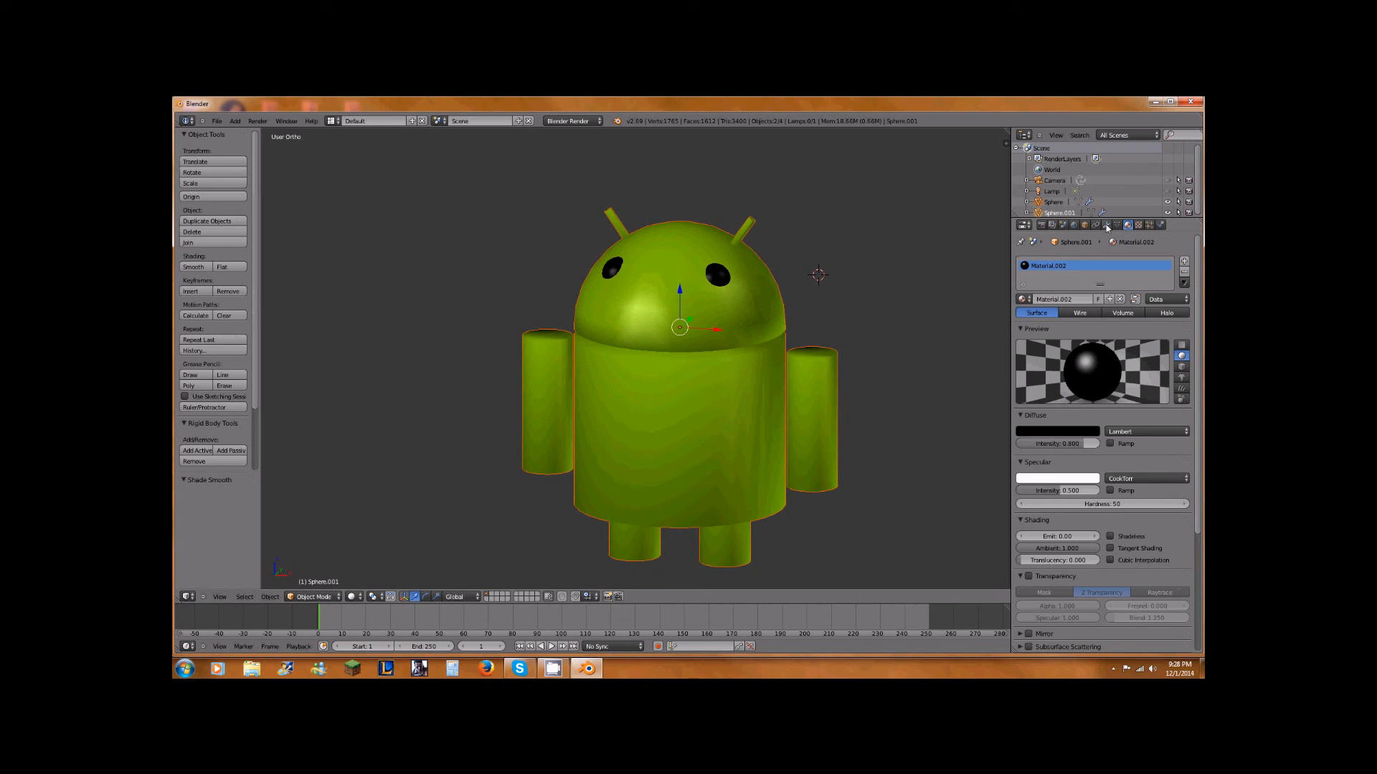
left_click(694, 325)
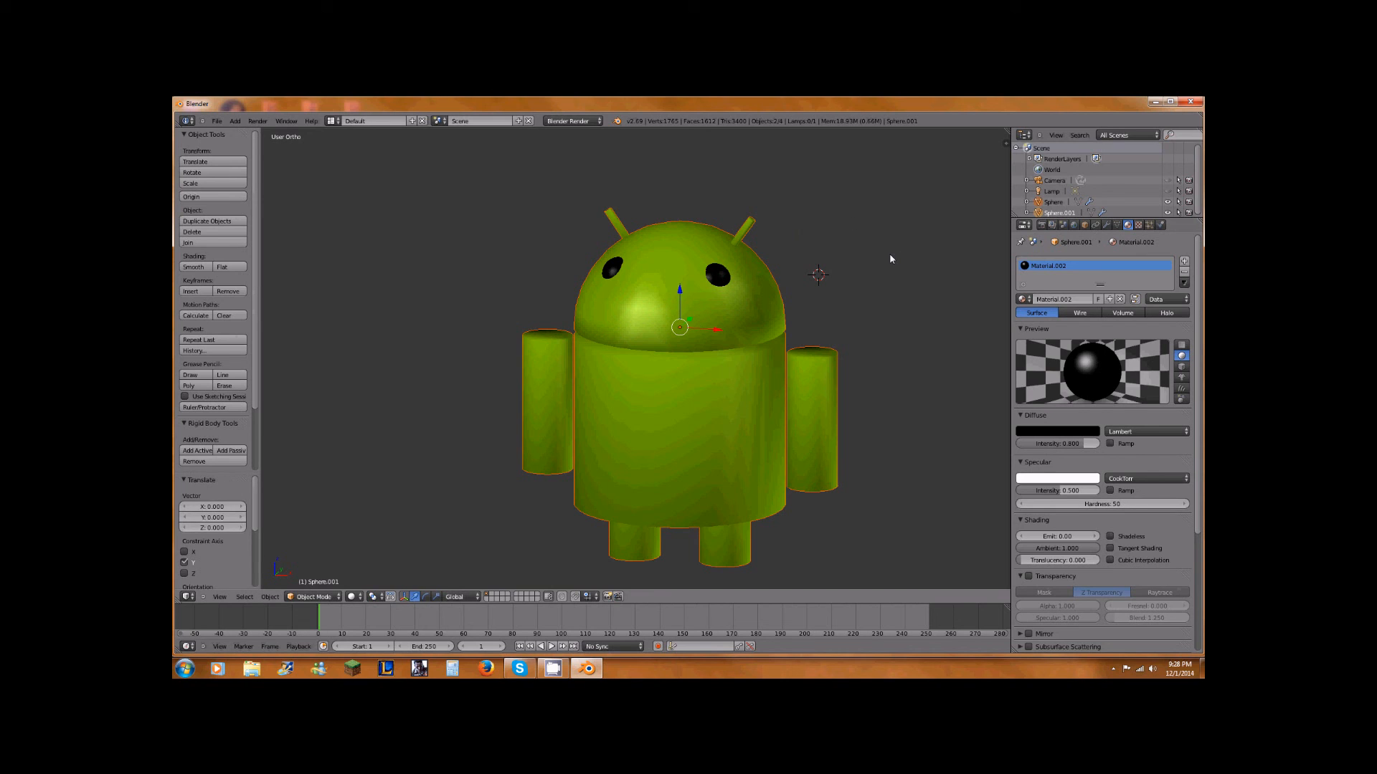
- Select only the green robot body and add a Subdivision Surface modifier with its view subdivisions set to 2
key("a")
right_click(675, 323)
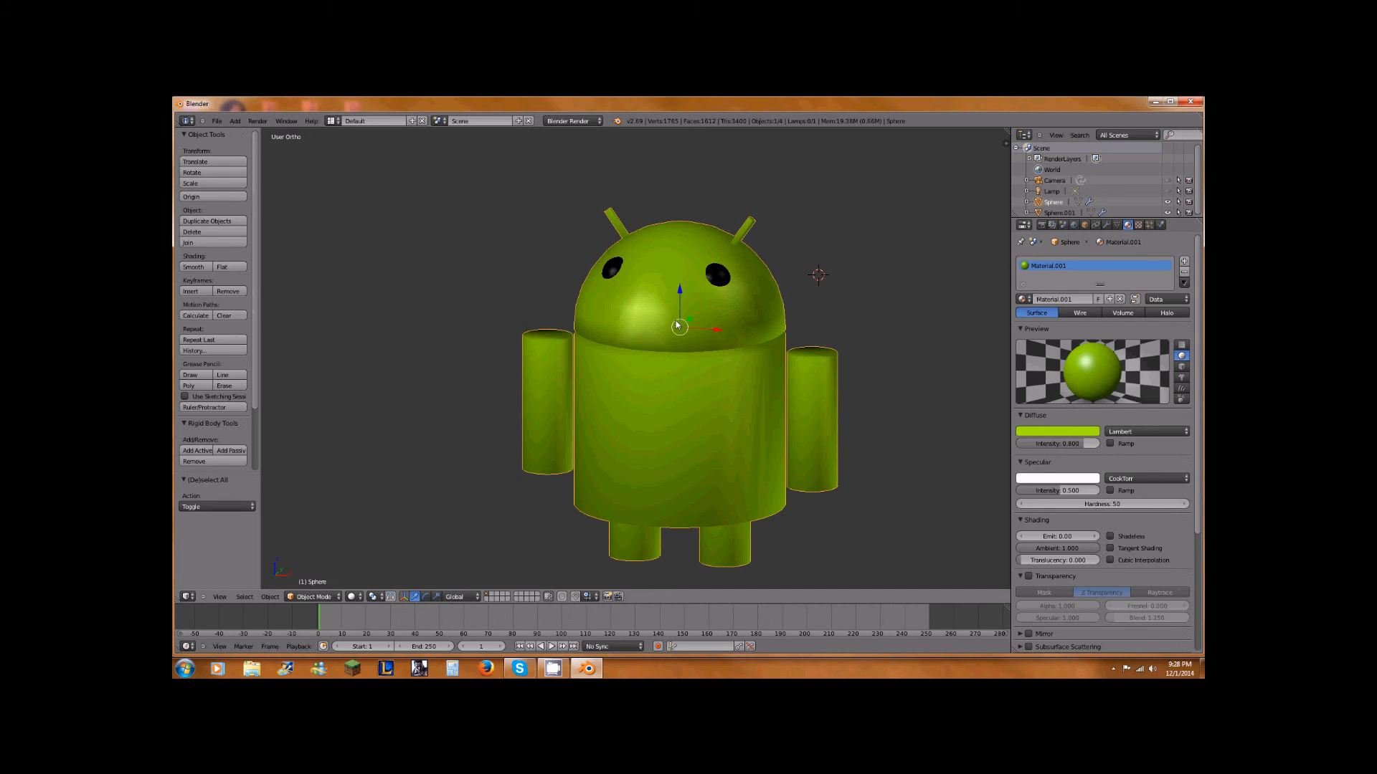
left_click(1107, 226)
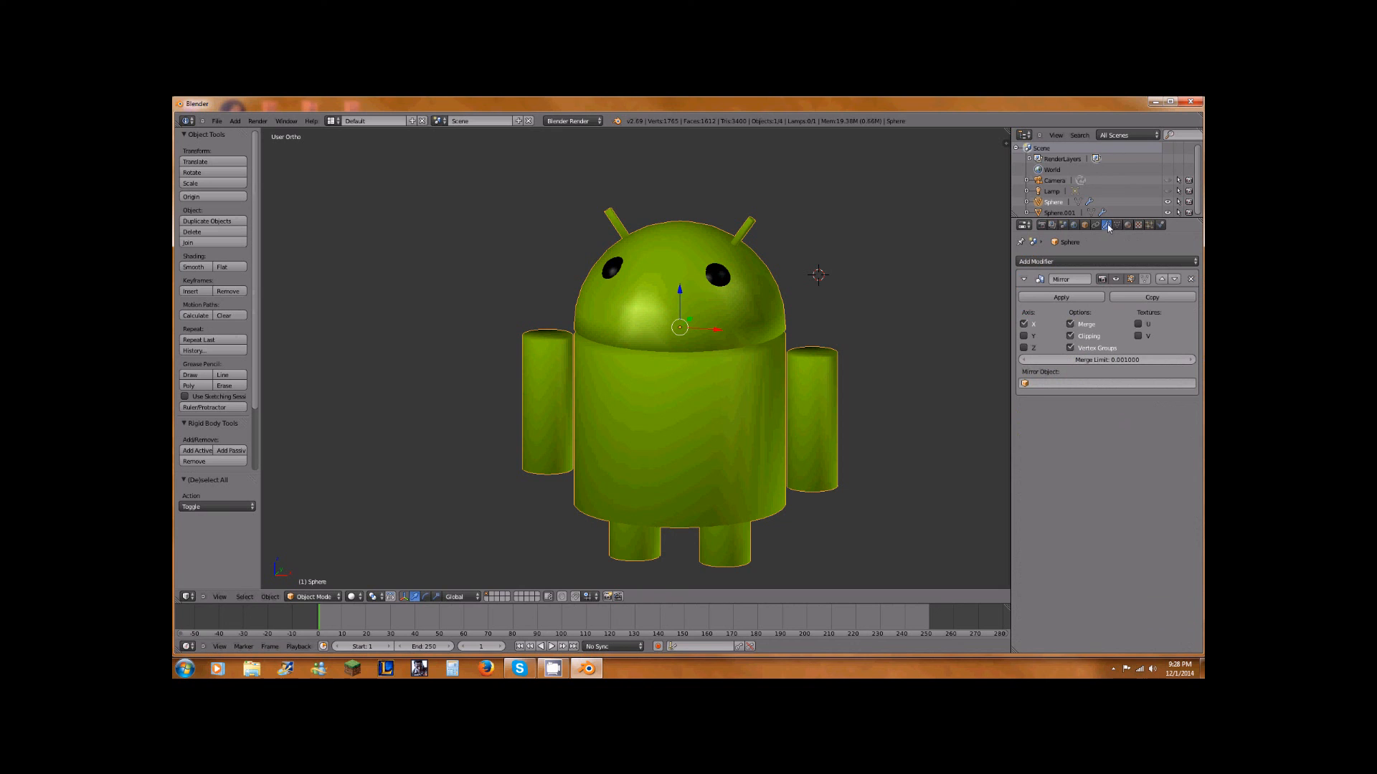
left_click(1078, 261)
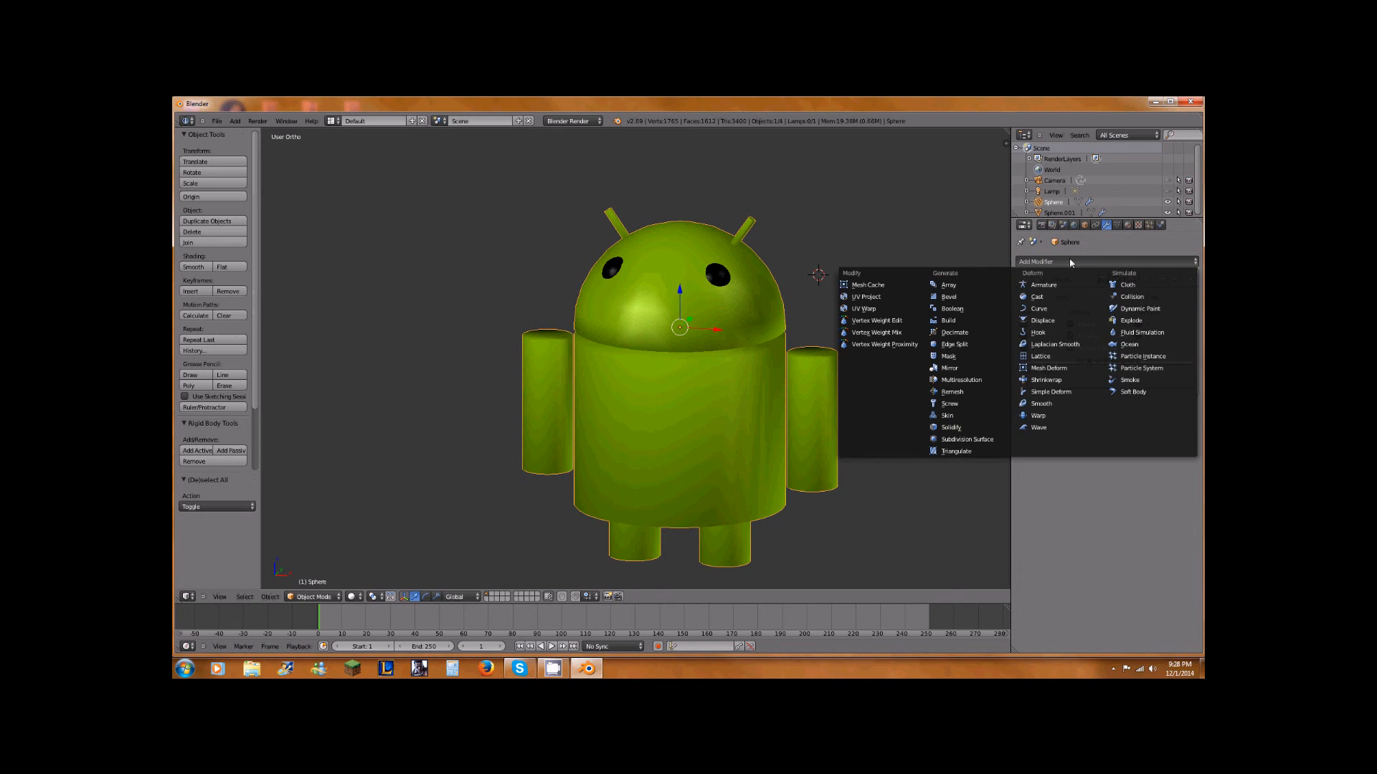
left_click(961, 438)
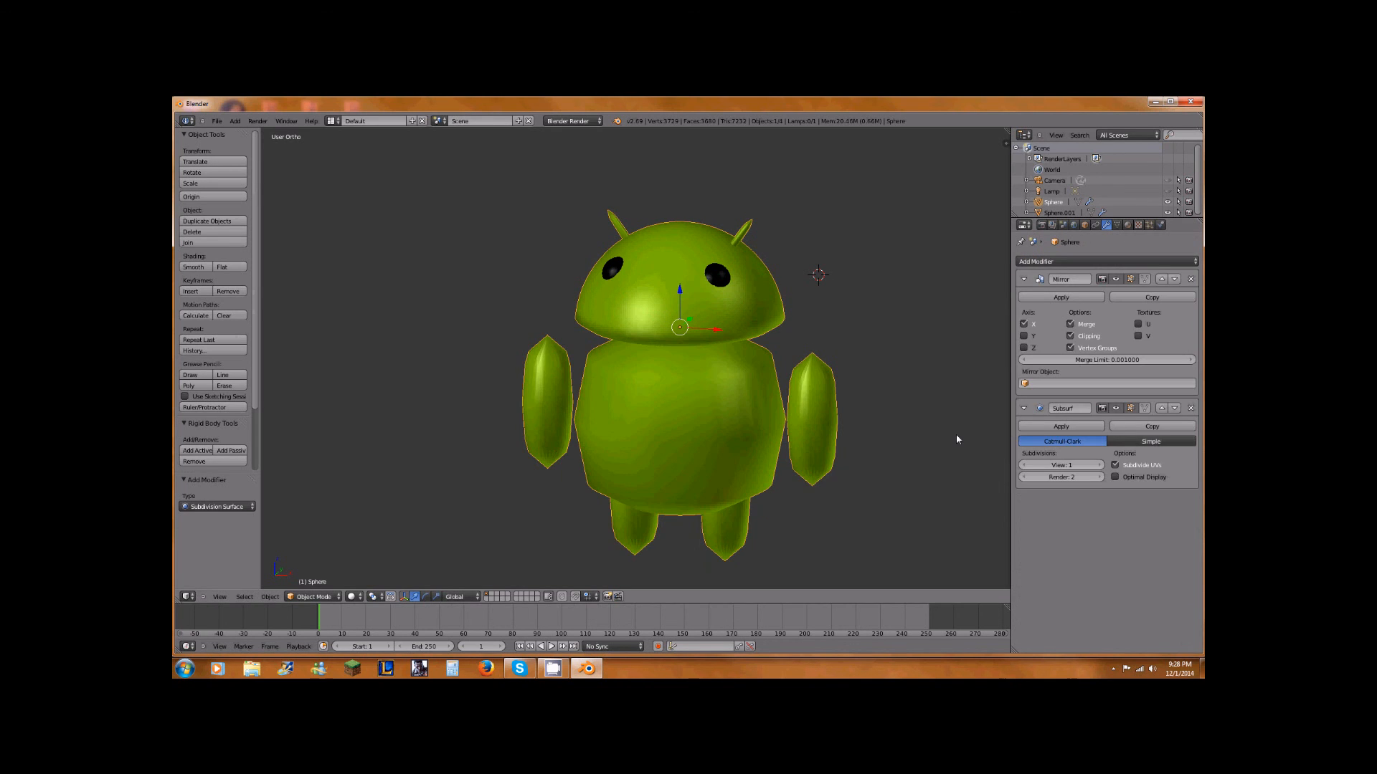
left_click(1100, 465)
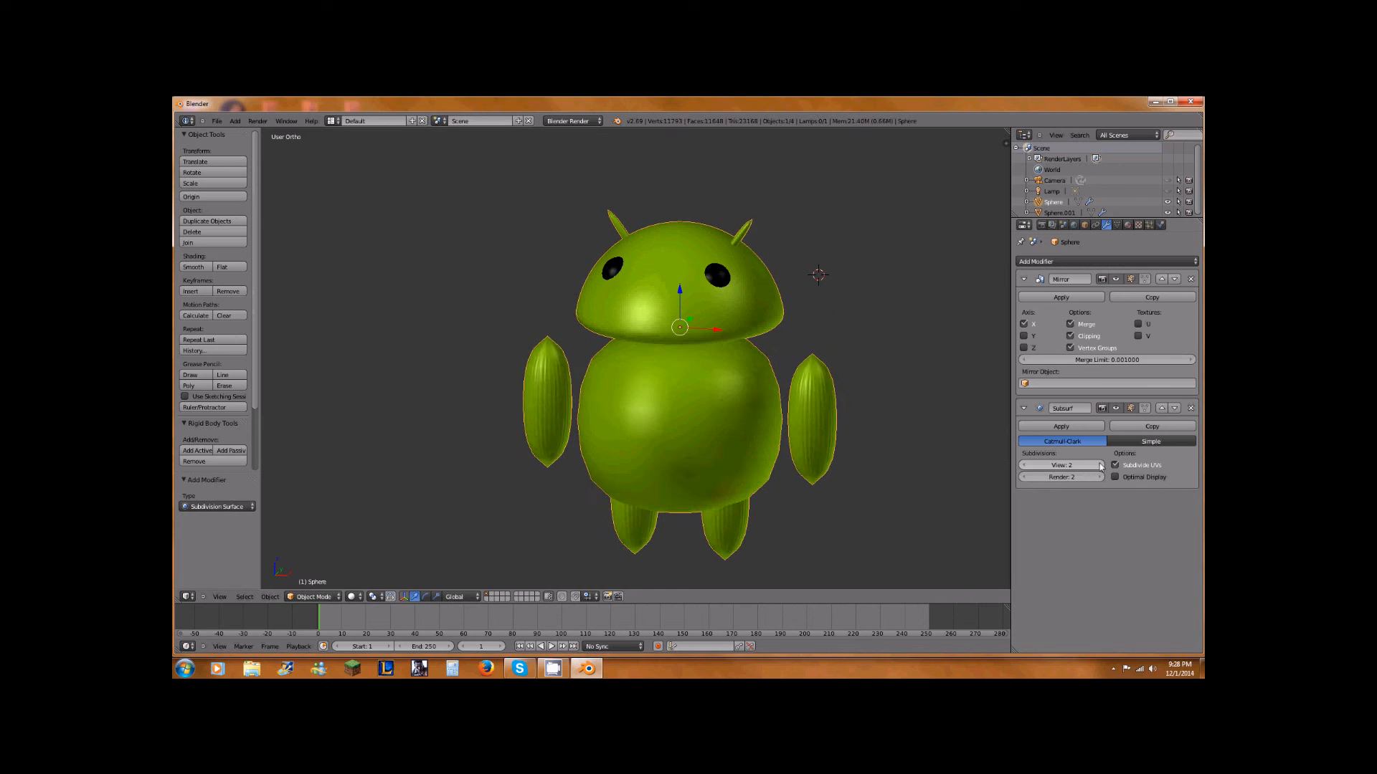
- In Edit Mode, add a single loop cut around the torso and slide it up close to the torso's top edge
mouse_move(740, 372)
middle_mouse_down()
mouse_move(848, 347)
mouse_move(764, 368)
mouse_move(643, 364)
mouse_move(760, 359)
mouse_move(745, 370)
middle_mouse_up()
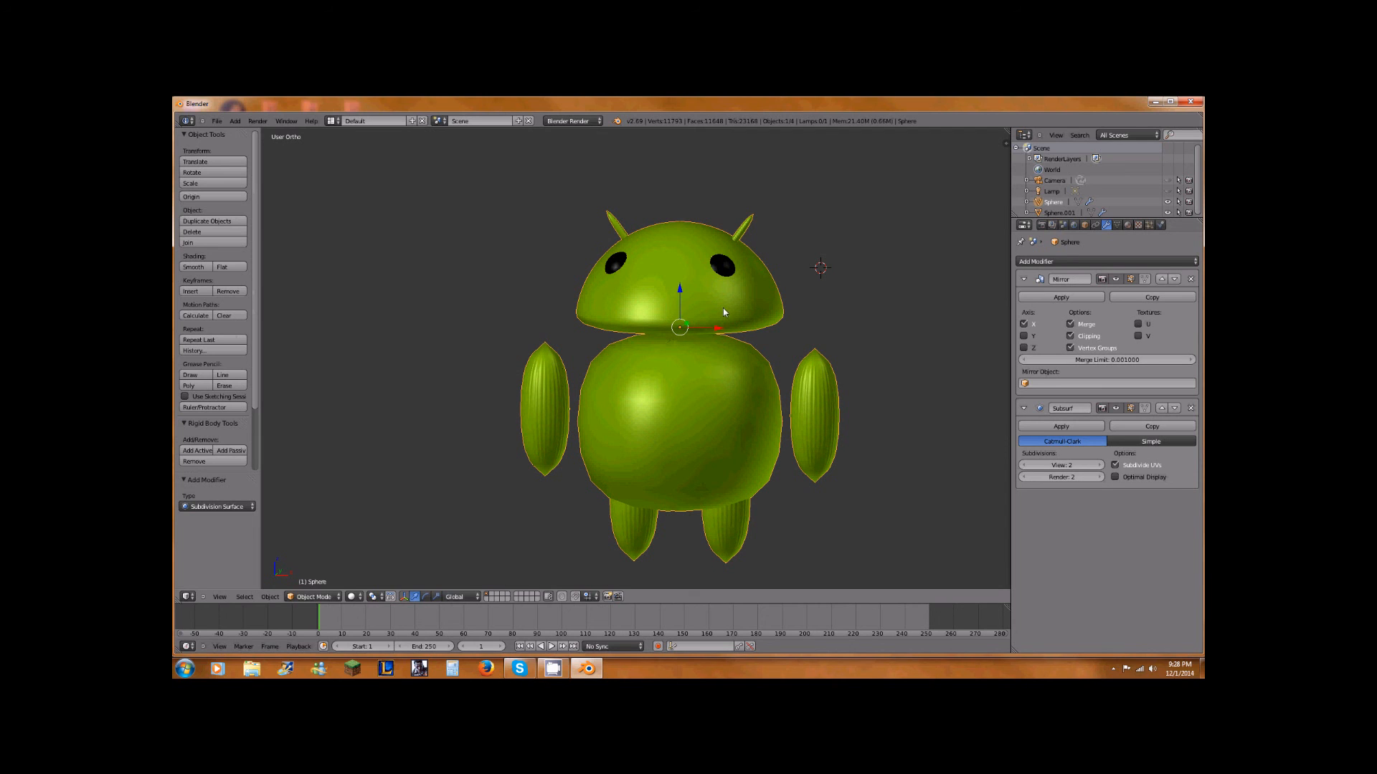
key("Tab")
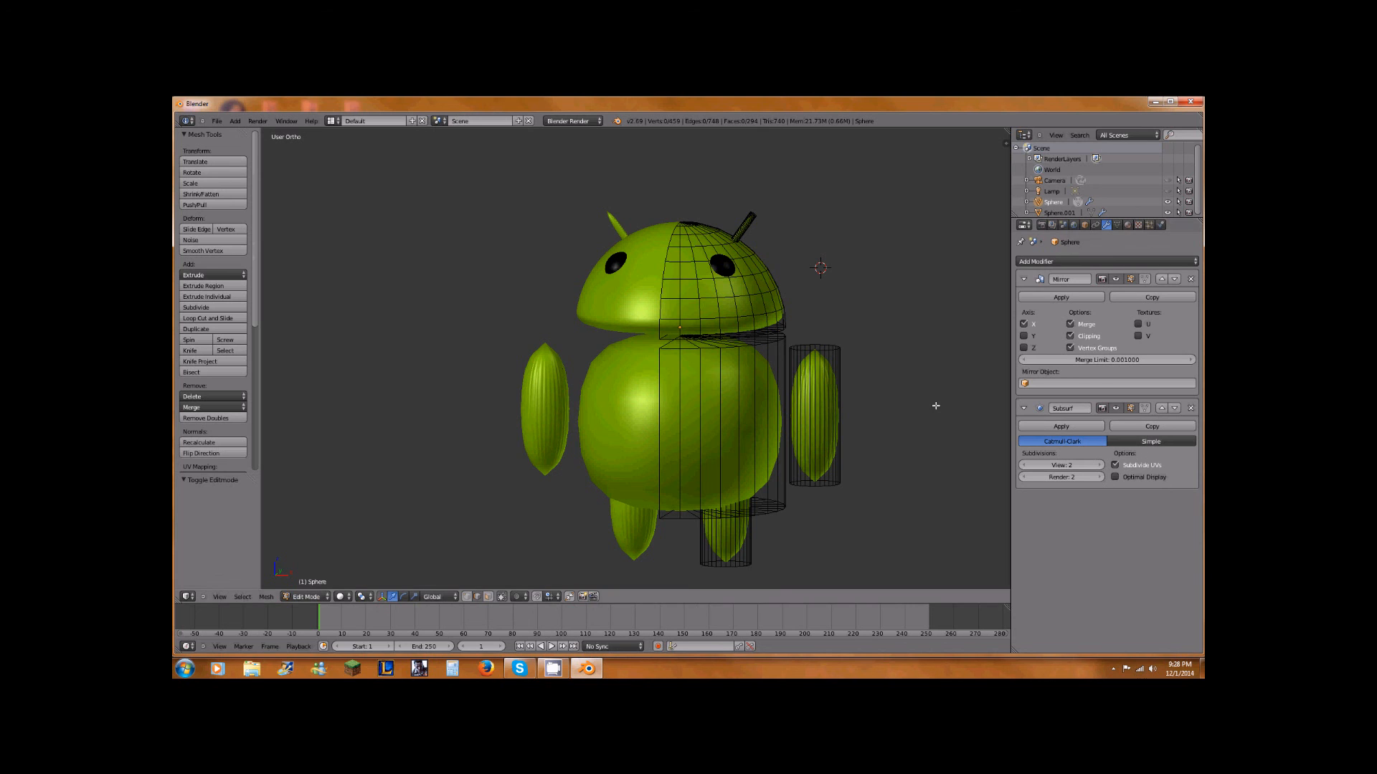
mouse_move(760, 373)
middle_mouse_down()
mouse_move(747, 384)
mouse_move(770, 368)
middle_mouse_up()
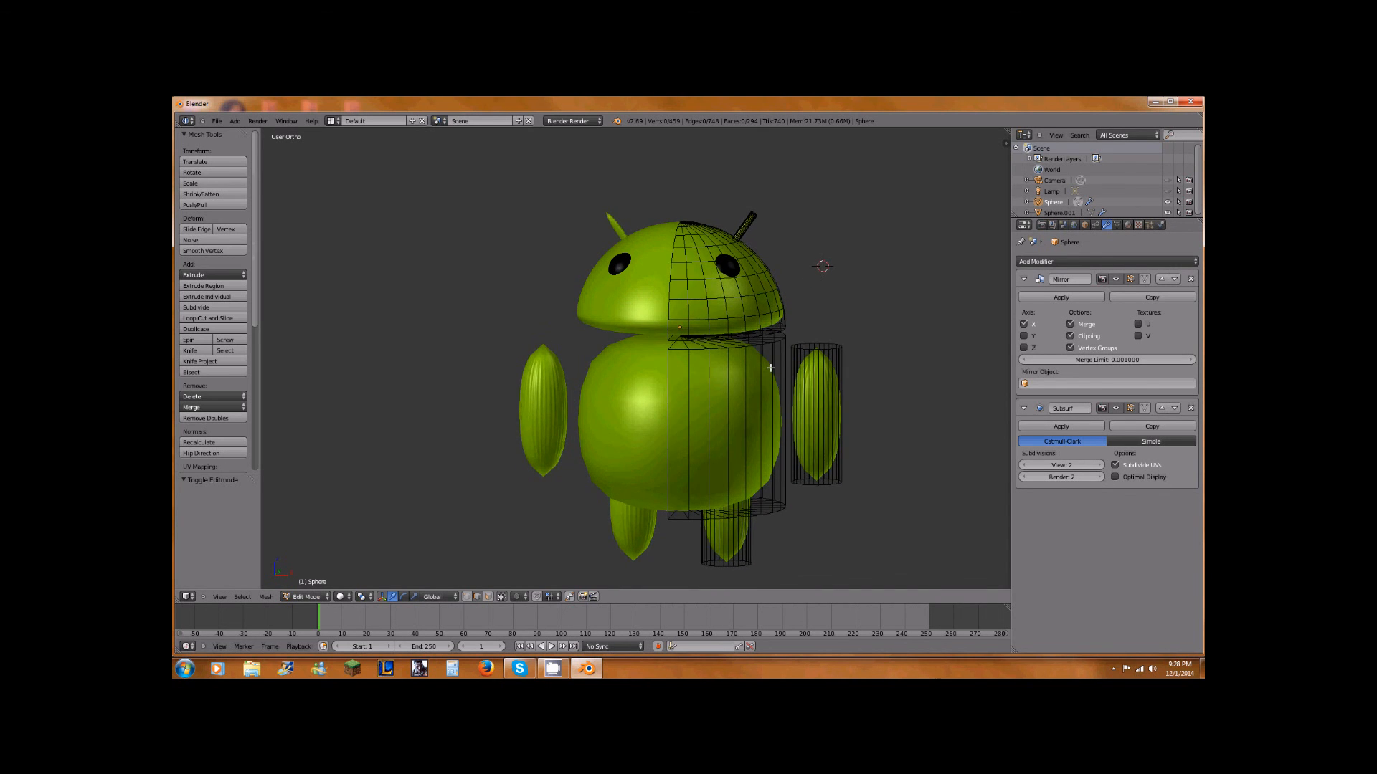
scroll(770, 368, "up", 2)
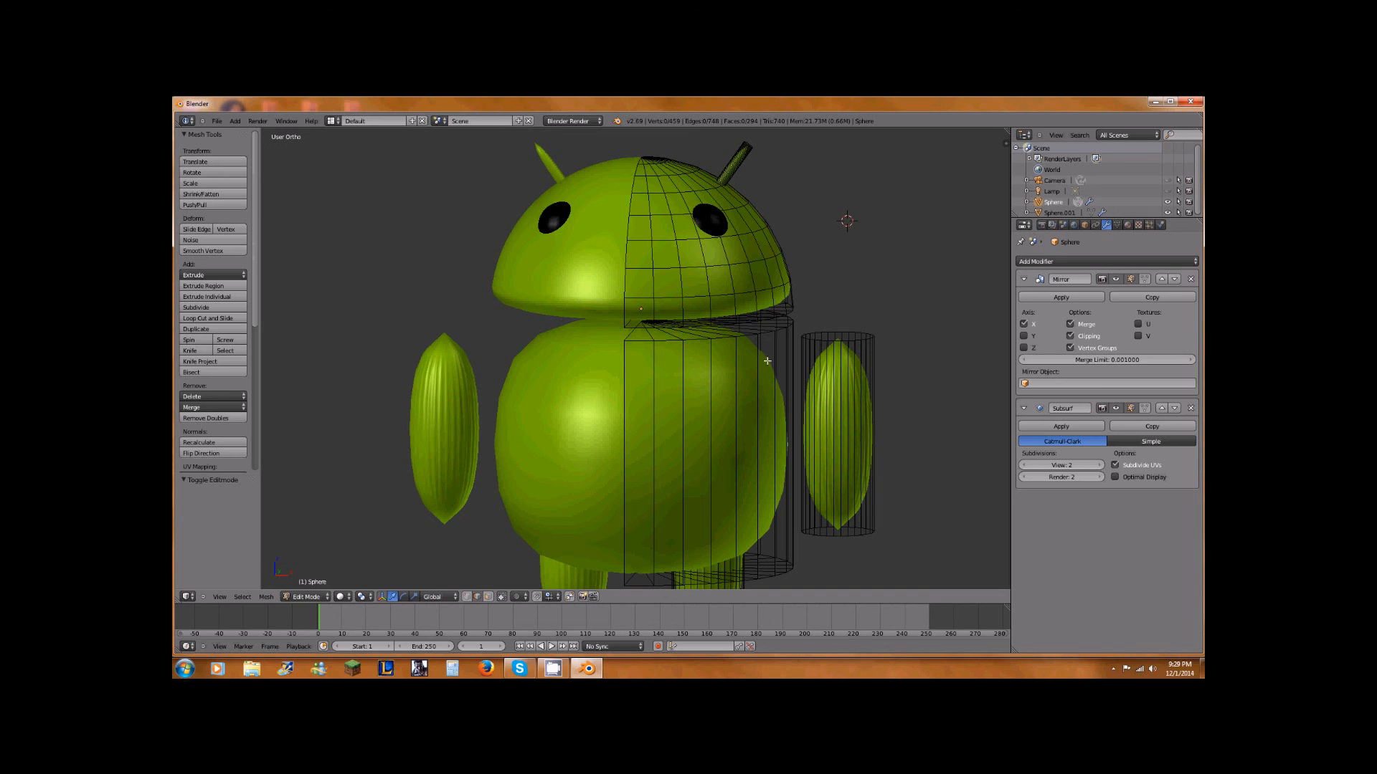
mouse_move(768, 412)
middle_mouse_down()
mouse_move(717, 387)
mouse_move(787, 393)
mouse_move(755, 409)
middle_mouse_up()
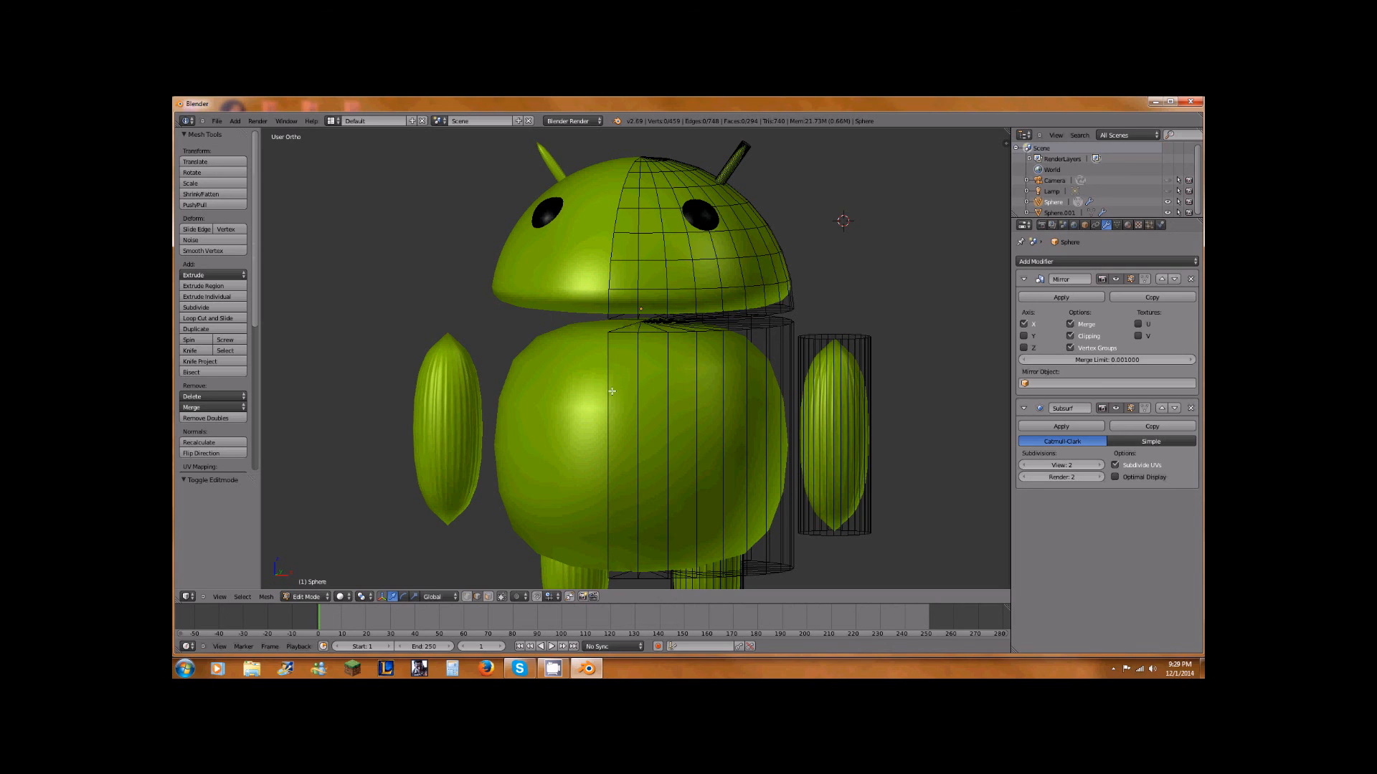
key("ctrl+r")
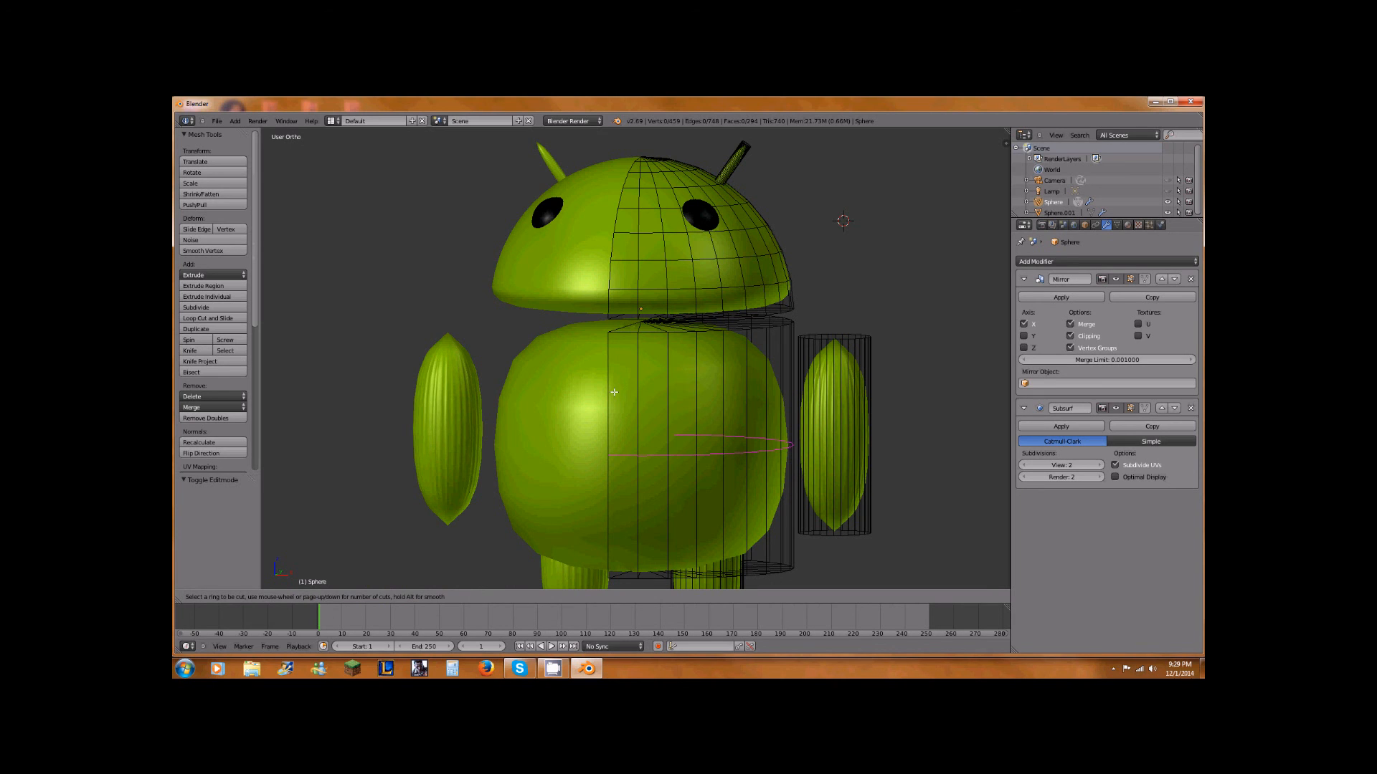
left_click(619, 399)
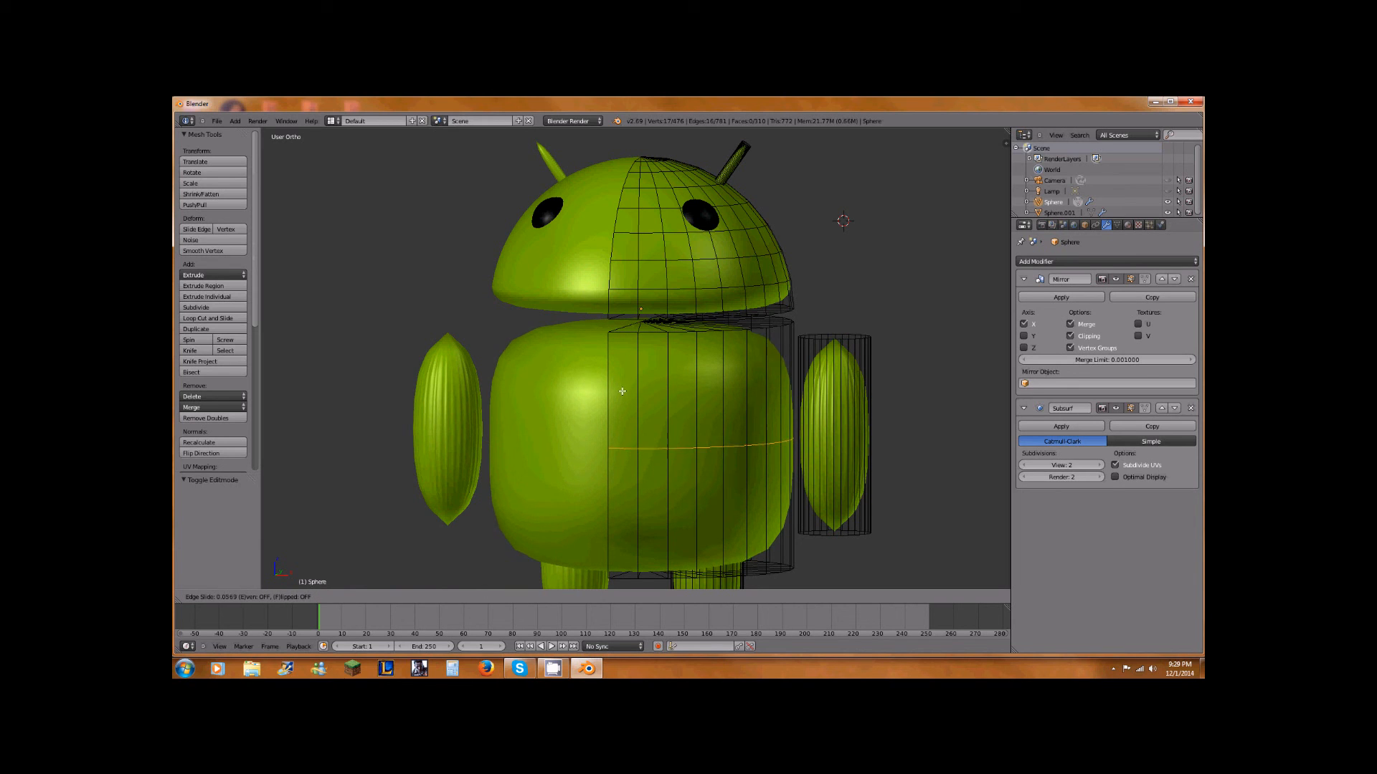
left_click(638, 279)
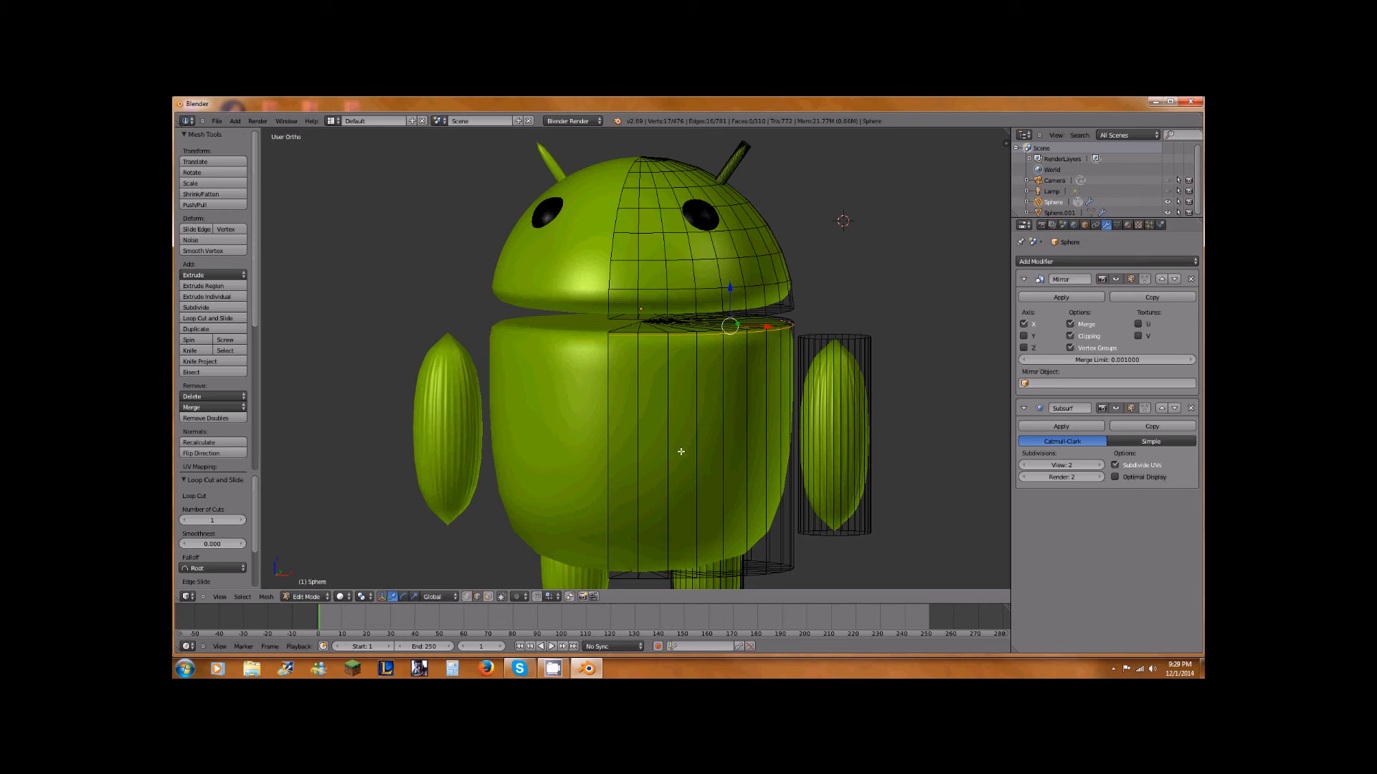
- Add another loop cut around the torso and slide it down close to the torso's bottom edge
mouse_move(671, 465)
middle_mouse_down()
mouse_move(682, 454)
mouse_move(643, 464)
mouse_move(668, 457)
middle_mouse_up()
middle_click_drag(747, 474, 747, 375, "shift")
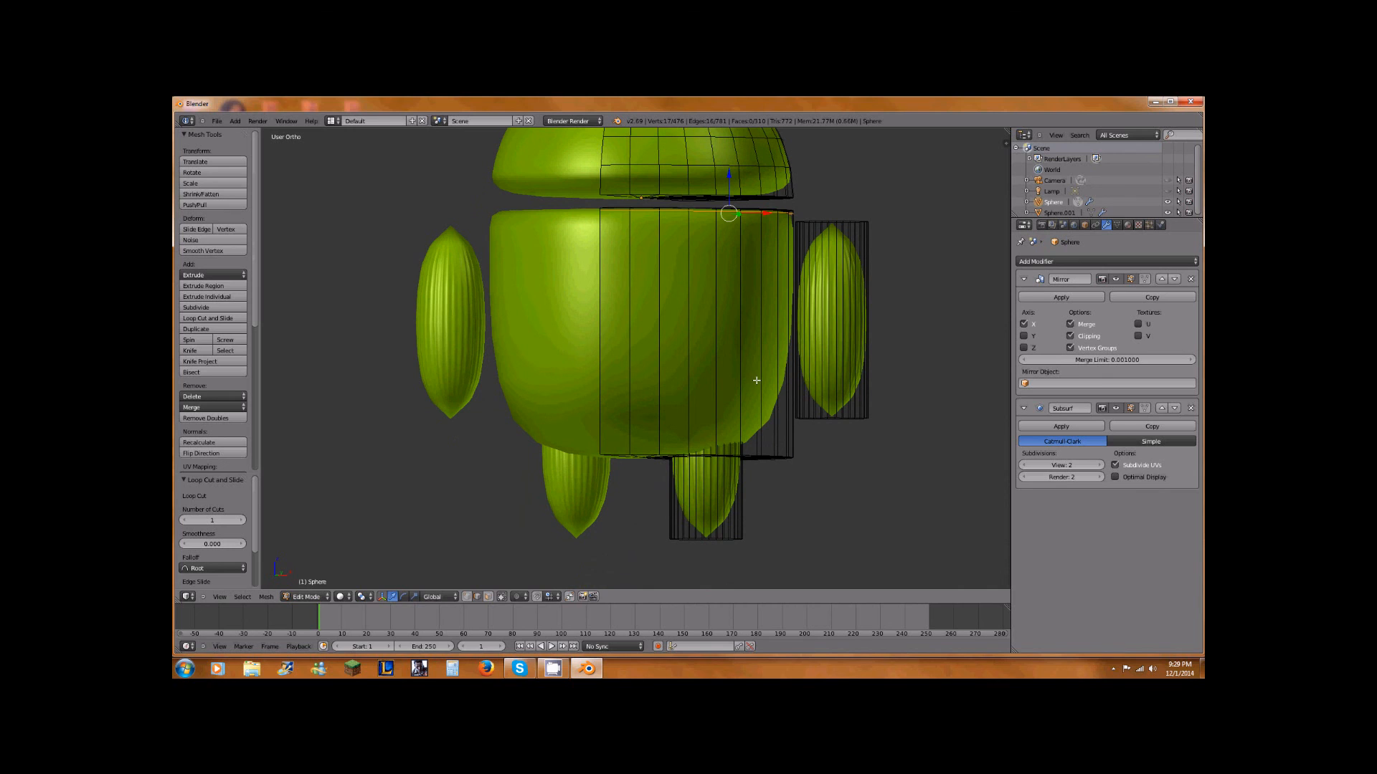
key("ctrl+r")
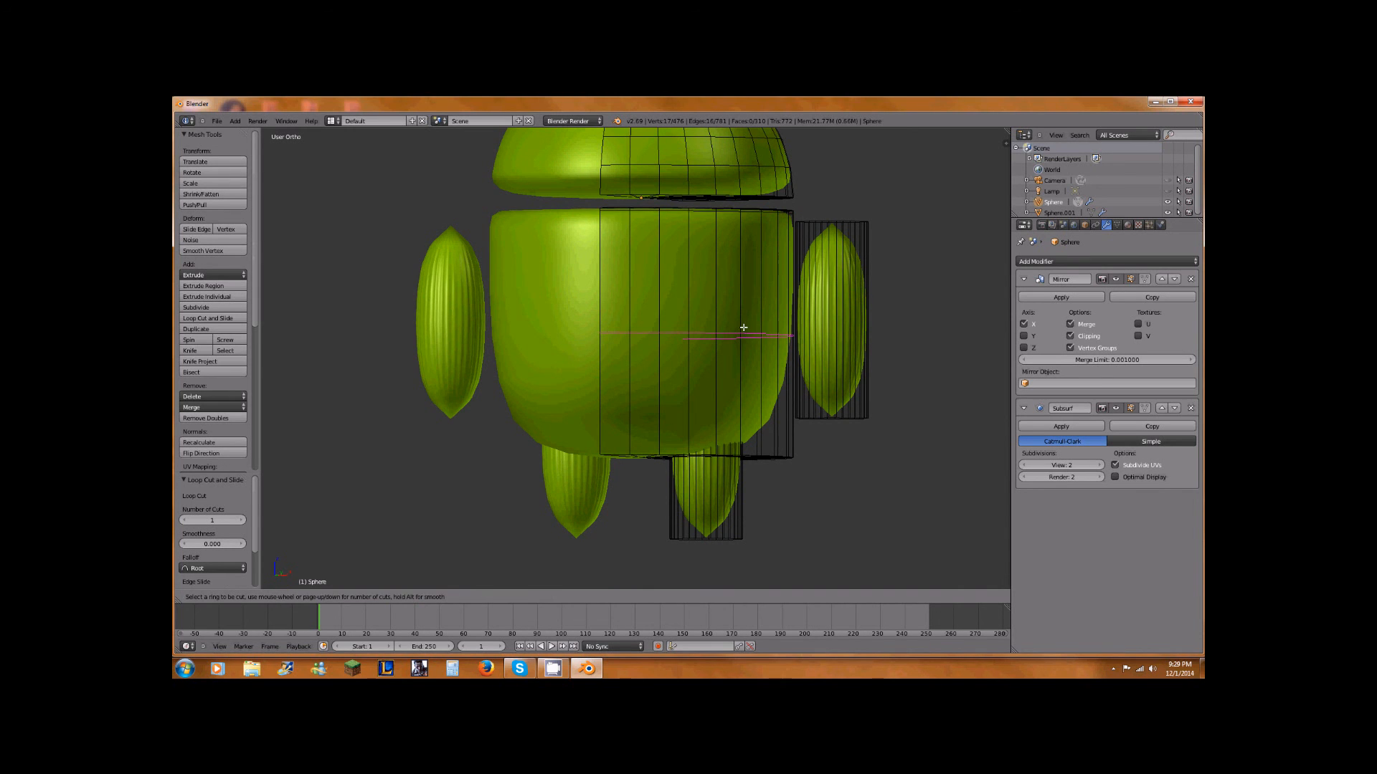
left_click(723, 333)
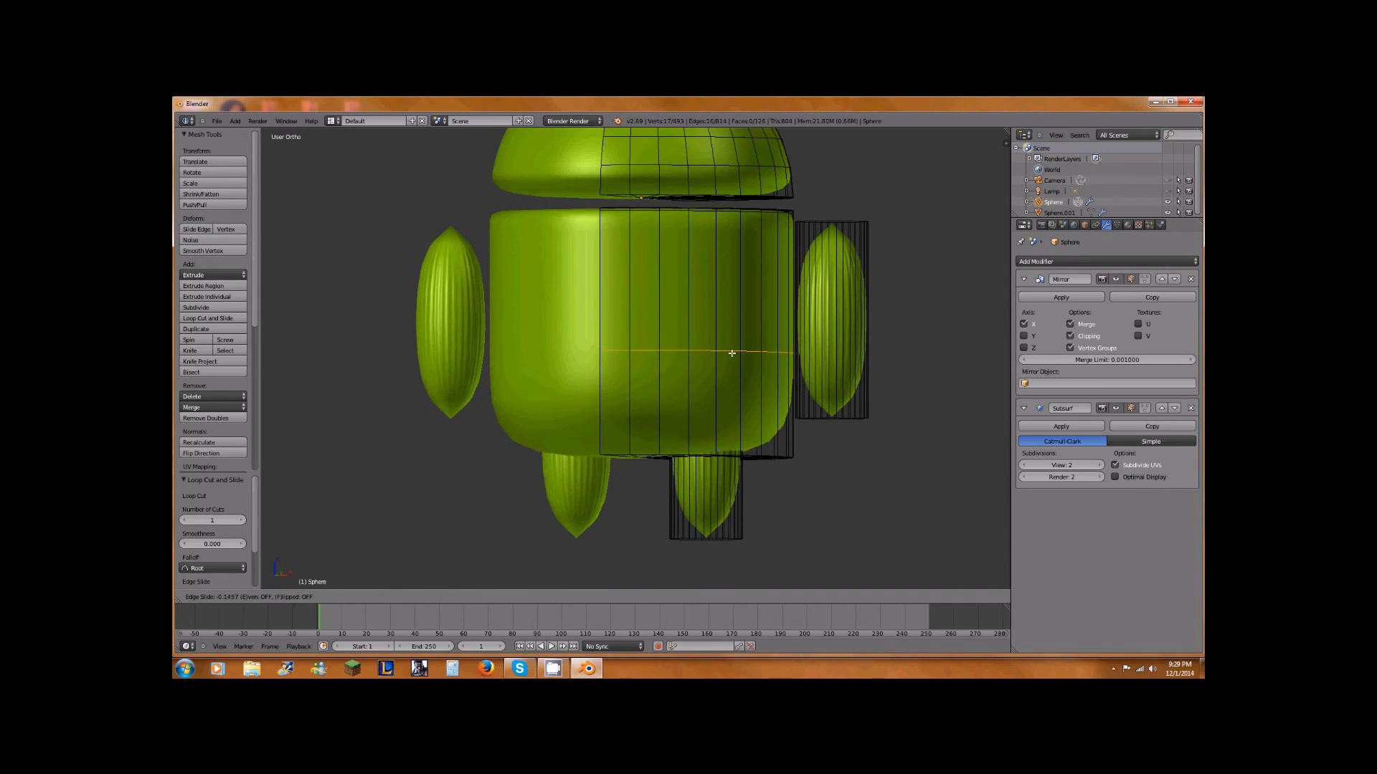
left_click(726, 448)
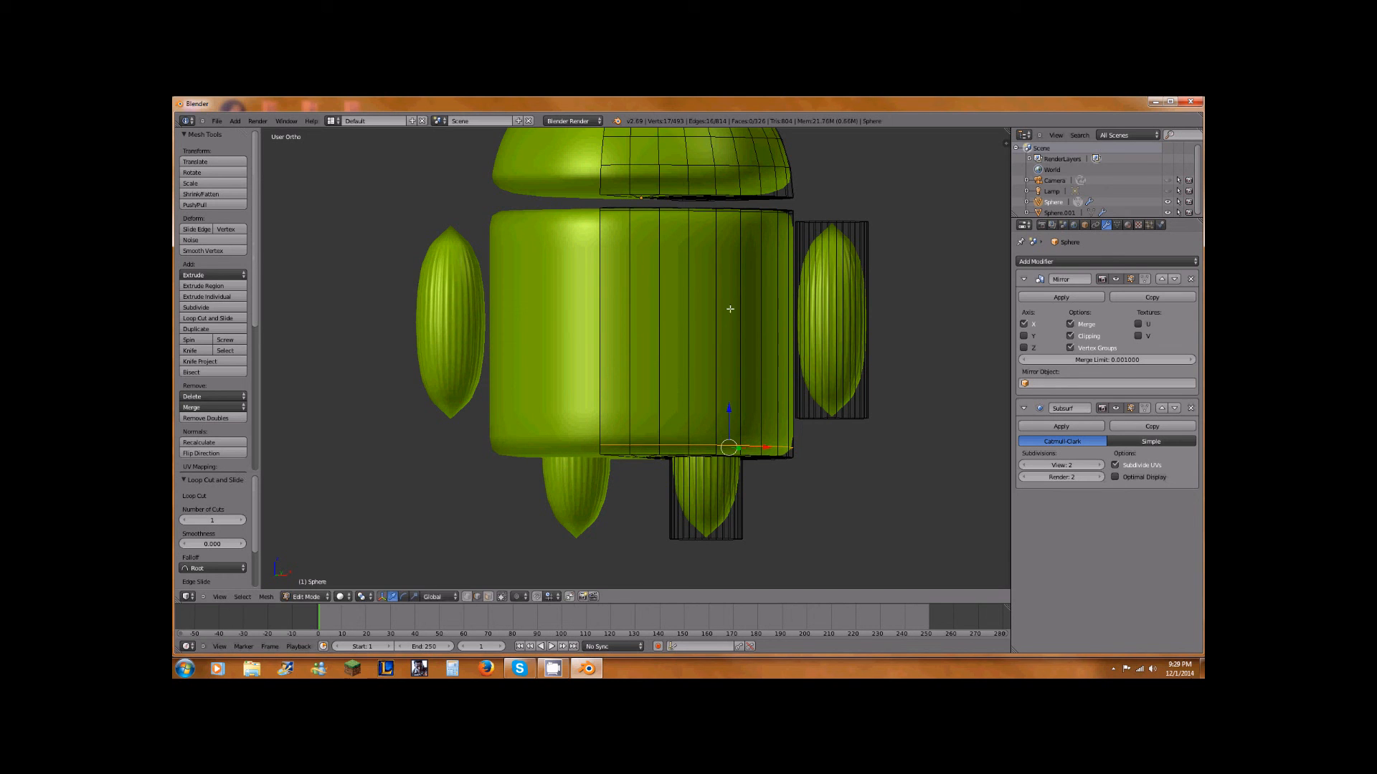
- Add a loop cut around the lowest band of the head and slide it down close to the head's bottom rim
scroll(719, 299, "down", 2)
middle_click_drag(675, 166, 696, 265, "shift")
scroll(697, 264, "up", 2)
scroll(697, 265, "up", 2)
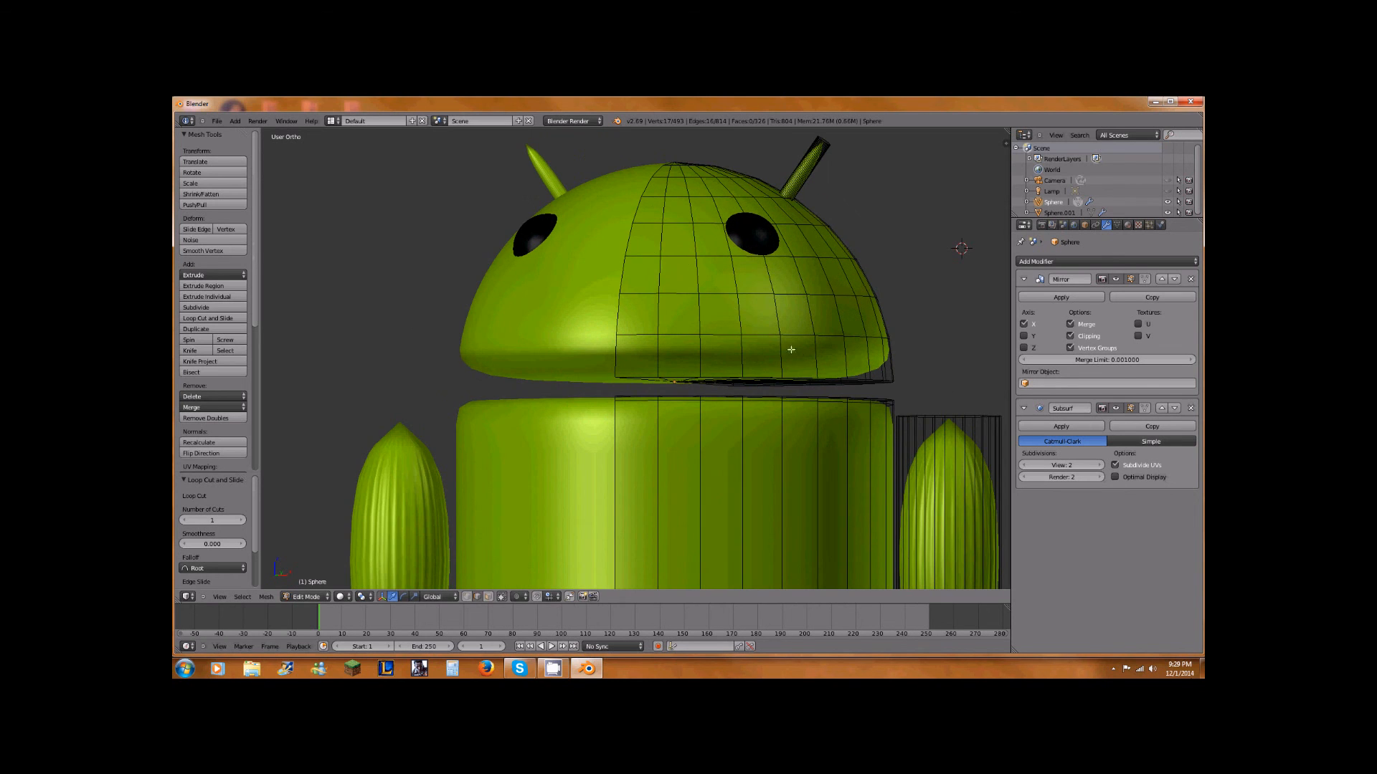
key("ctrl+r")
left_click(895, 368)
left_click(896, 380)
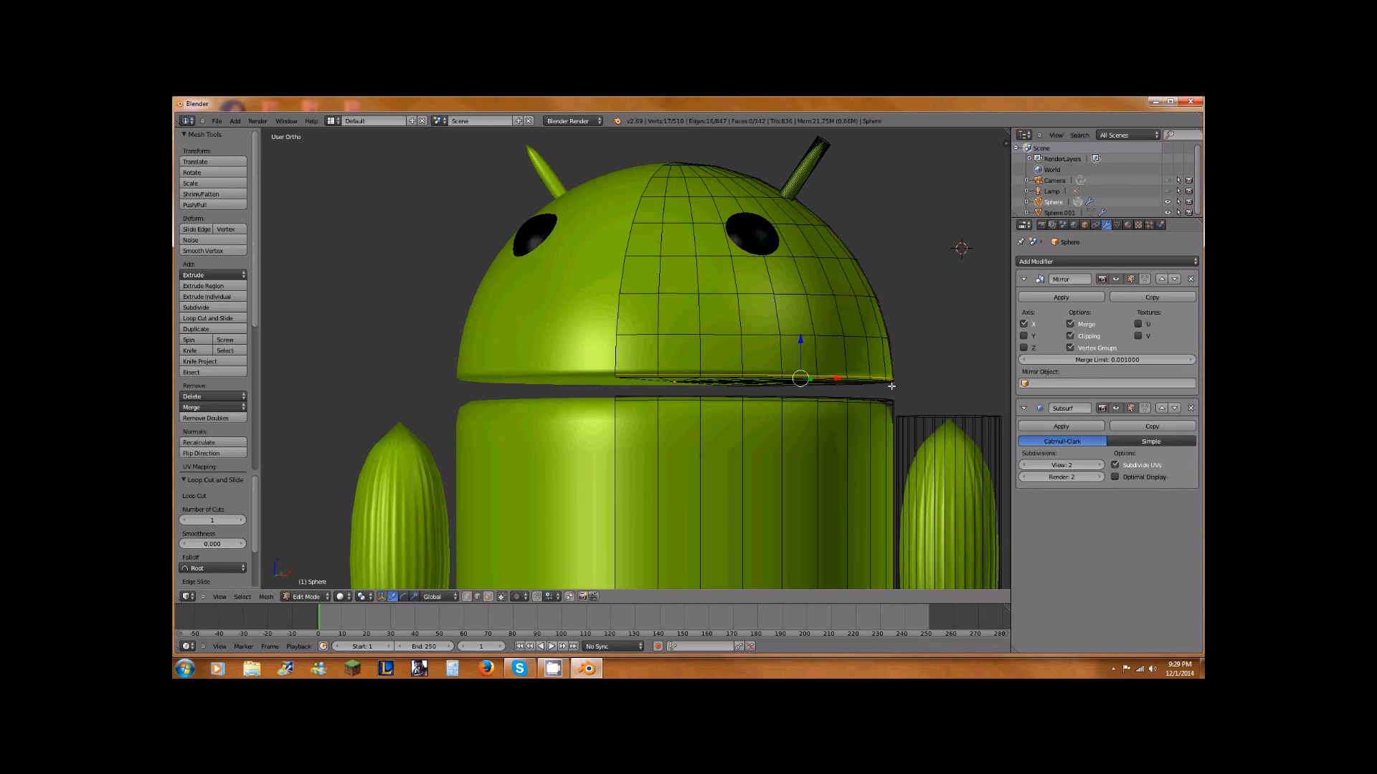
- Add two loop cuts around the arm, one slid close to its top end and one close to its bottom end
scroll(853, 402, "down", 3)
scroll(829, 337, "up", 2)
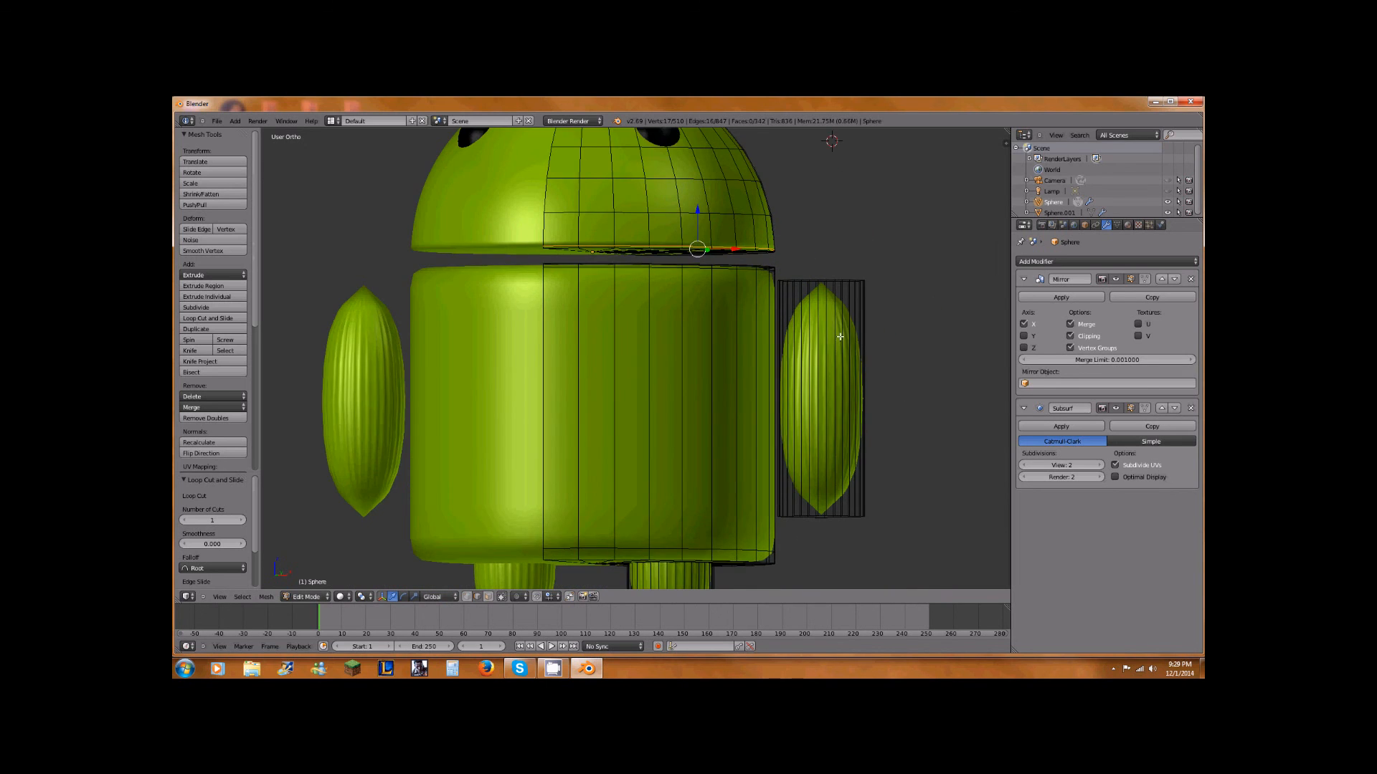
scroll(832, 340, "down", 1)
key("ctrl+r")
left_click(831, 357)
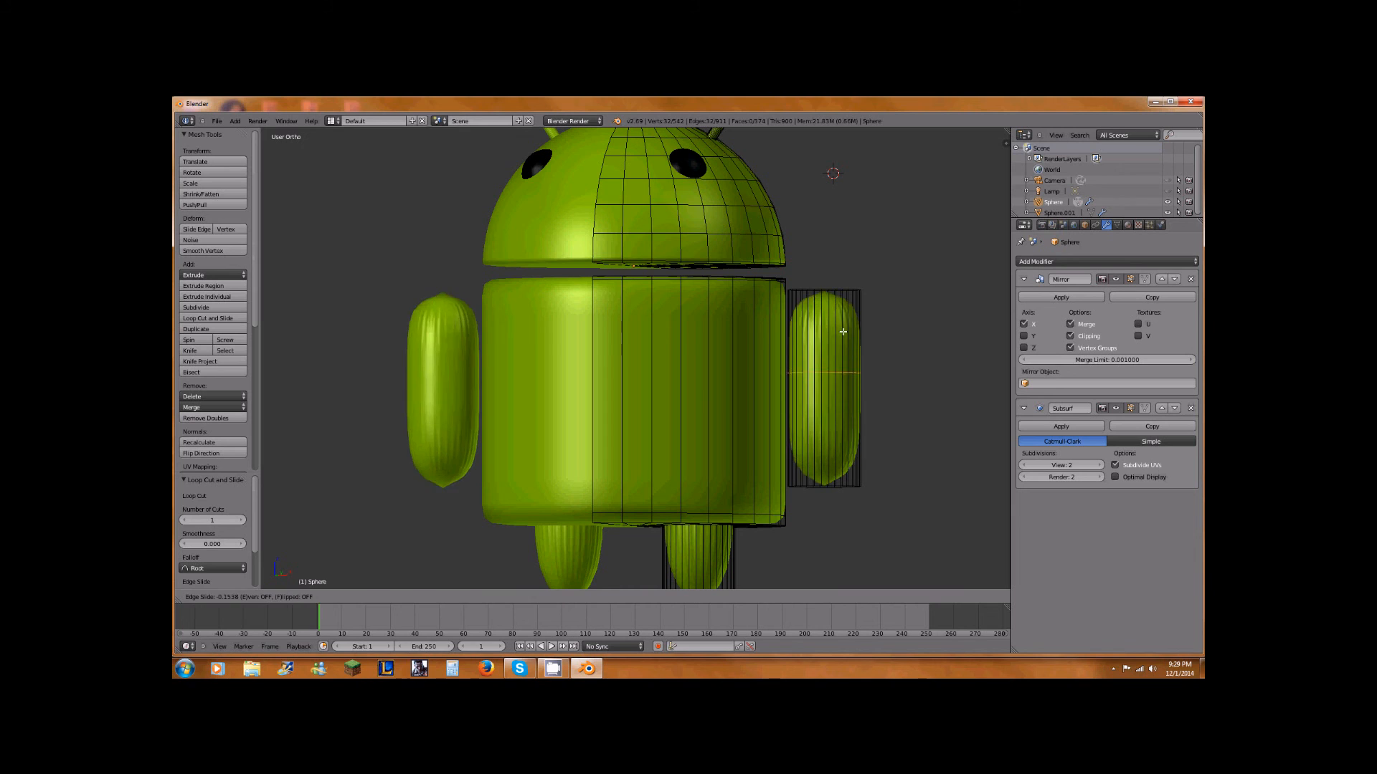
left_click(844, 282)
key("ctrl+r")
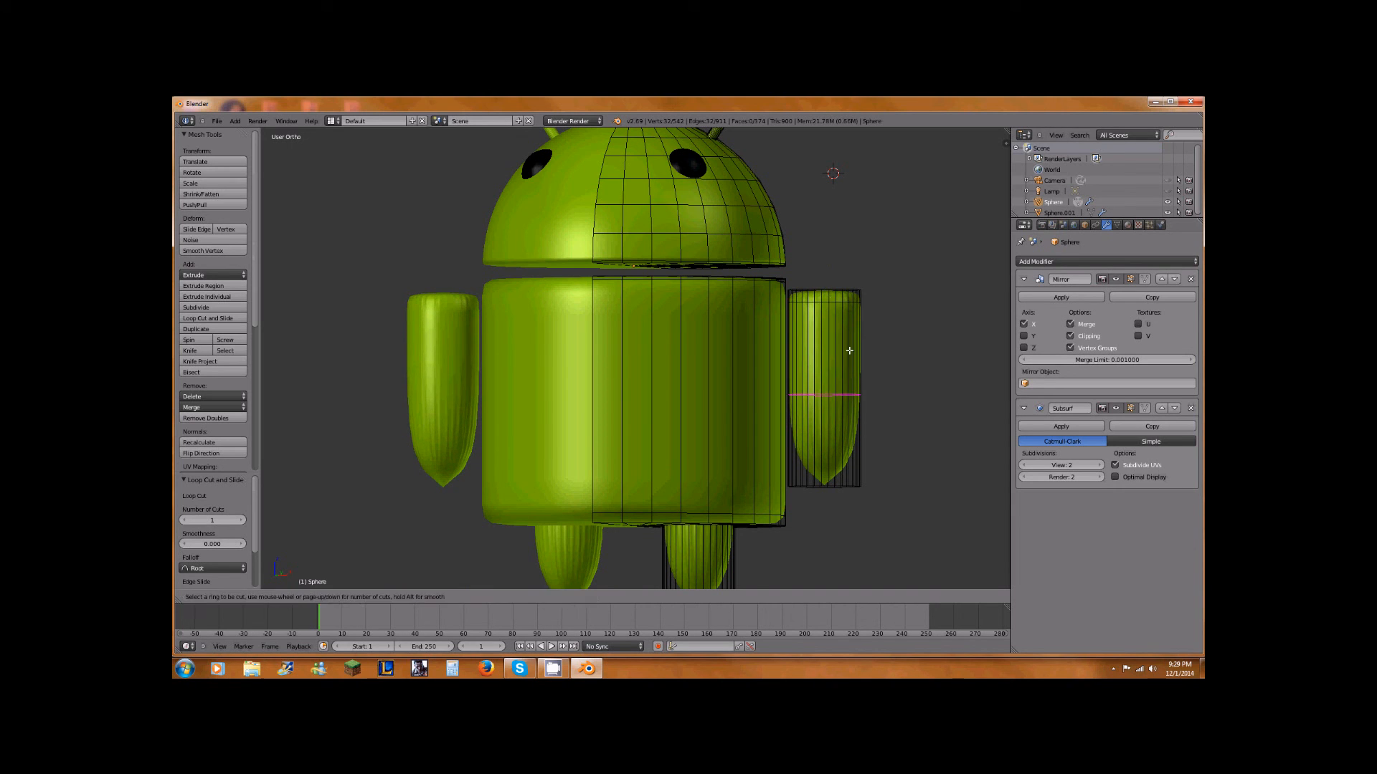
left_click(843, 393)
left_click(738, 444)
- Add a loop cut around the leg and slide it down close to the leg's bottom end
middle_click_drag(738, 443, 793, 347, "shift")
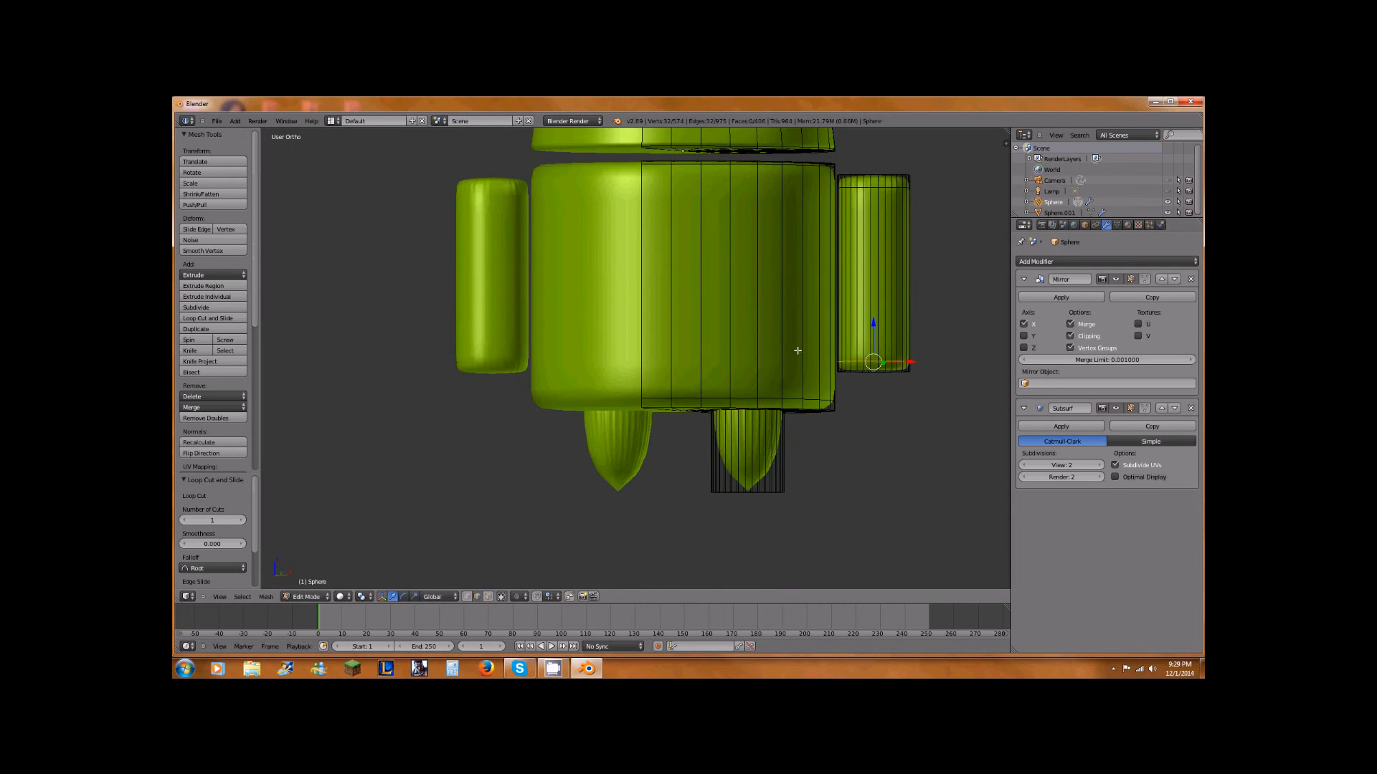
key("ctrl+r")
left_click(746, 440)
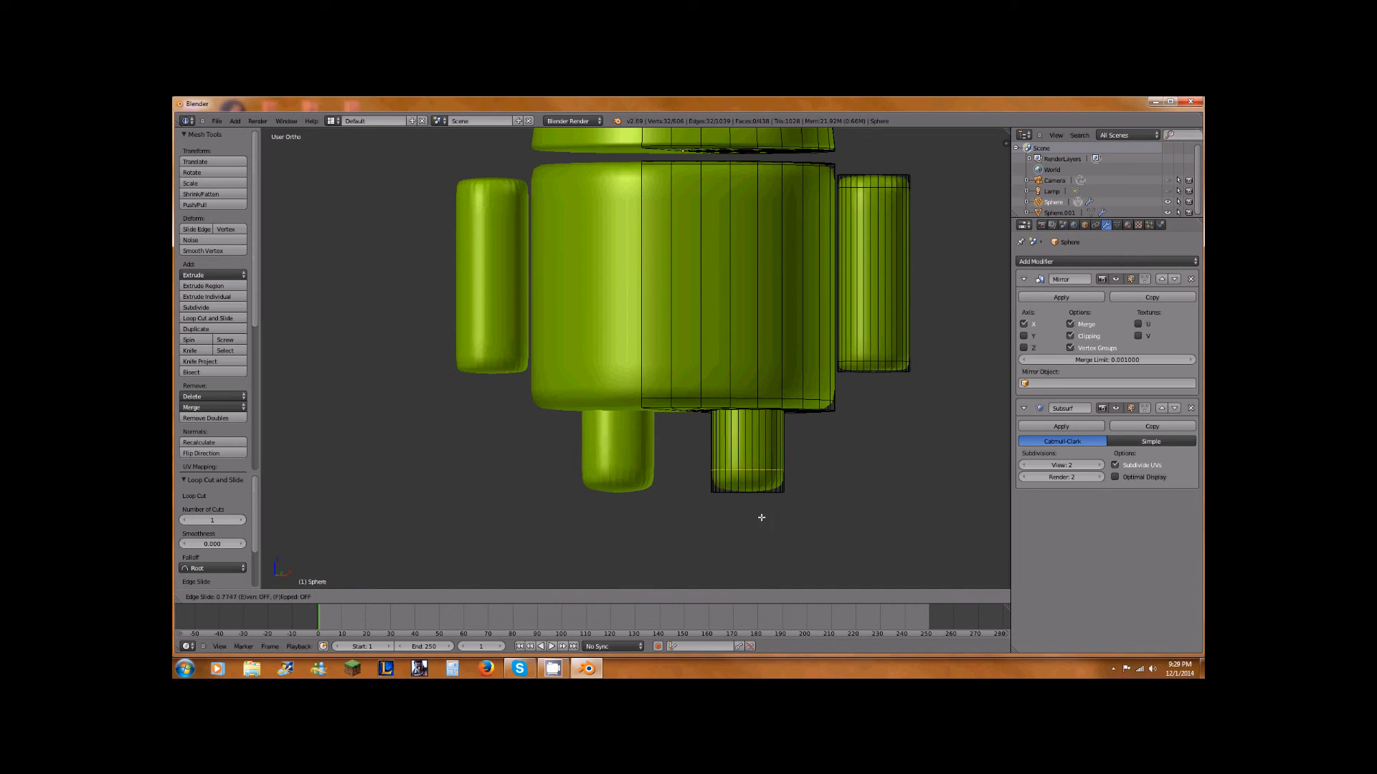
left_click(758, 516)
- Add a loop cut around the antenna, slide it close to the antenna's tip, and return to Object Mode
scroll(761, 269, "down", 3)
middle_click_drag(777, 177, 747, 301, "shift")
scroll(746, 301, "up", 9)
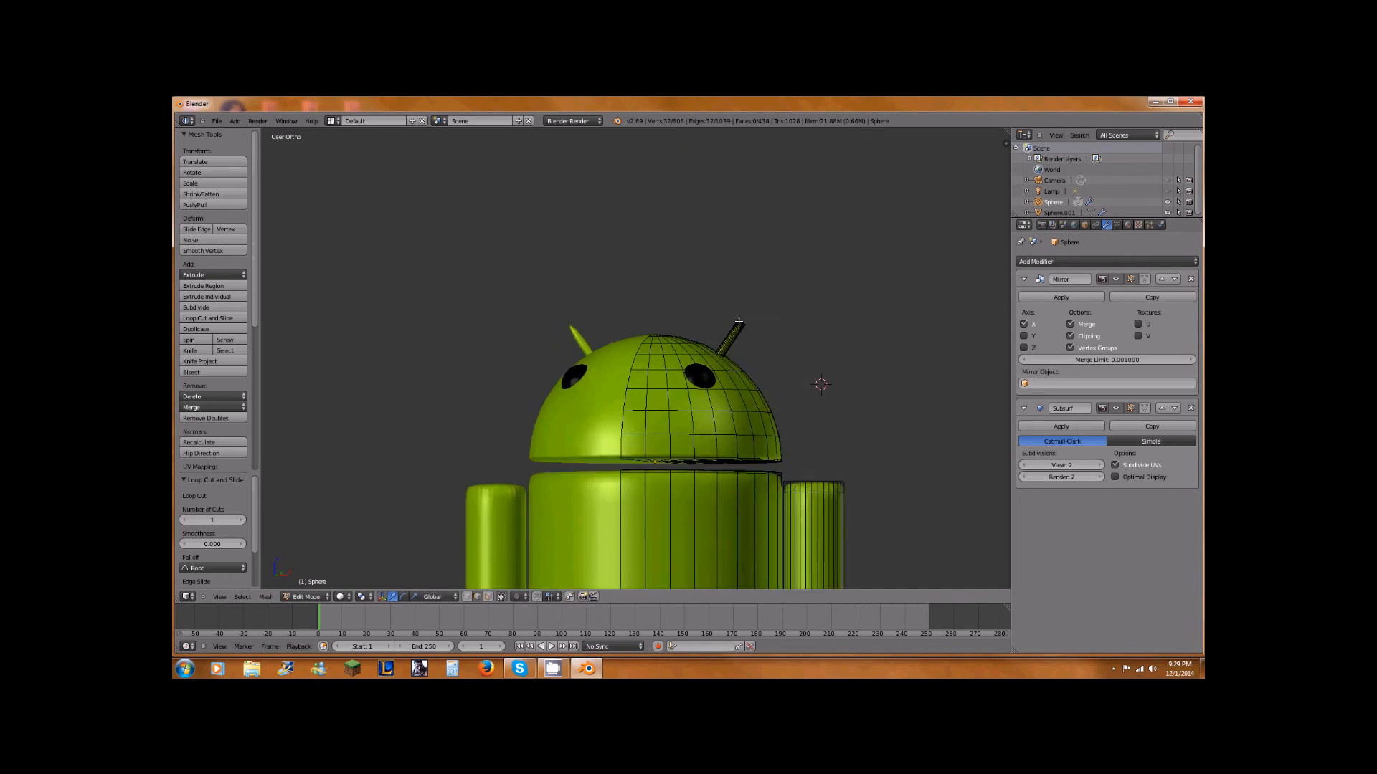
key("ctrl+r")
left_click(721, 364)
left_click(782, 280)
scroll(783, 280, "down", 8)
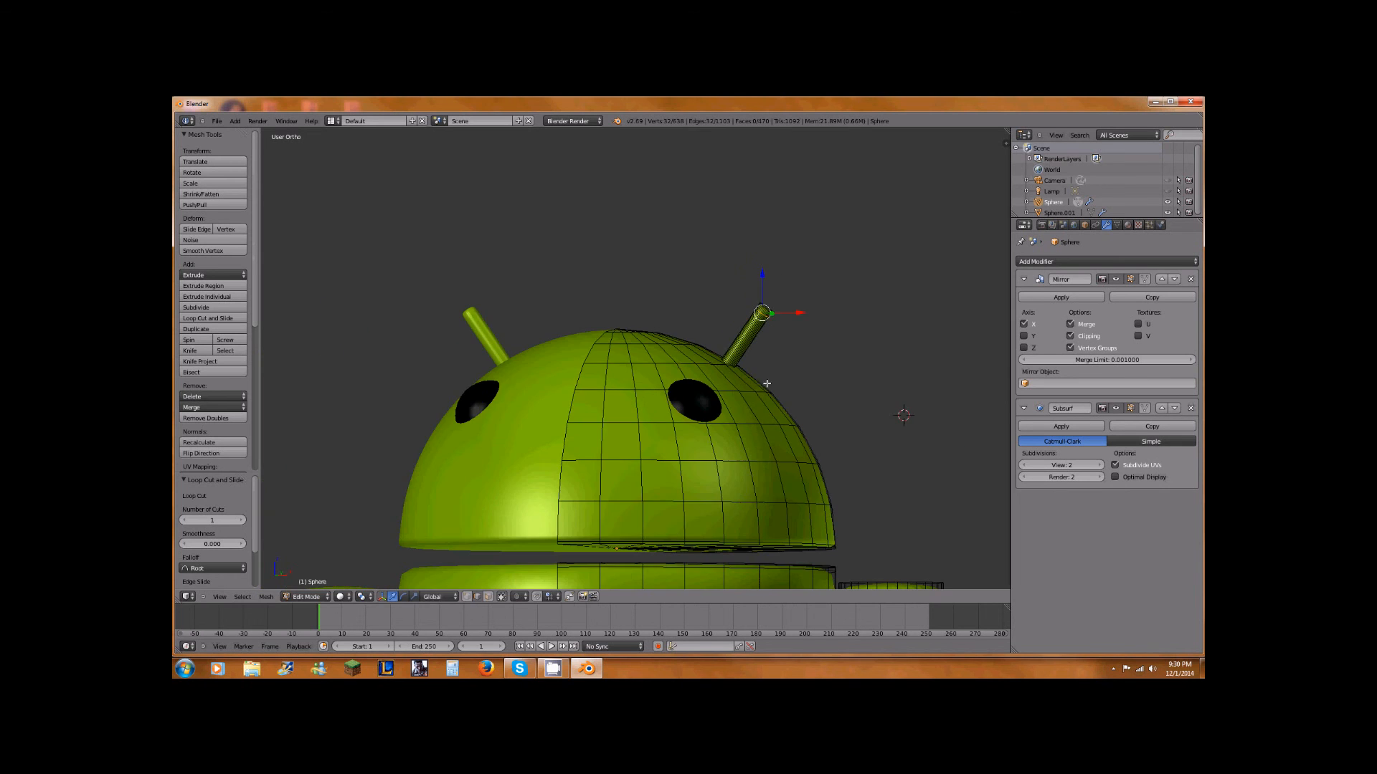
key("Tab")
middle_click_drag(717, 330, 698, 288)
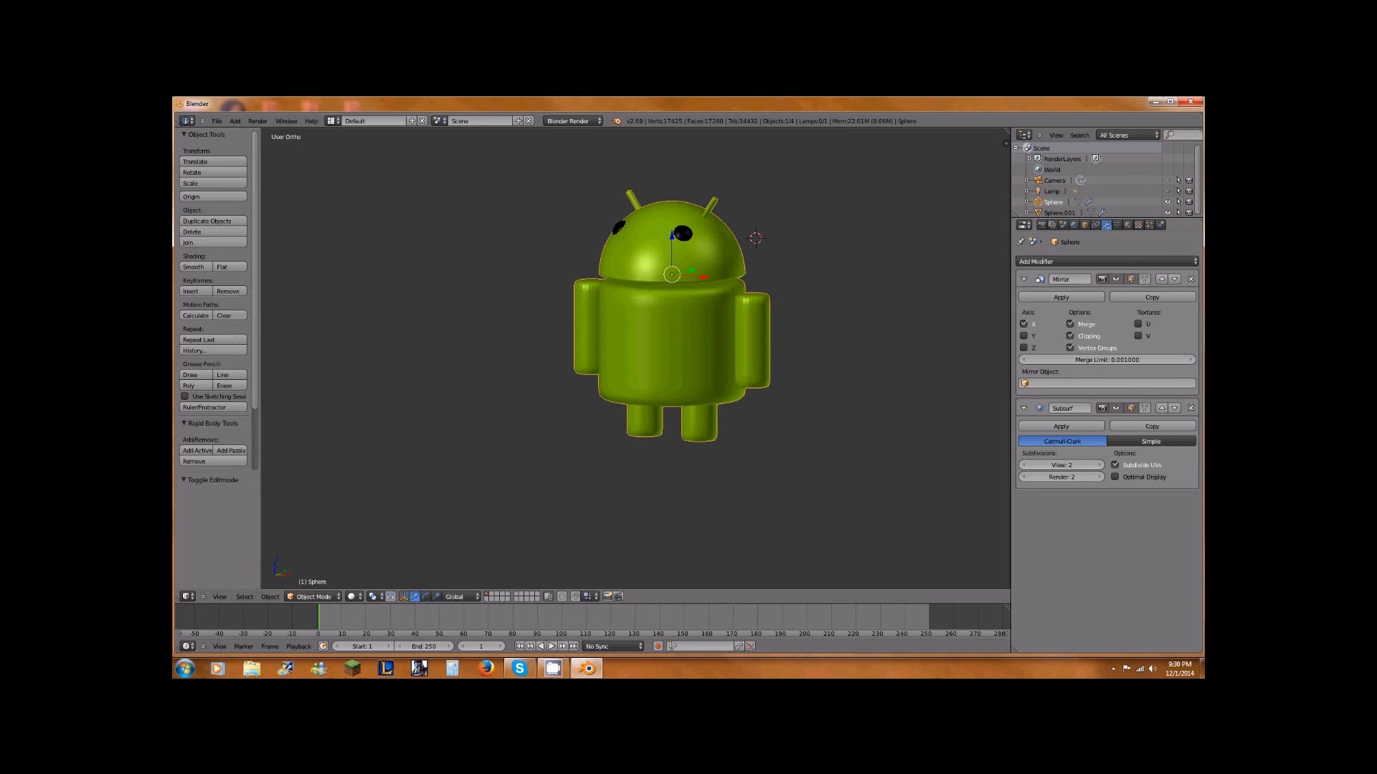